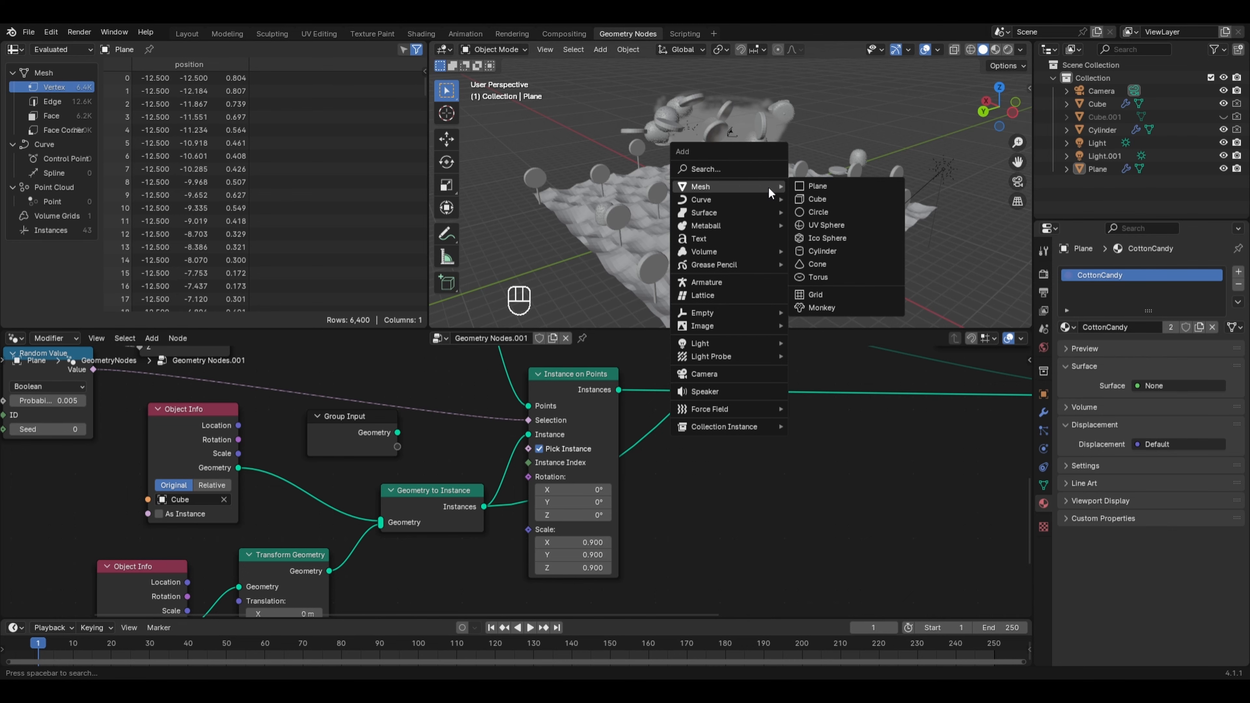
Add a plane mesh and move it about 15.5 m along the negative X axis, clear of the terrain
{"action": "left_click", "coordinate": [804, 187]}
{"action": "key", "text": "g"}
{"action": "key", "text": "x"}
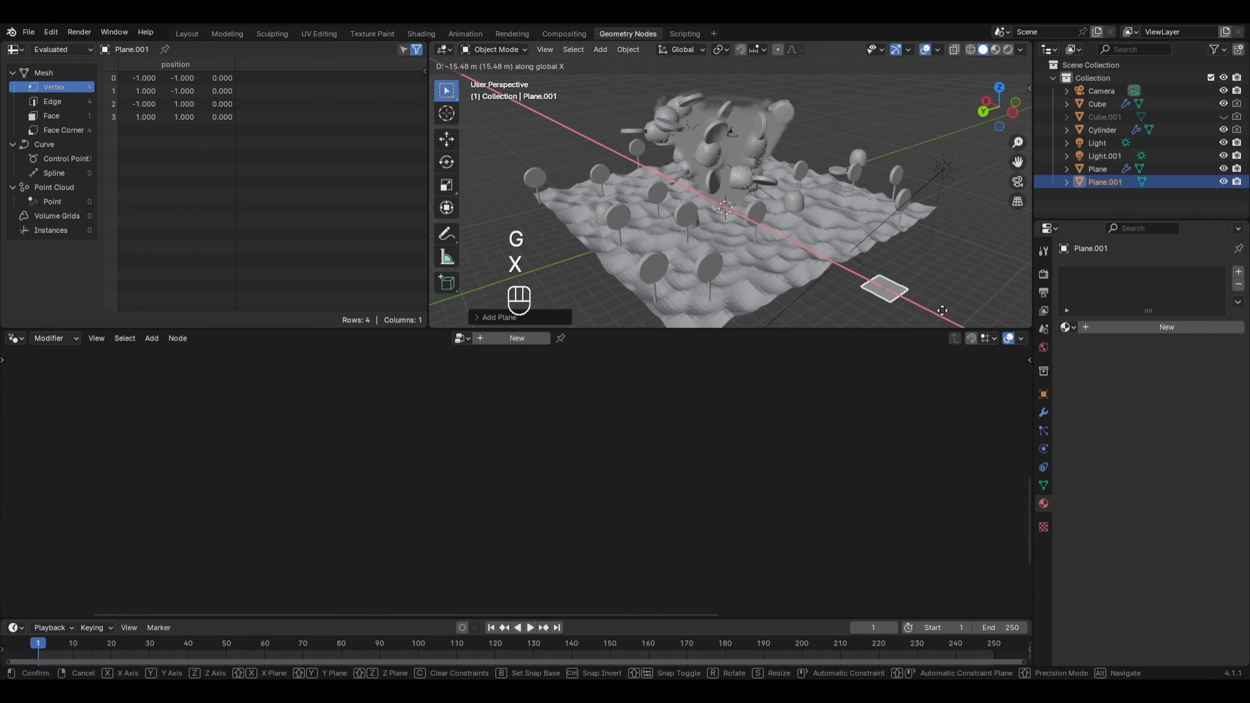
{"action": "left_click", "coordinate": [887, 287]}
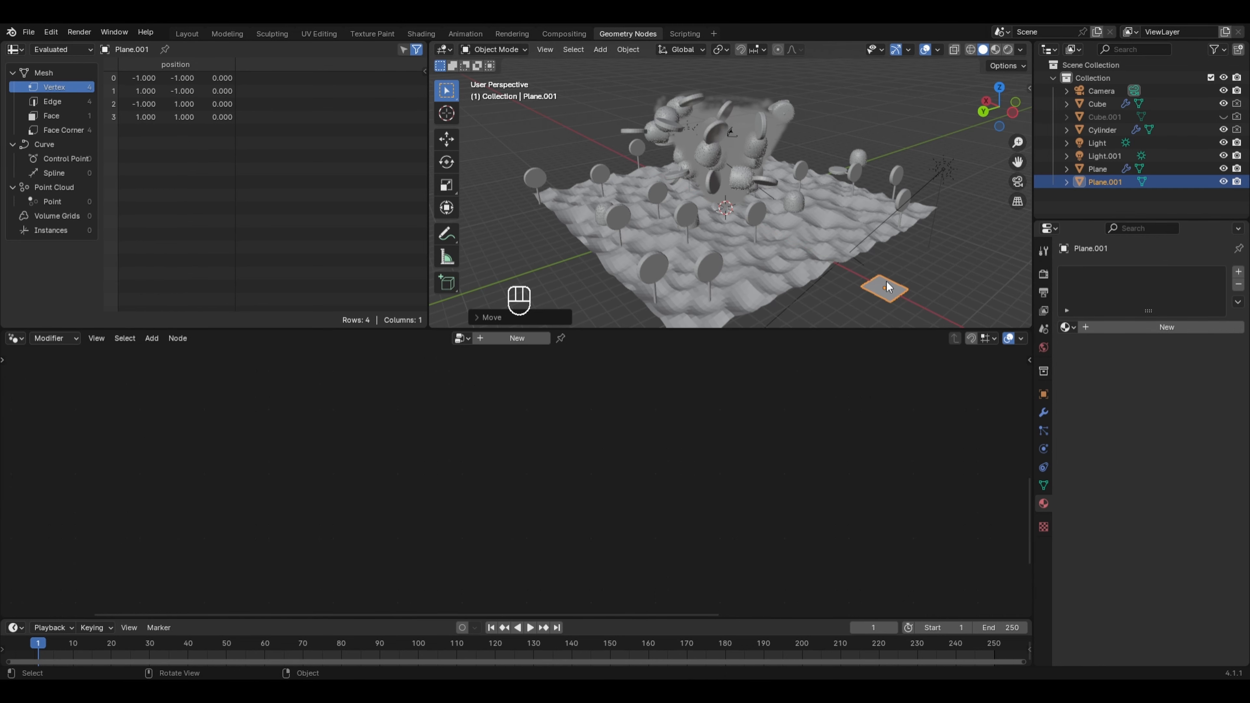
In top view, add a Bézier curve and move it about 21.7 m along the negative X axis, beyond the new plane
{"action": "key", "text": "KP_7"}
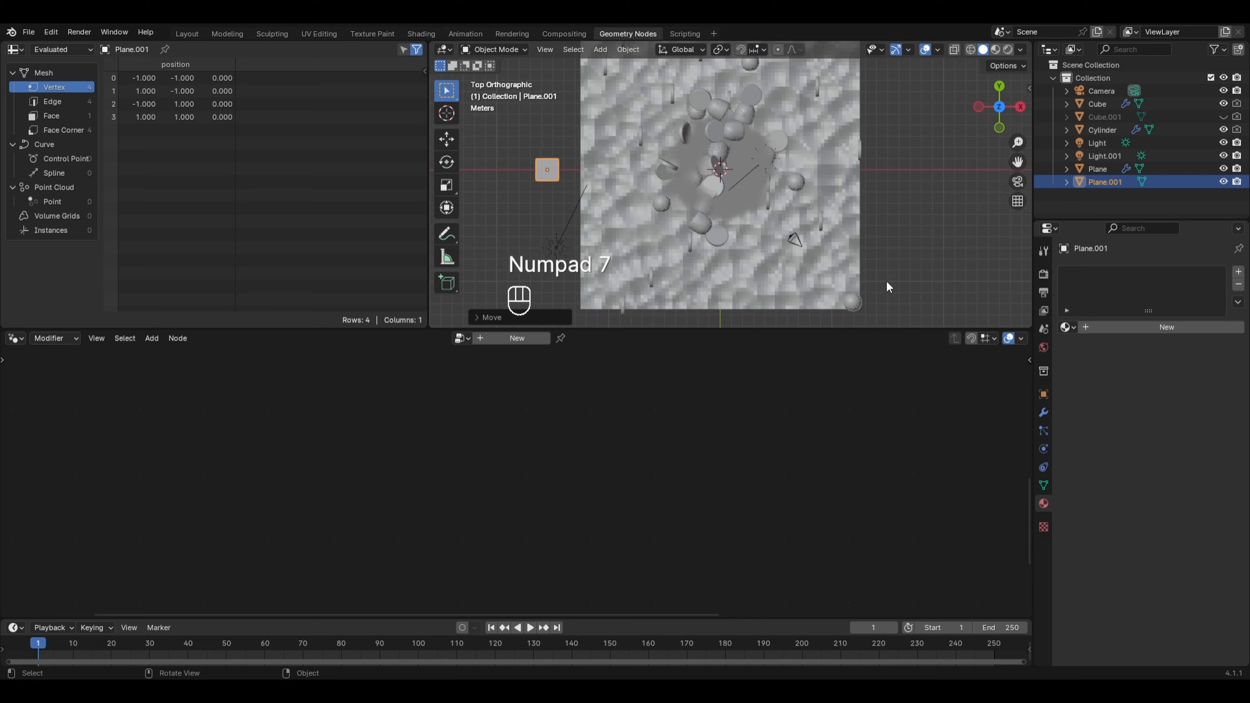
{"action": "middle_click_drag", "start_coordinate": [886, 281], "coordinate": [766, 156], "text": "shift"}
{"action": "scroll", "coordinate": [751, 156], "scroll_direction": "up", "scroll_amount": 2}
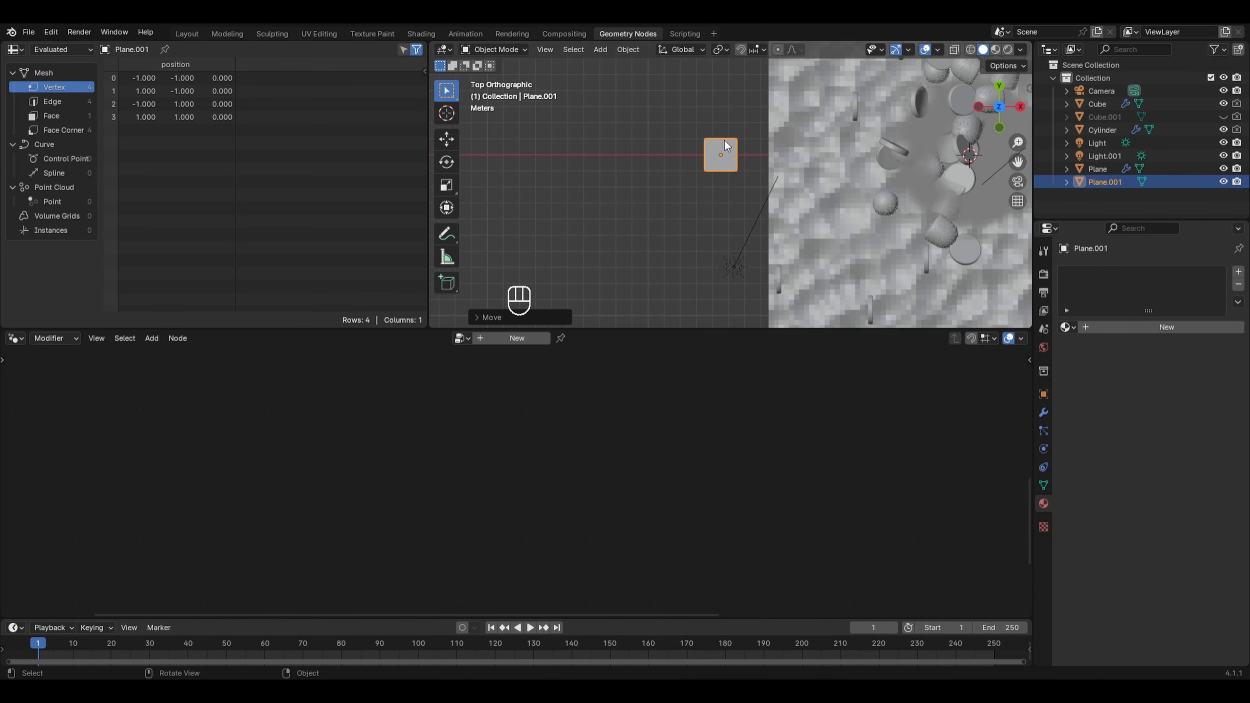
{"action": "left_click", "coordinate": [732, 167]}
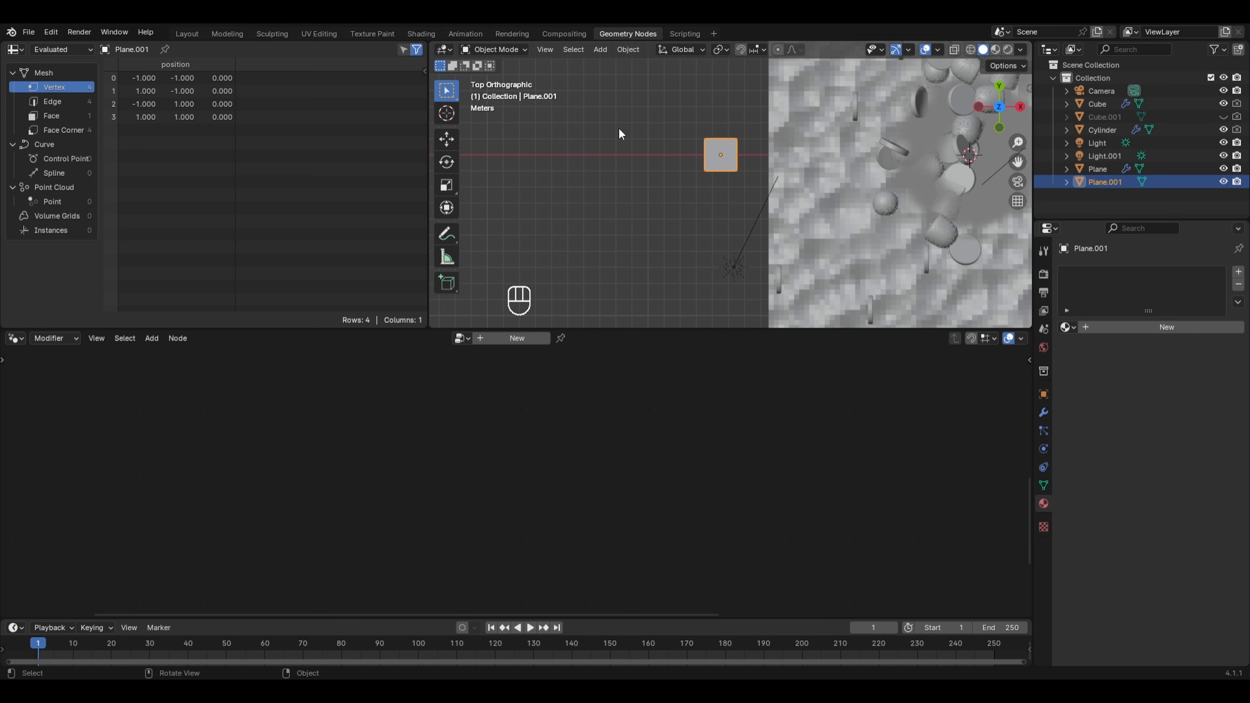
{"action": "key", "text": "shift+a"}
{"action": "mouse_move", "coordinate": [598, 158]}
{"action": "left_click", "coordinate": [666, 157]}
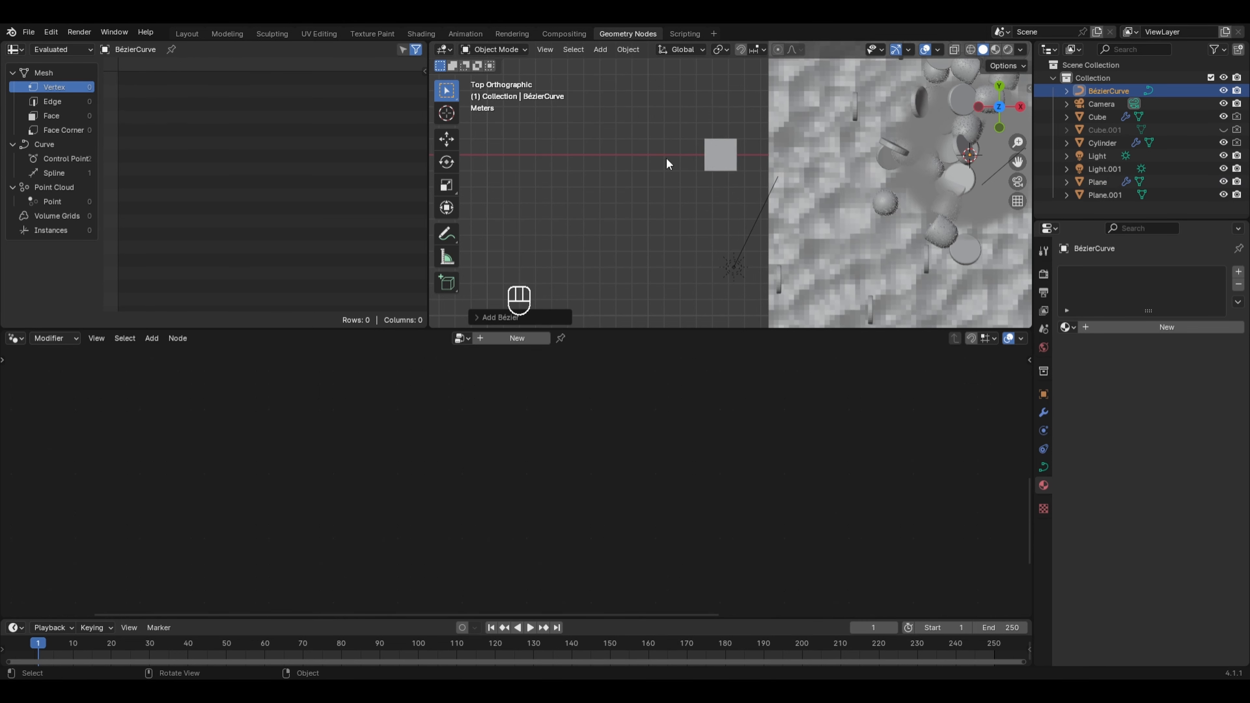
{"action": "key", "text": "g"}
{"action": "key", "text": "x"}
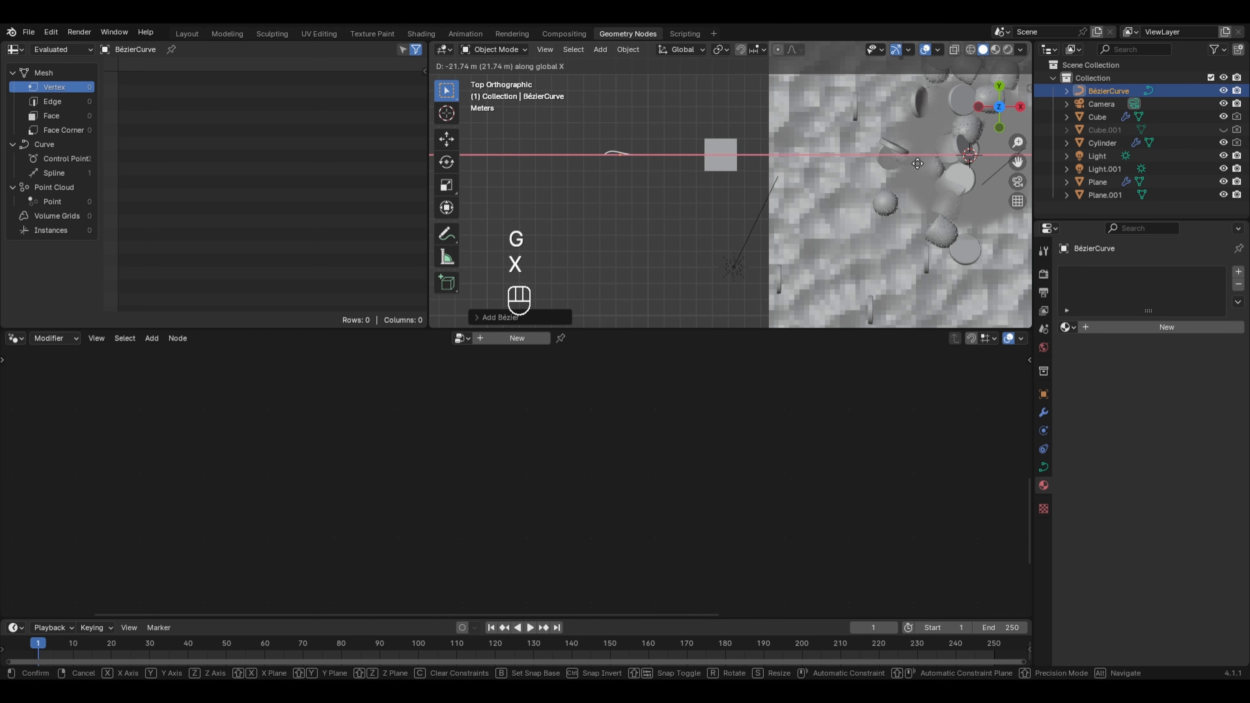
{"action": "left_click", "coordinate": [643, 160]}
{"action": "scroll", "coordinate": [646, 166], "scroll_direction": "up", "scroll_amount": 4}
{"action": "middle_click_drag", "start_coordinate": [647, 164], "coordinate": [750, 197], "text": "shift"}
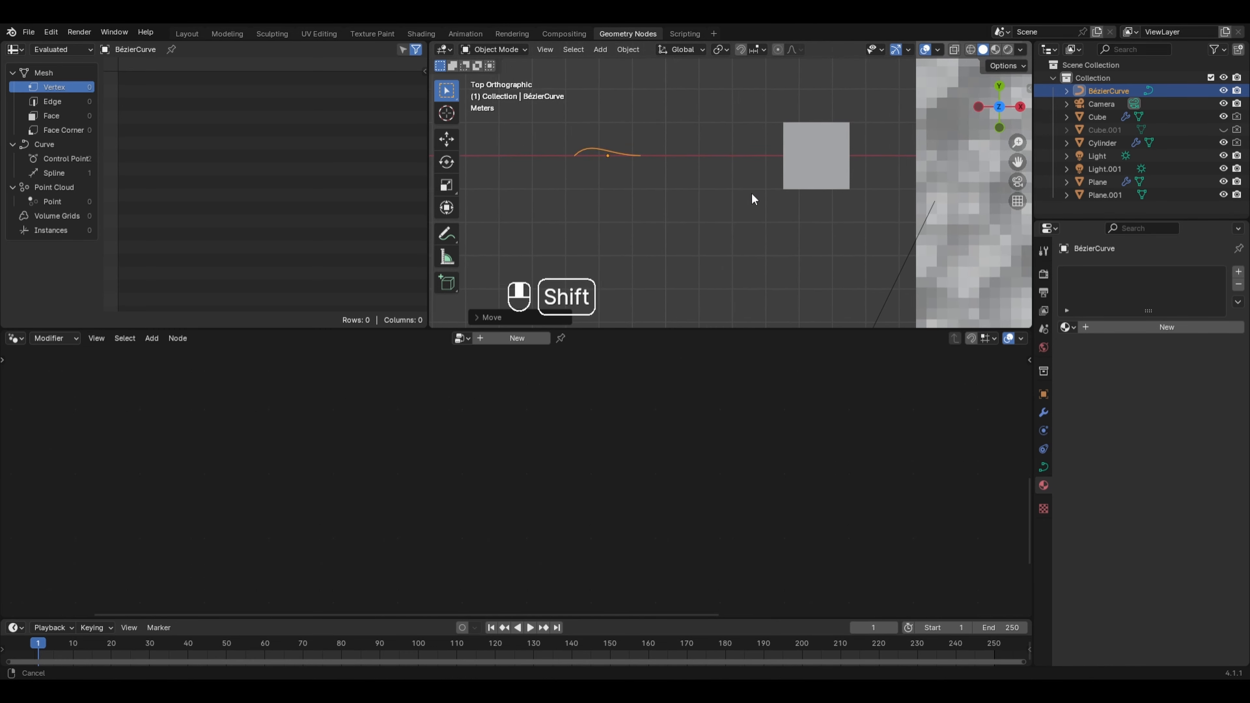
Create a new geometry node tree on the small plane and insert a Bézier Segment node on the link into Group Output
{"action": "left_click", "coordinate": [801, 145]}
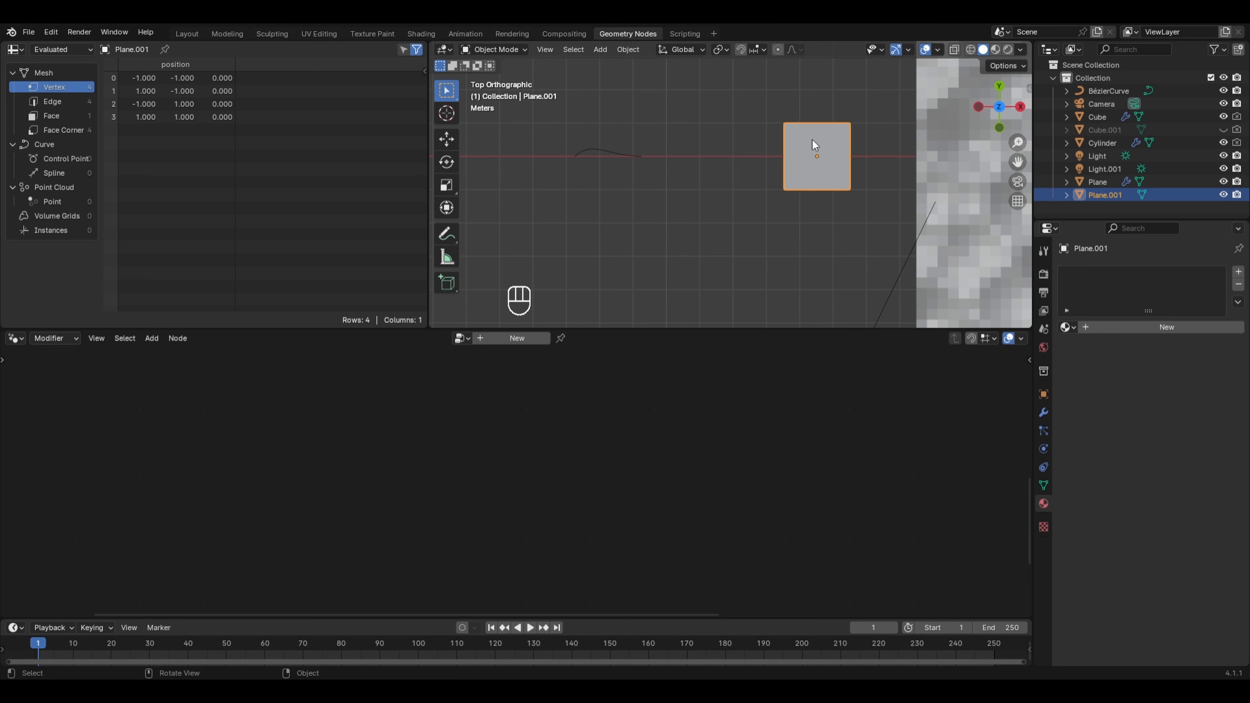
{"action": "left_click", "coordinate": [534, 343]}
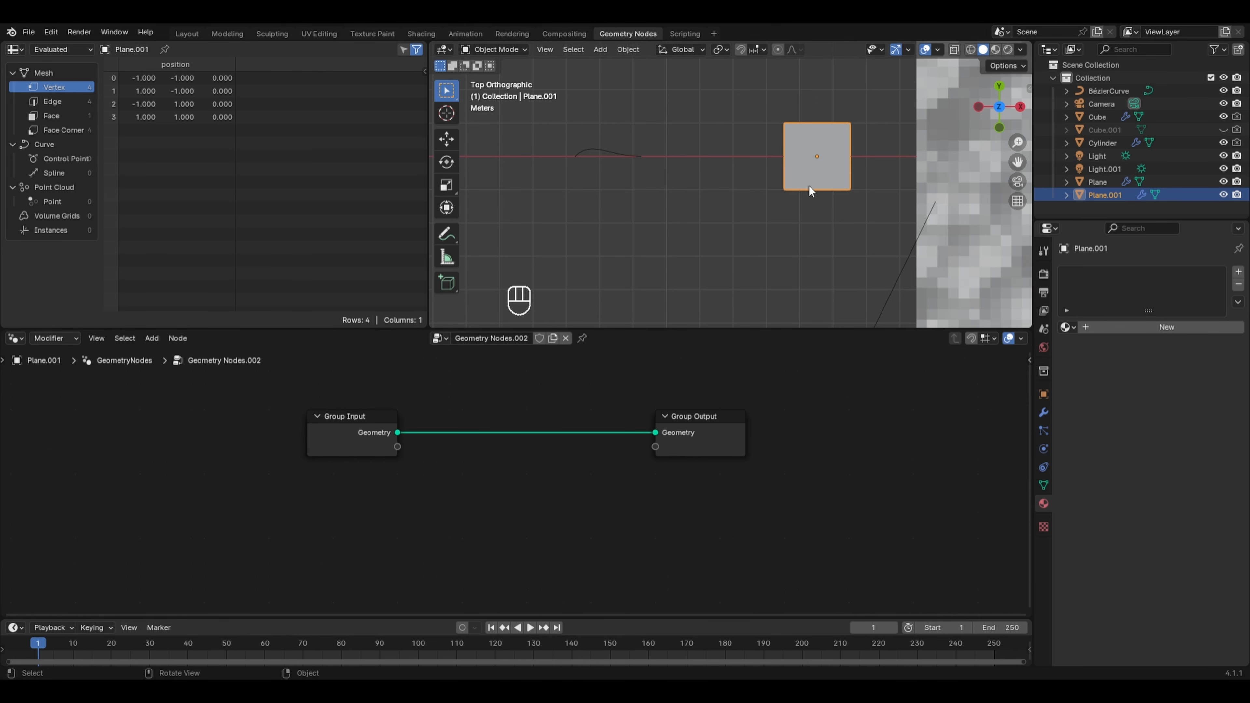
{"action": "key", "text": "shift+a"}
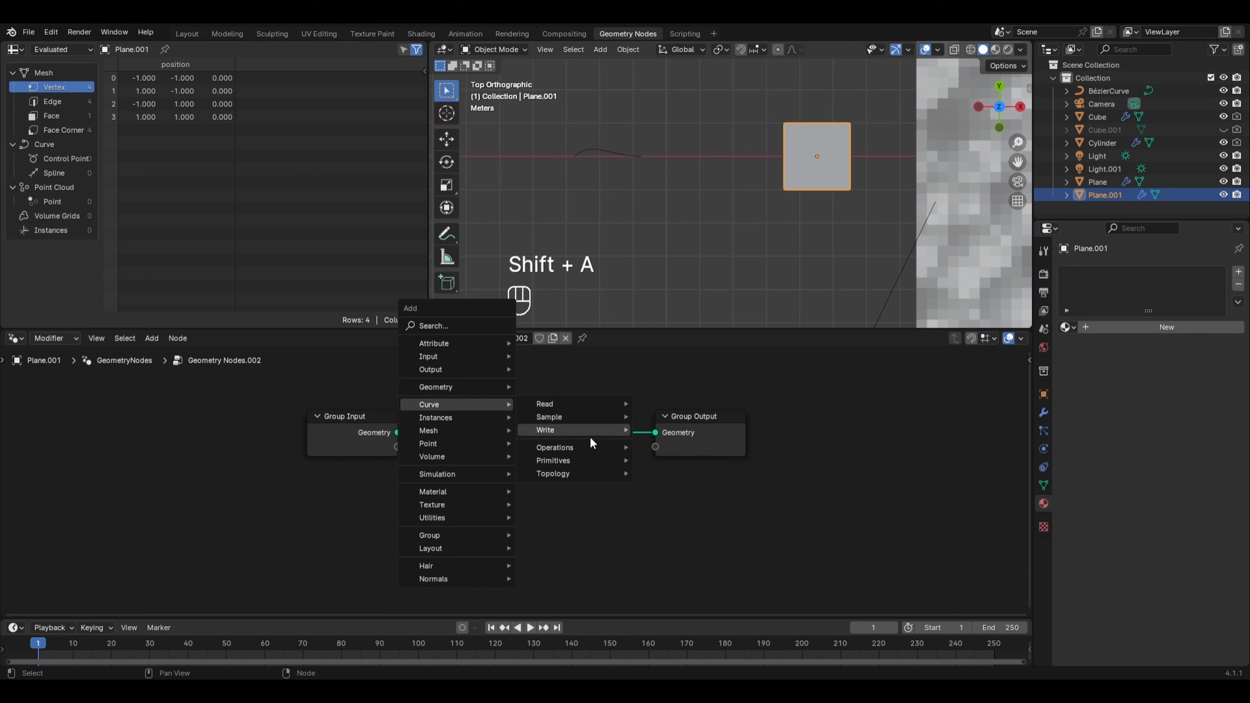
{"action": "mouse_move", "coordinate": [565, 461]}
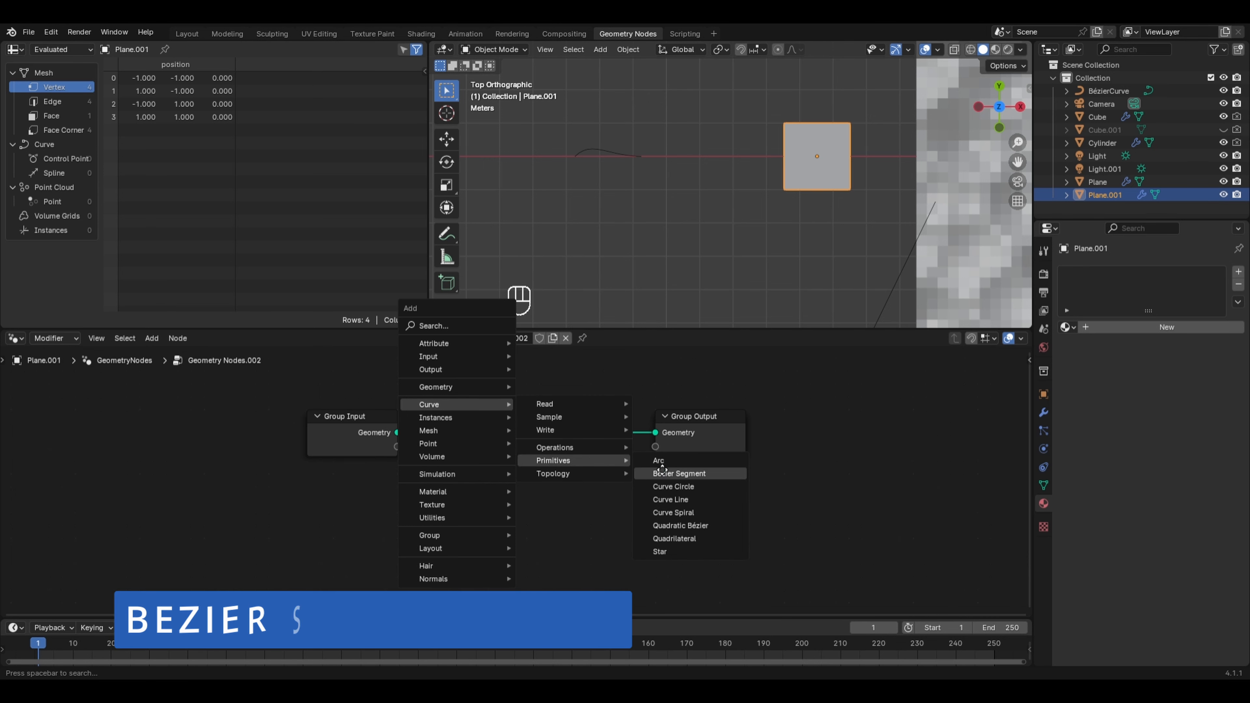
{"action": "left_click", "coordinate": [679, 473]}
{"action": "left_click", "coordinate": [510, 409]}
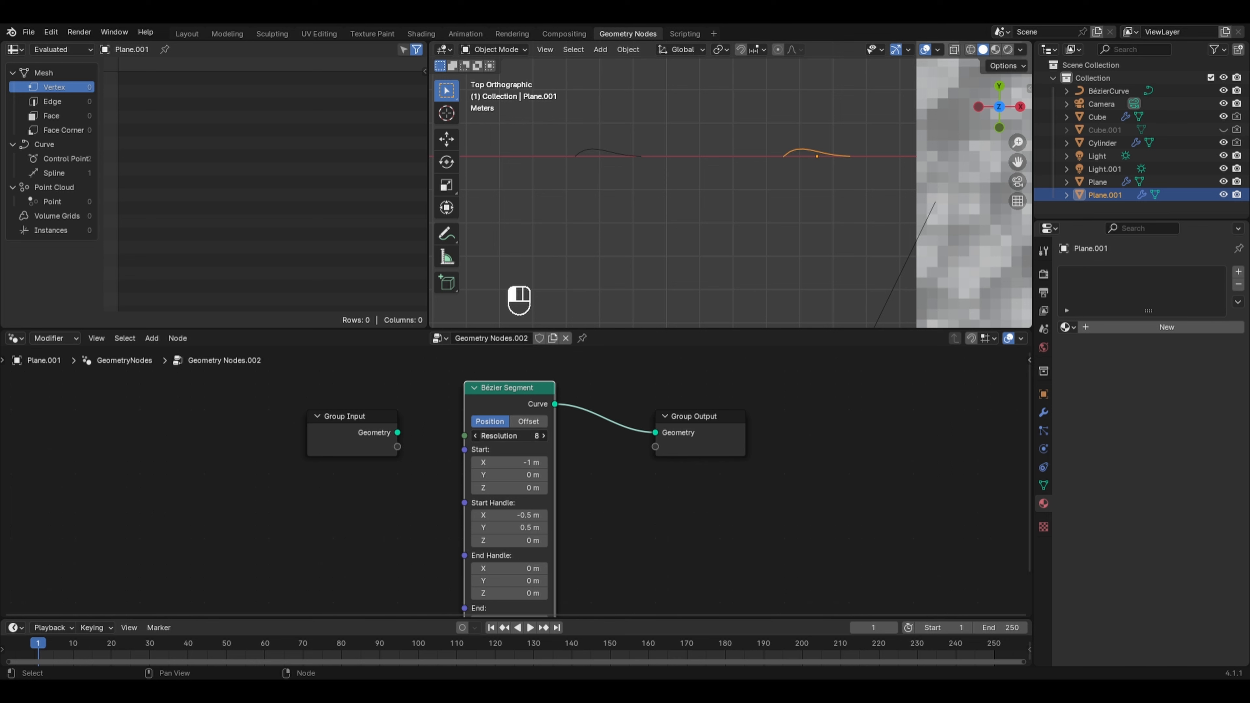
{"action": "left_click_drag", "start_coordinate": [510, 436], "coordinate": [538, 436]}
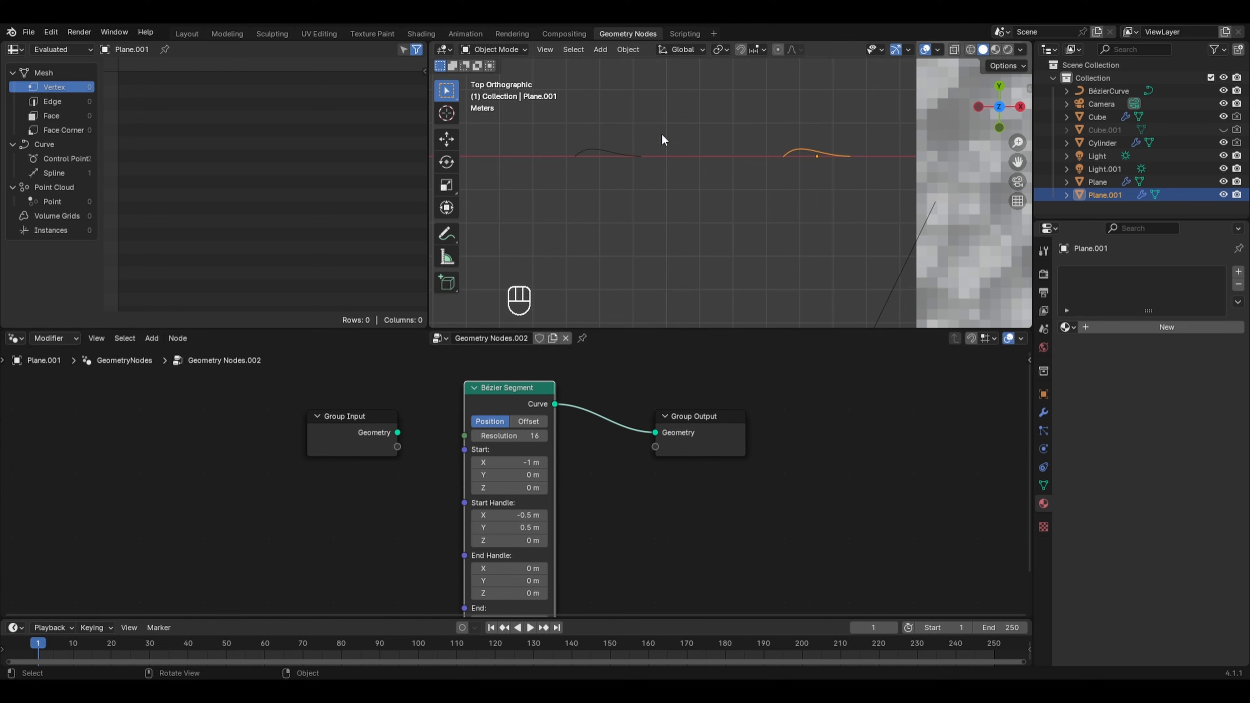
Select the Bézier curve object's start and end control points in Edit Mode and try moving the end point's handle
{"action": "scroll", "coordinate": [681, 153], "scroll_direction": "up", "scroll_amount": 1}
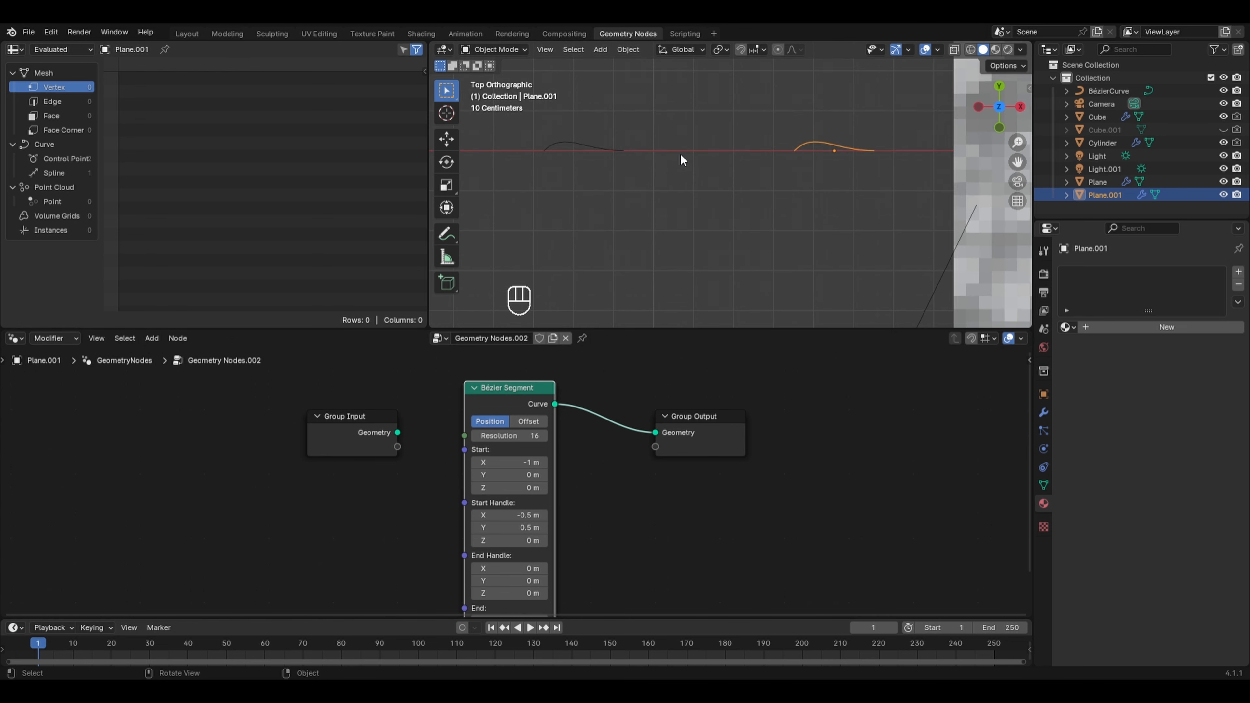
{"action": "left_click", "coordinate": [572, 143]}
{"action": "key", "text": "Tab"}
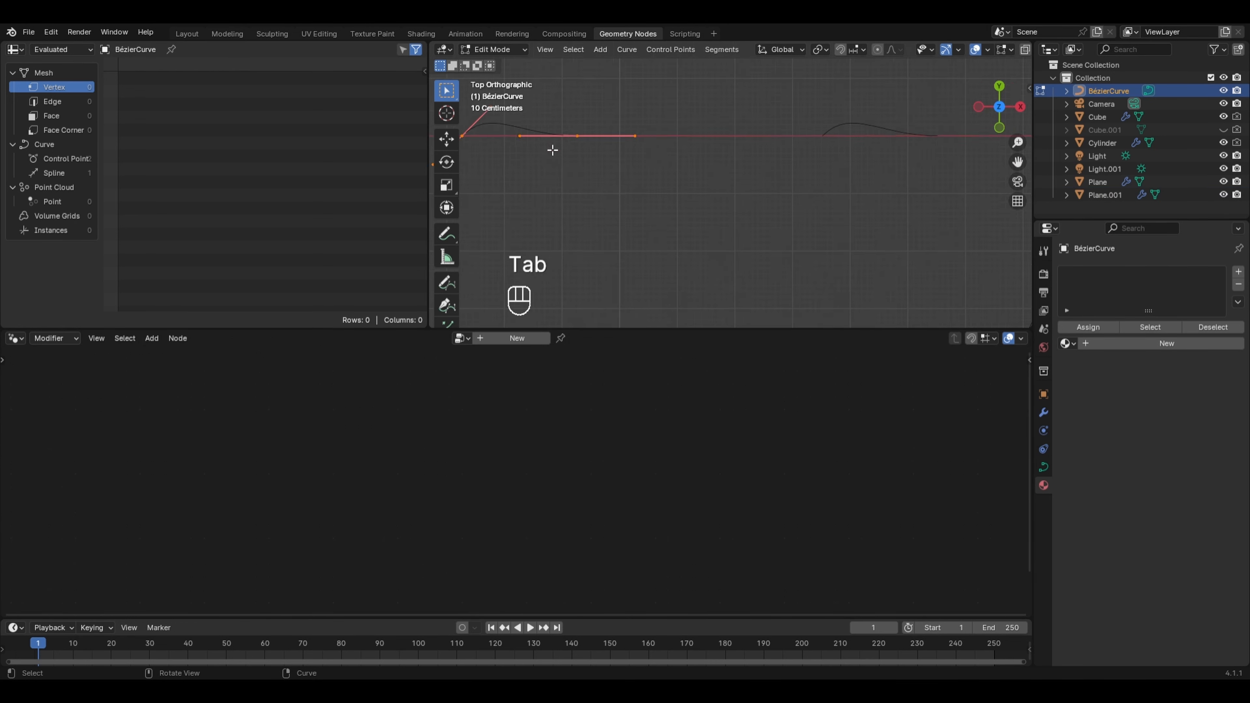
{"action": "middle_click_drag", "start_coordinate": [553, 149], "coordinate": [642, 196], "text": "shift"}
{"action": "left_click", "coordinate": [644, 185]}
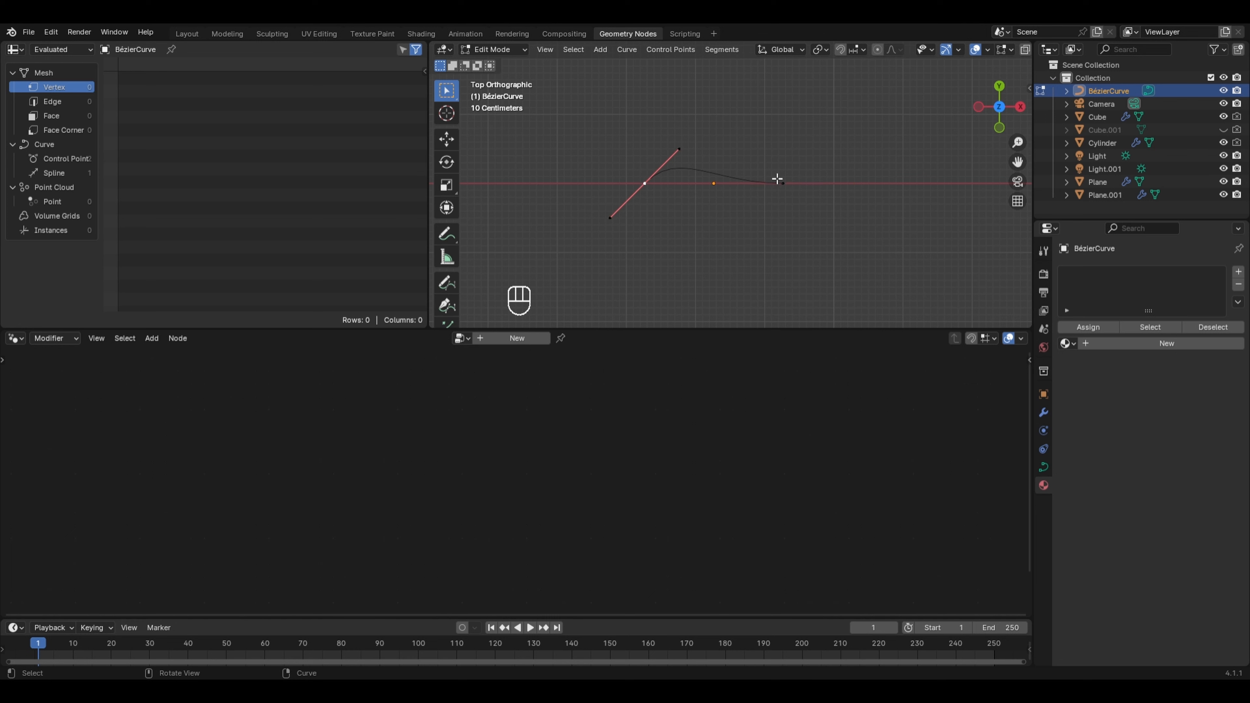
{"action": "left_click", "coordinate": [783, 183]}
{"action": "left_click_drag", "start_coordinate": [848, 166], "coordinate": [881, 211]}
{"action": "left_click_drag", "start_coordinate": [689, 170], "coordinate": [730, 202]}
{"action": "key", "text": "g"}
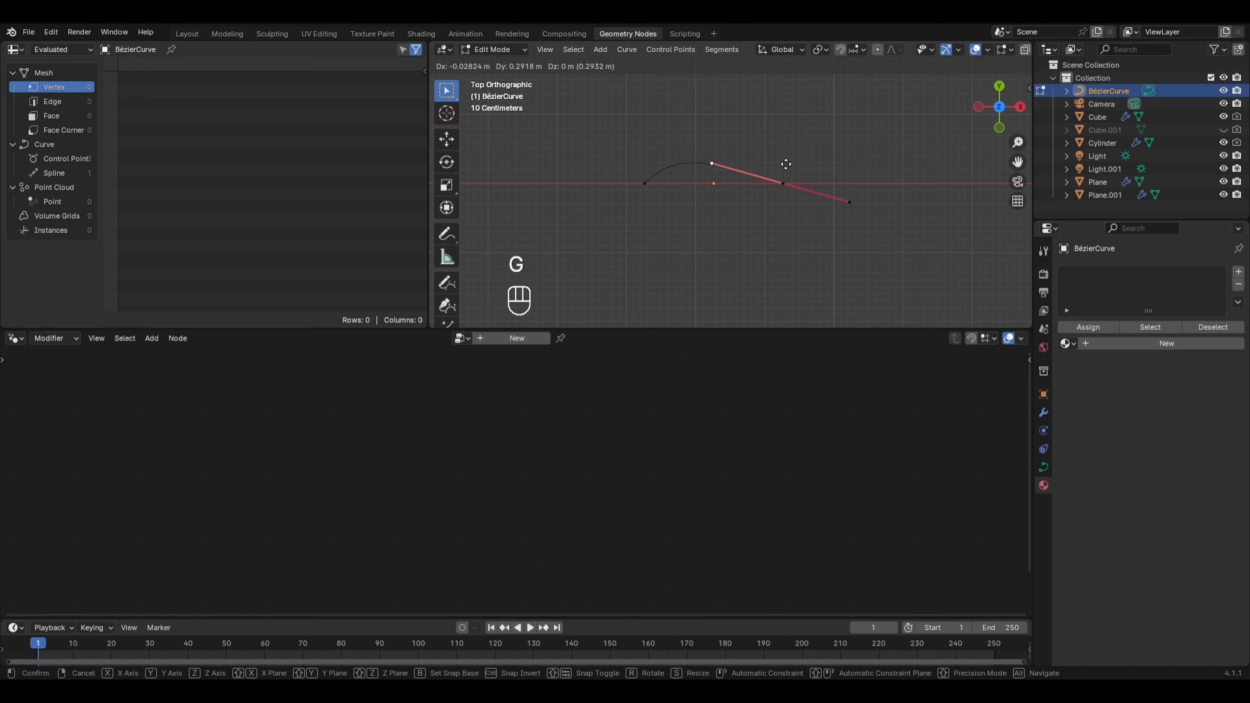
{"action": "left_click", "coordinate": [785, 182]}
{"action": "key", "text": "Tab"}
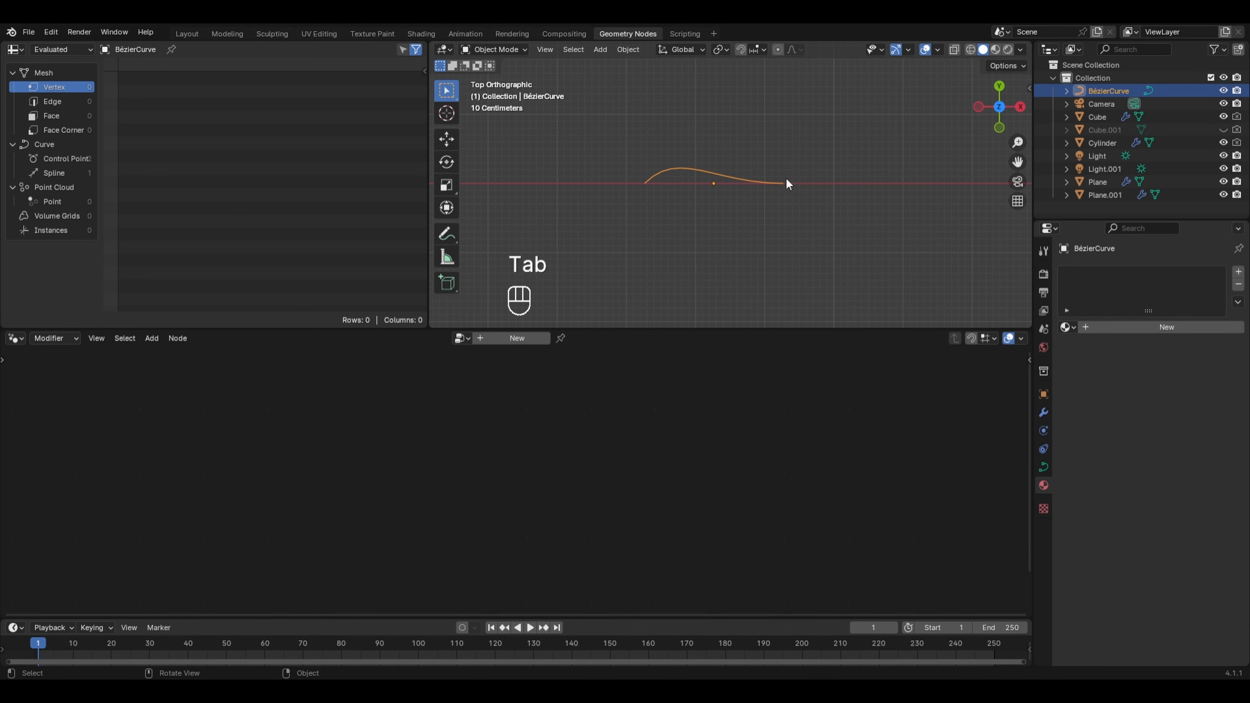
Try changing the Bézier Segment node's Start X value and raising its End X to 1.6 m
{"action": "scroll", "coordinate": [781, 180], "scroll_direction": "down", "scroll_amount": 2}
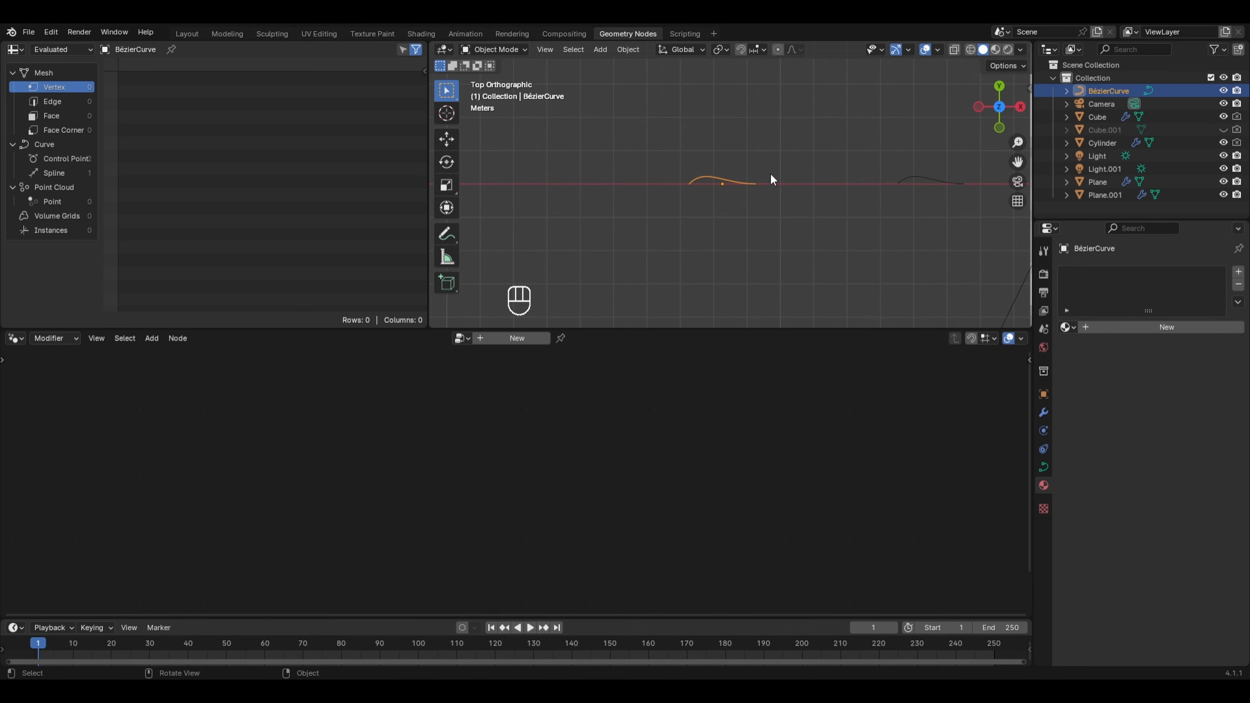
{"action": "left_click", "coordinate": [910, 178]}
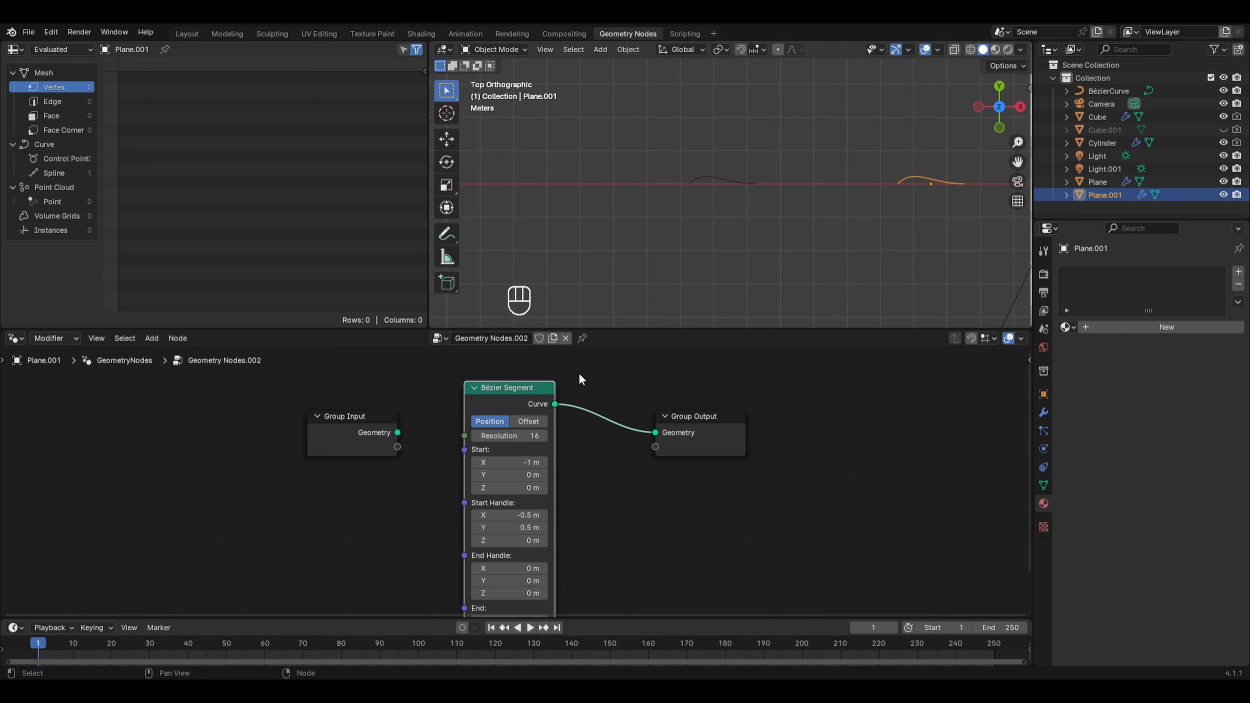
{"action": "mouse_move", "coordinate": [510, 458]}
{"action": "left_mouse_down"}
{"action": "mouse_move", "coordinate": [458, 458]}
{"action": "mouse_move", "coordinate": [495, 460]}
{"action": "left_mouse_up"}
{"action": "right_click", "coordinate": [495, 459]}
{"action": "scroll", "coordinate": [511, 463], "scroll_direction": "up", "scroll_amount": 1}
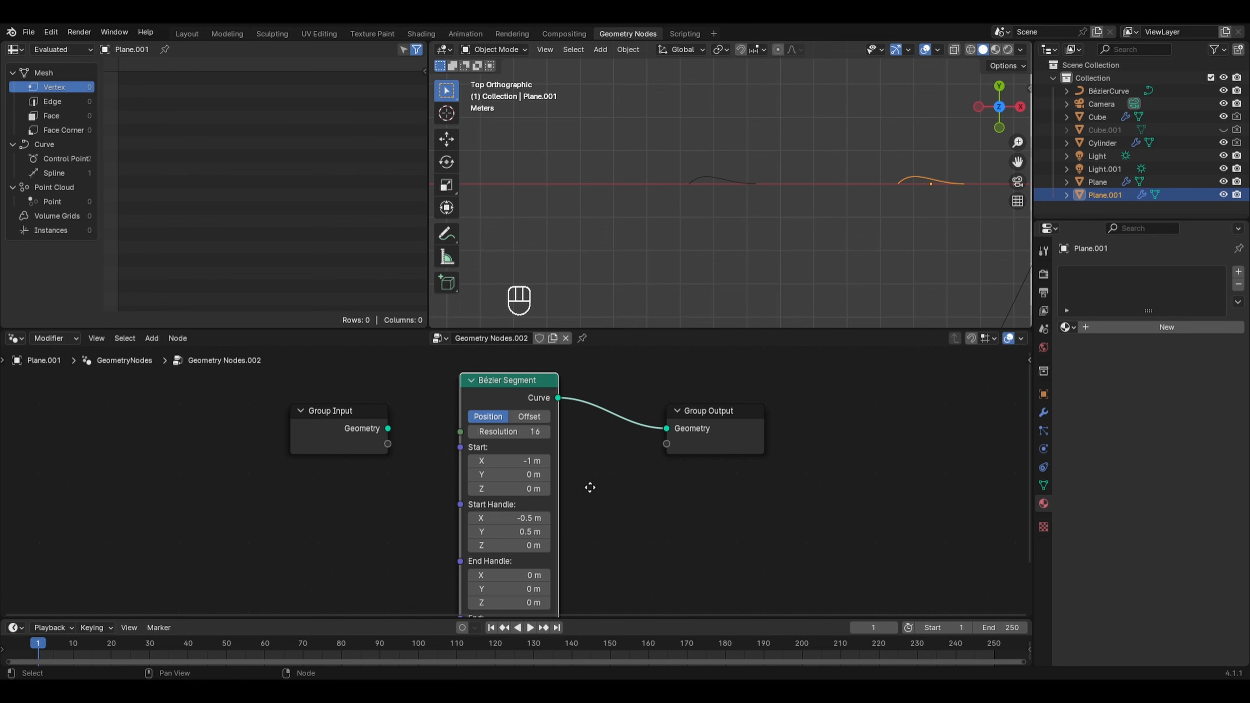
{"action": "middle_click_drag", "start_coordinate": [590, 492], "coordinate": [586, 420]}
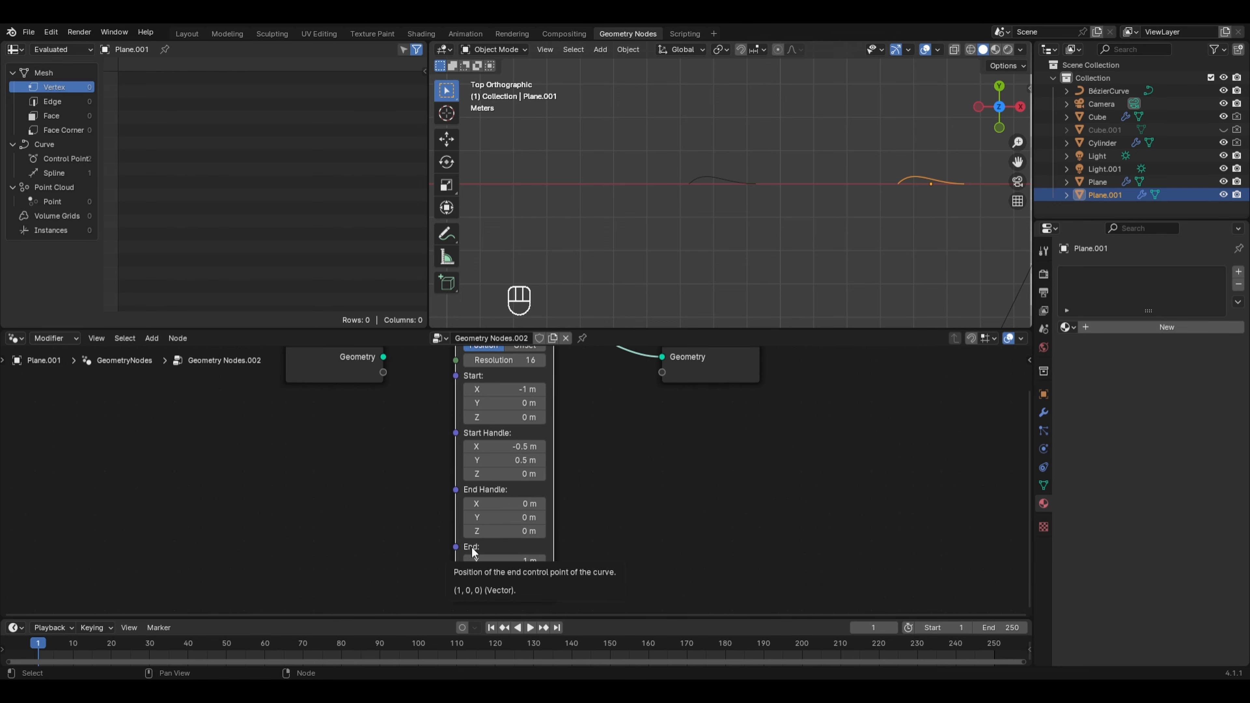
{"action": "left_click_drag", "start_coordinate": [492, 561], "coordinate": [516, 561]}
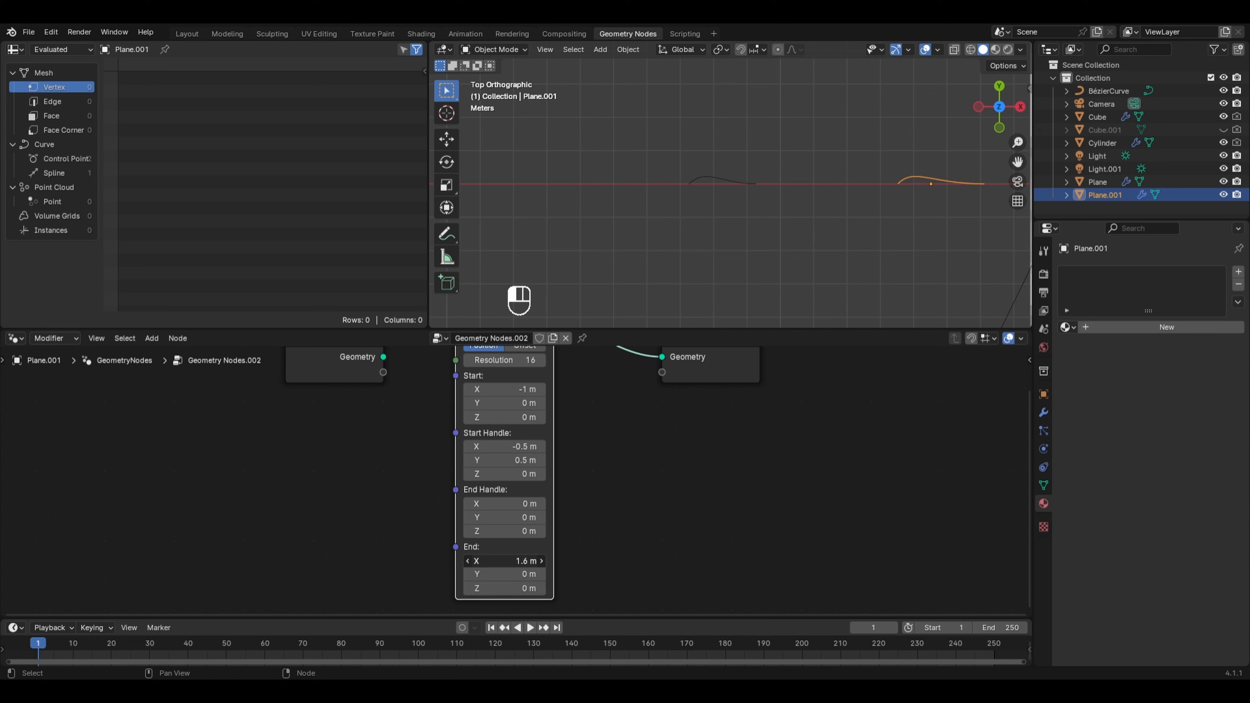
Try moving the Bézier curve object's end control point about 2.8 m along the X axis in Edit Mode
{"action": "scroll", "coordinate": [921, 215], "scroll_direction": "up", "scroll_amount": 2}
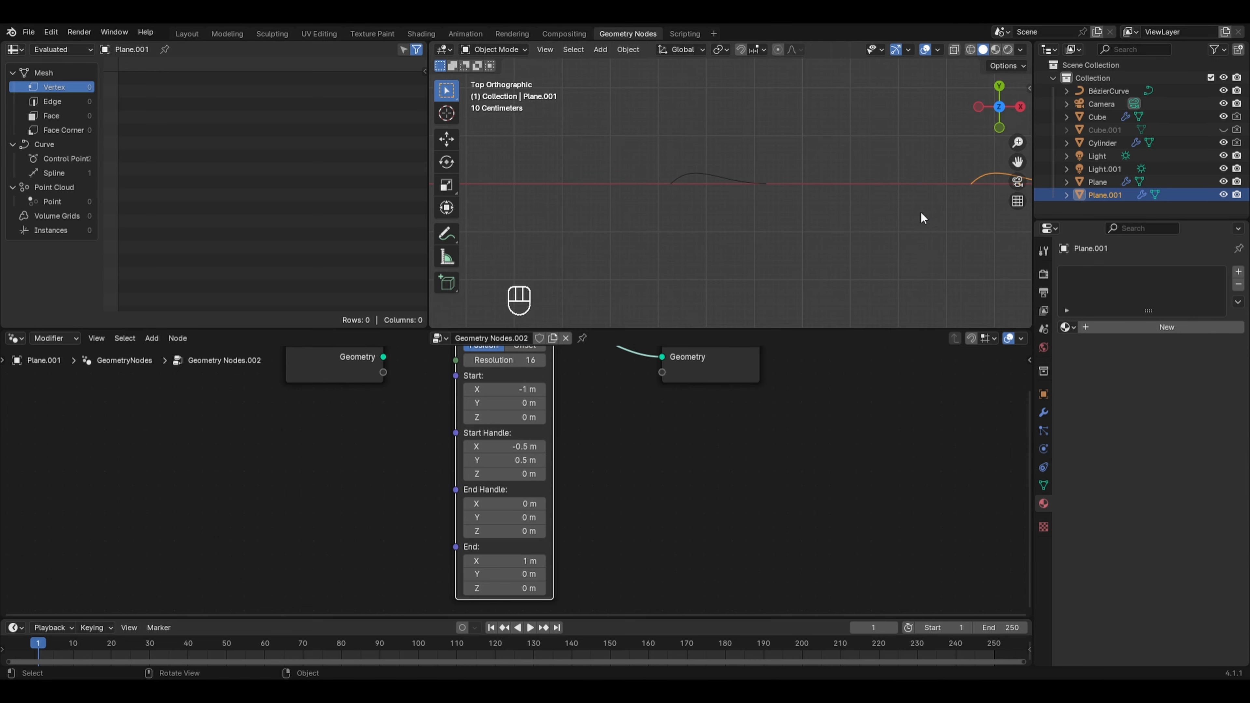
{"action": "left_click", "coordinate": [802, 186]}
{"action": "key", "text": "Tab"}
{"action": "middle_click_drag", "start_coordinate": [804, 187], "coordinate": [734, 183], "text": "shift"}
{"action": "left_click_drag", "start_coordinate": [726, 206], "coordinate": [674, 165]}
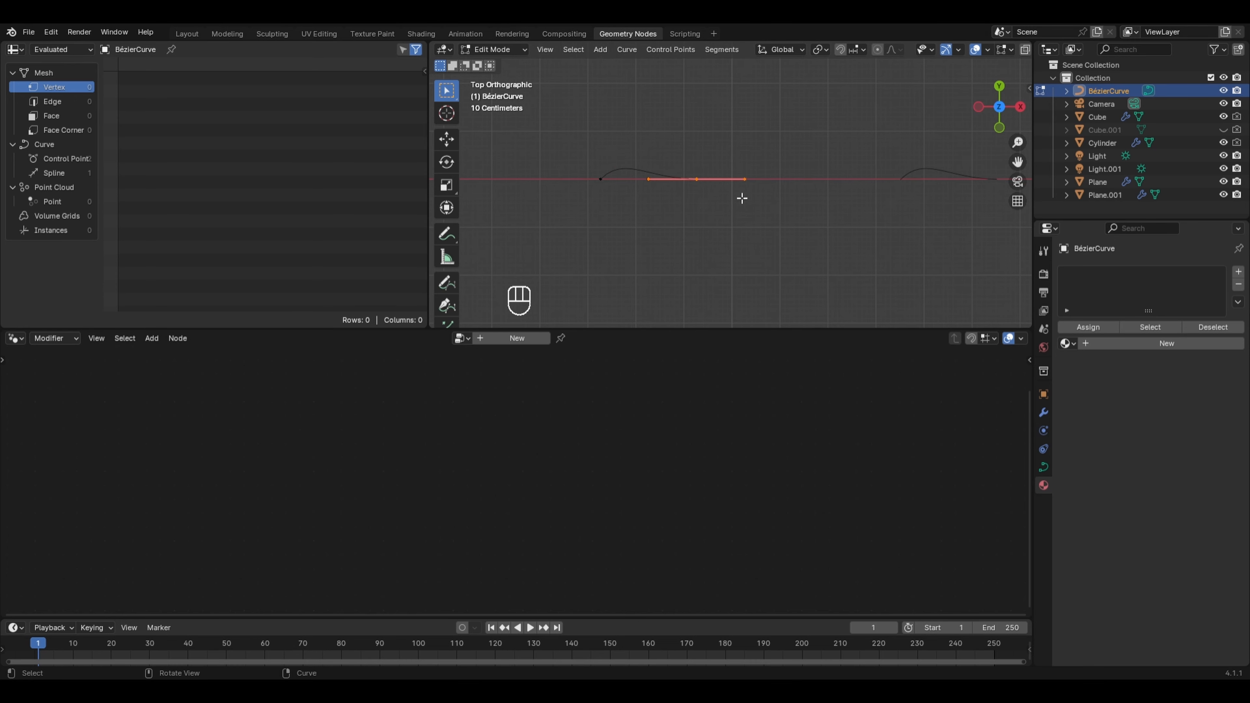
{"action": "key", "text": "g"}
{"action": "key", "text": "x"}
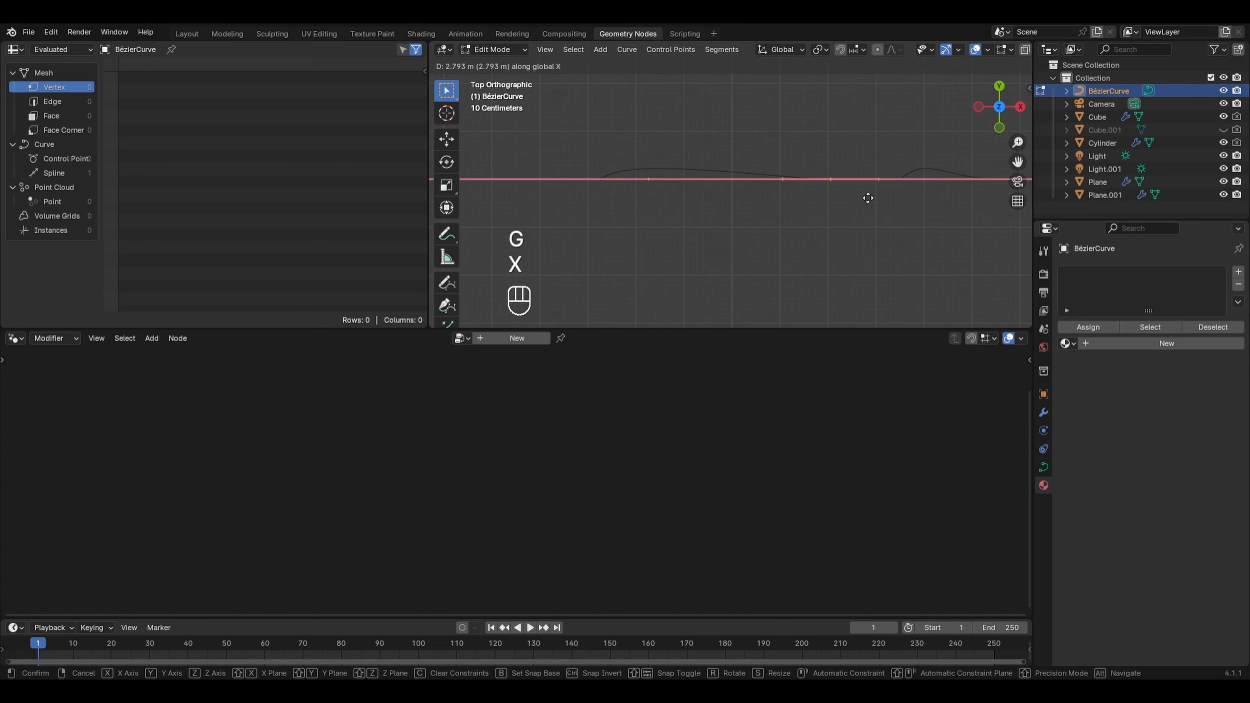
{"action": "left_click", "coordinate": [606, 203]}
{"action": "key", "text": "Tab"}
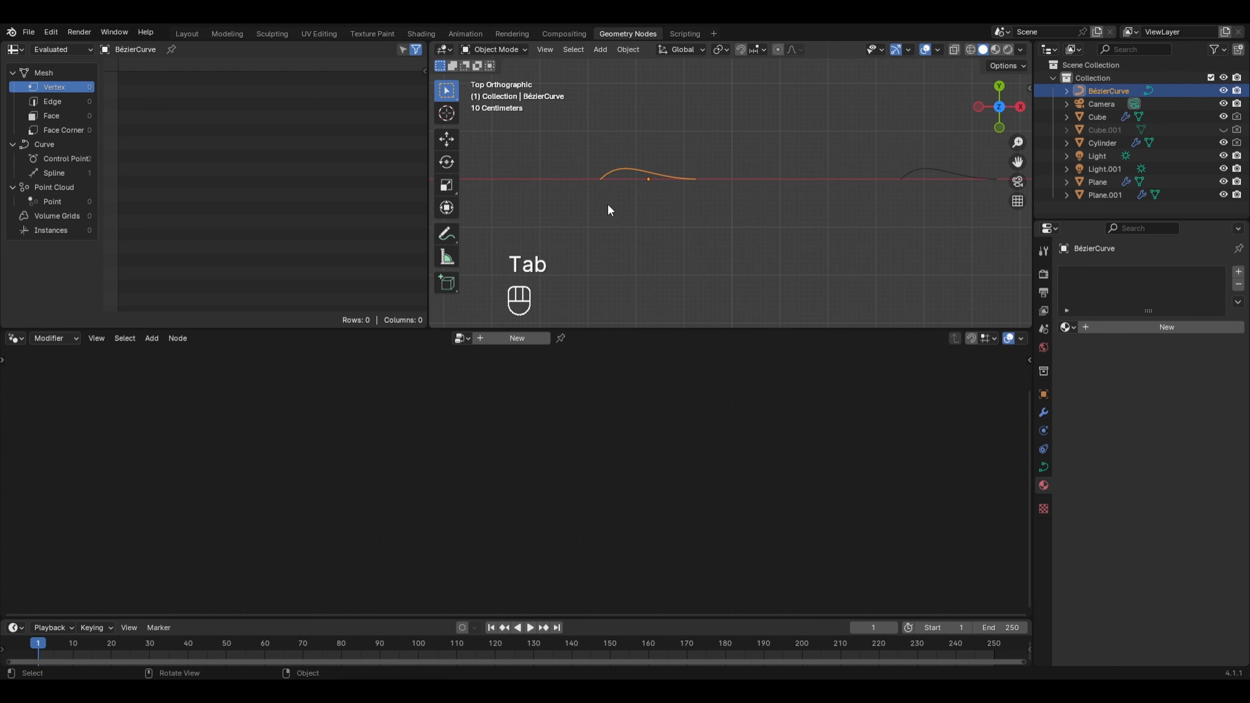
Try lowering the Start Handle X value of the Bézier Segment node on the small plane
{"action": "left_click", "coordinate": [903, 176]}
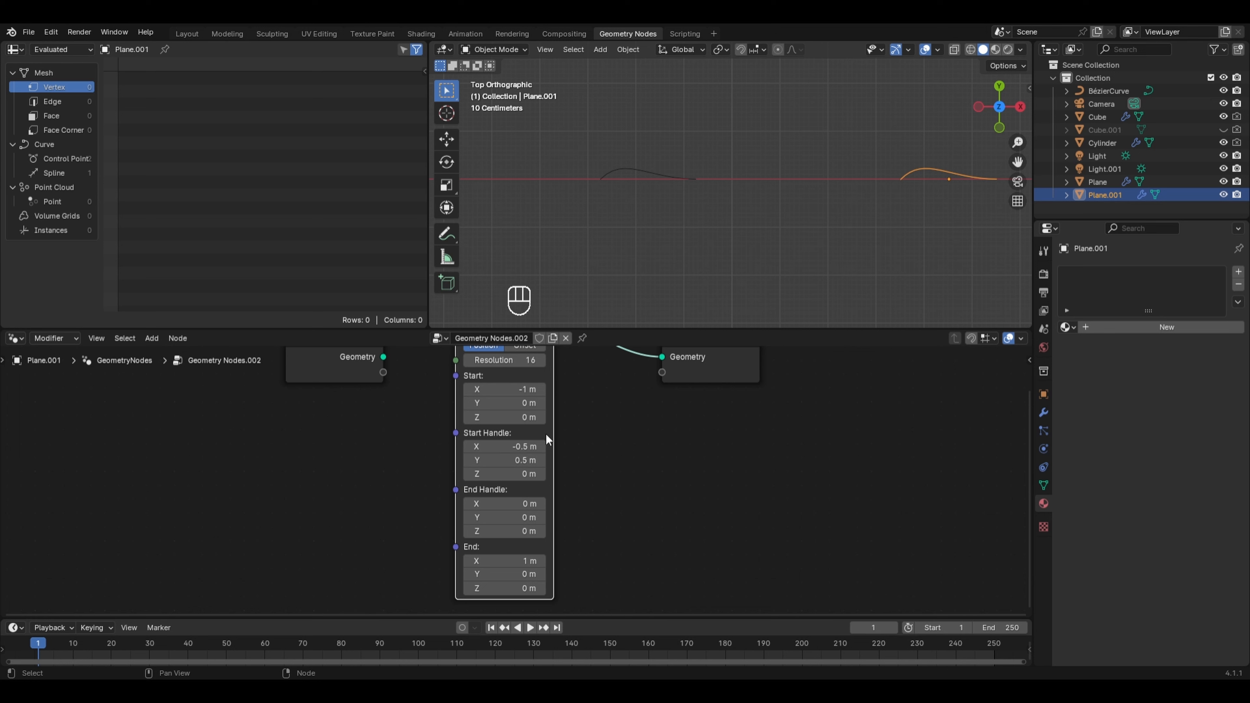
{"action": "left_click_drag", "start_coordinate": [522, 447], "coordinate": [463, 446]}
{"action": "right_click", "coordinate": [504, 446]}
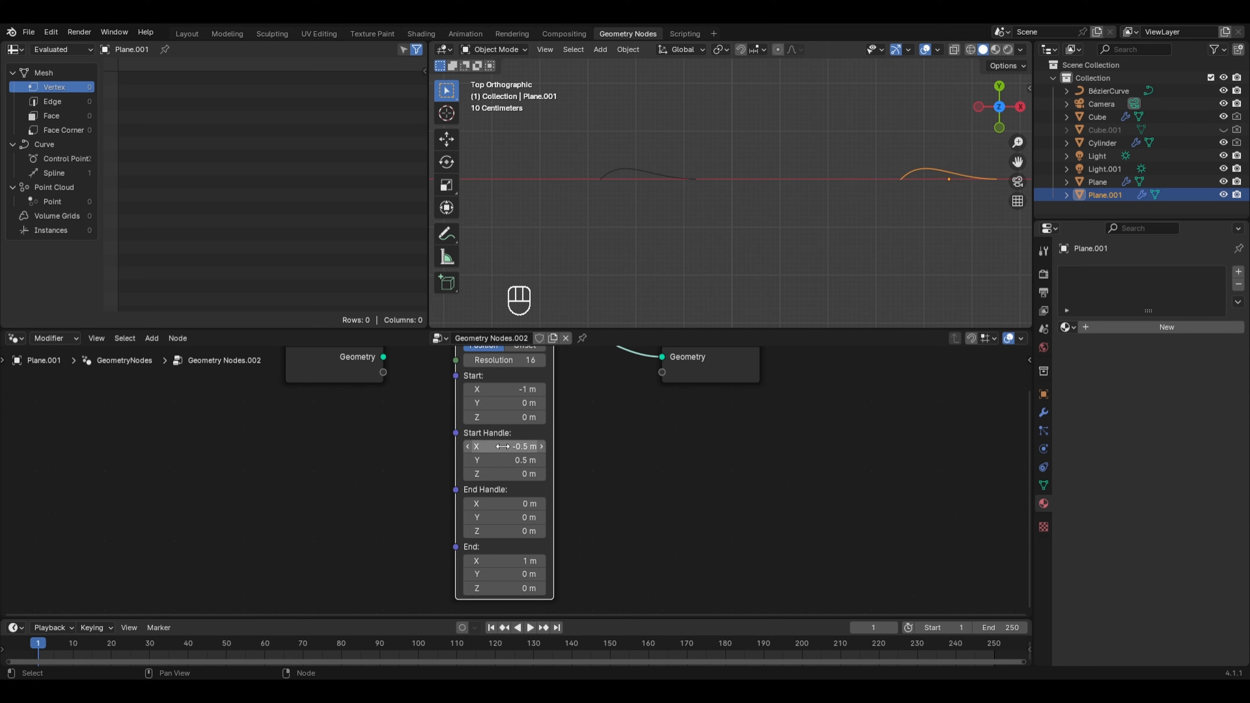
Try moving the handle of the Bézier curve object's start point along the X axis in Edit Mode
{"action": "left_click", "coordinate": [632, 168]}
{"action": "key", "text": "Tab"}
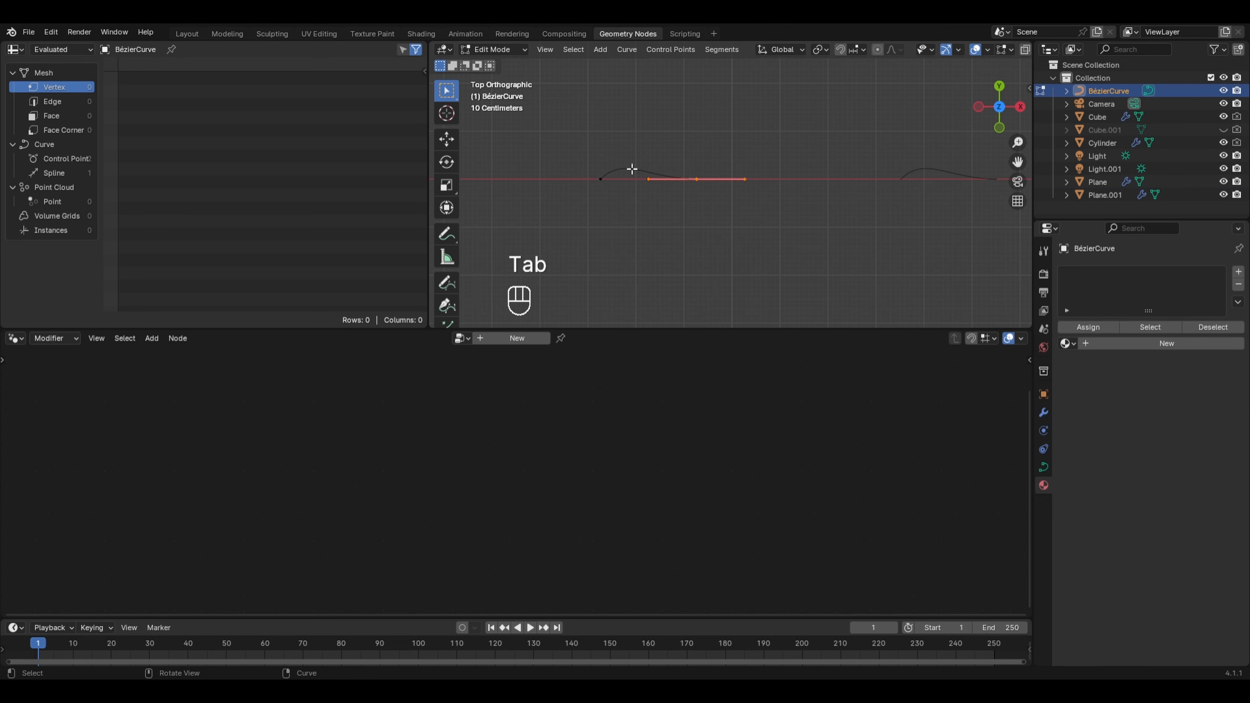
{"action": "left_click", "coordinate": [600, 179]}
{"action": "key", "text": "g"}
{"action": "key", "text": "x"}
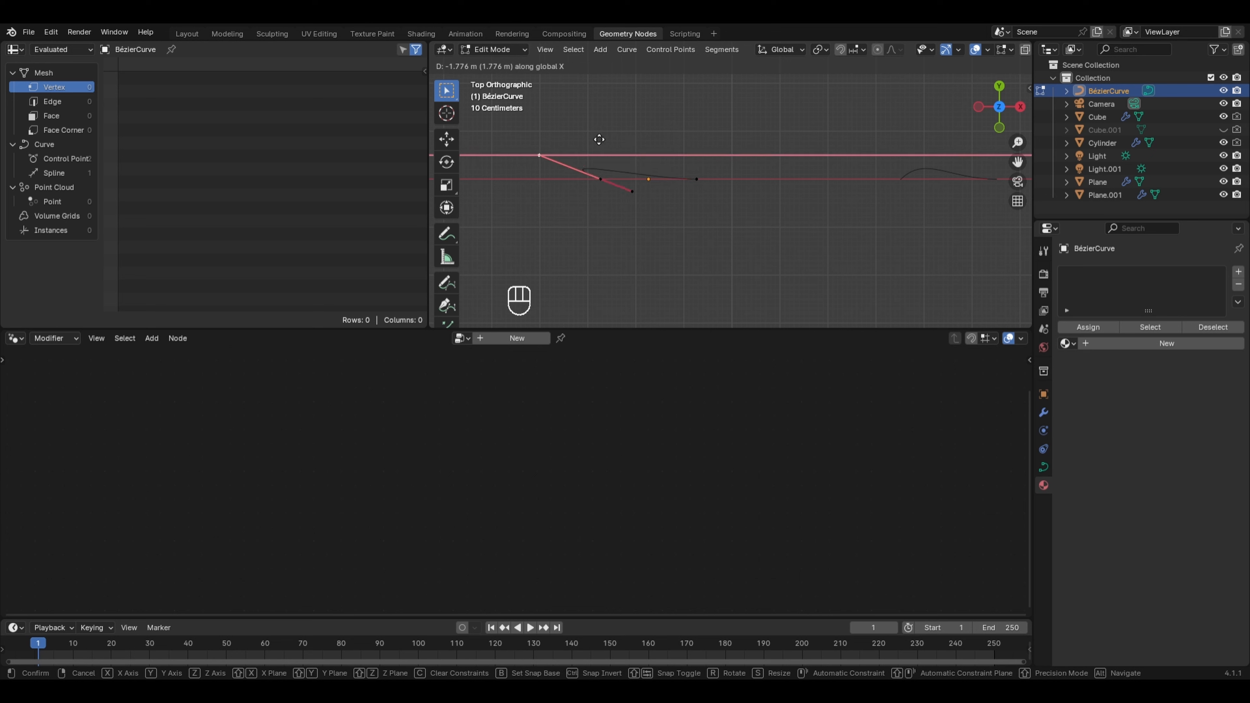
{"action": "left_click", "coordinate": [699, 145]}
{"action": "key", "text": "Tab"}
Try raising the Bézier Segment node's End Handle Y to 5.4 m
{"action": "left_click", "coordinate": [910, 169]}
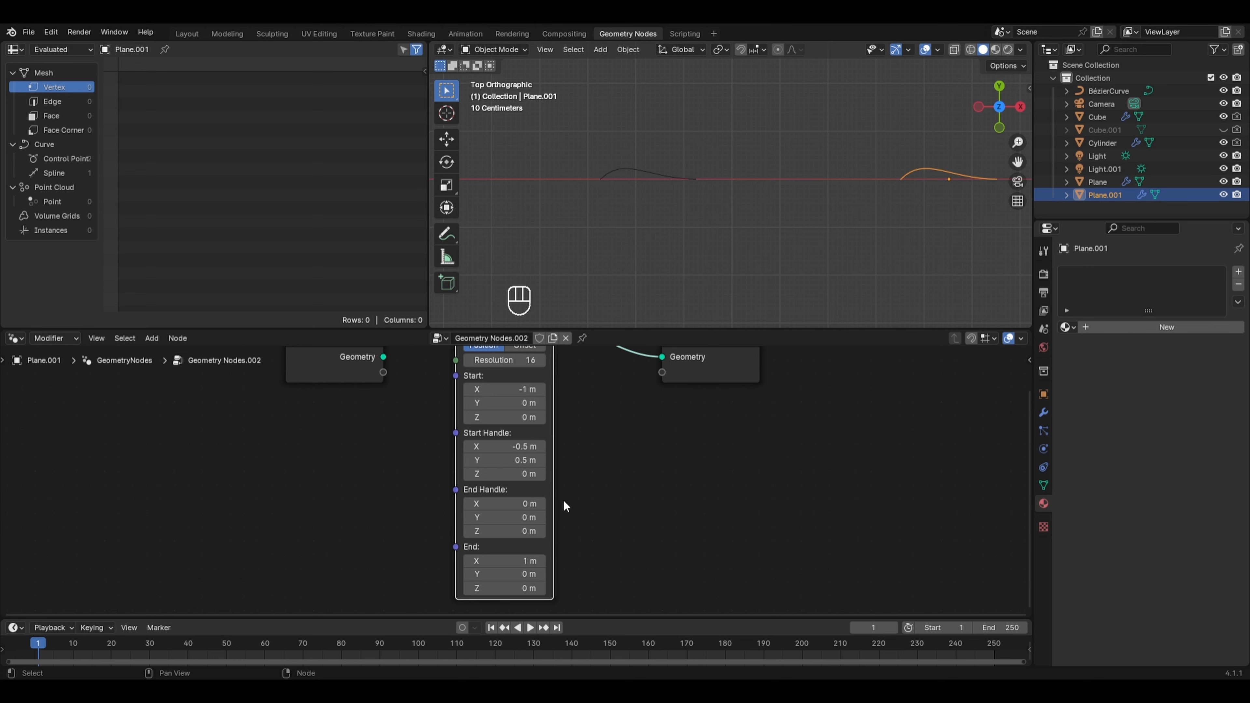
{"action": "mouse_move", "coordinate": [507, 517]}
{"action": "left_mouse_down"}
{"action": "mouse_move", "coordinate": [546, 517]}
{"action": "mouse_move", "coordinate": [527, 517]}
{"action": "left_mouse_up"}
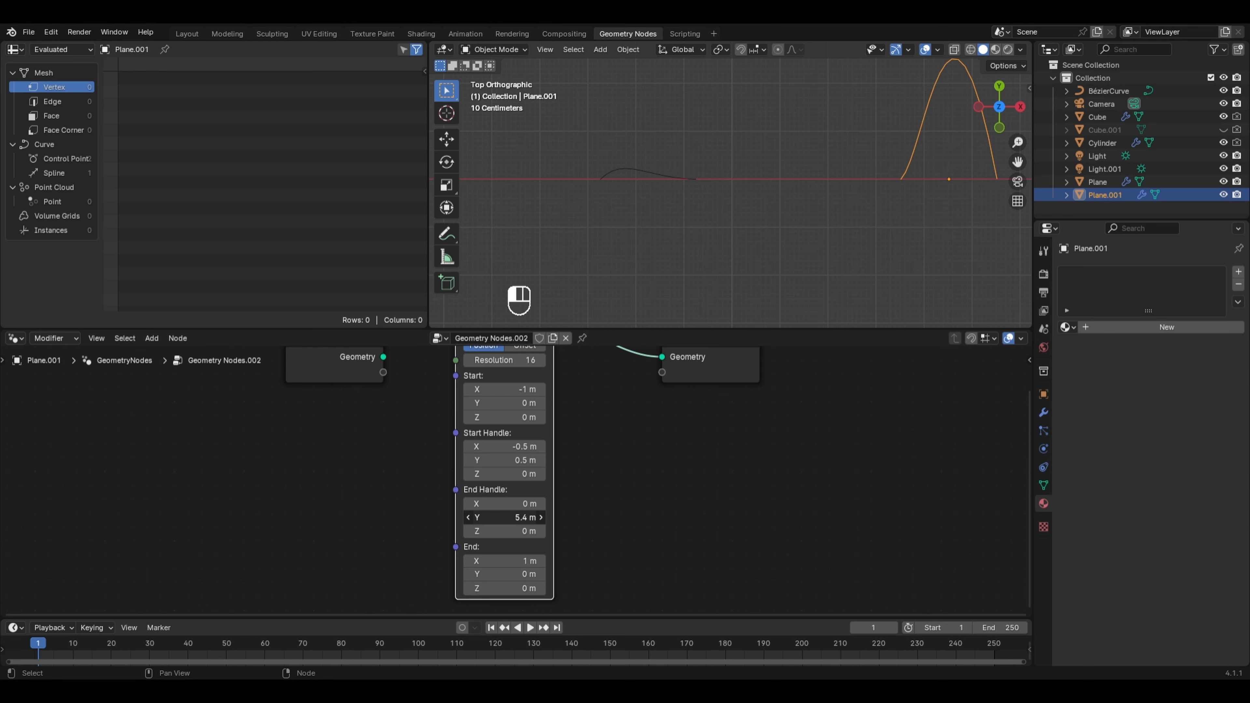
{"action": "right_click", "coordinate": [507, 517]}
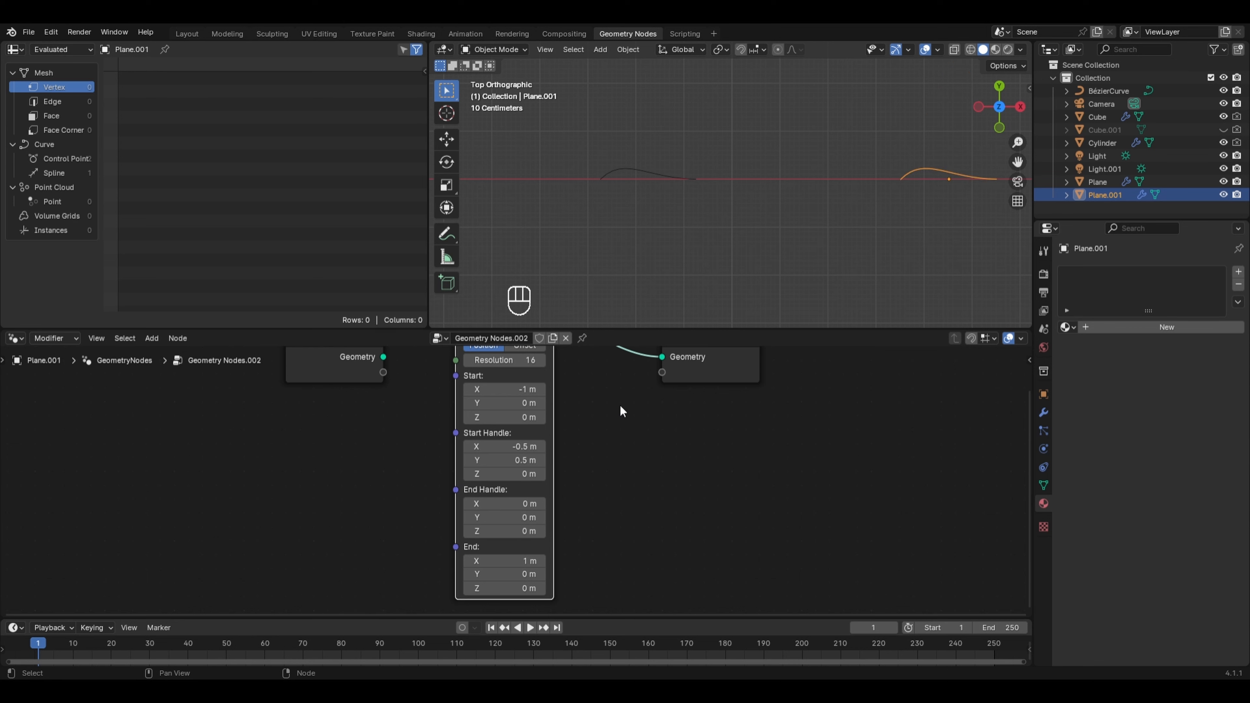
Try moving the inner handle of the Bézier curve object's end point along the Y axis in Edit Mode
{"action": "left_click", "coordinate": [656, 171]}
{"action": "key", "text": "Tab"}
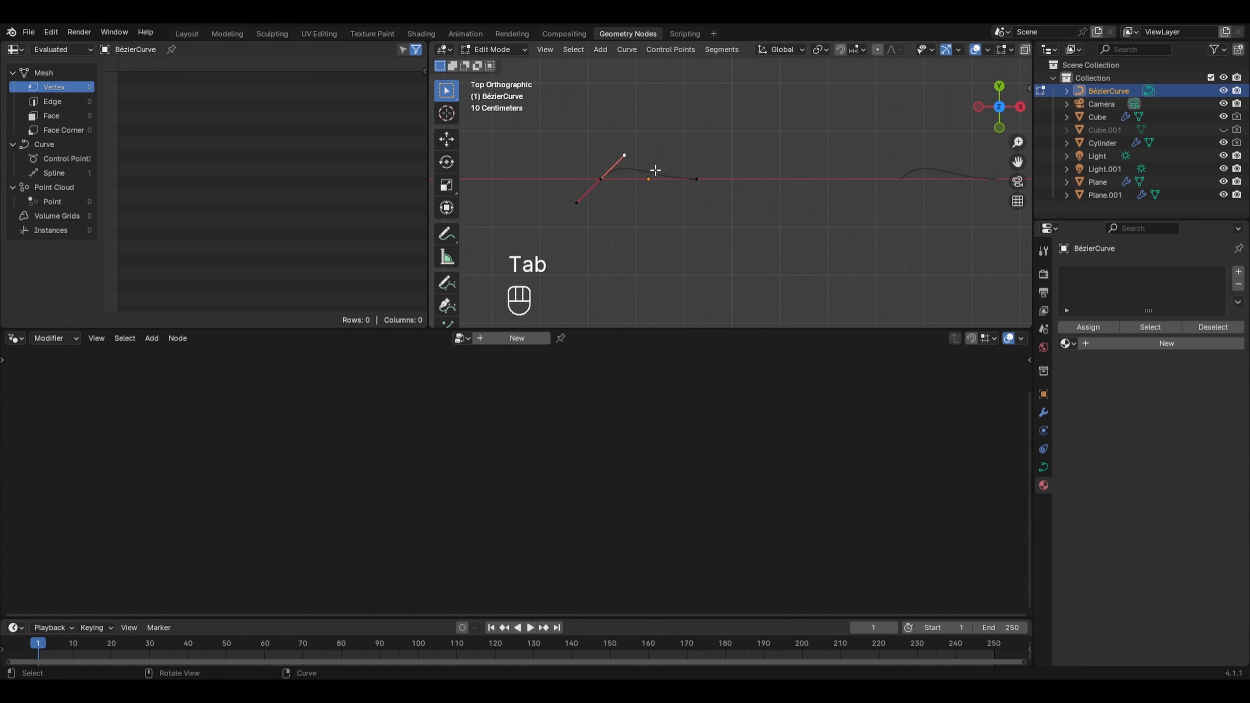
{"action": "left_click", "coordinate": [697, 178]}
{"action": "left_click", "coordinate": [649, 176]}
{"action": "key", "text": "g"}
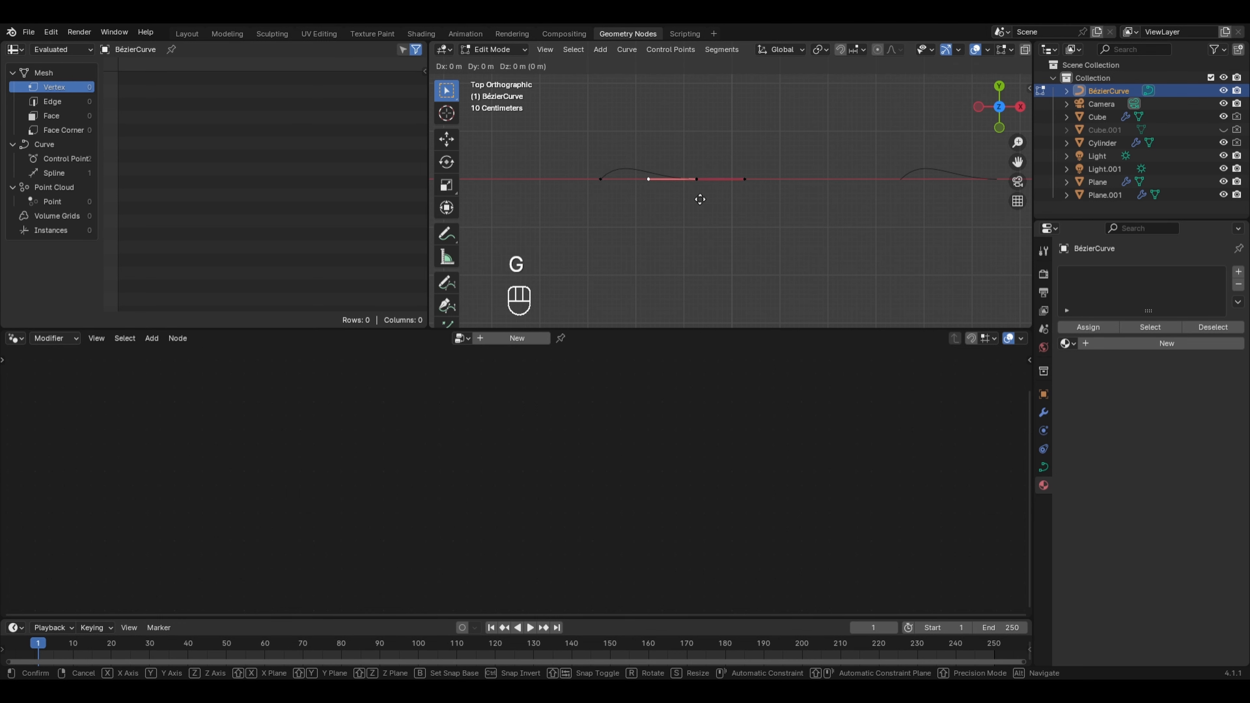
{"action": "key", "text": "y"}
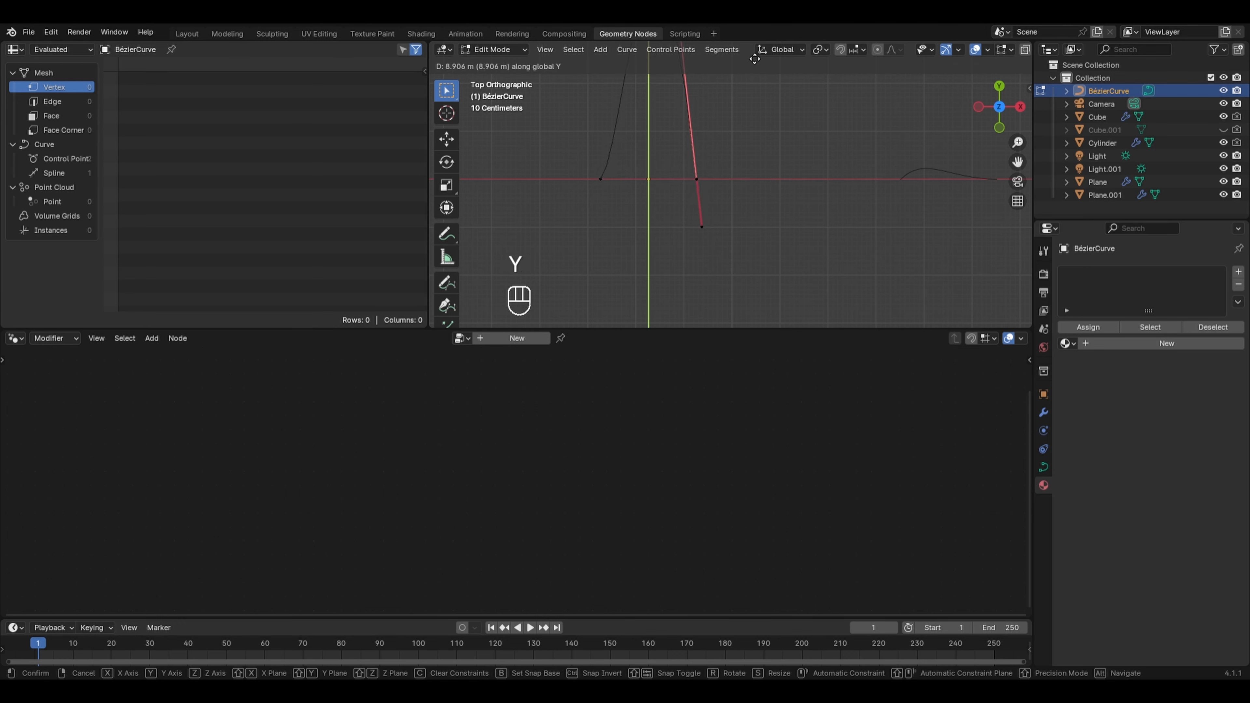
{"action": "key", "text": "Escape"}
{"action": "key", "text": "Tab"}
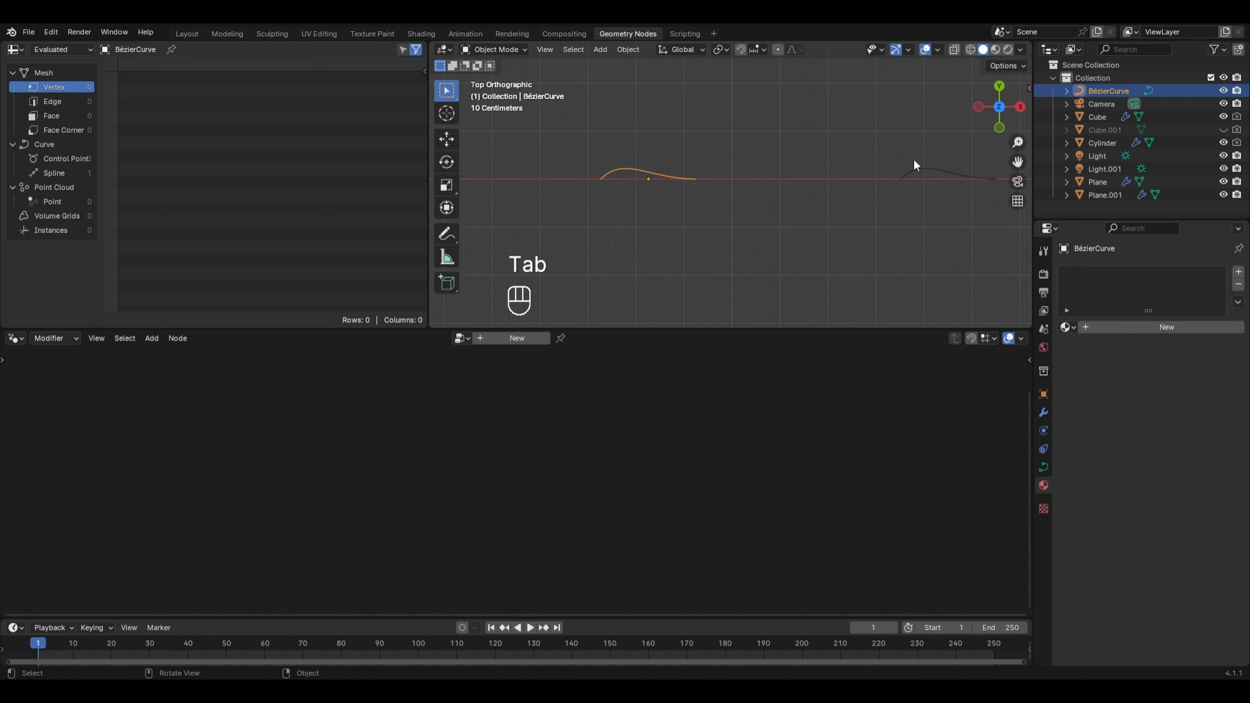
{"action": "left_click", "coordinate": [915, 166]}
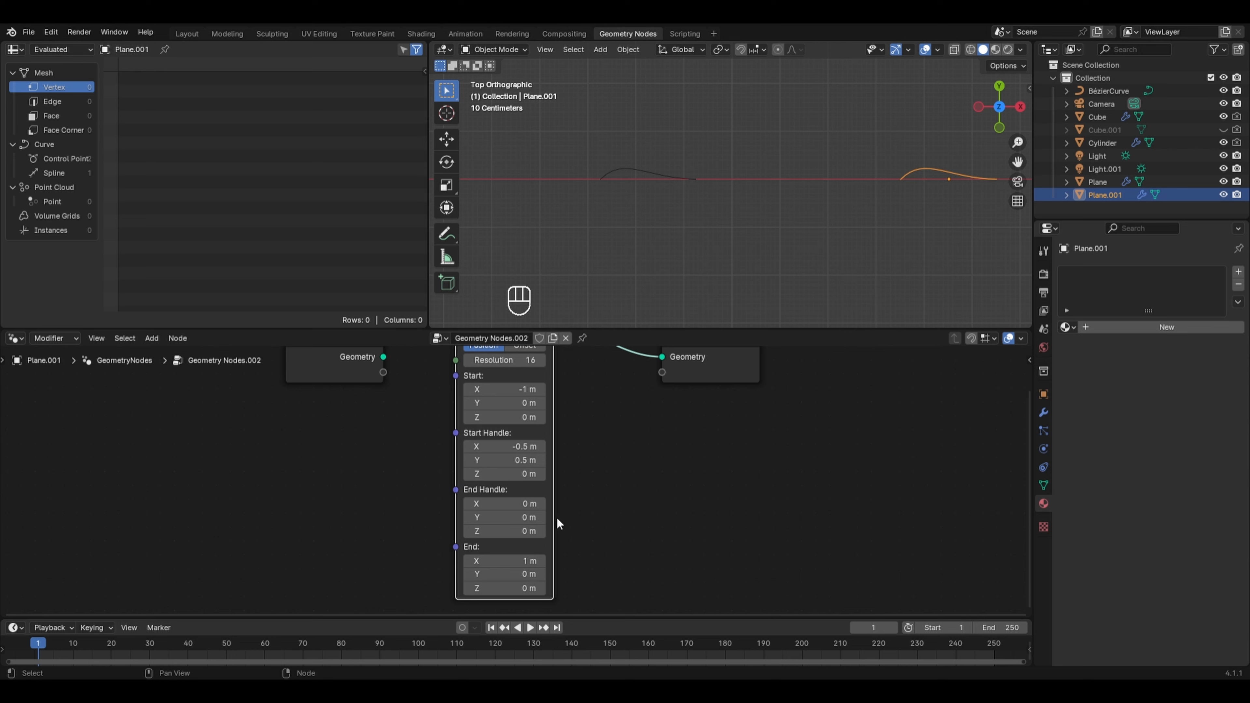
Examine the inner handle of the Bézier curve object's end point in Edit Mode
{"action": "left_click", "coordinate": [636, 165]}
{"action": "key", "text": "Tab"}
{"action": "left_click", "coordinate": [648, 180]}
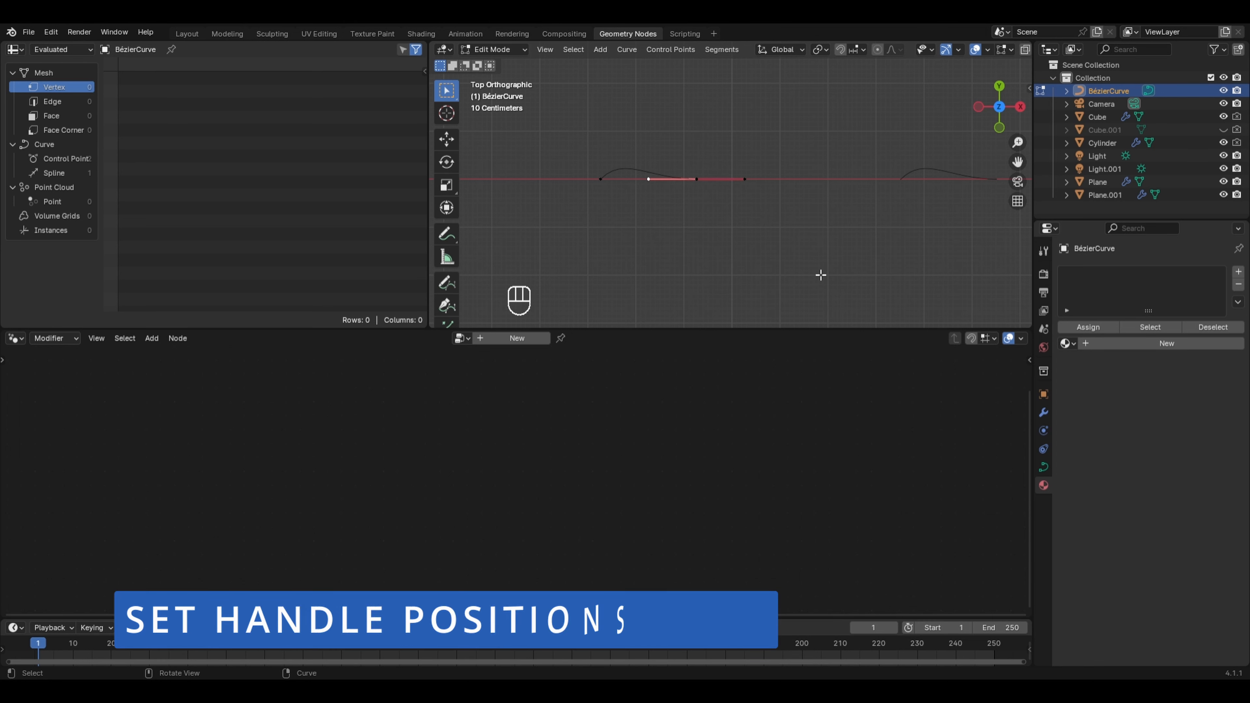
{"action": "key", "text": "Tab"}
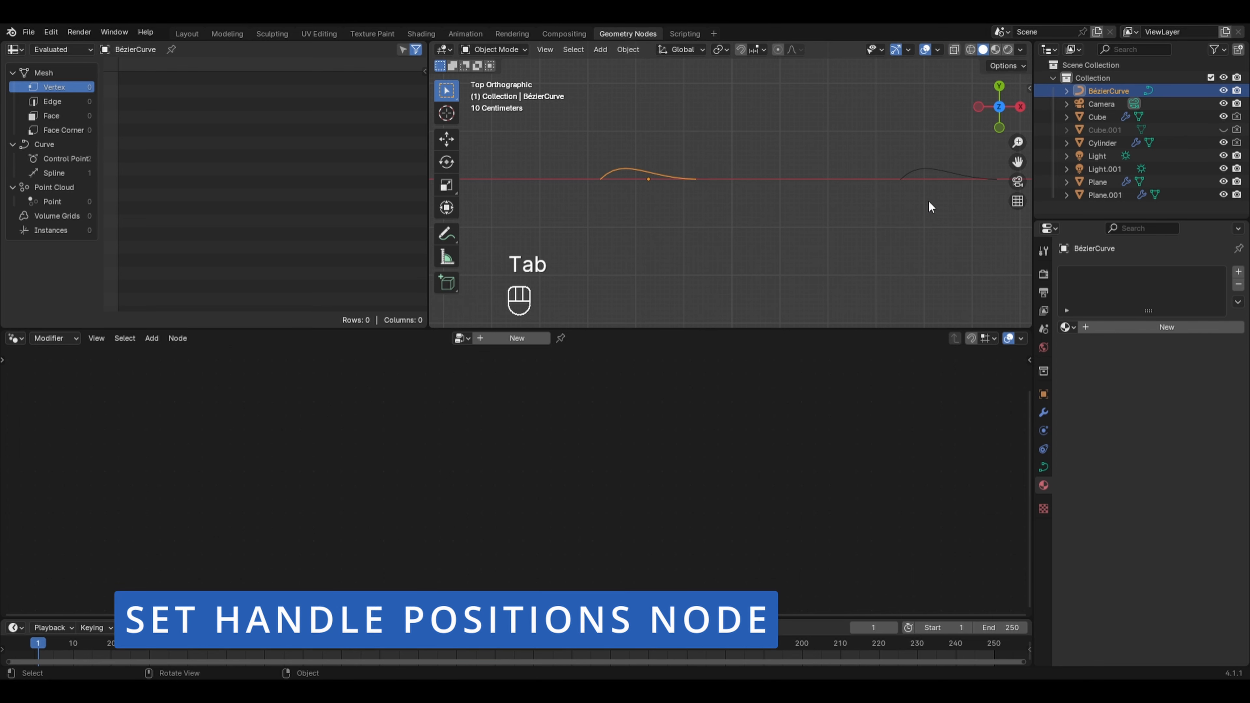
Add a Set Handle Positions node between the Bézier Segment and Group Output nodes of Plane.001
{"action": "left_click", "coordinate": [944, 169]}
{"action": "key", "text": "shift+a"}
{"action": "mouse_move", "coordinate": [620, 416]}
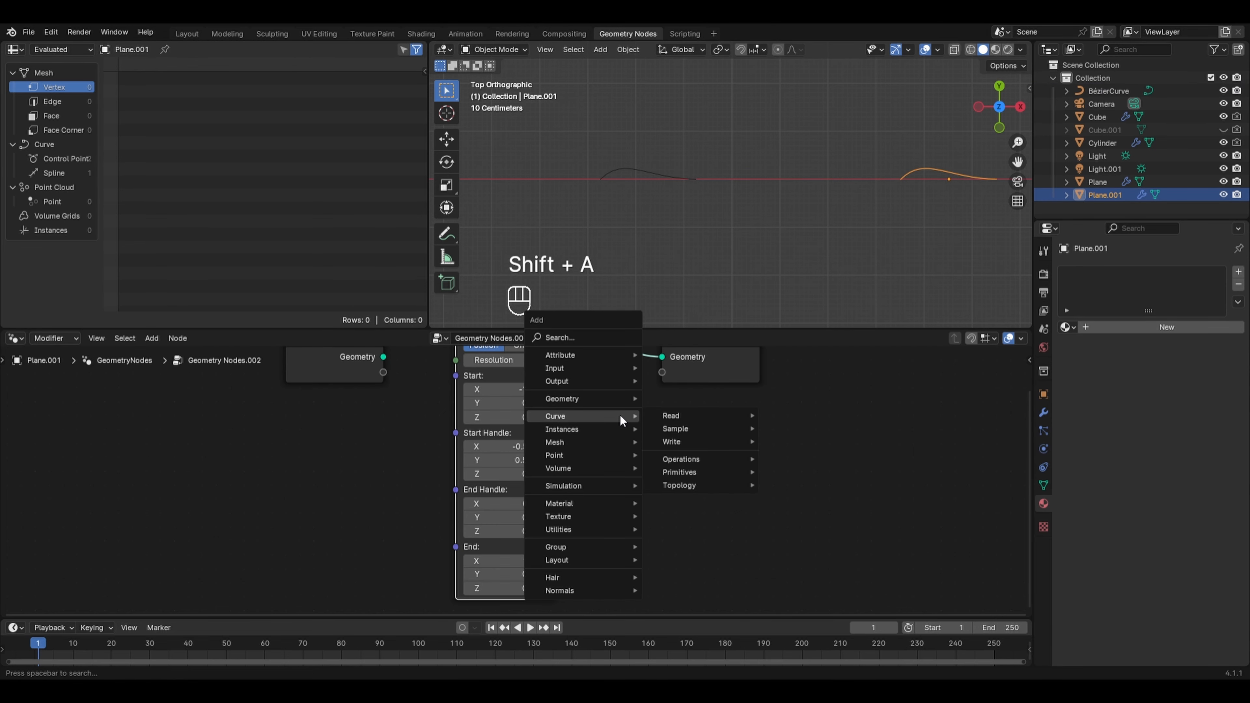
{"action": "mouse_move", "coordinate": [670, 441]}
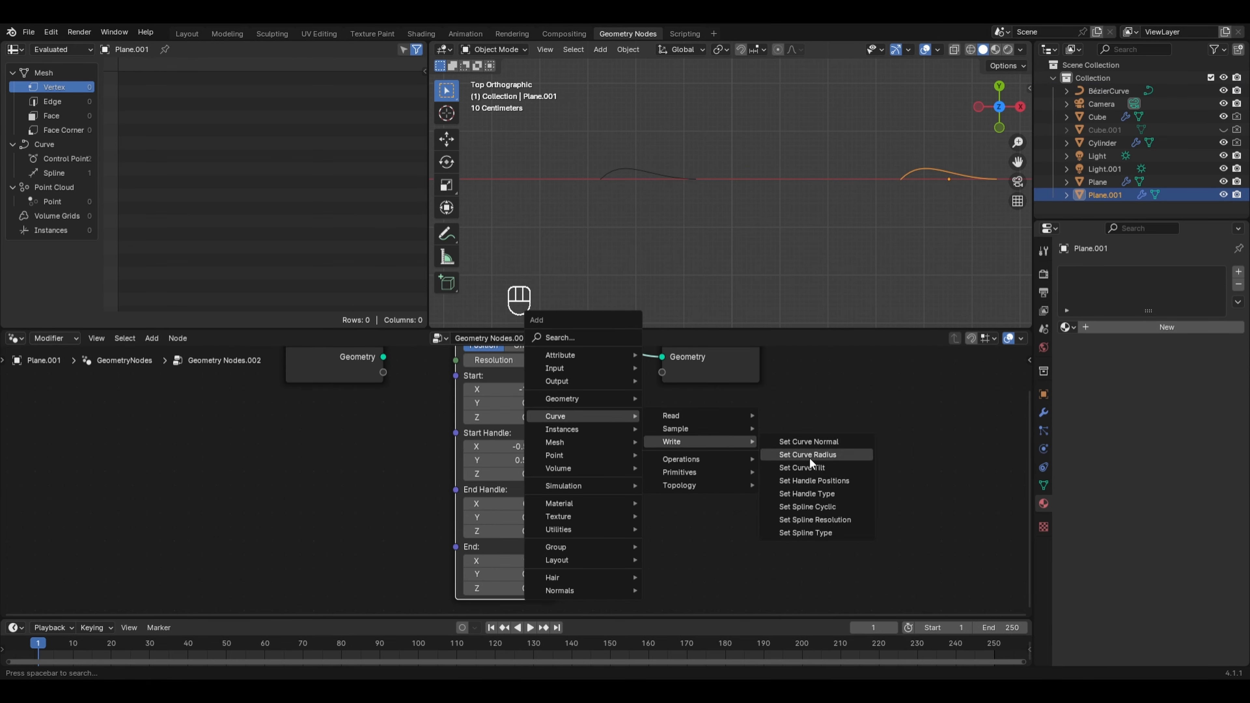
{"action": "left_click", "coordinate": [810, 480]}
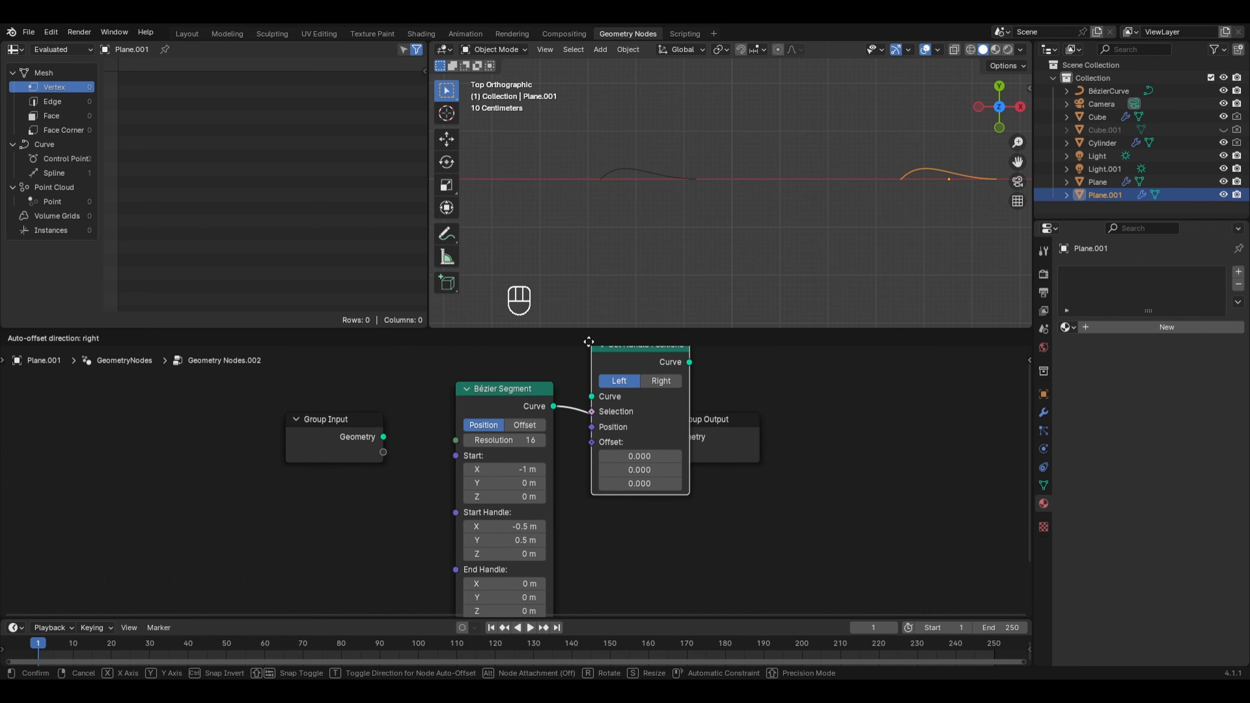
{"action": "left_click", "coordinate": [573, 407]}
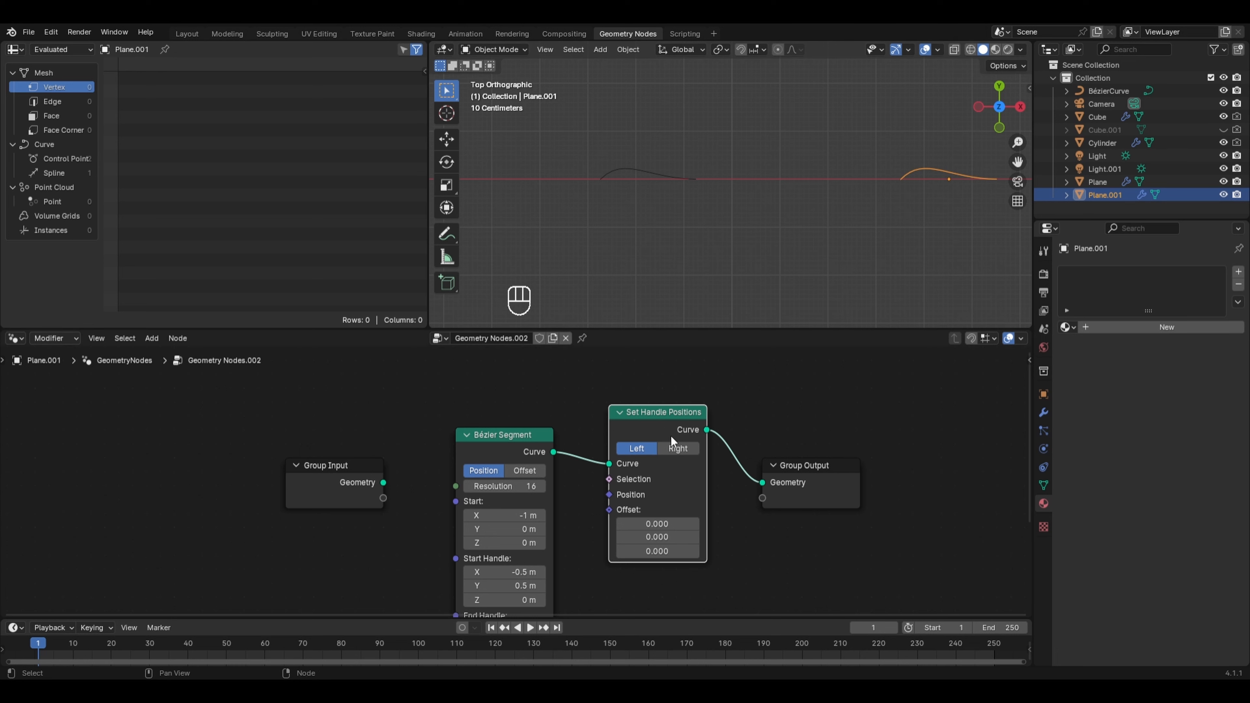
Try the Right option and different X offsets on the Set Handle Positions node
{"action": "left_click", "coordinate": [674, 448]}
{"action": "left_click", "coordinate": [646, 448]}
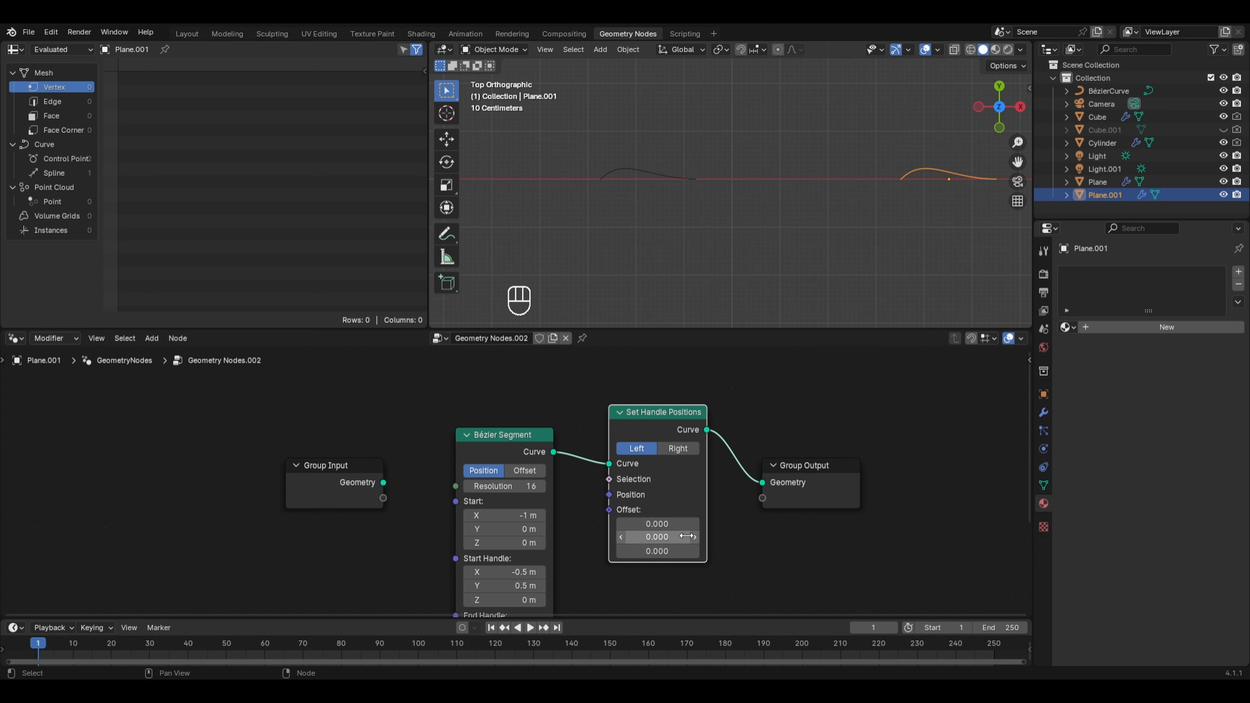
{"action": "left_click_drag", "start_coordinate": [657, 524], "coordinate": [721, 523]}
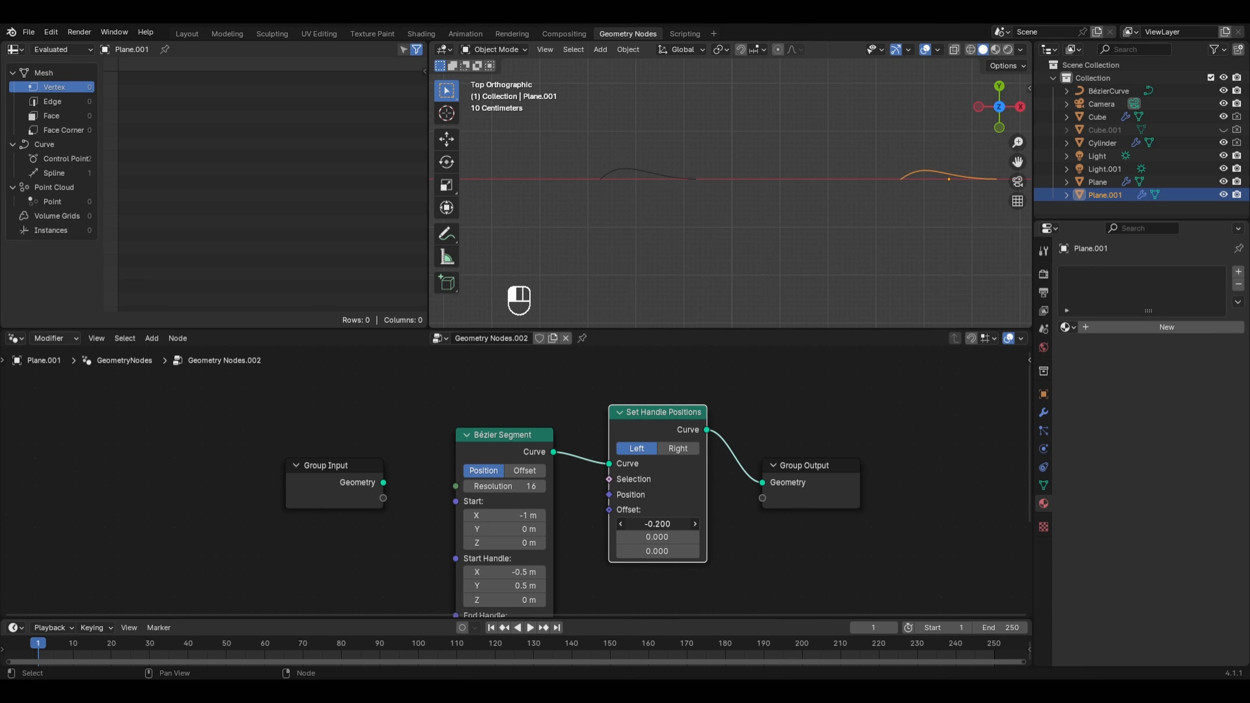
{"action": "left_click_drag", "start_coordinate": [668, 525], "coordinate": [671, 527]}
{"action": "right_click", "coordinate": [671, 527]}
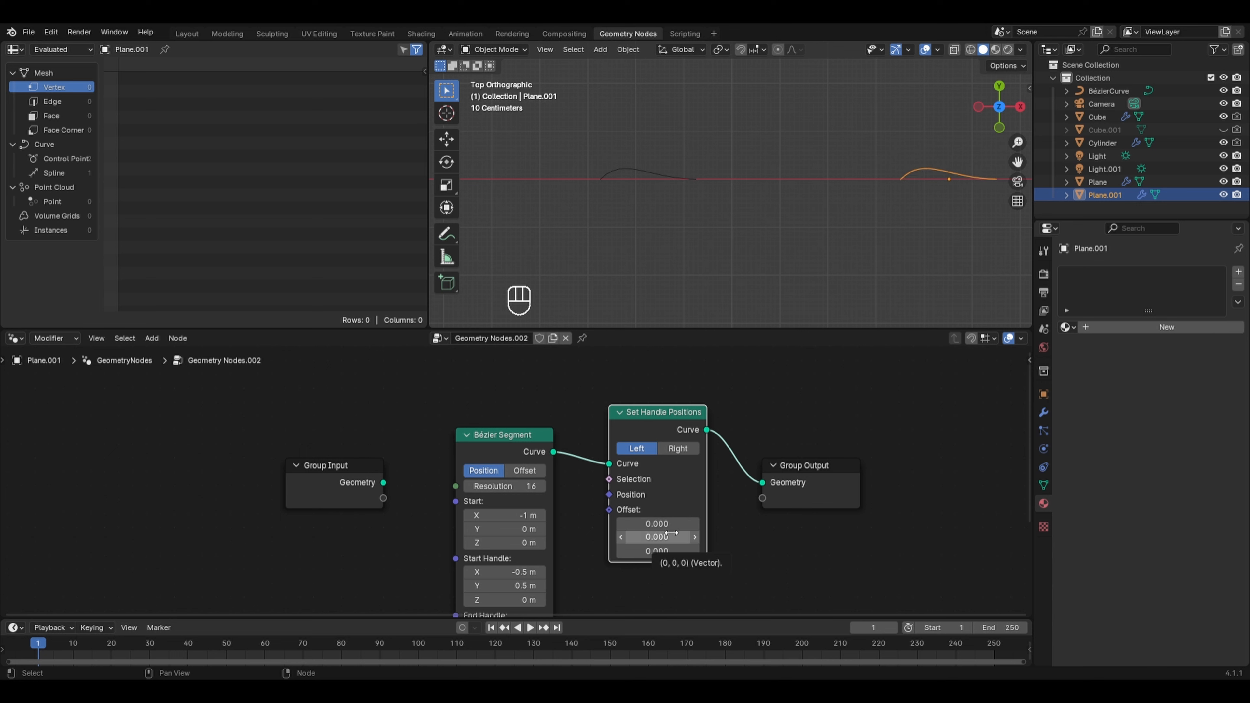
Set the Y offset of the Set Handle Positions node to 3 for the left handles
{"action": "left_click", "coordinate": [672, 533]}
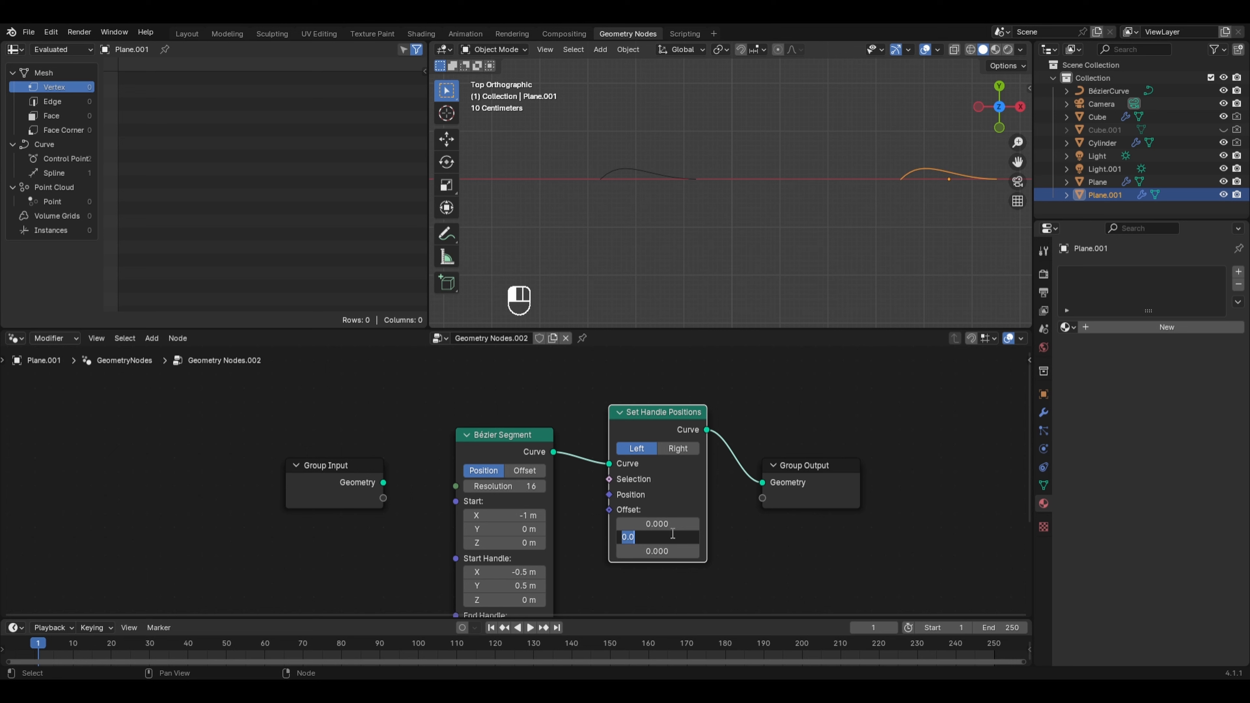
{"action": "type", "text": "3"}
{"action": "key", "text": "Return"}
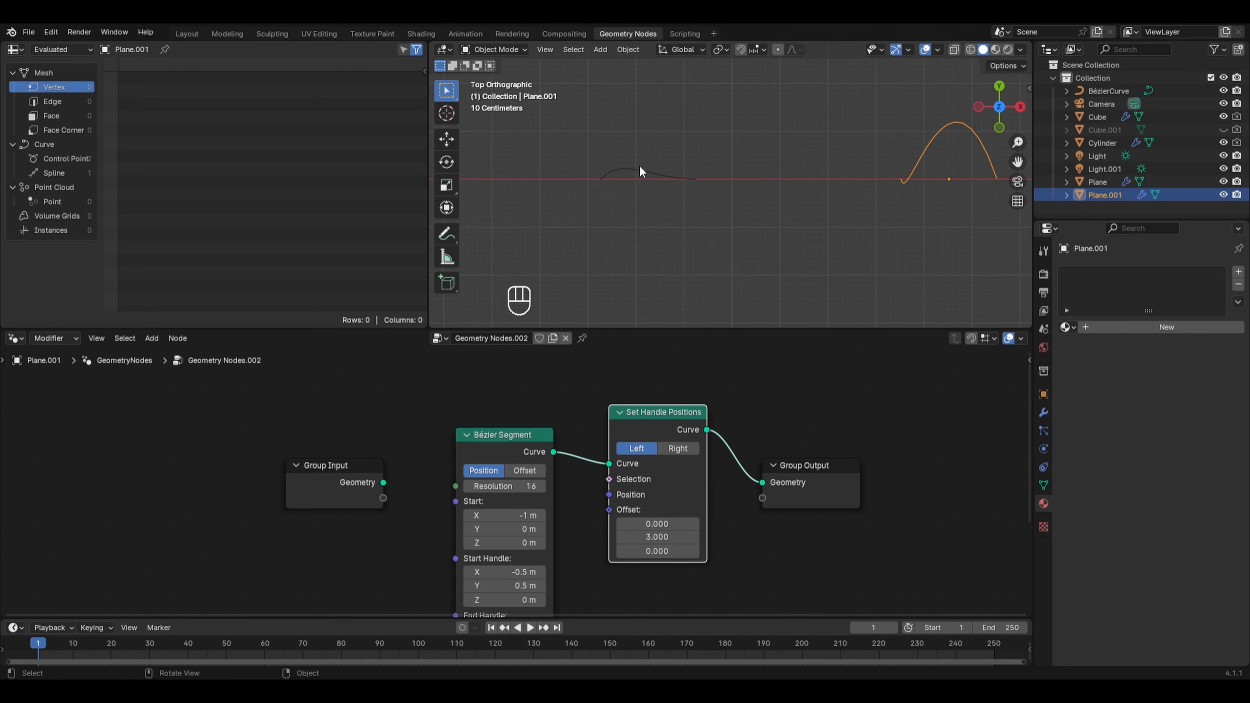
Move the left handle of the Bézier curve object's start point 3 m along the Y axis in Edit Mode
{"action": "left_click", "coordinate": [629, 167]}
{"action": "key", "text": "Tab"}
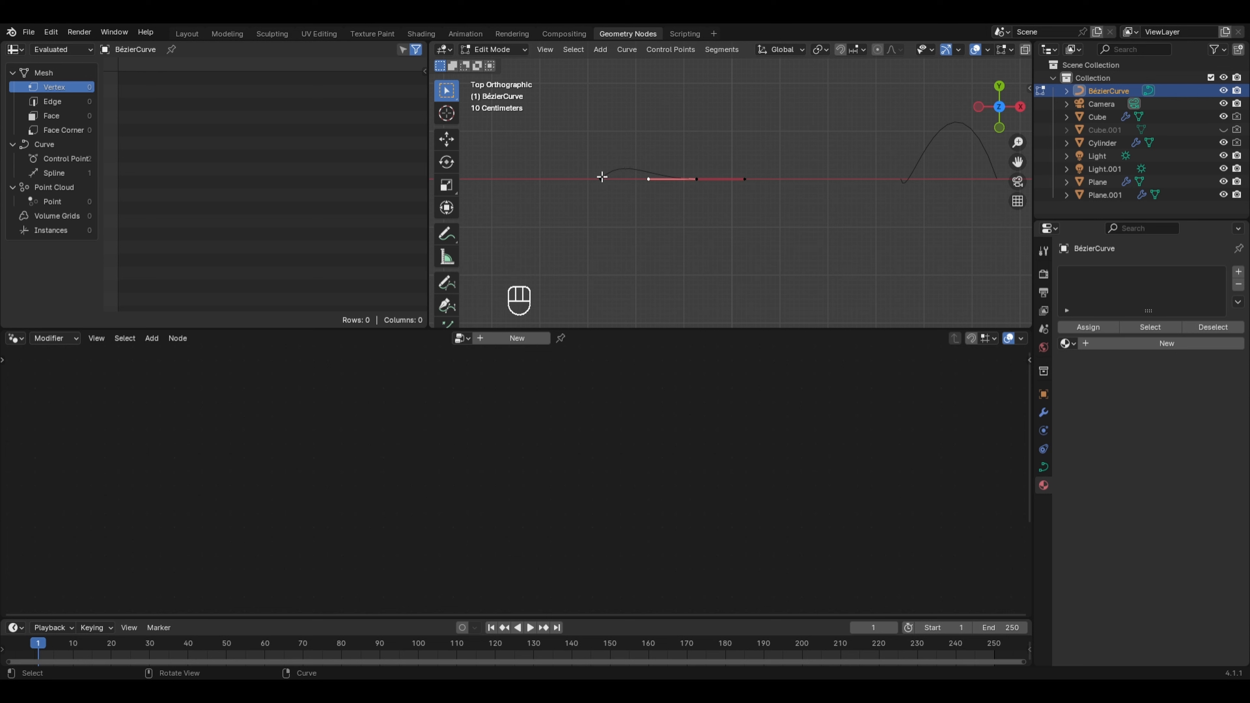
{"action": "left_click", "coordinate": [602, 177]}
{"action": "key", "text": "g"}
{"action": "key", "text": "y"}
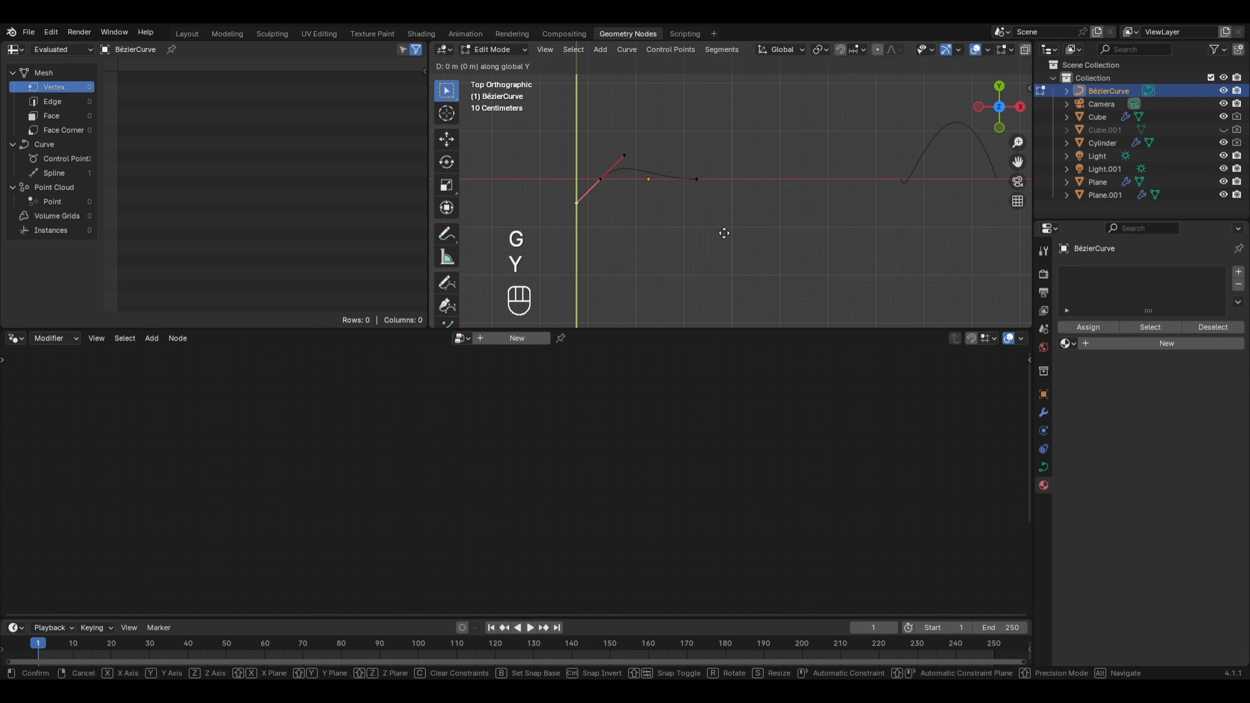
{"action": "key", "text": "KP_3"}
{"action": "key", "text": "KP_Enter"}
Move the left handle of the Bézier curve's end point 3 m along the Y axis and return to Object Mode
{"action": "left_click", "coordinate": [696, 179]}
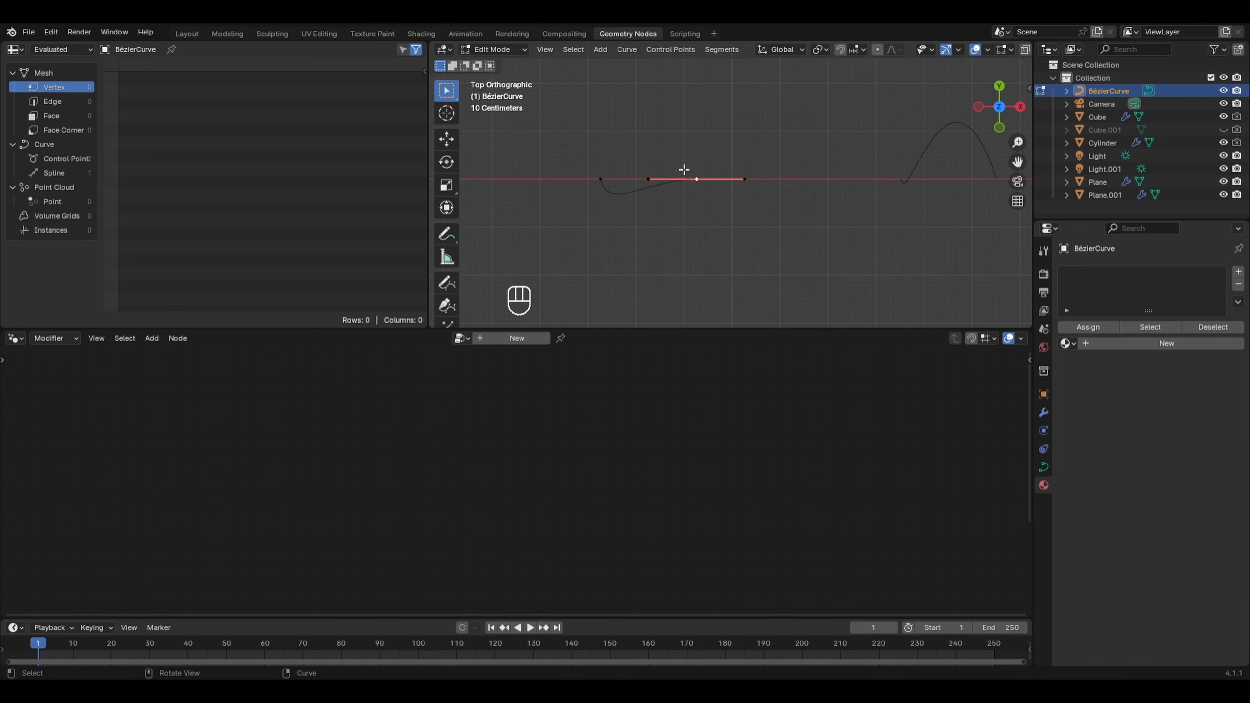
{"action": "left_click_drag", "start_coordinate": [643, 170], "coordinate": [671, 188]}
{"action": "key", "text": "g"}
{"action": "key", "text": "y"}
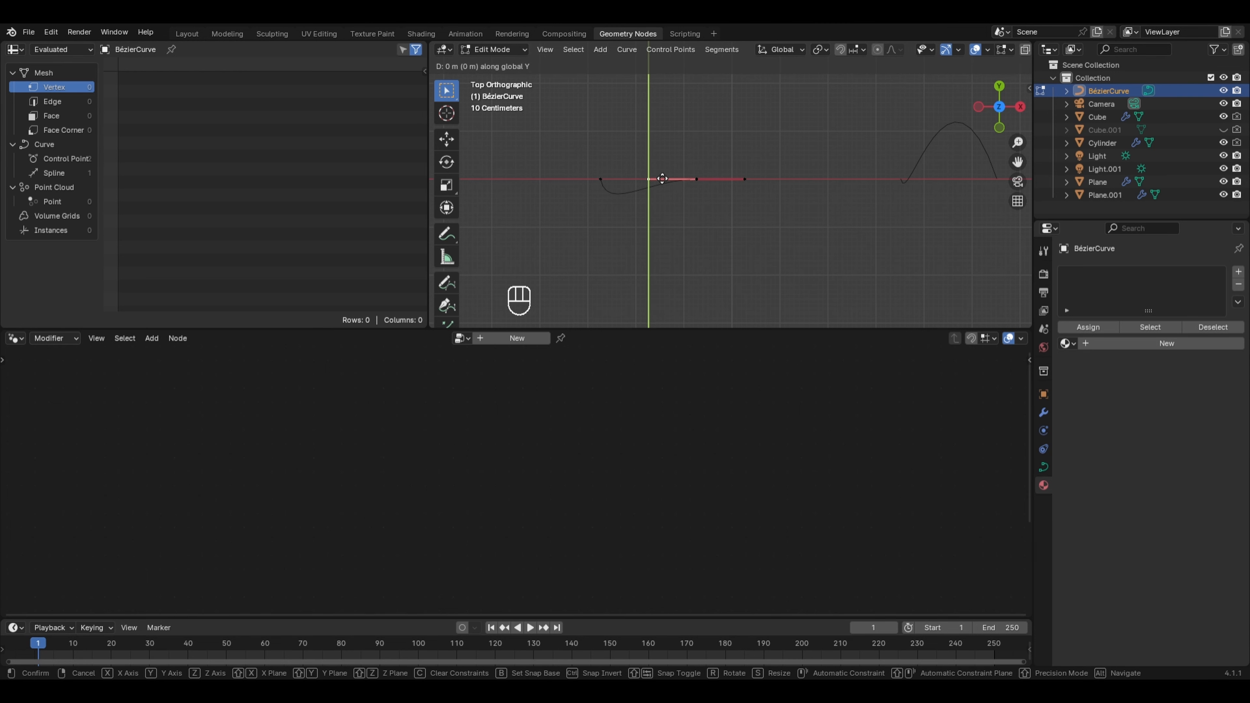
{"action": "key", "text": "KP_3"}
{"action": "key", "text": "KP_Enter"}
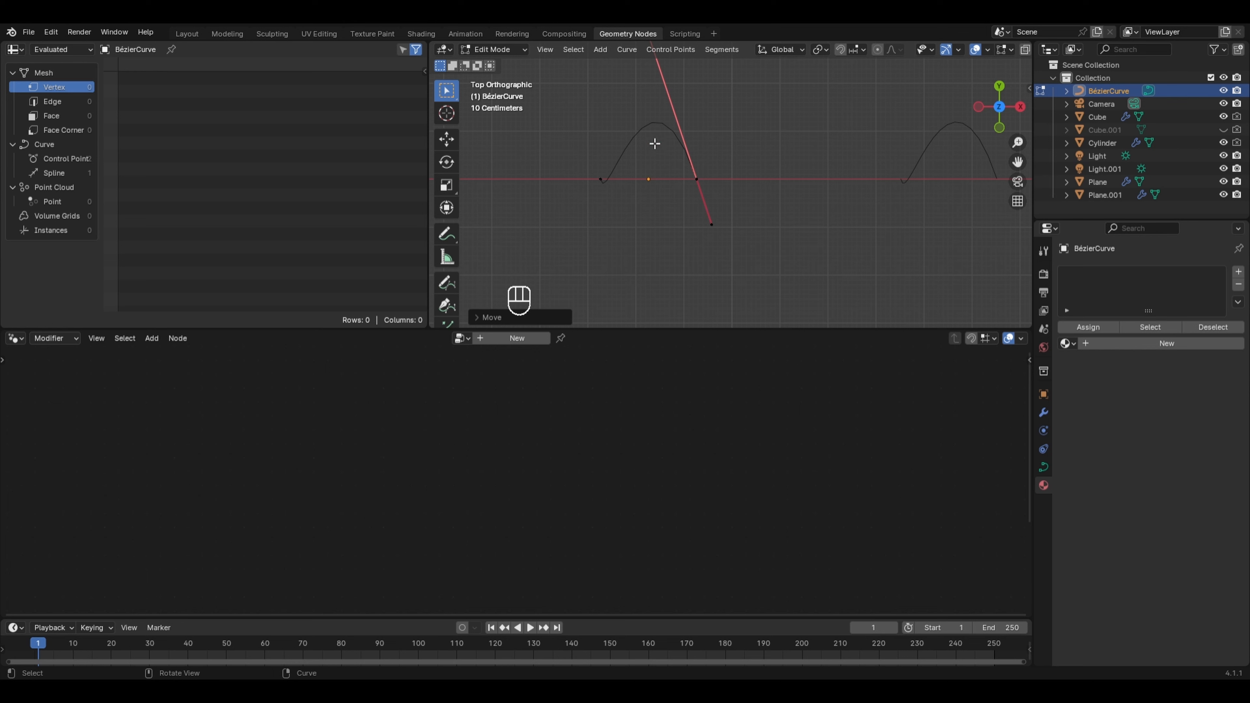
{"action": "key", "text": "Tab"}
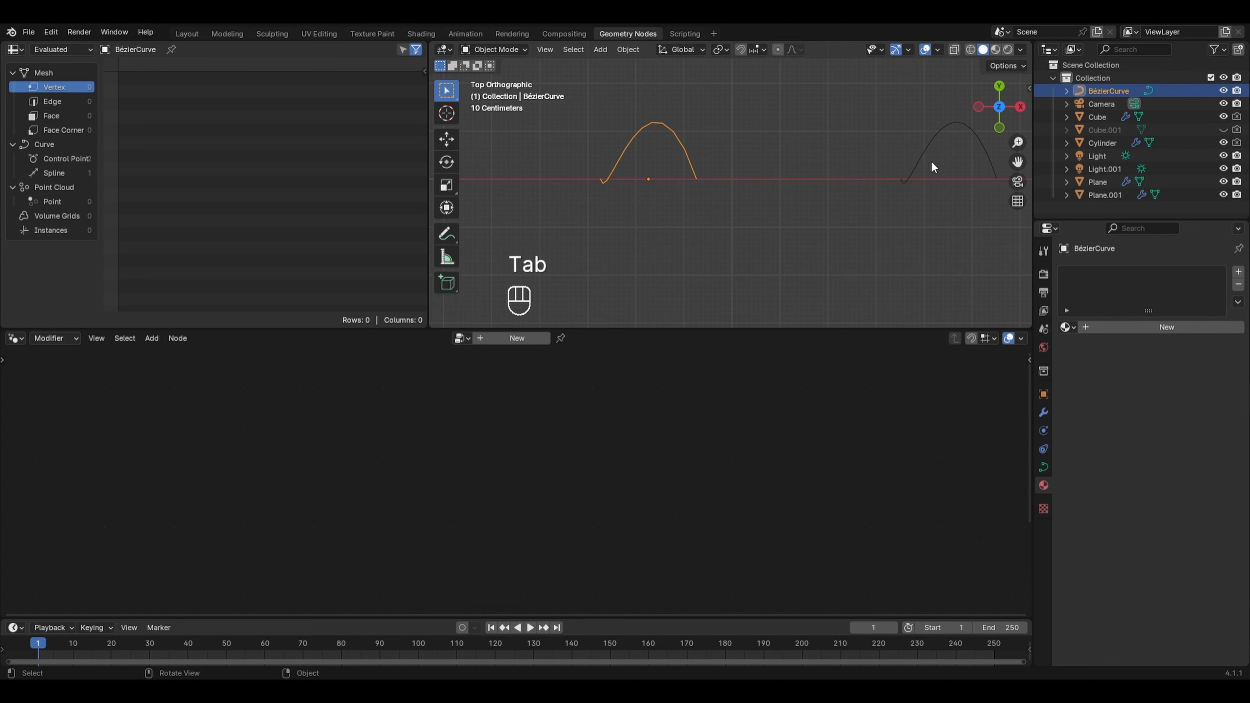
Delete both the Bézier curve object and the plane carrying the Bézier Segment node setup
{"action": "left_click", "coordinate": [921, 163]}
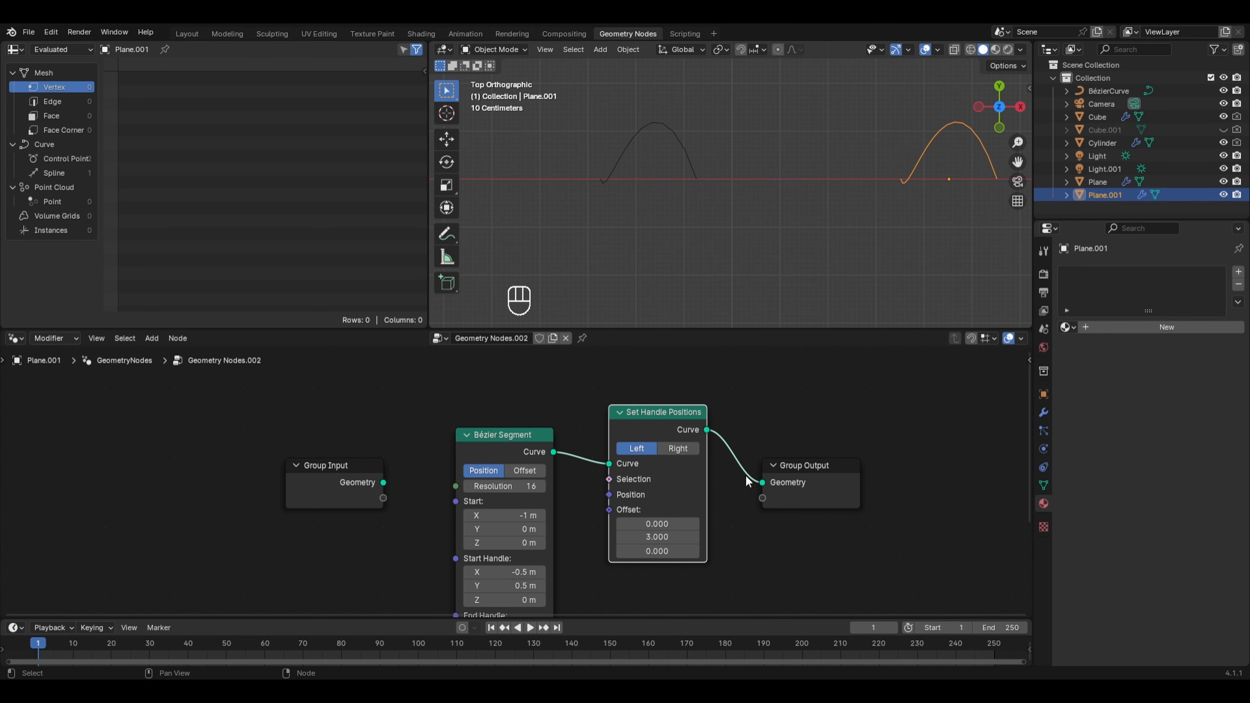
{"action": "scroll", "coordinate": [860, 138], "scroll_direction": "down", "scroll_amount": 7}
{"action": "middle_click_drag", "start_coordinate": [870, 188], "coordinate": [913, 131]}
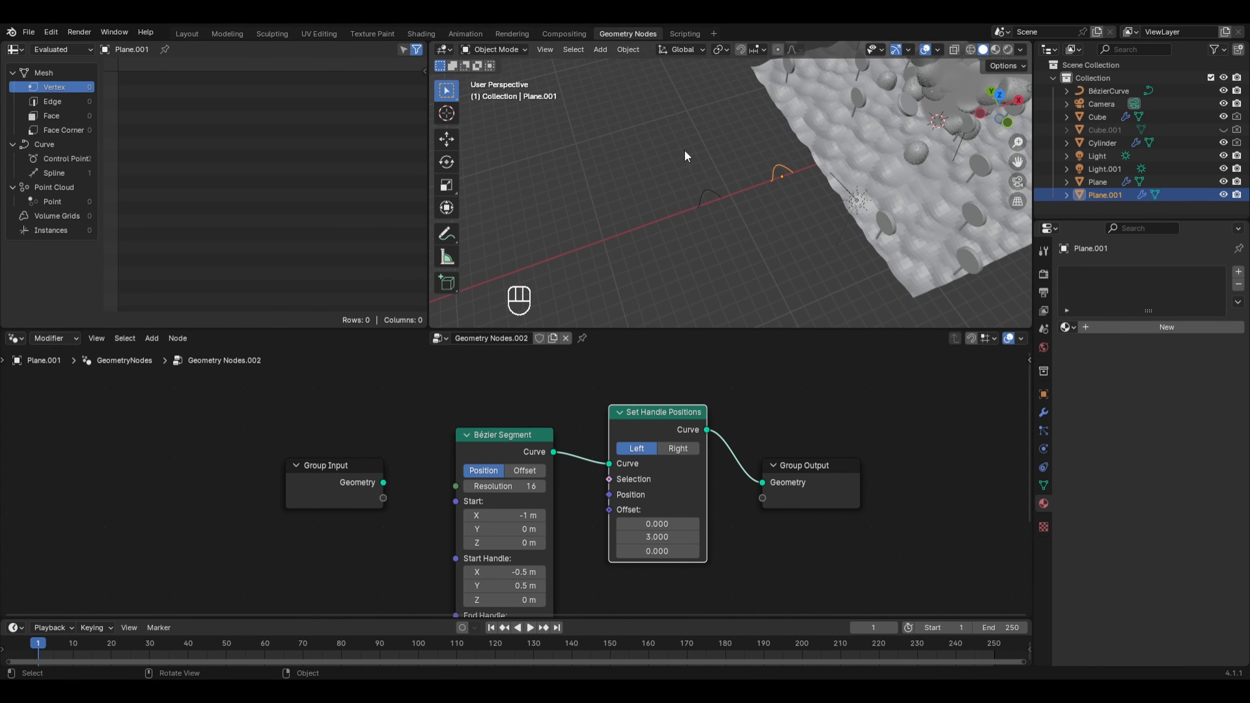
{"action": "left_click_drag", "start_coordinate": [684, 156], "coordinate": [791, 200]}
{"action": "key", "text": "Delete"}
Add a mesh cylinder and move it about -19.9 m along the X axis, clear of the terrain
{"action": "middle_click_drag", "start_coordinate": [921, 151], "coordinate": [909, 177]}
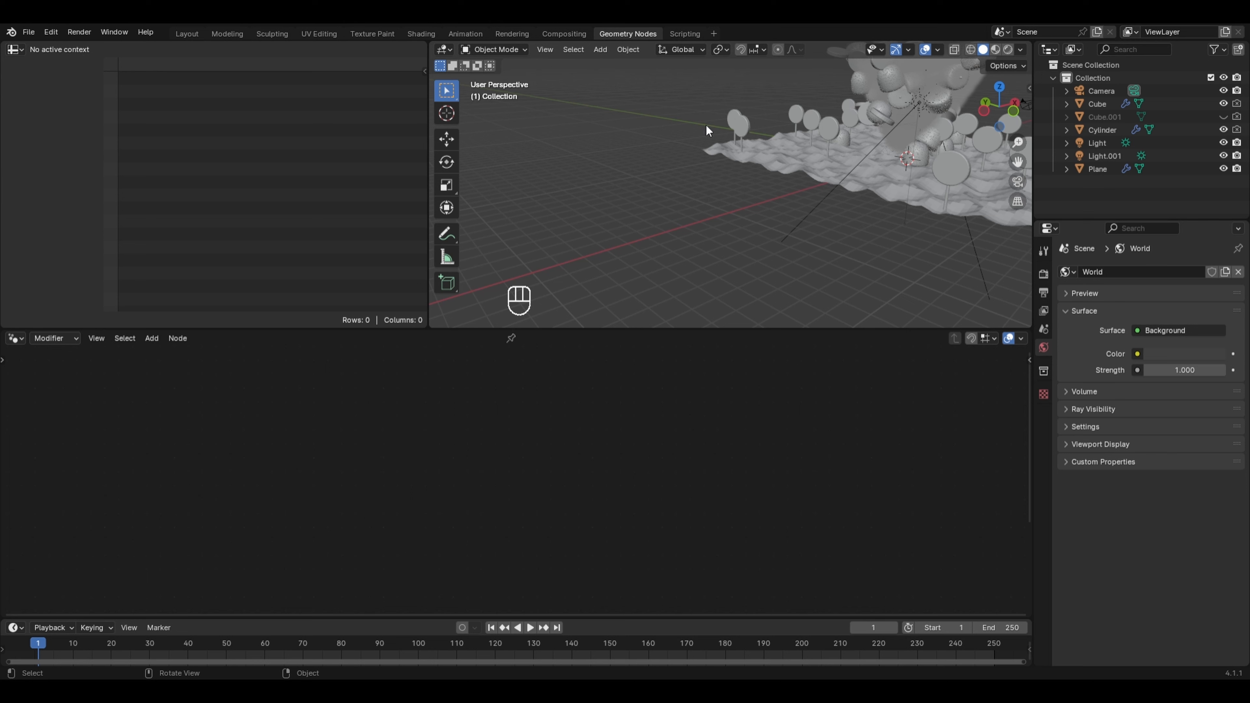
{"action": "key", "text": "shift+a"}
{"action": "mouse_move", "coordinate": [694, 113]}
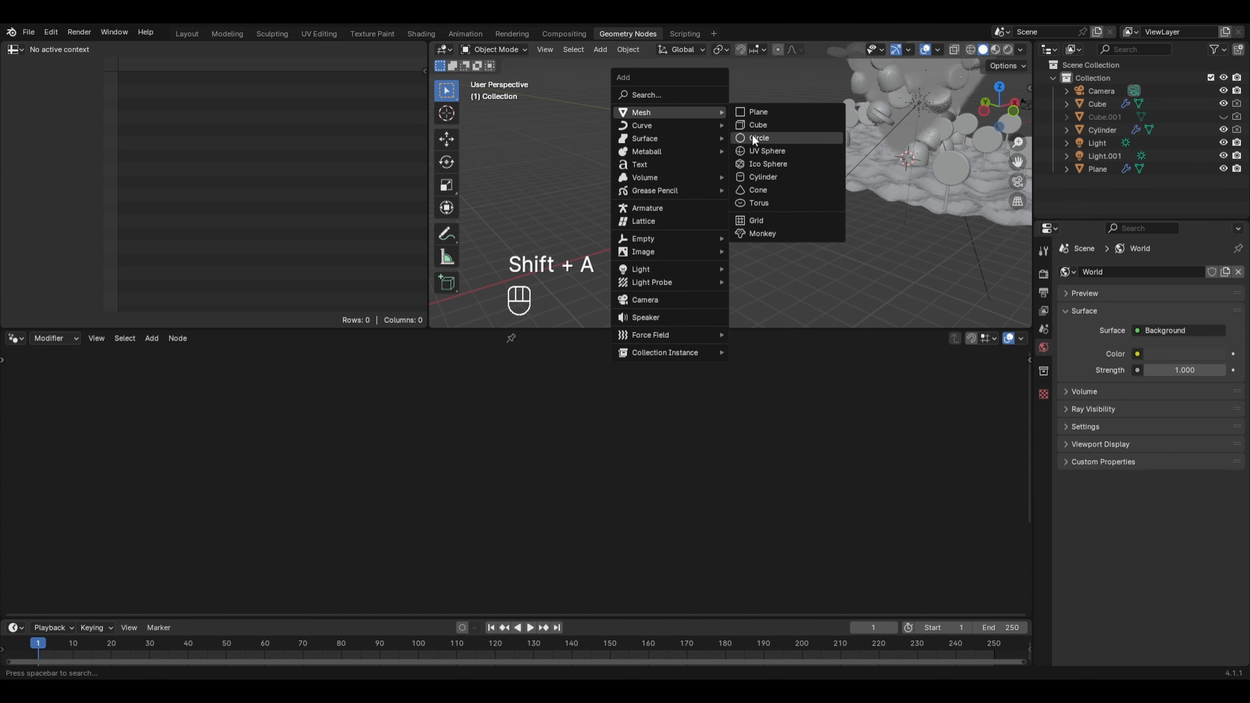
{"action": "left_click", "coordinate": [760, 177]}
{"action": "key", "text": "g"}
{"action": "key", "text": "x"}
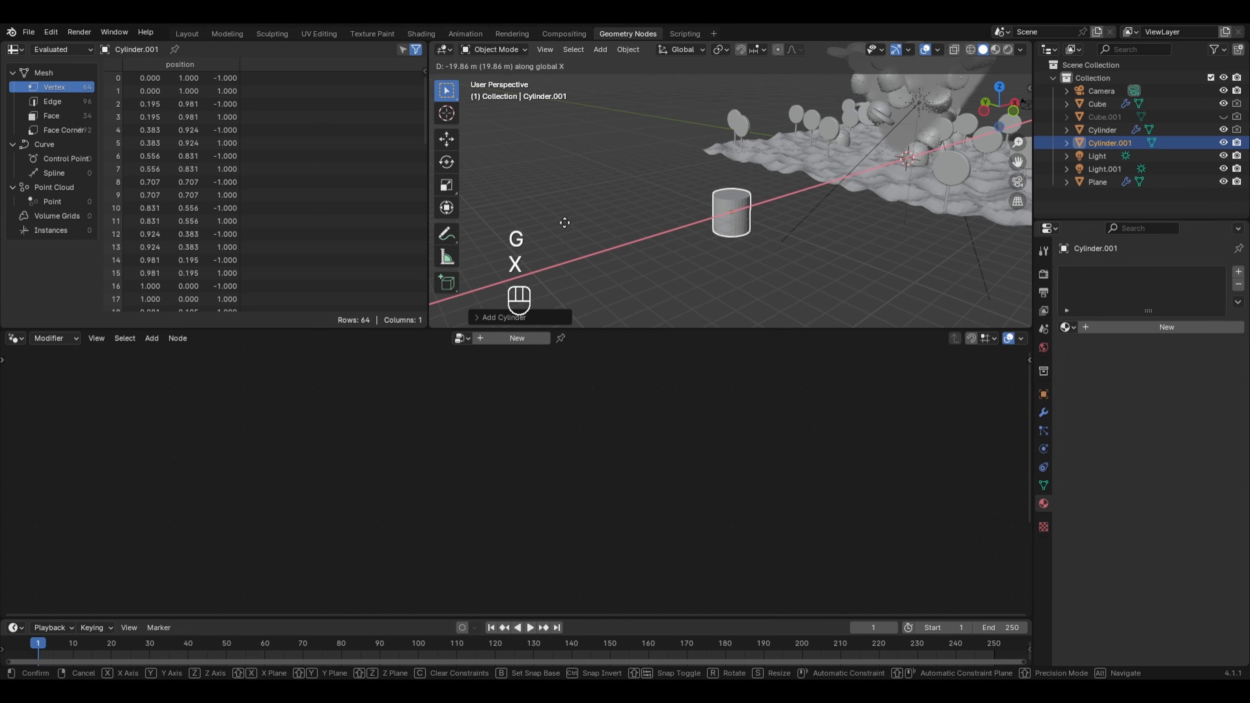
{"action": "left_click", "coordinate": [564, 223]}
Scale the new cylinder's whole mesh by about 1.43 on X and Y only, keeping its height, in Edit Mode
{"action": "scroll", "coordinate": [768, 221], "scroll_direction": "up", "scroll_amount": 2}
{"action": "key", "text": "Tab"}
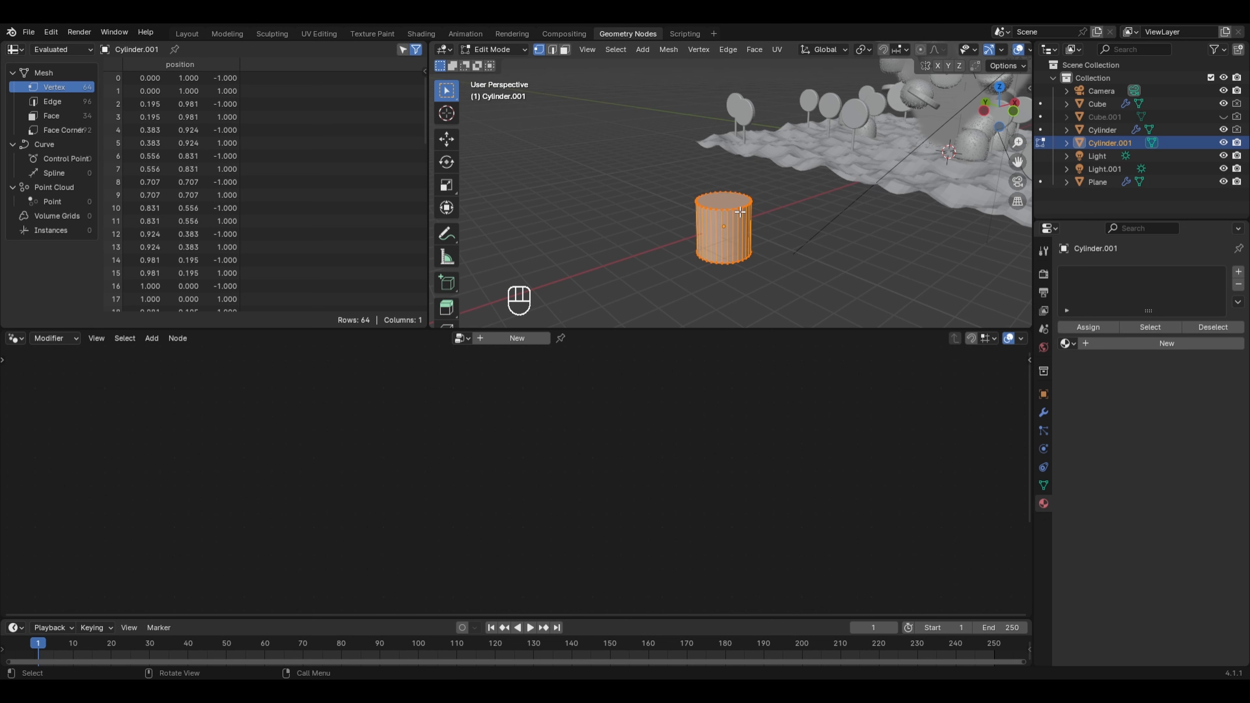
{"action": "key", "text": "s"}
{"action": "key", "text": "shift+z"}
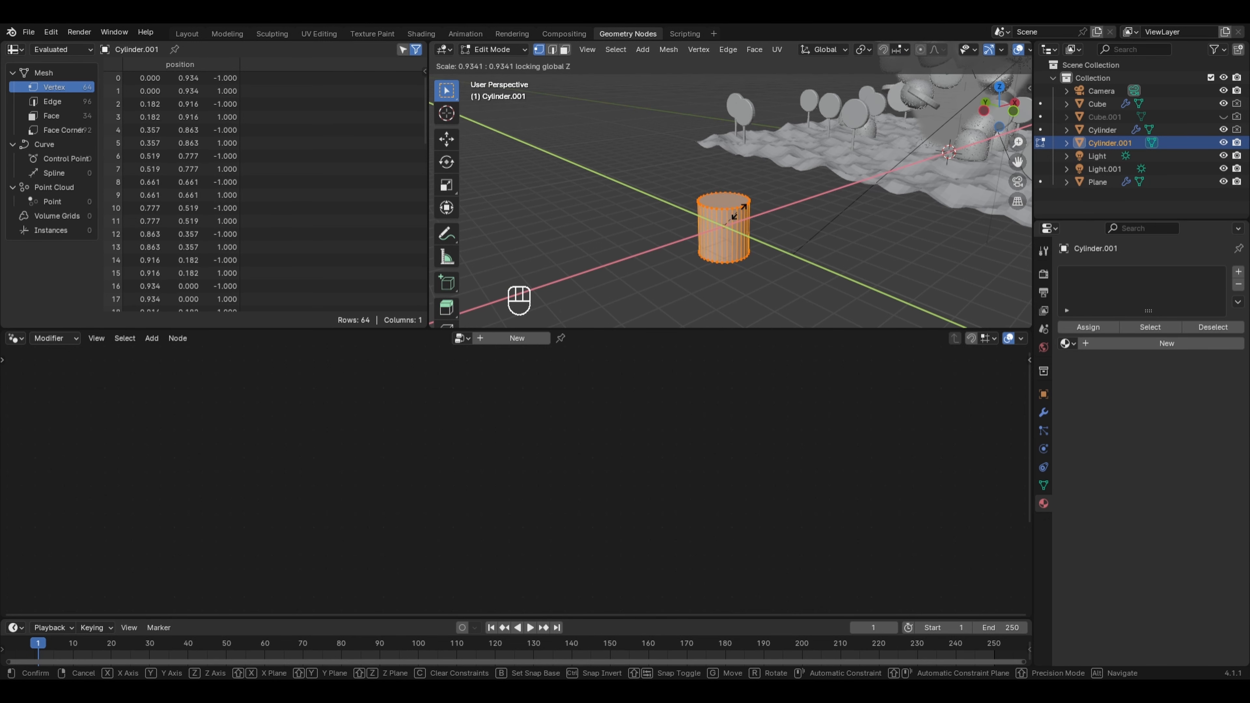
{"action": "left_click", "coordinate": [747, 213]}
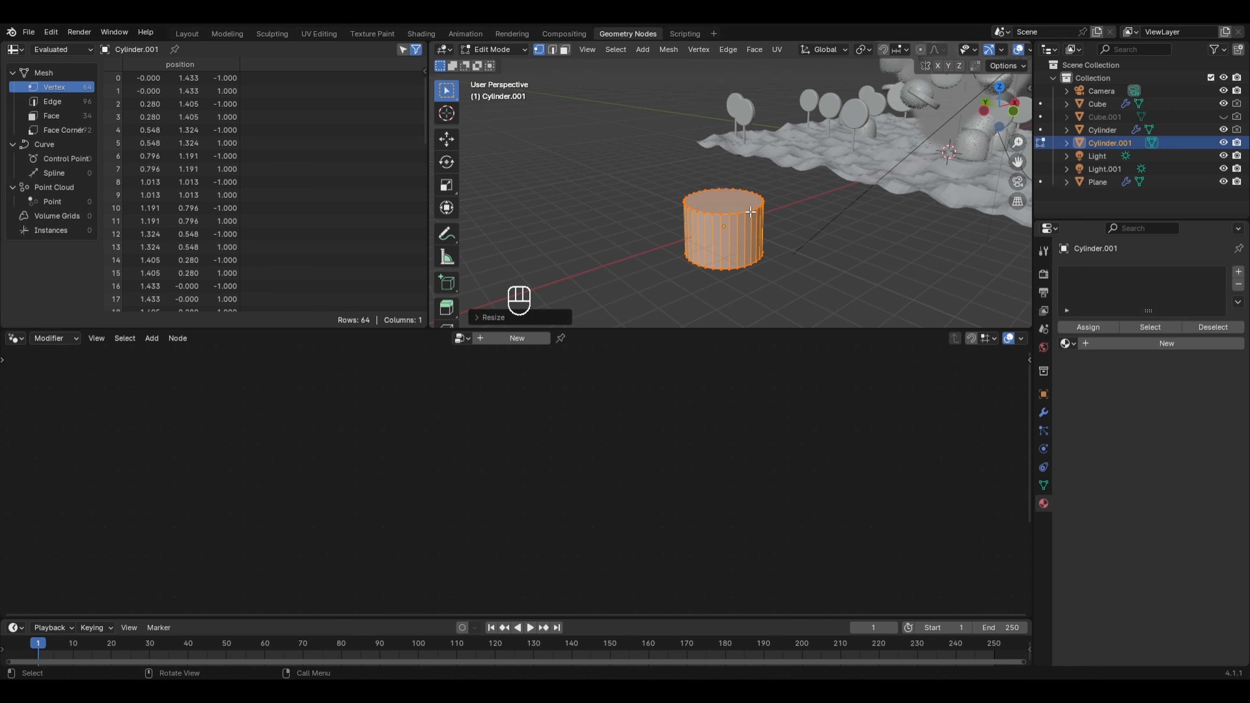
Bevel the cylinder's top edge loop with a single segment about 0.2 m wide
{"action": "scroll", "coordinate": [789, 216], "scroll_direction": "up", "scroll_amount": 2}
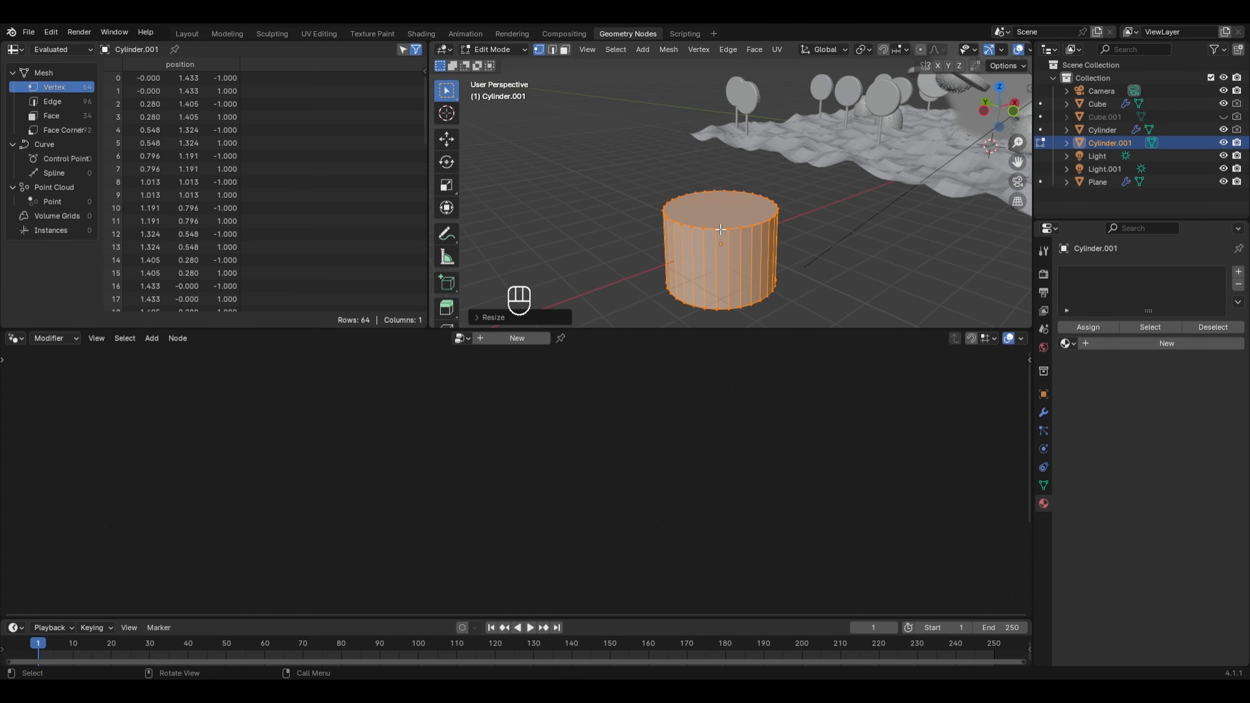
{"action": "left_click", "coordinate": [734, 228], "text": "alt"}
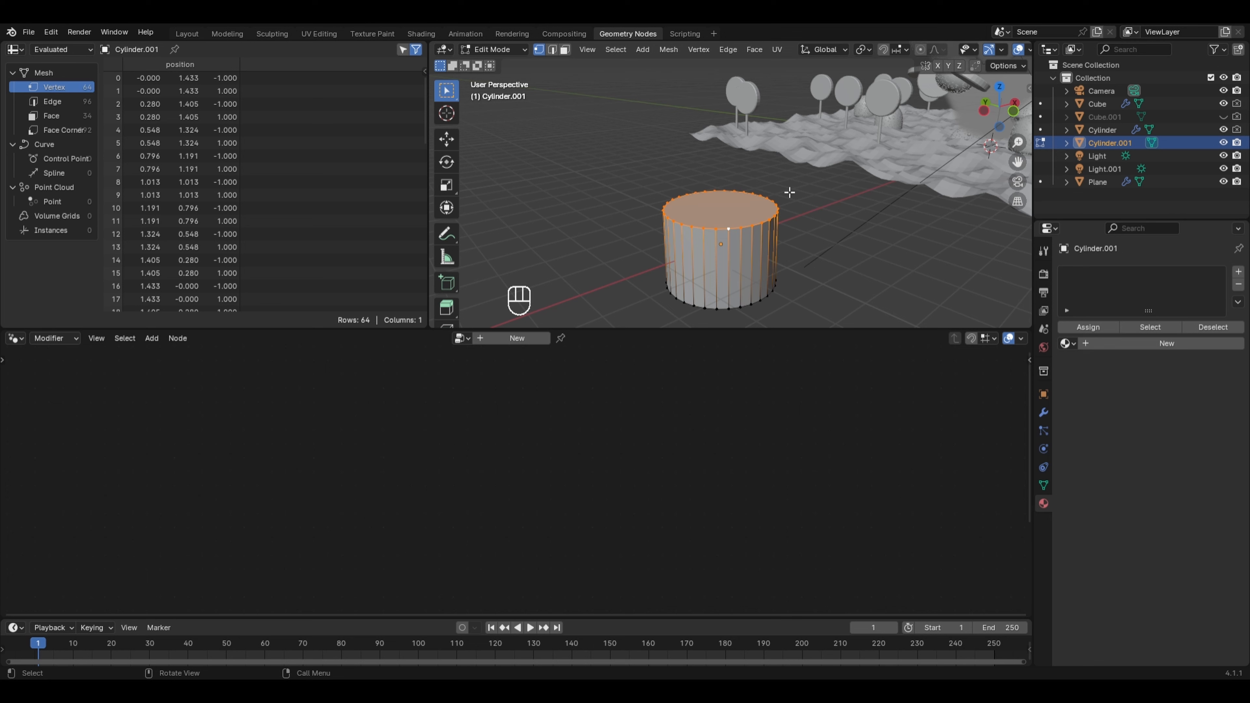
{"action": "key", "text": "ctrl+b"}
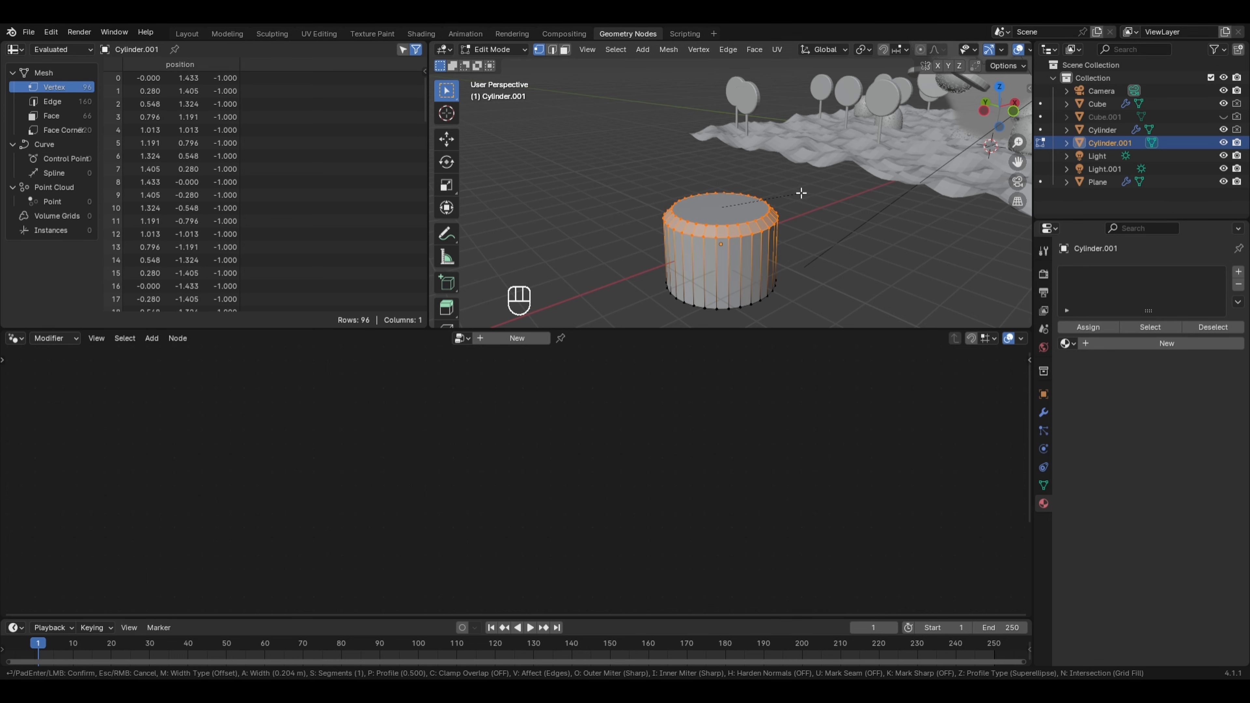
{"action": "left_click", "coordinate": [801, 189]}
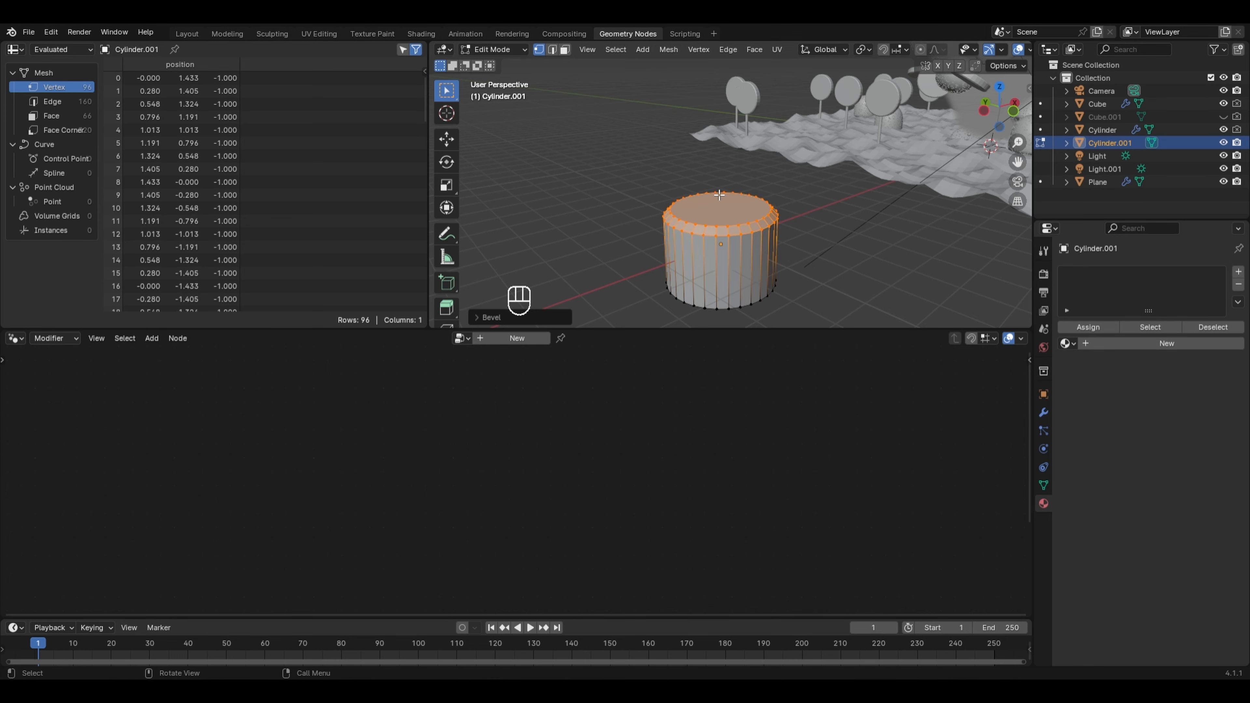
Move the cylinder's top face down along Z to form a recess just below the outer rim
{"action": "key", "text": "3"}
{"action": "left_click", "coordinate": [720, 206]}
{"action": "key", "text": "g"}
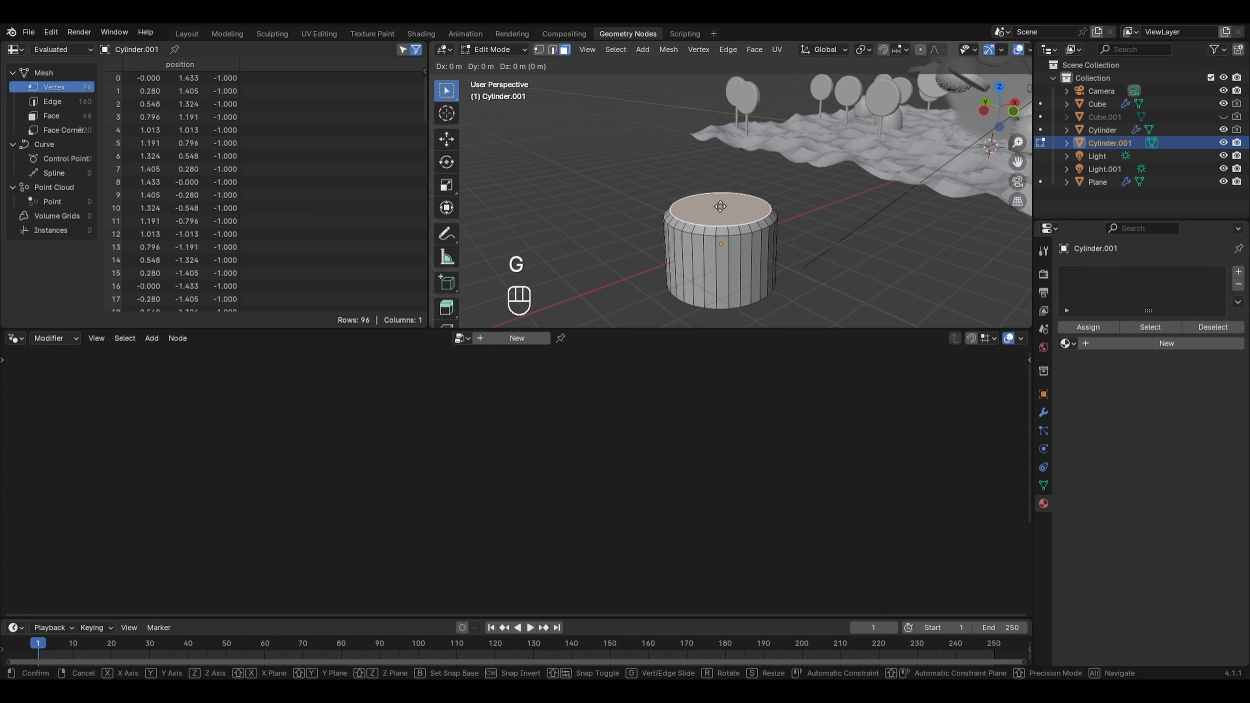
{"action": "key", "text": "z"}
{"action": "left_click", "coordinate": [742, 215]}
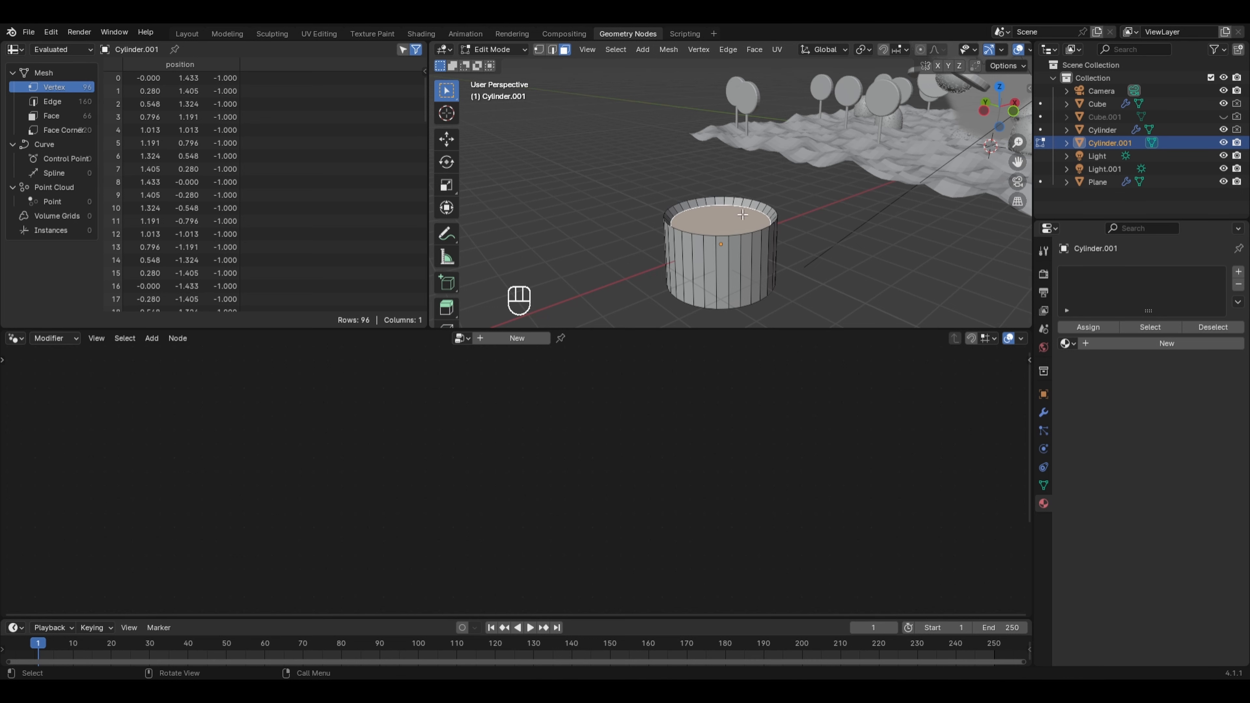
Inset the recessed top face slightly and extrude it upward to rise above the outer rim
{"action": "key", "text": "i"}
{"action": "left_click", "coordinate": [866, 202]}
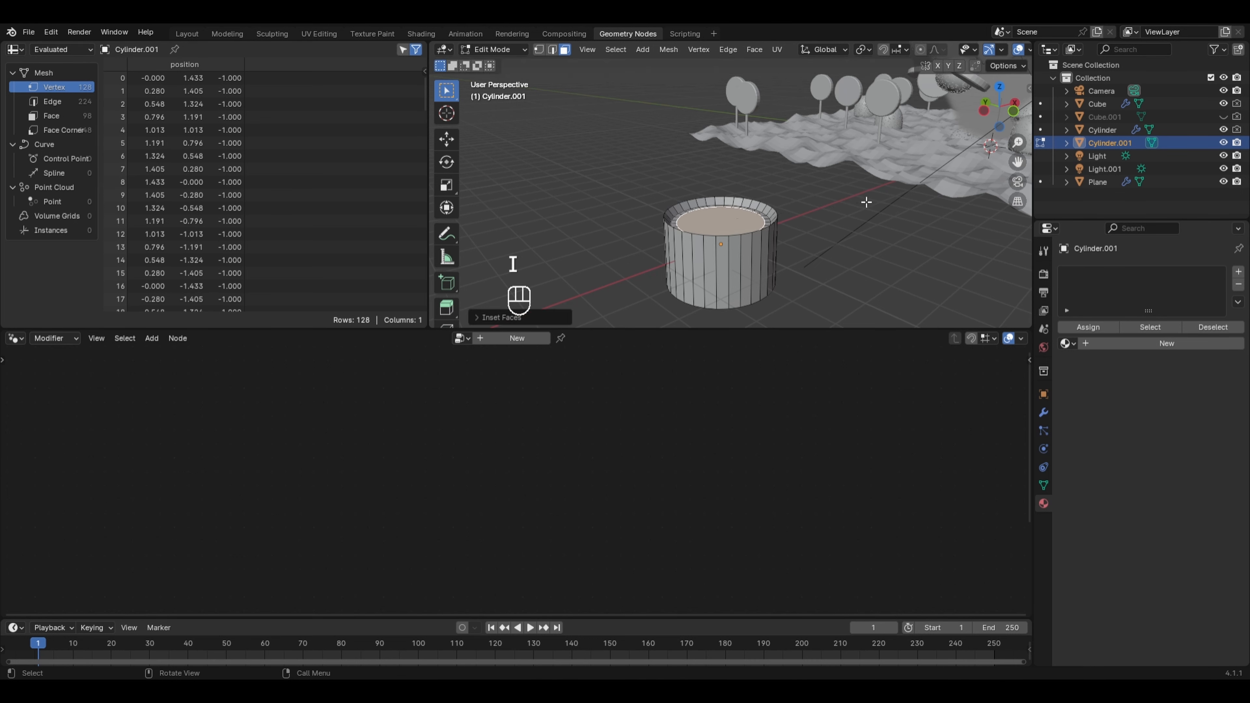
{"action": "key", "text": "e"}
{"action": "left_click", "coordinate": [857, 186]}
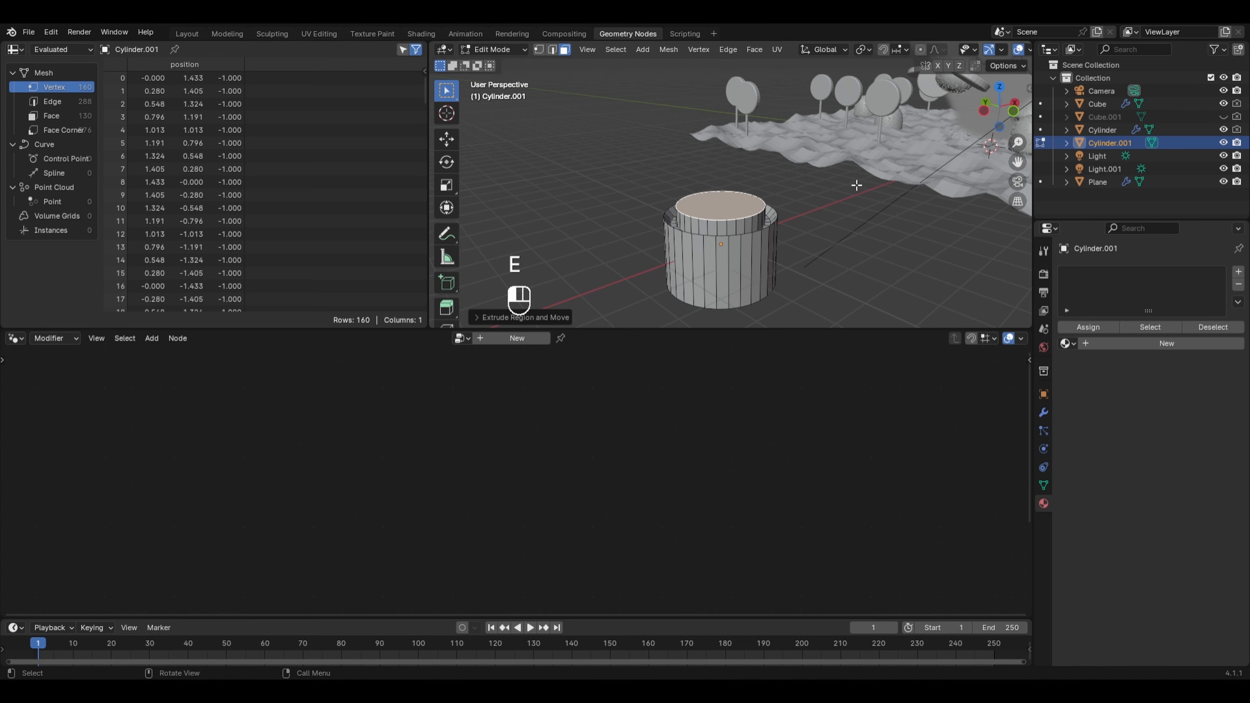
Inset the raised top face again, lift it slightly along Z for a sloped edge, and return to Object Mode
{"action": "key", "text": "i"}
{"action": "left_click", "coordinate": [911, 205]}
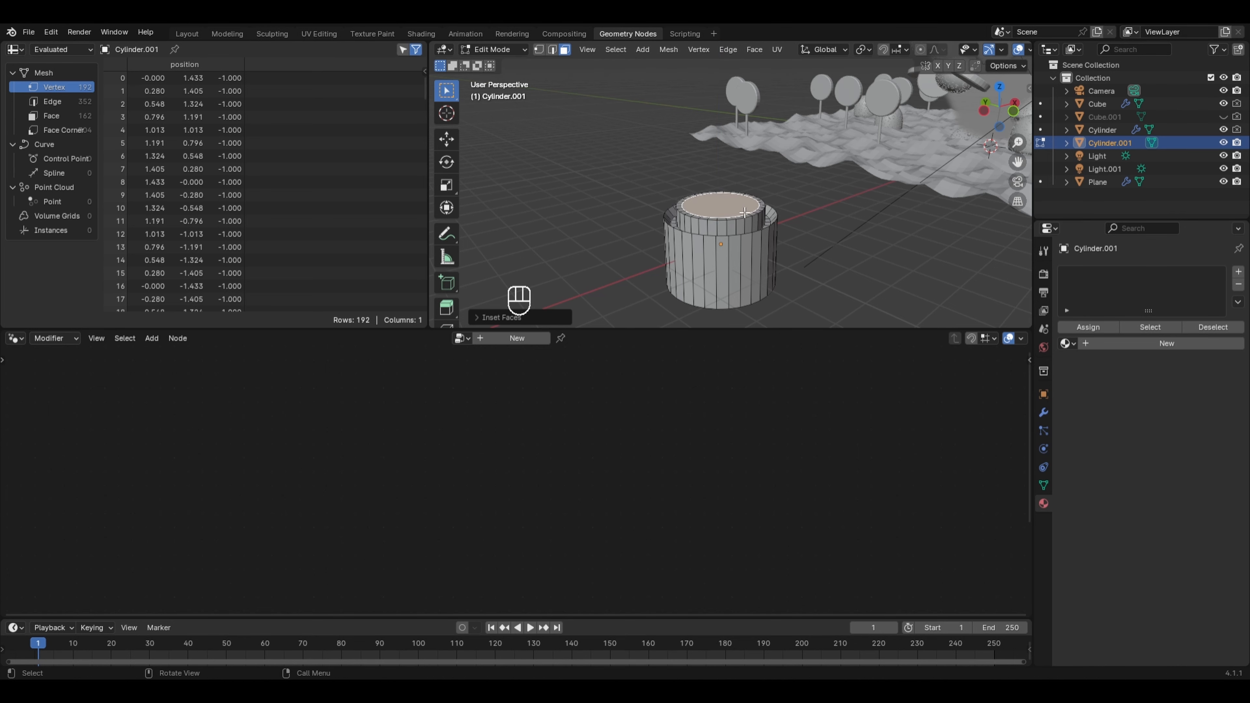
{"action": "key", "text": "g"}
{"action": "key", "text": "z"}
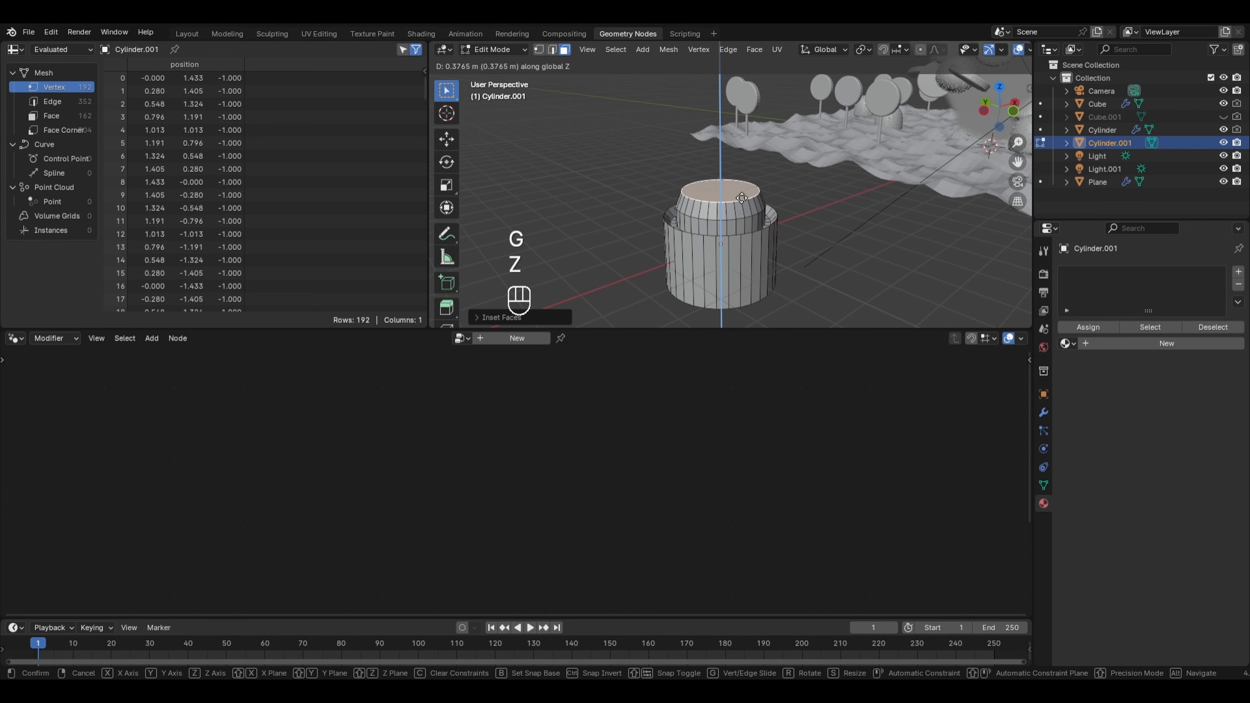
{"action": "left_click", "coordinate": [734, 204]}
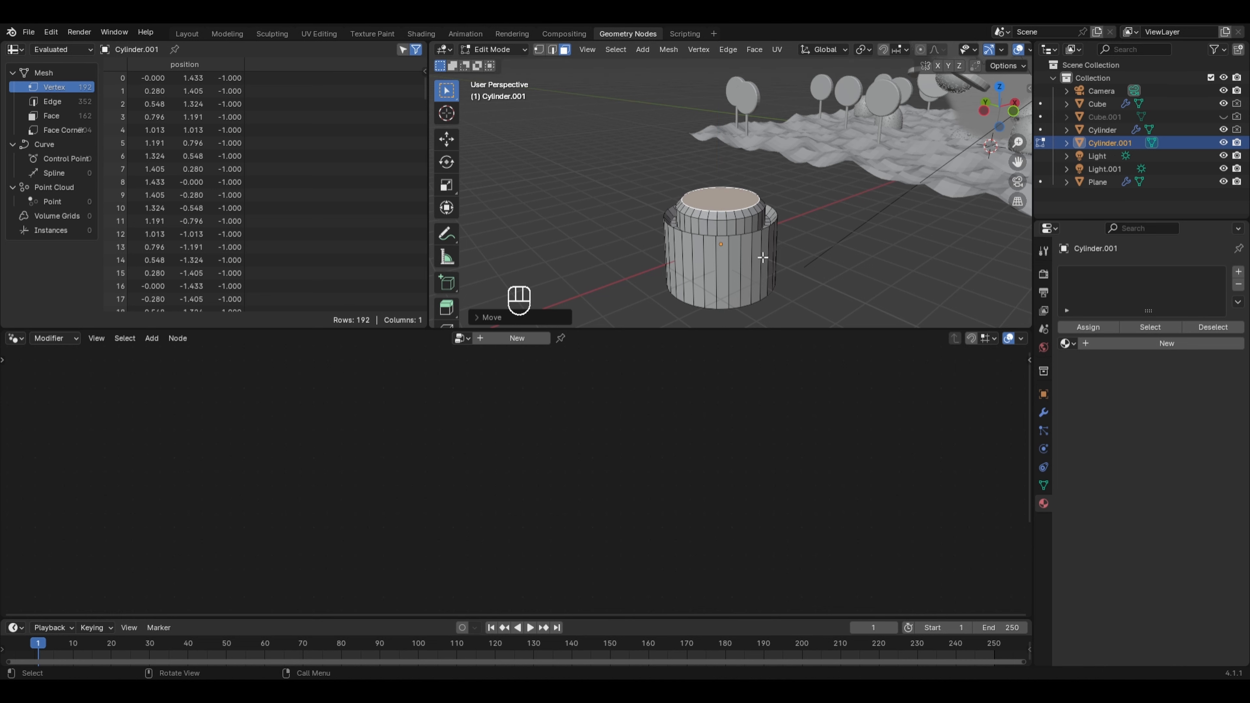
{"action": "key", "text": "Tab"}
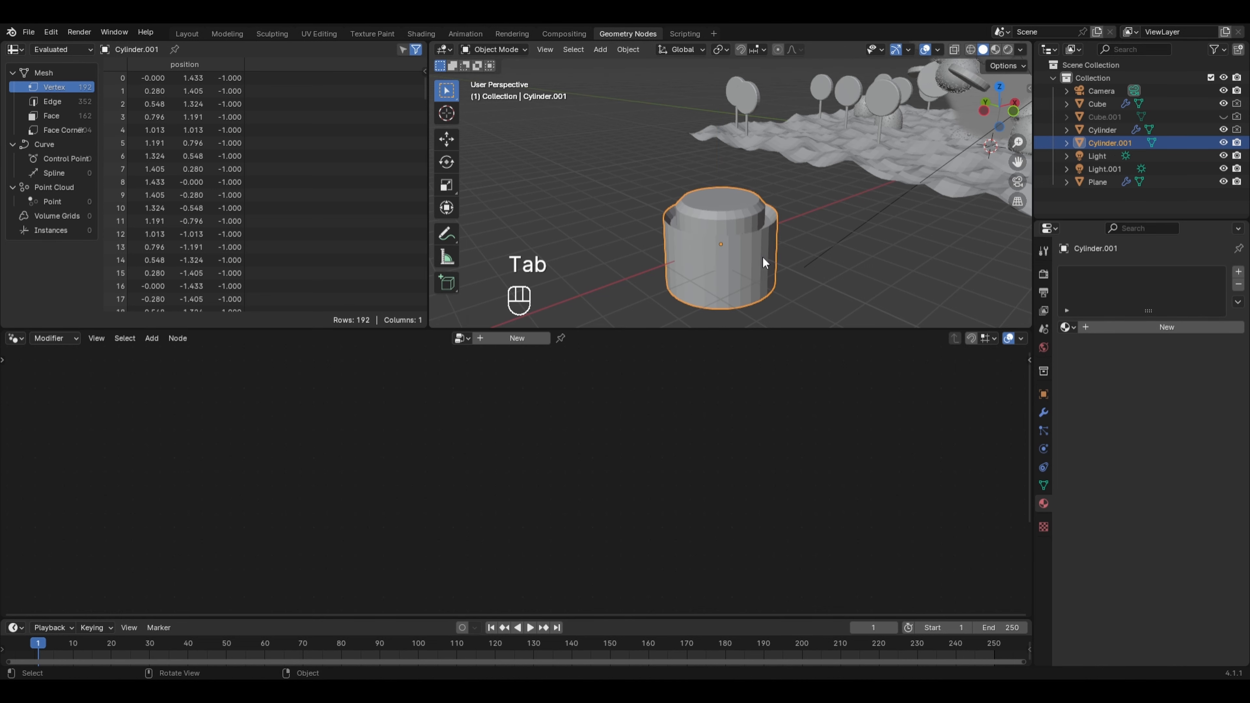
Add a Subdivision Surface modifier to the cylinder and set its viewport level to 2
{"action": "left_click", "coordinate": [1043, 413]}
{"action": "left_click", "coordinate": [1119, 267]}
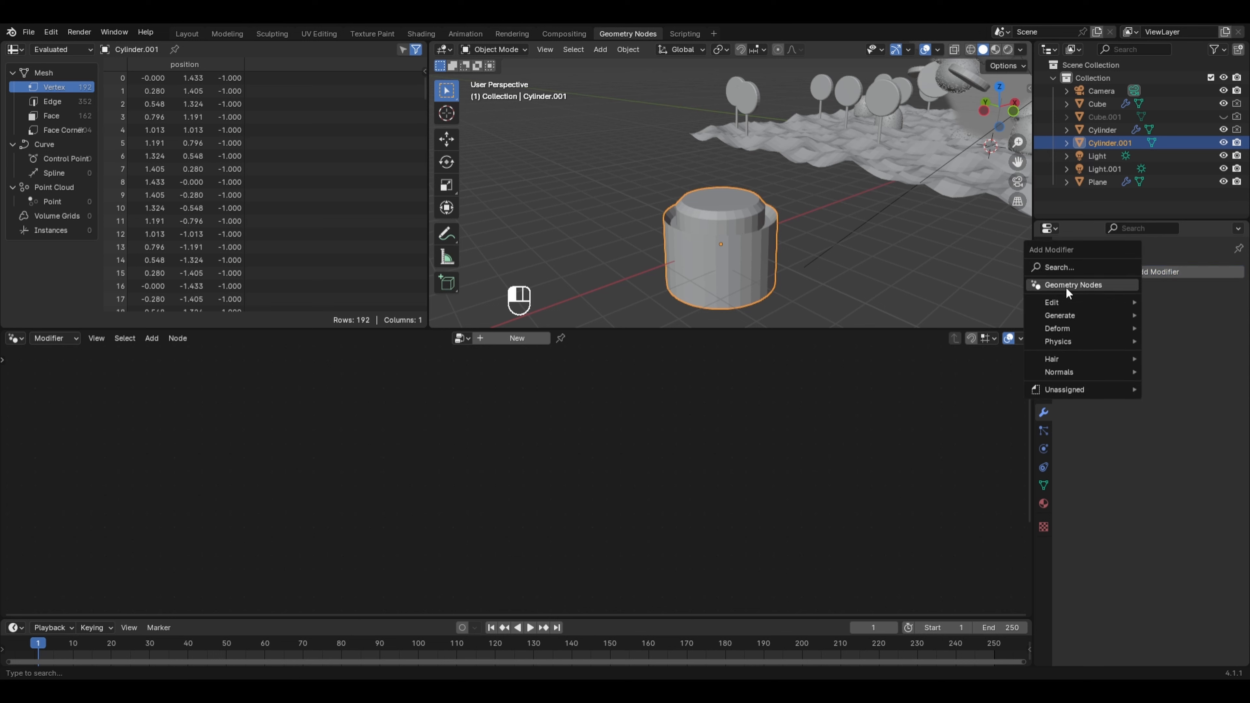
{"action": "mouse_move", "coordinate": [1050, 319]}
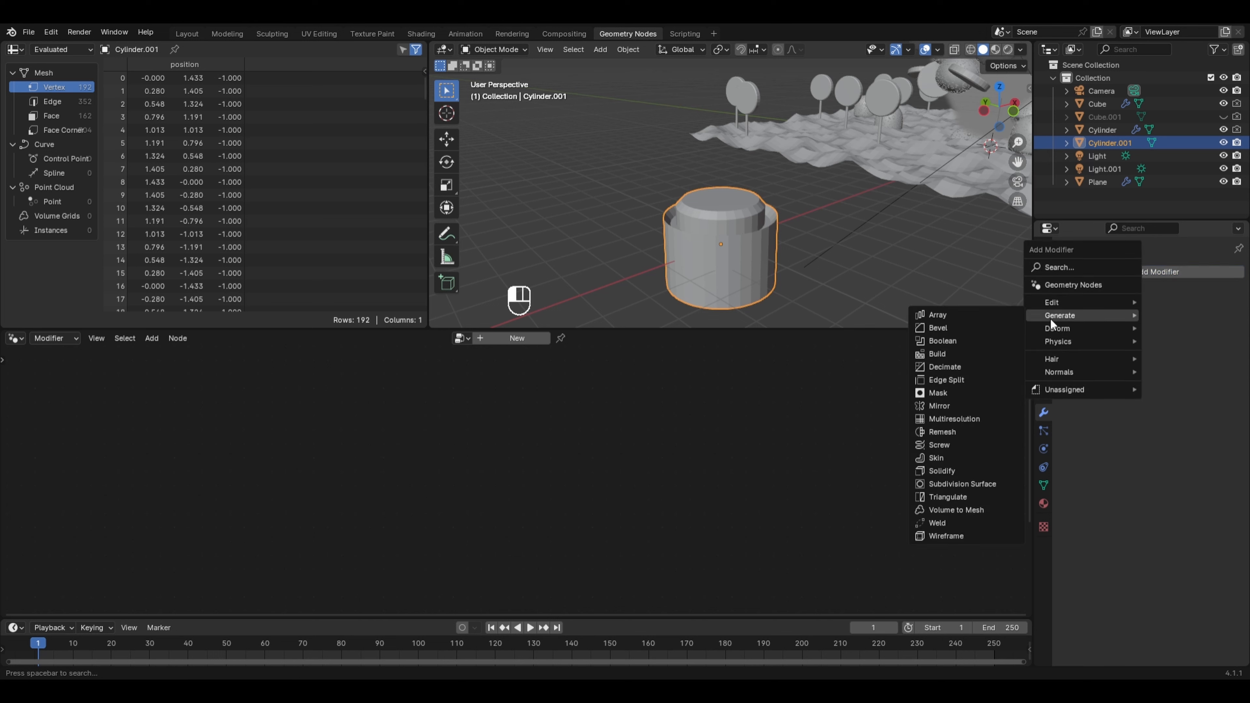
{"action": "left_click", "coordinate": [976, 487]}
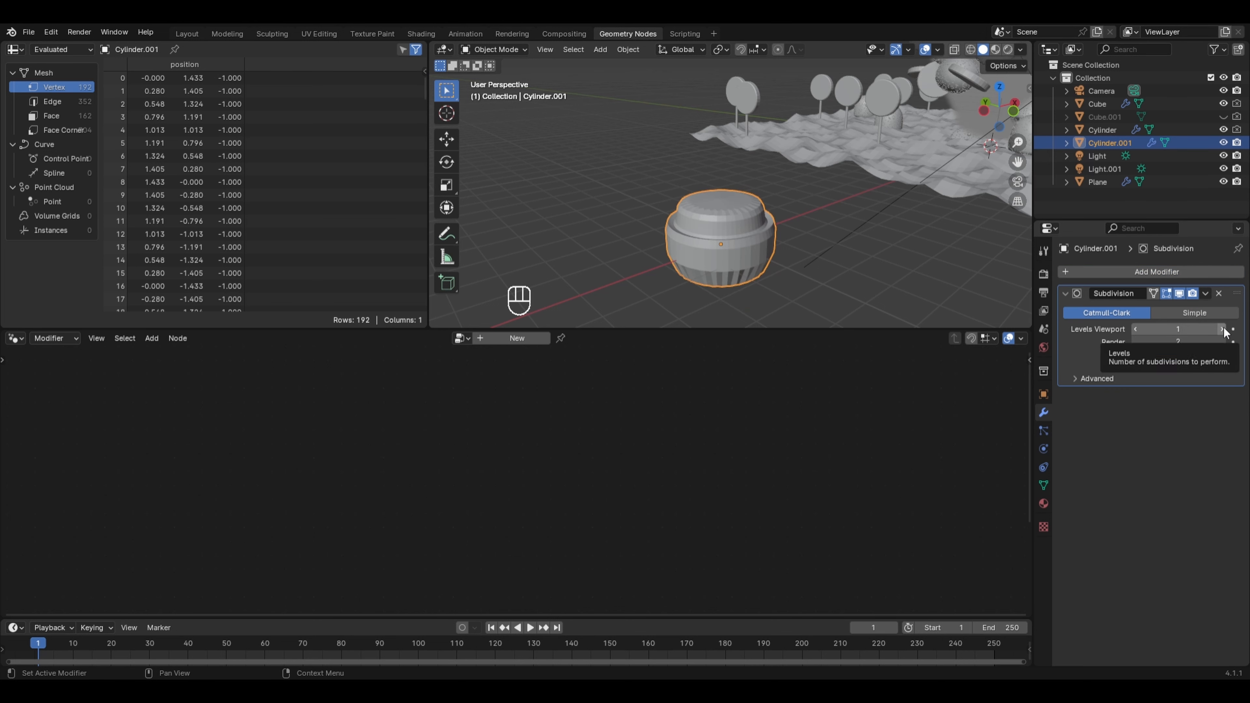
{"action": "left_click", "coordinate": [1222, 329]}
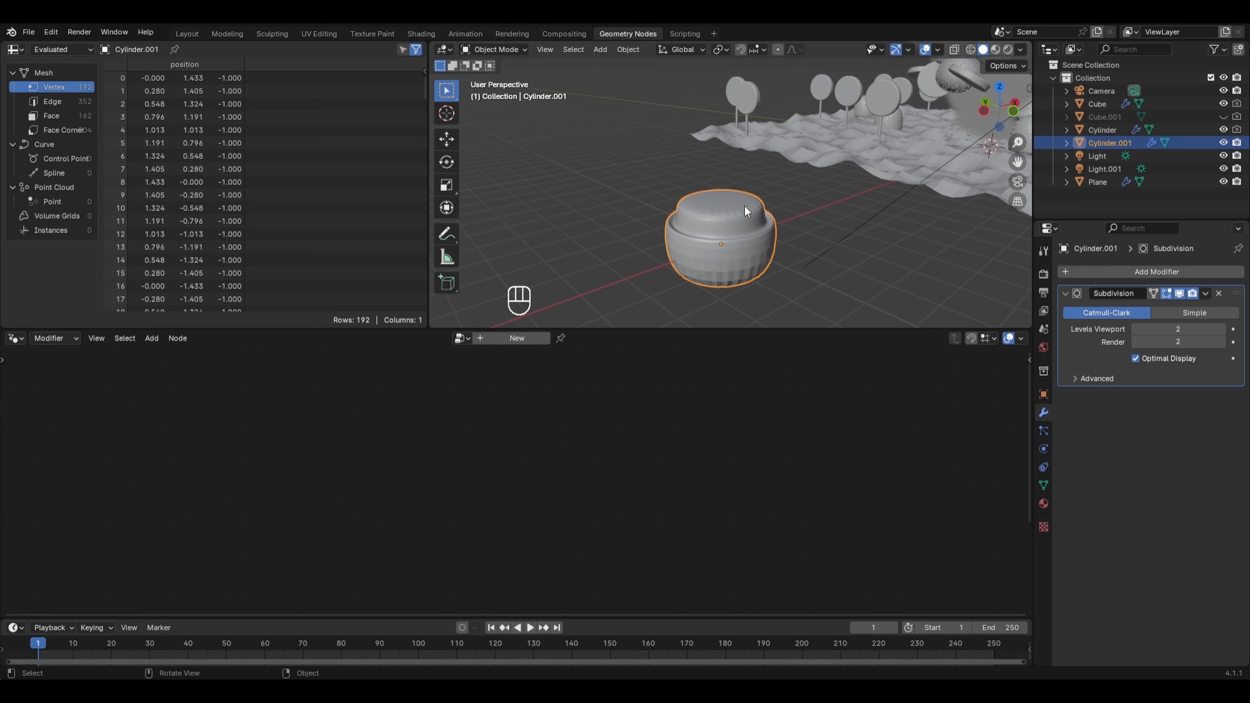
Add a loop cut around the cylinder's outer wall and slide it close to the base edge
{"action": "key", "text": "Tab"}
{"action": "key", "text": "ctrl+r"}
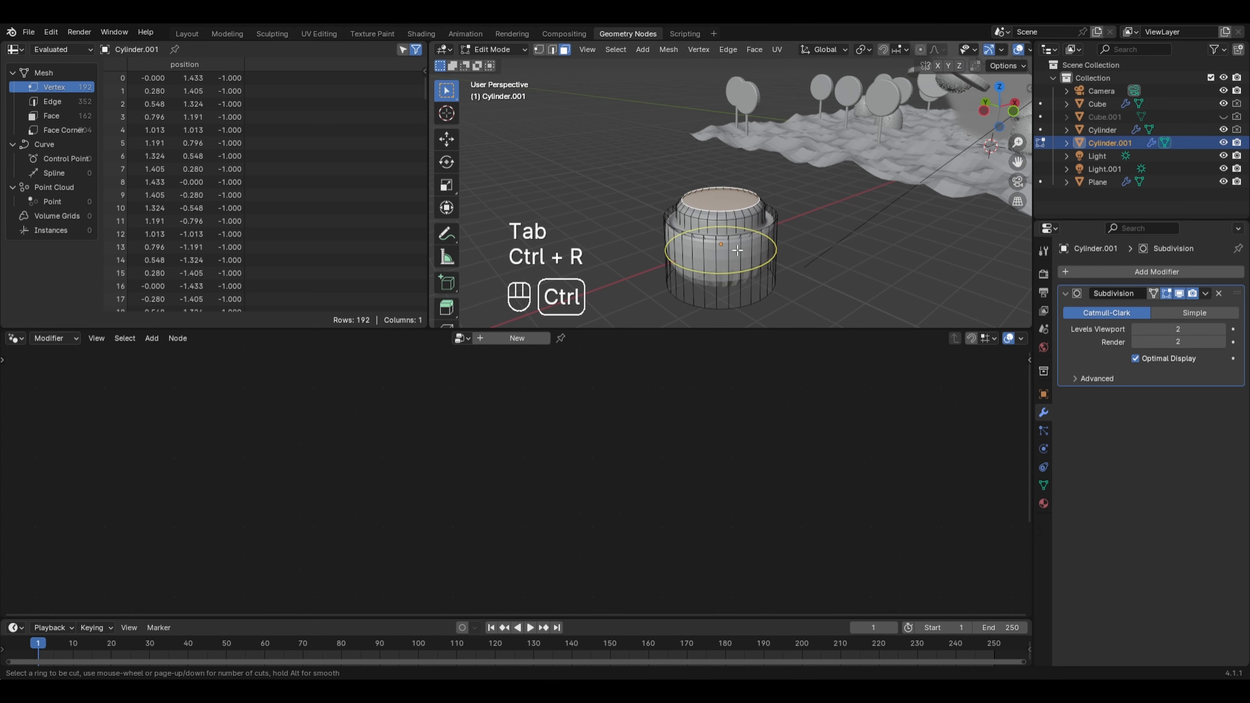
{"action": "left_click", "coordinate": [738, 251]}
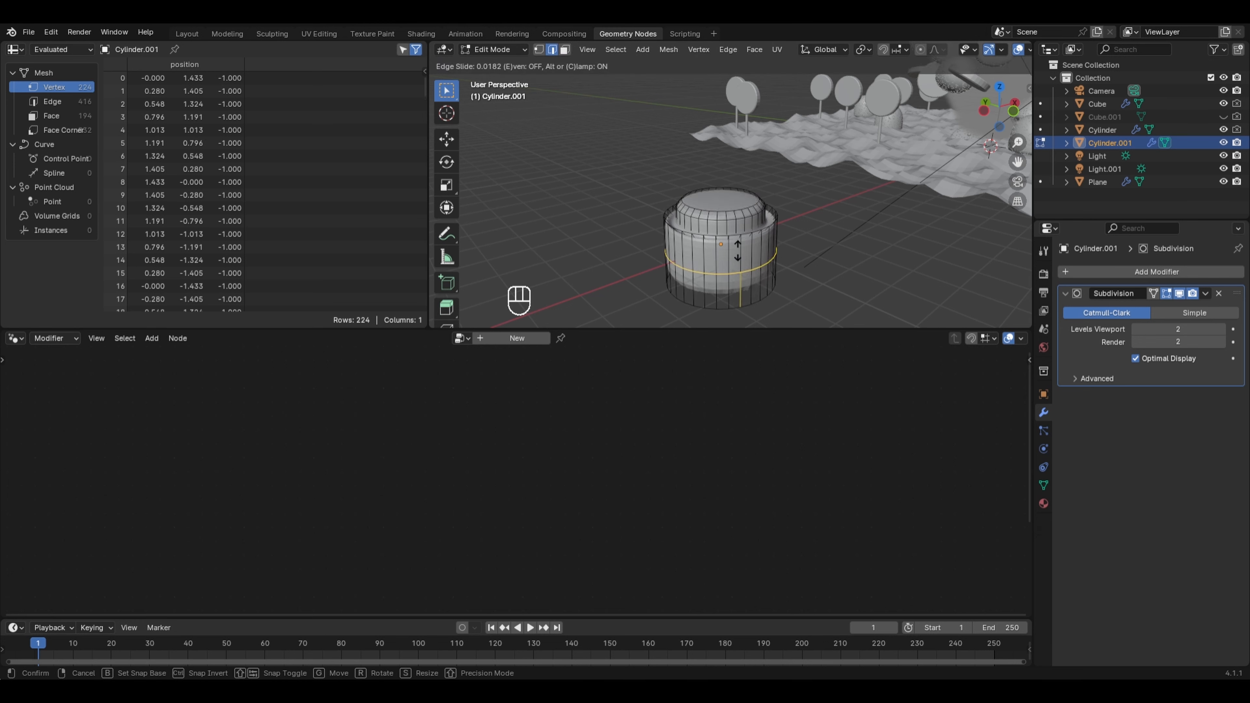
{"action": "left_click", "coordinate": [737, 277]}
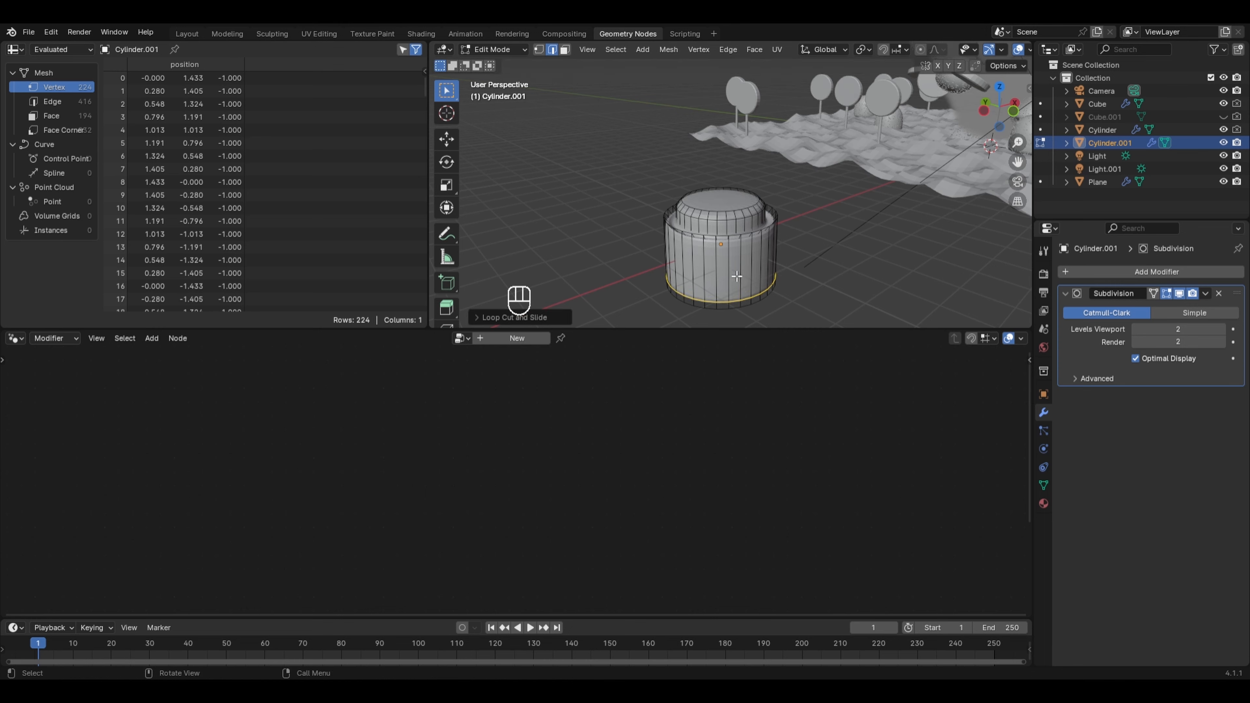
Add a second loop cut around the outer wall and slide it up close to the rim
{"action": "middle_click_drag", "start_coordinate": [737, 276], "coordinate": [764, 229]}
{"action": "key", "text": "ctrl+r"}
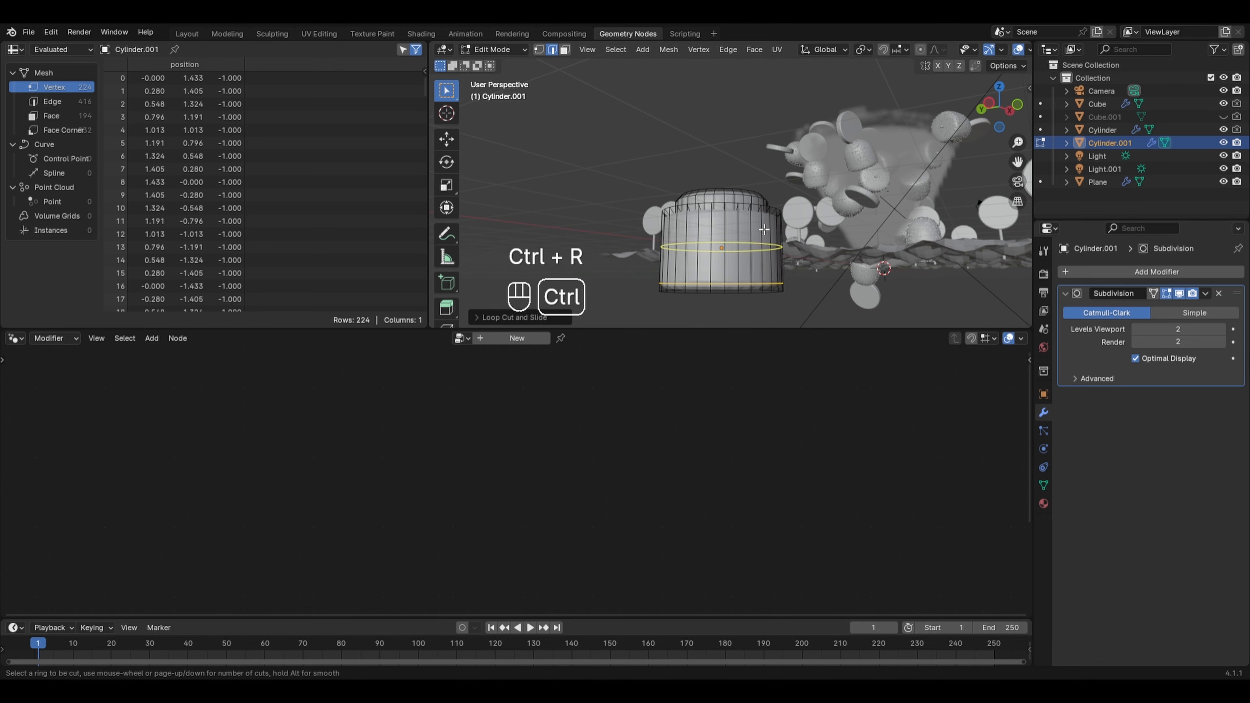
{"action": "left_click", "coordinate": [764, 229]}
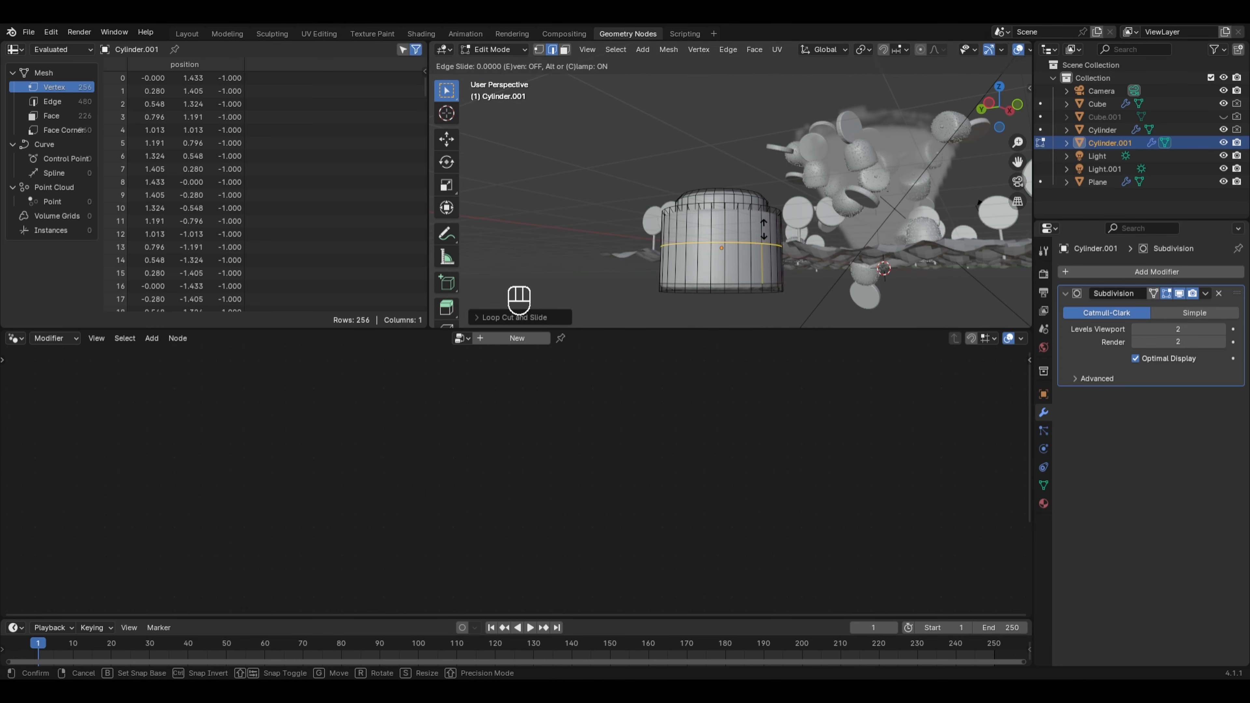
{"action": "left_click", "coordinate": [761, 203]}
Select the inner top face, grow the selection twice, and scale the raised section up to nearly fill the rim
{"action": "middle_click_drag", "start_coordinate": [760, 203], "coordinate": [724, 254]}
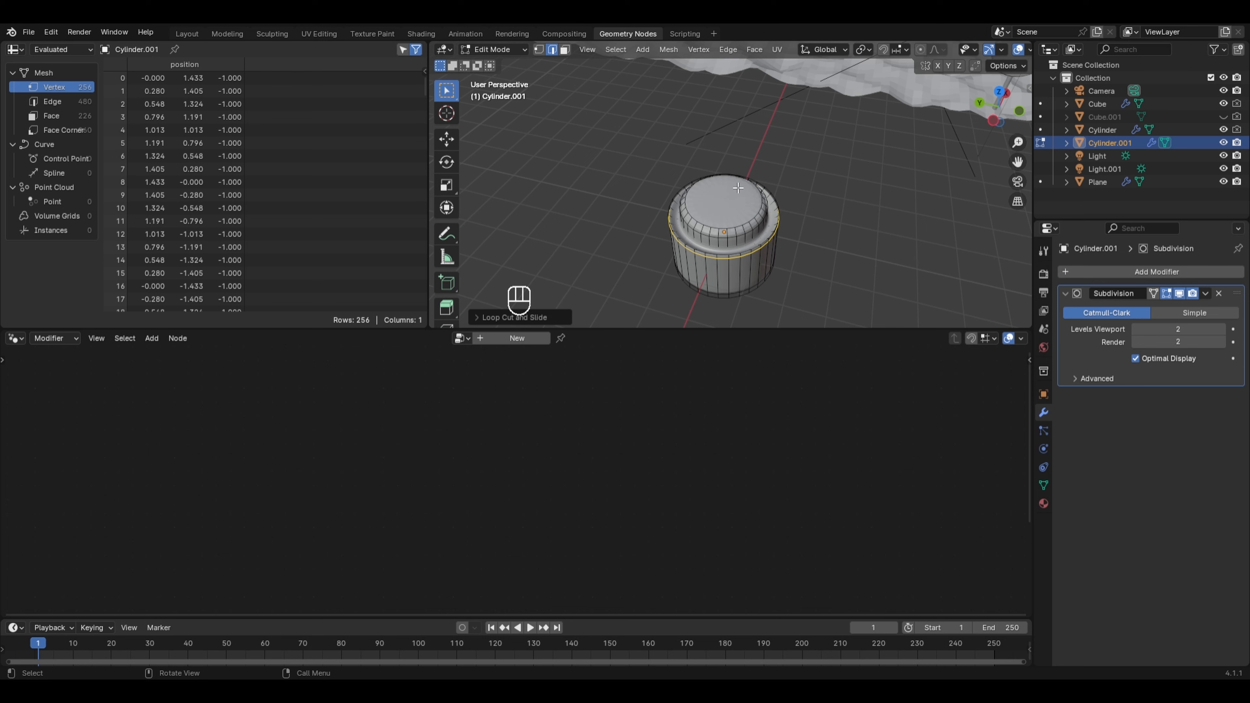
{"action": "key", "text": "3"}
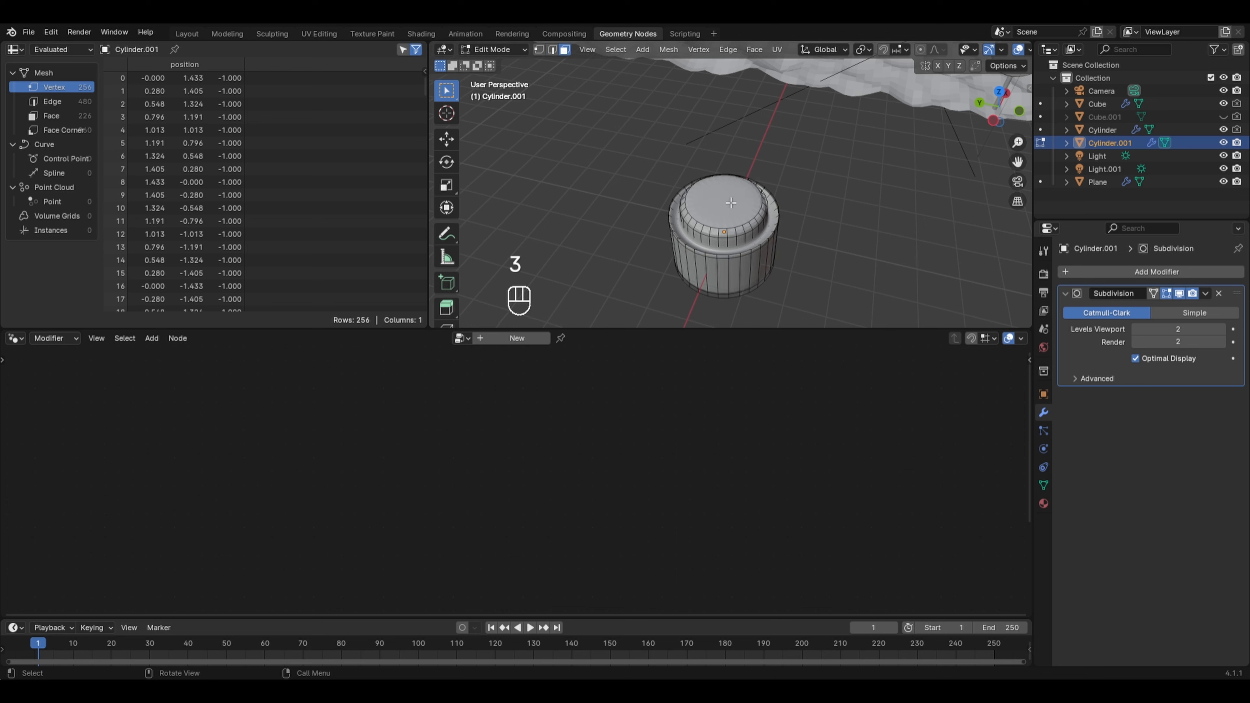
{"action": "left_click", "coordinate": [727, 204]}
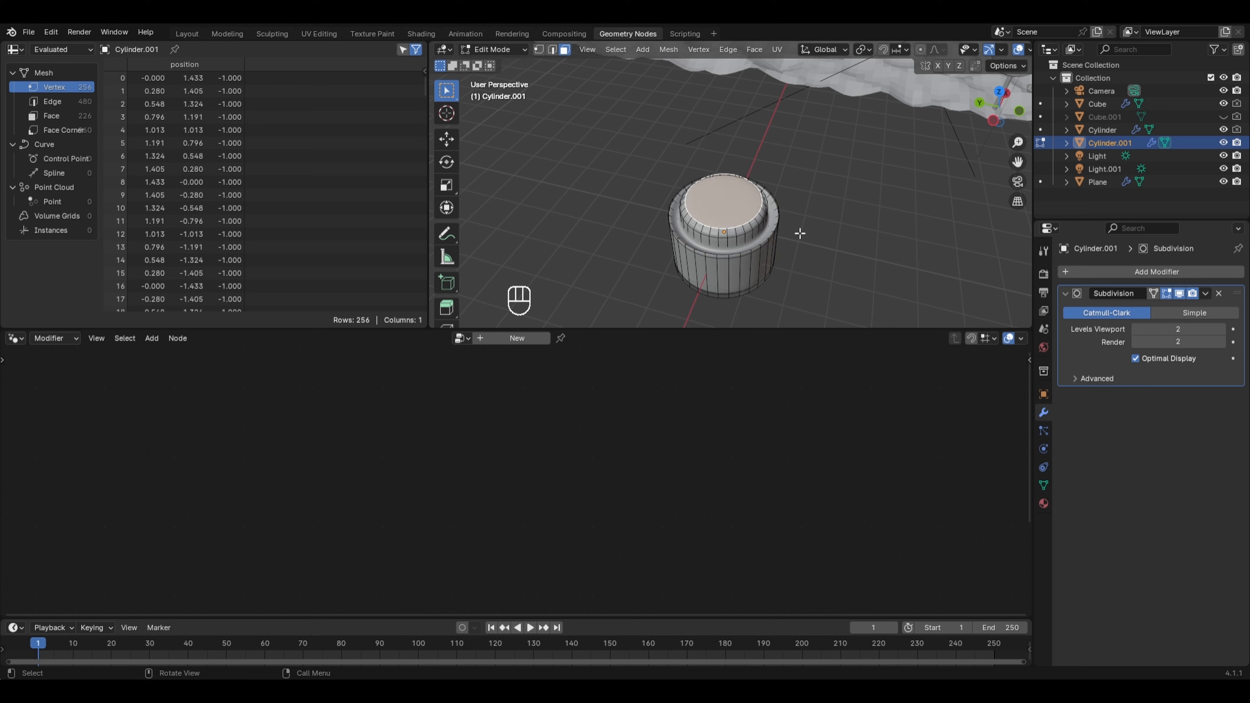
{"action": "key", "text": "ctrl"}
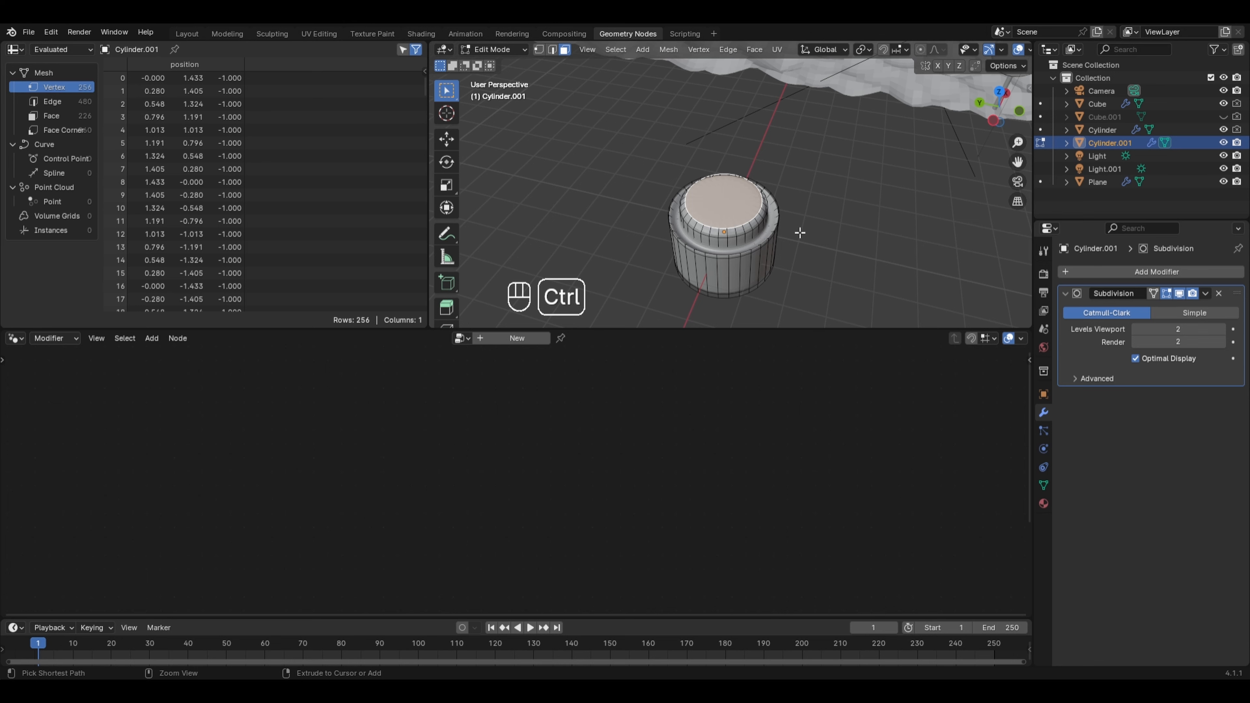
{"action": "key", "text": "ctrl+KP_Add"}
{"action": "key", "text": "ctrl+KP_Add"}
{"action": "key", "text": "s"}
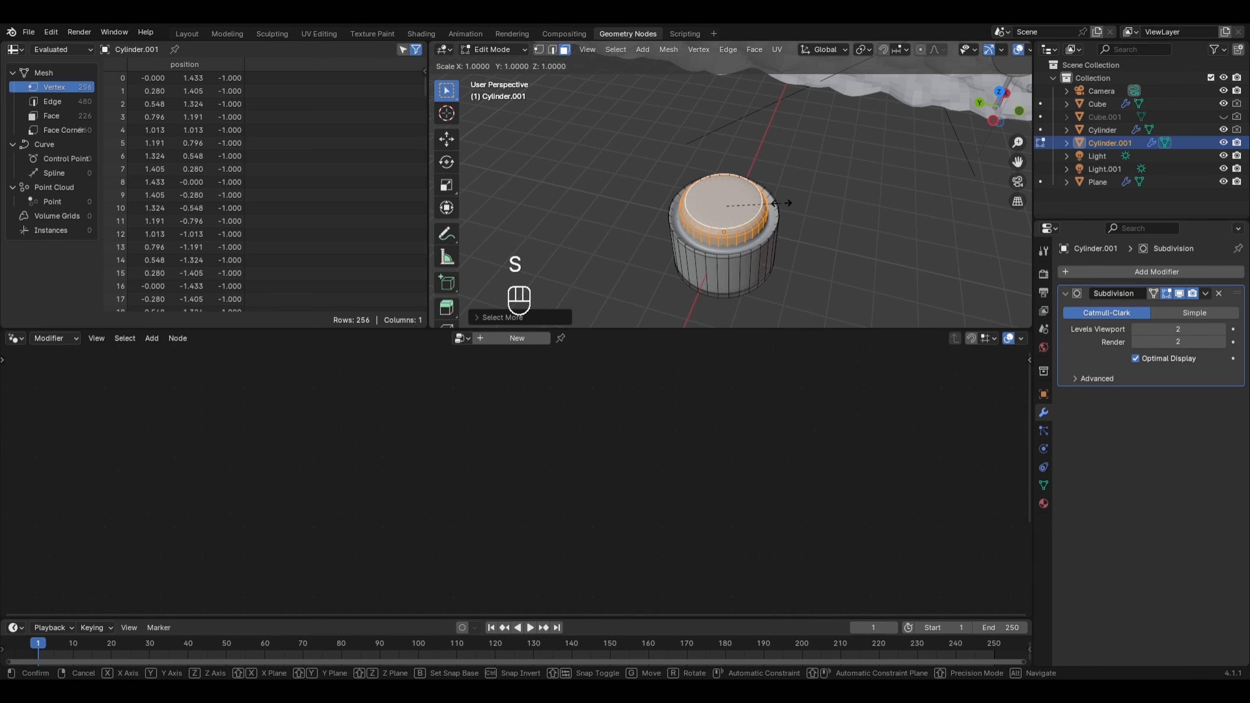
{"action": "left_click", "coordinate": [792, 203]}
Lower the selected raised section slightly along Z into the rim and return to Object Mode
{"action": "middle_click_drag", "start_coordinate": [793, 203], "coordinate": [809, 170]}
{"action": "key", "text": "g"}
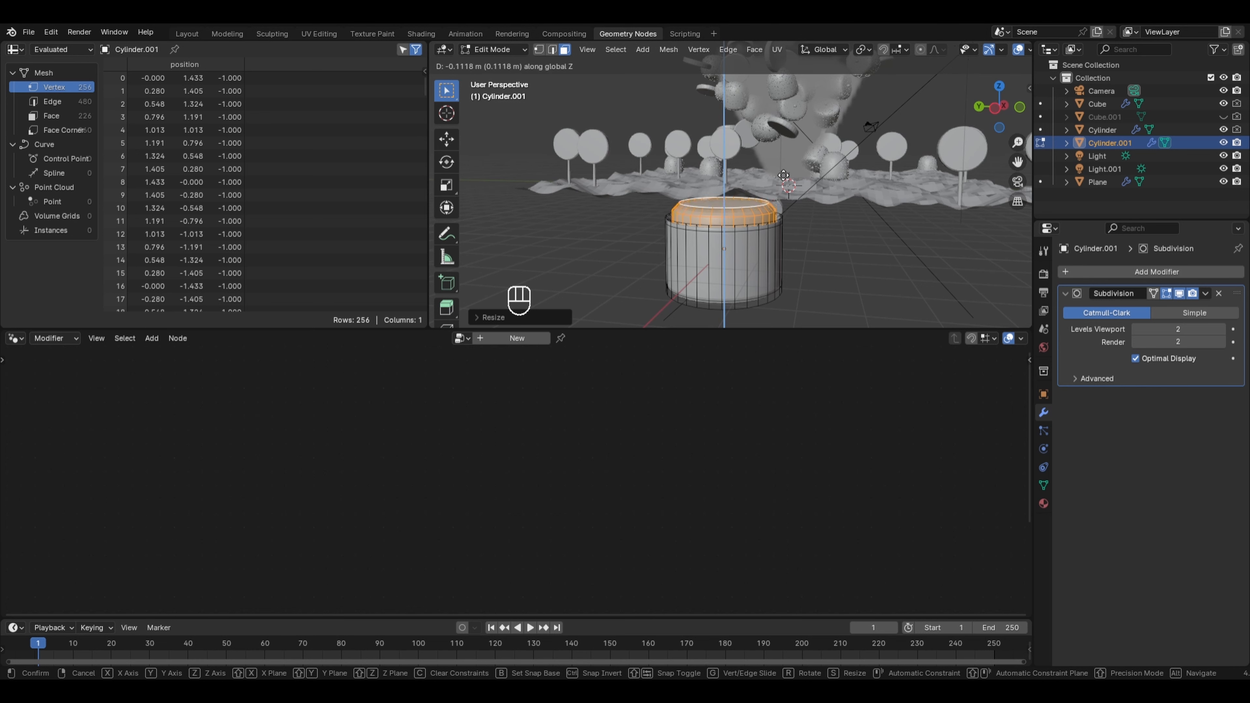
{"action": "left_click", "coordinate": [780, 179]}
{"action": "key", "text": "Tab"}
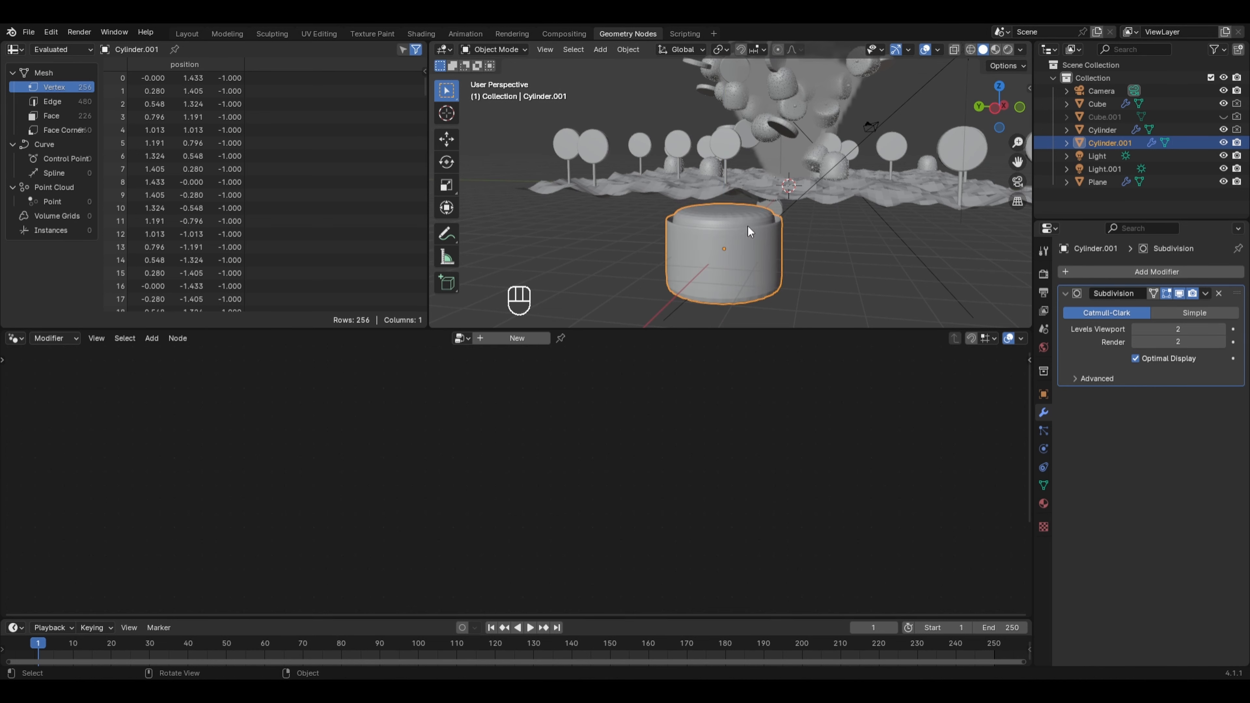
Create a new geometry node tree on the cylinder and place a Spiral curve primitive above the Group Input node
{"action": "middle_click_drag", "start_coordinate": [733, 207], "coordinate": [738, 209]}
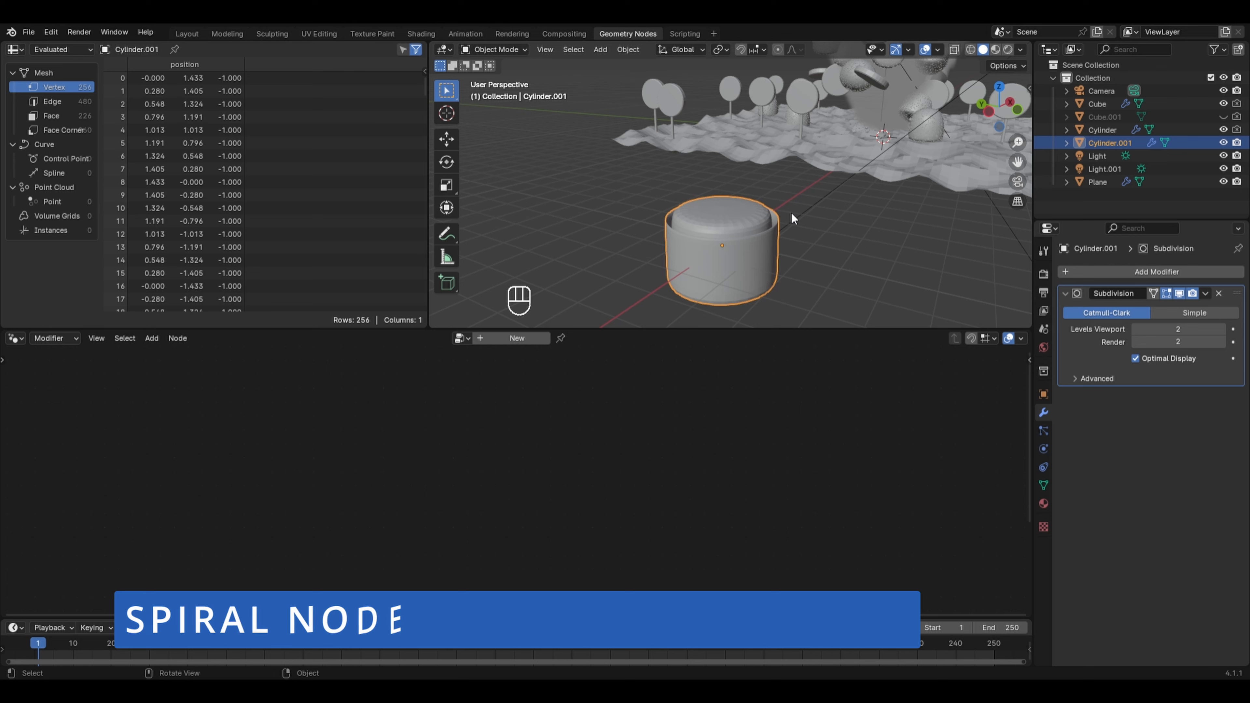
{"action": "left_click", "coordinate": [506, 337]}
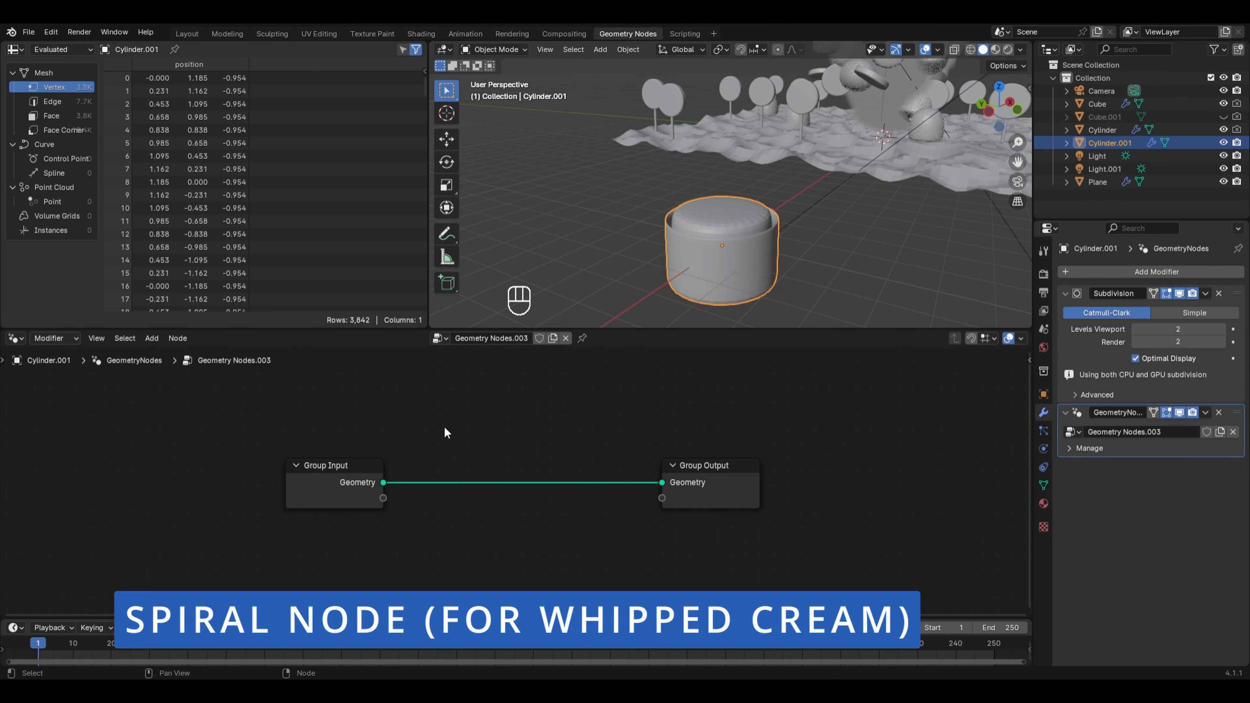
{"action": "key", "text": "shift+a"}
{"action": "mouse_move", "coordinate": [444, 427]}
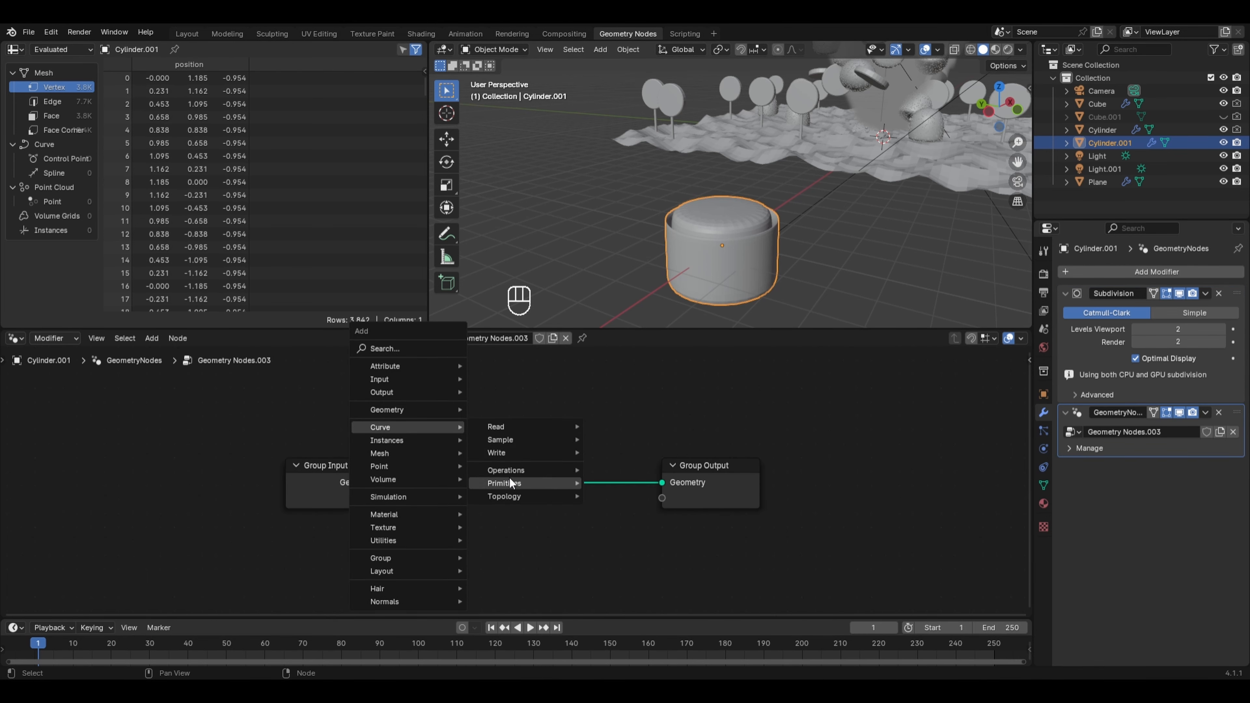
{"action": "mouse_move", "coordinate": [522, 483]}
{"action": "left_click", "coordinate": [624, 534]}
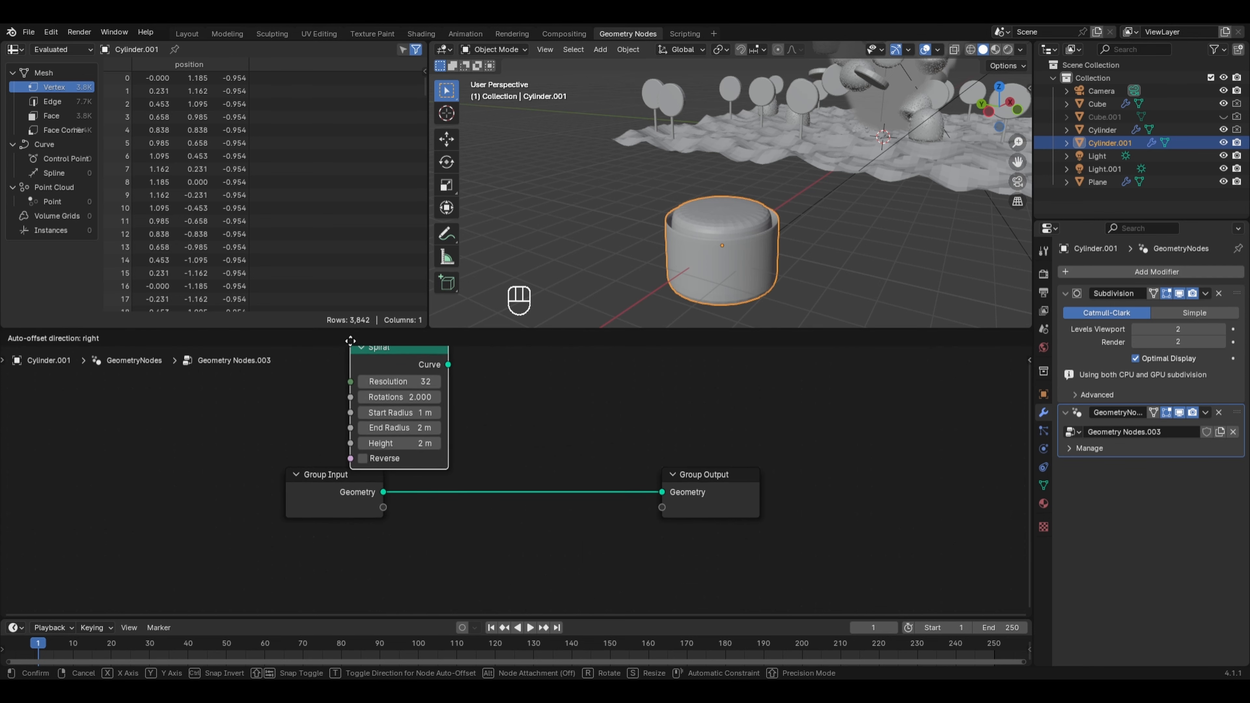
{"action": "left_click", "coordinate": [334, 394]}
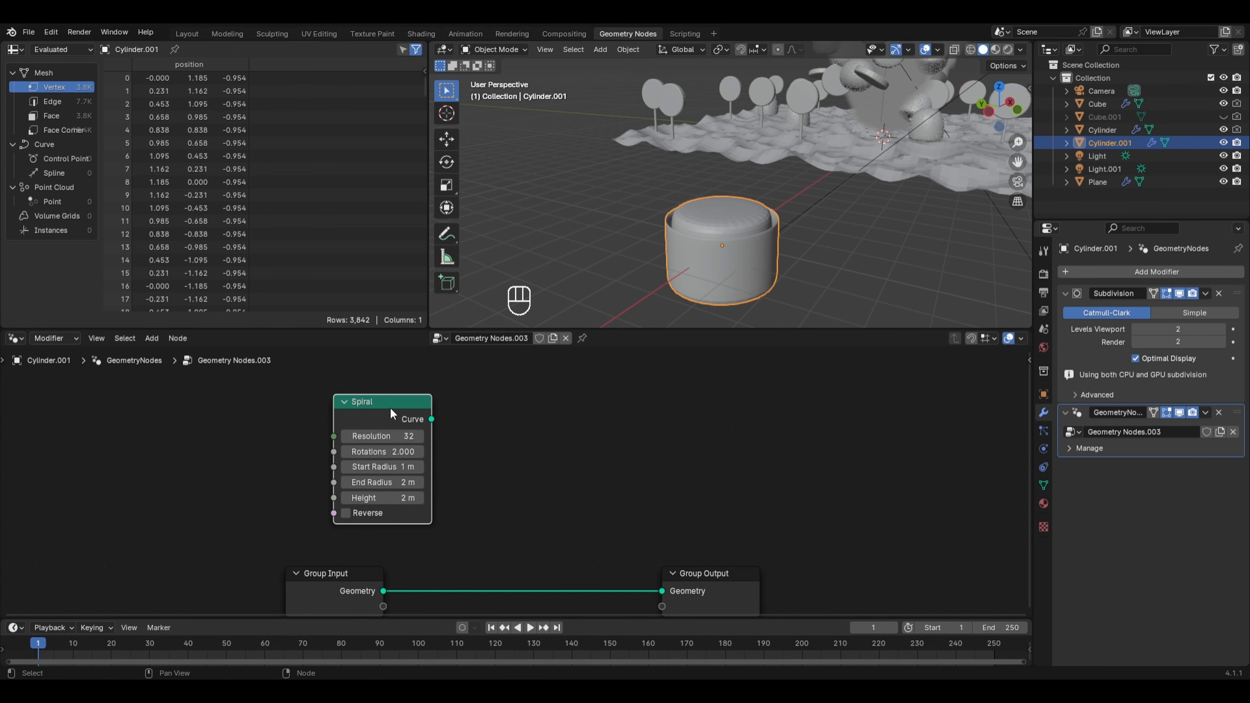
Preview the Spiral's curve through a Viewer node placed well apart from it, above the Group Output
{"action": "key", "text": "ctrl+shift"}
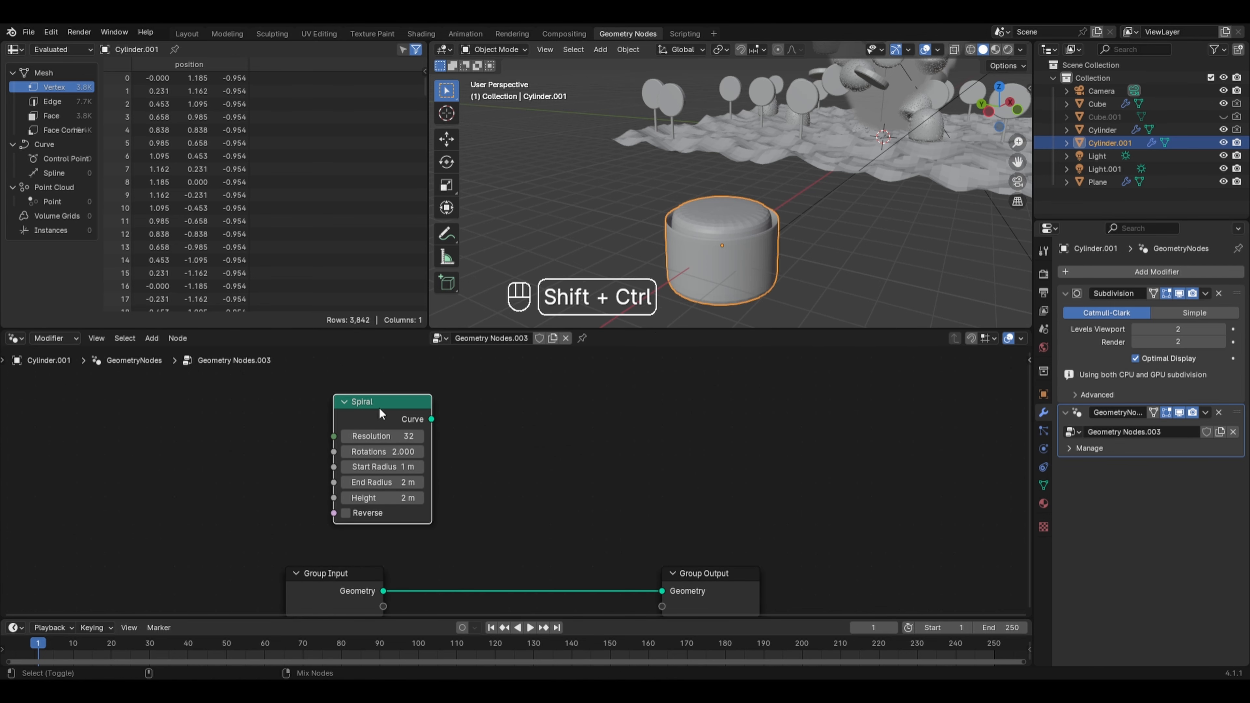
{"action": "left_click", "coordinate": [379, 407], "text": "ctrl+shift"}
{"action": "left_click_drag", "start_coordinate": [529, 410], "coordinate": [746, 405]}
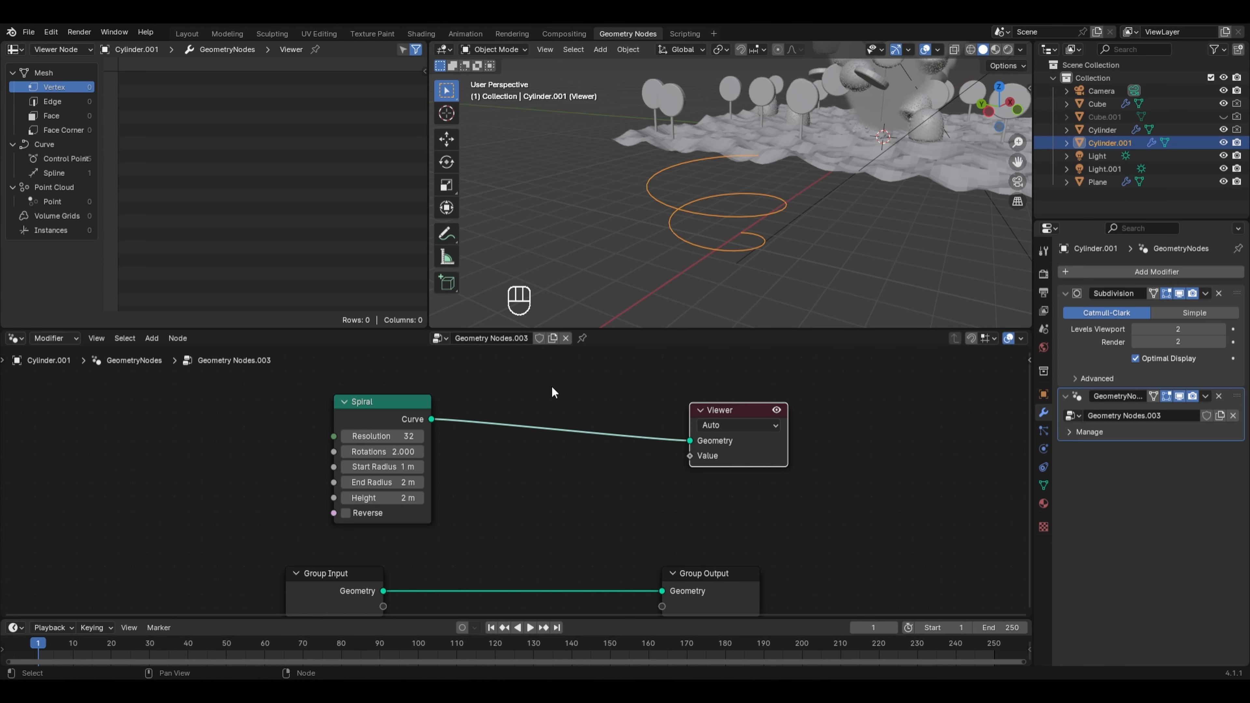
Insert a Curve to Mesh node between the Spiral and Viewer nodes, feeding the spiral into its Curve input
{"action": "key", "text": "shift+a"}
{"action": "mouse_move", "coordinate": [552, 387]}
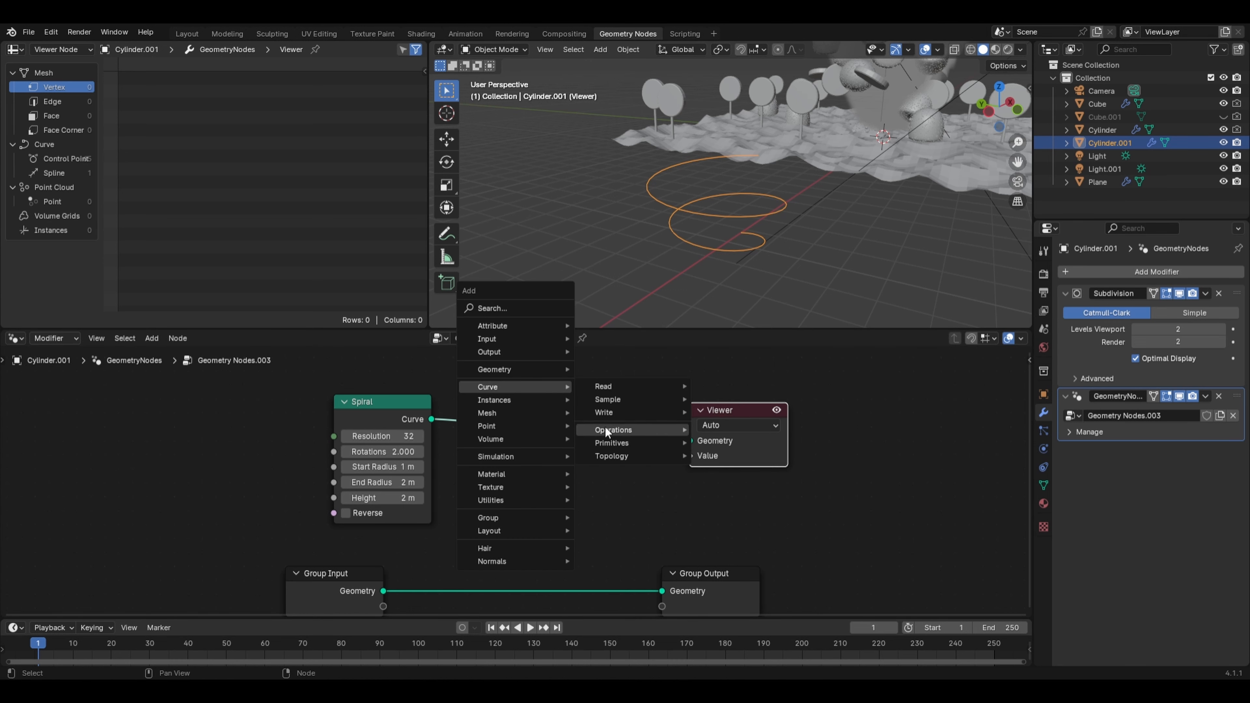
{"action": "mouse_move", "coordinate": [608, 428]}
{"action": "left_click", "coordinate": [718, 430]}
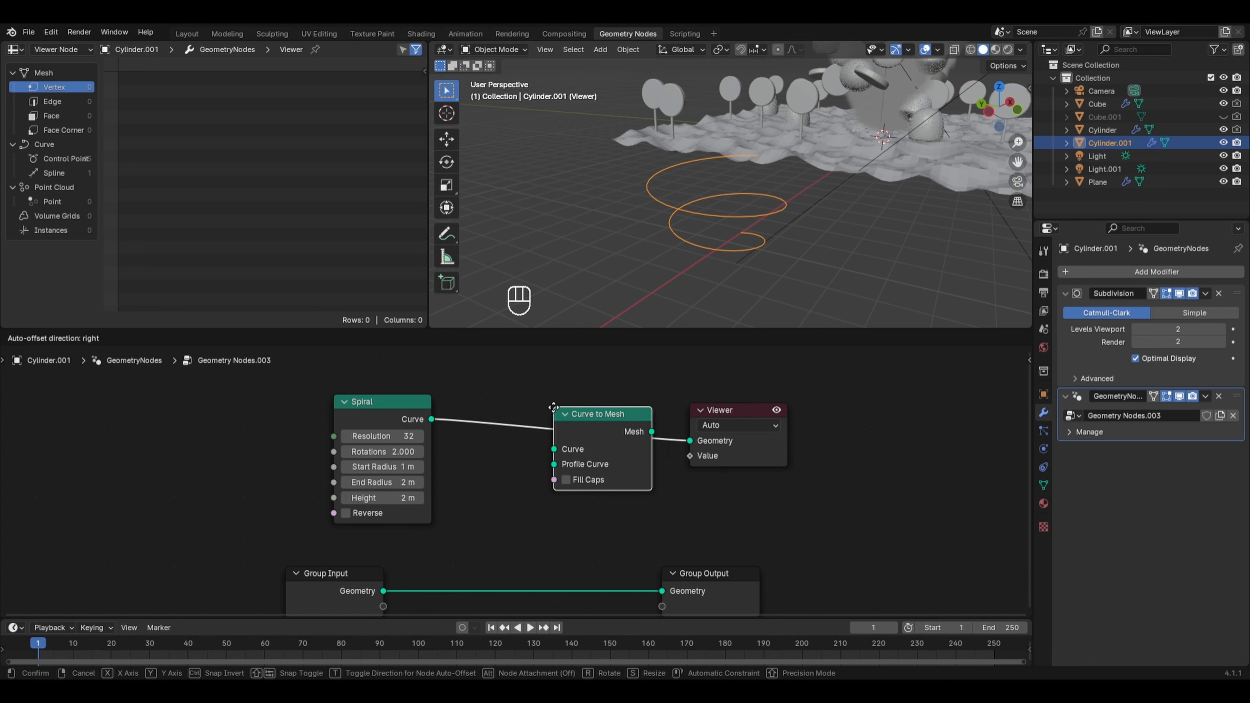
{"action": "left_click", "coordinate": [570, 468]}
{"action": "left_click_drag", "start_coordinate": [562, 469], "coordinate": [600, 456]}
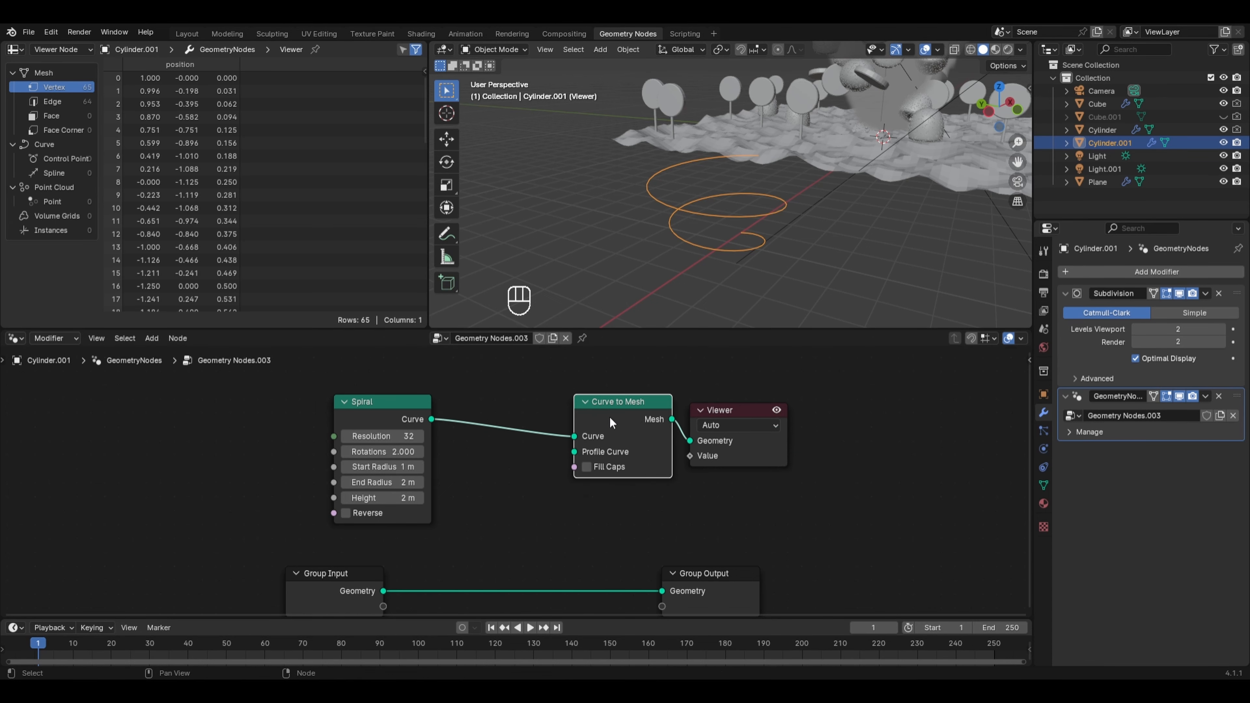
Add a Curve Circle node feeding the Profile Curve of Curve to Mesh and set its radius to 0.35 m
{"action": "key", "text": "shift+a"}
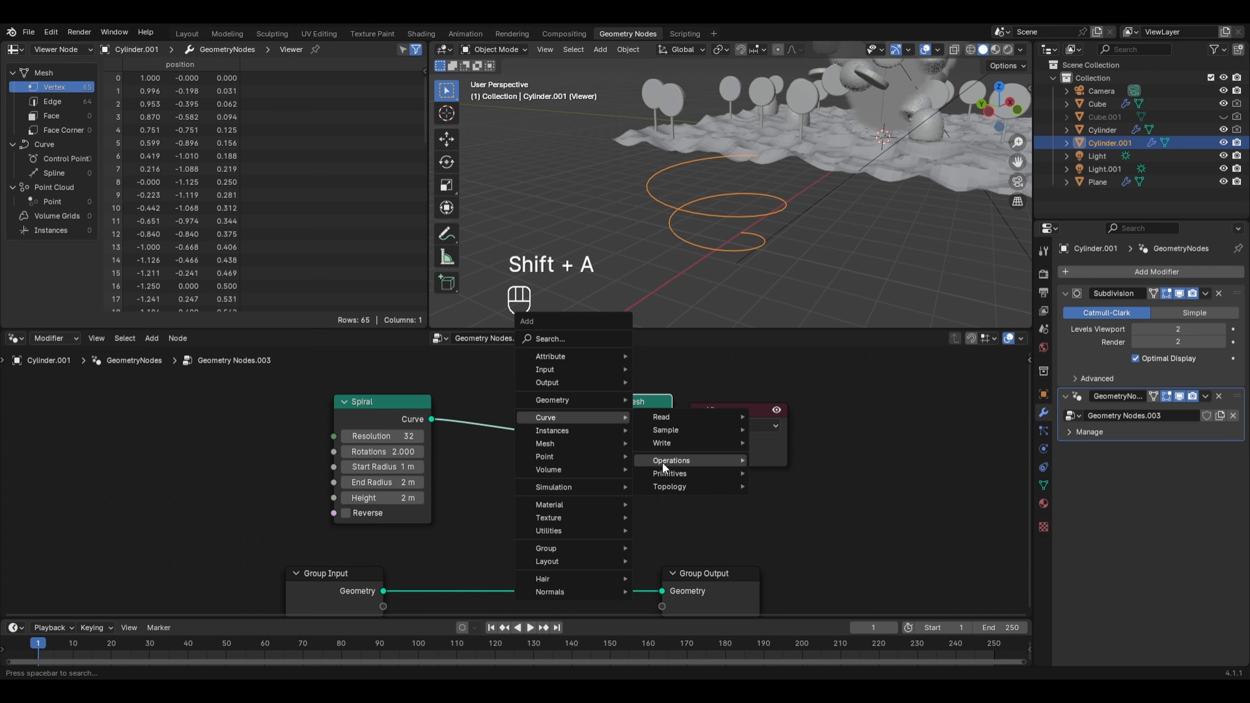
{"action": "mouse_move", "coordinate": [662, 472]}
{"action": "left_click", "coordinate": [779, 500]}
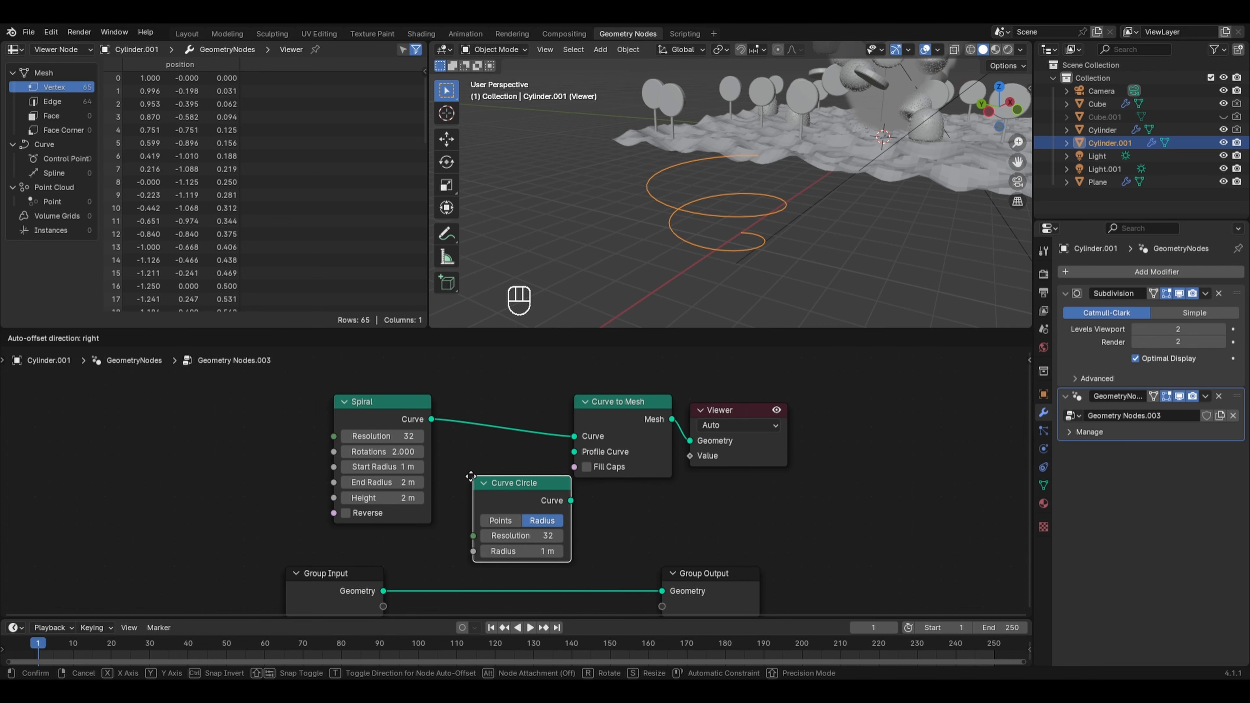
{"action": "left_click", "coordinate": [541, 497]}
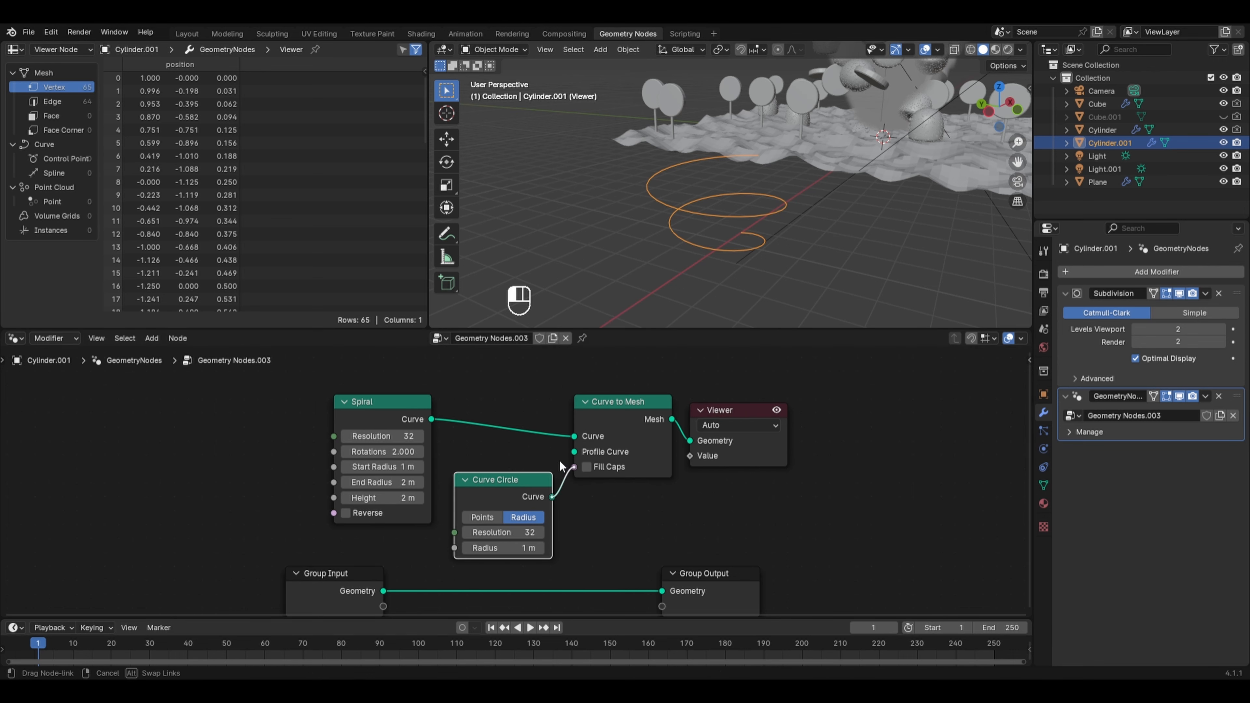
{"action": "left_click_drag", "start_coordinate": [552, 497], "coordinate": [574, 452]}
{"action": "left_click_drag", "start_coordinate": [515, 552], "coordinate": [487, 553]}
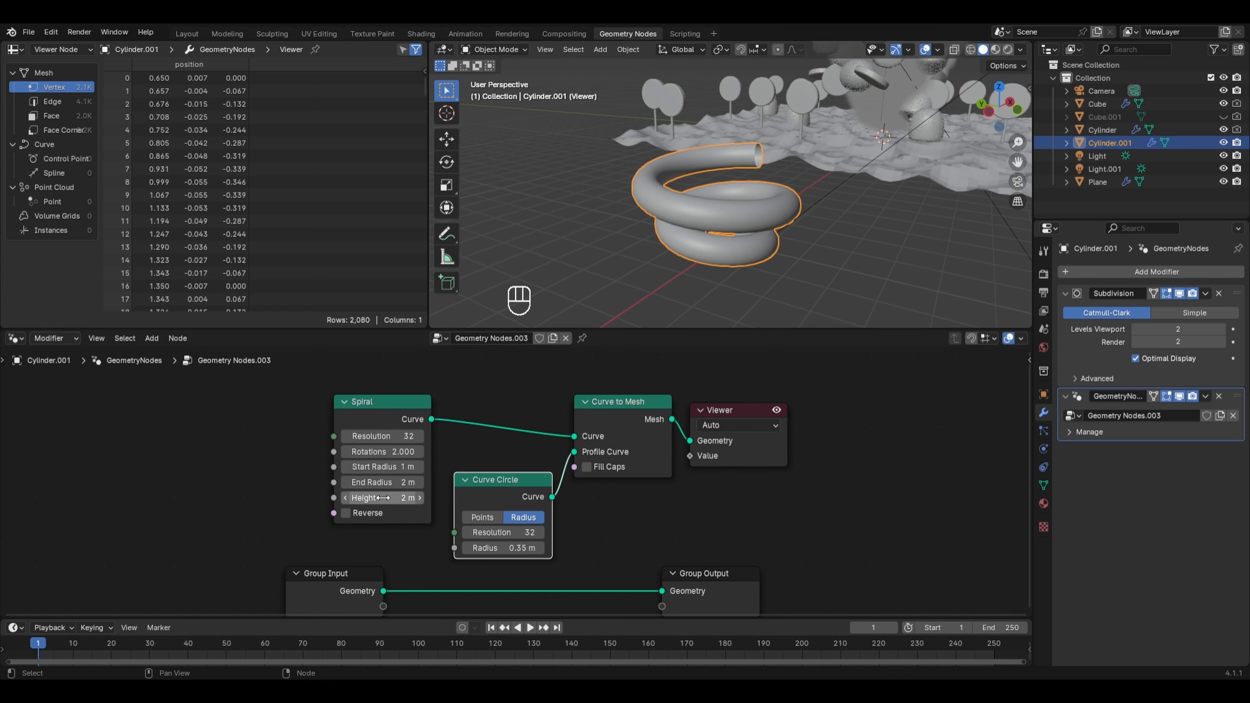
Shape the Spiral with a height of -1.1 m, a start radius of 0.1 m and an end radius of 1.1 m
{"action": "left_click_drag", "start_coordinate": [386, 498], "coordinate": [317, 499]}
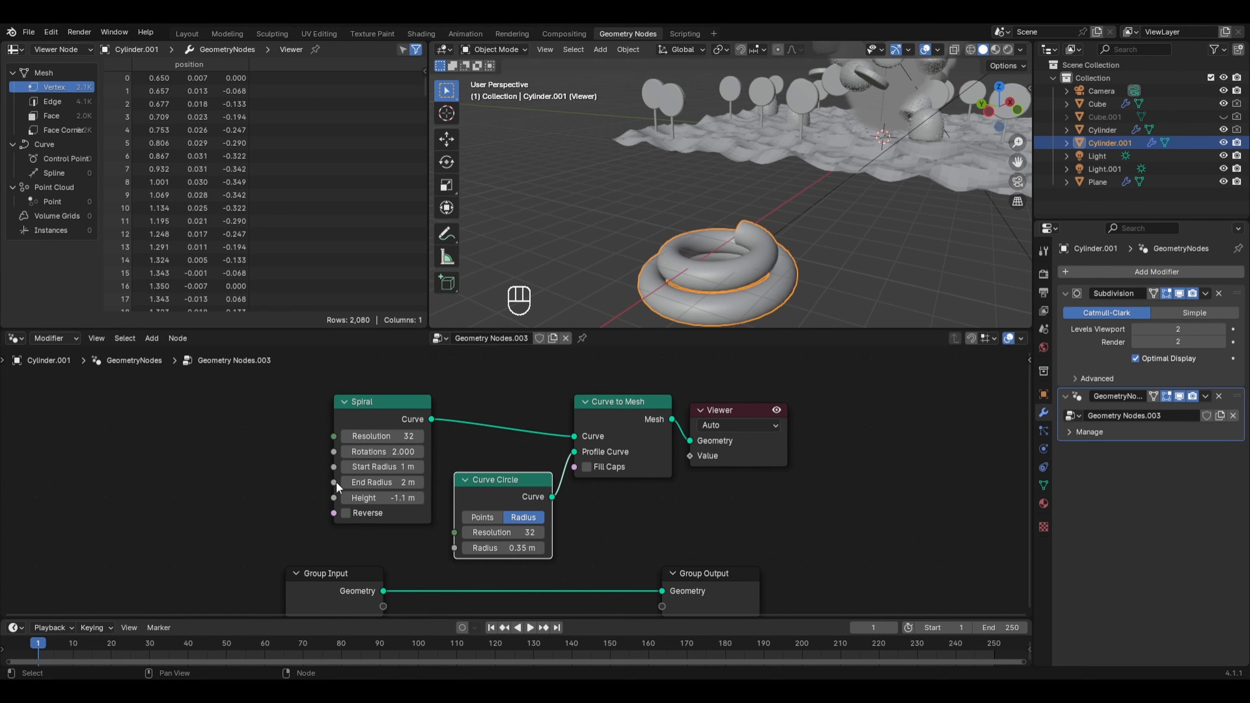
{"action": "mouse_move", "coordinate": [377, 467]}
{"action": "left_mouse_down"}
{"action": "mouse_move", "coordinate": [350, 466]}
{"action": "mouse_move", "coordinate": [361, 483]}
{"action": "left_mouse_up"}
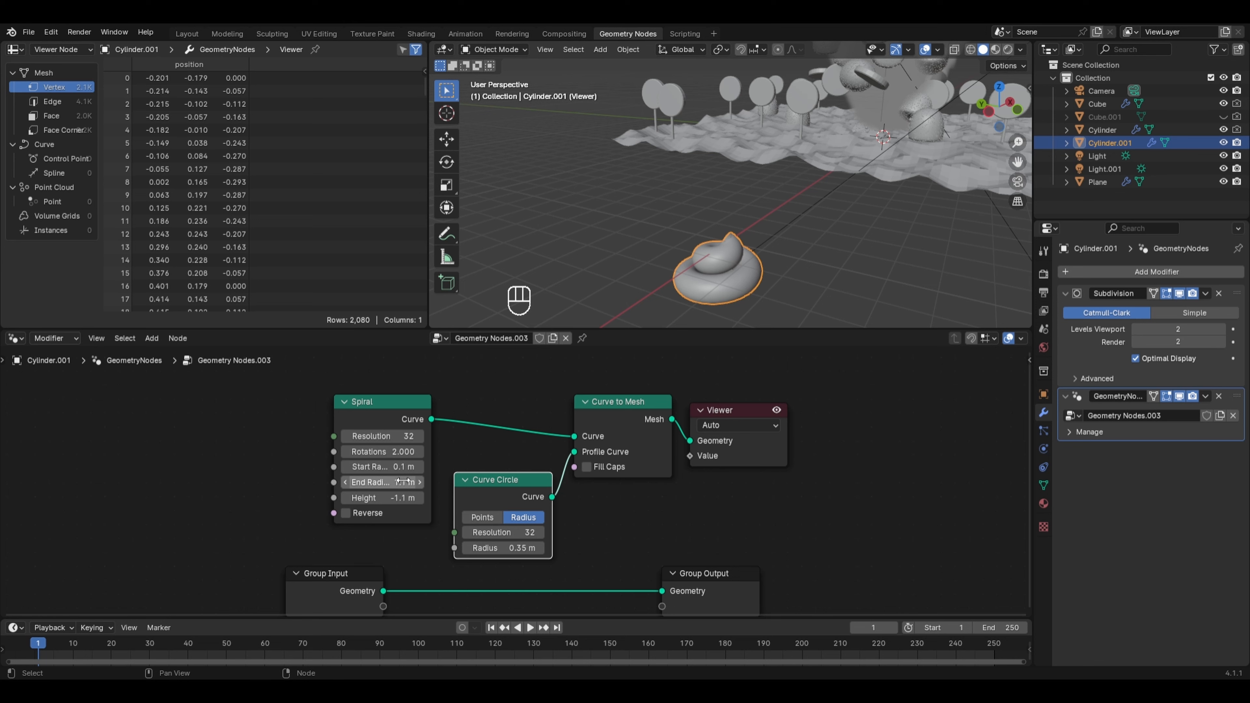
Set the Curve Circle's radius to 0.38 m and enable Fill Caps on the Curve to Mesh node
{"action": "left_click_drag", "start_coordinate": [492, 554], "coordinate": [512, 554], "text": "shift"}
{"action": "middle_click_drag", "start_coordinate": [674, 315], "coordinate": [828, 305]}
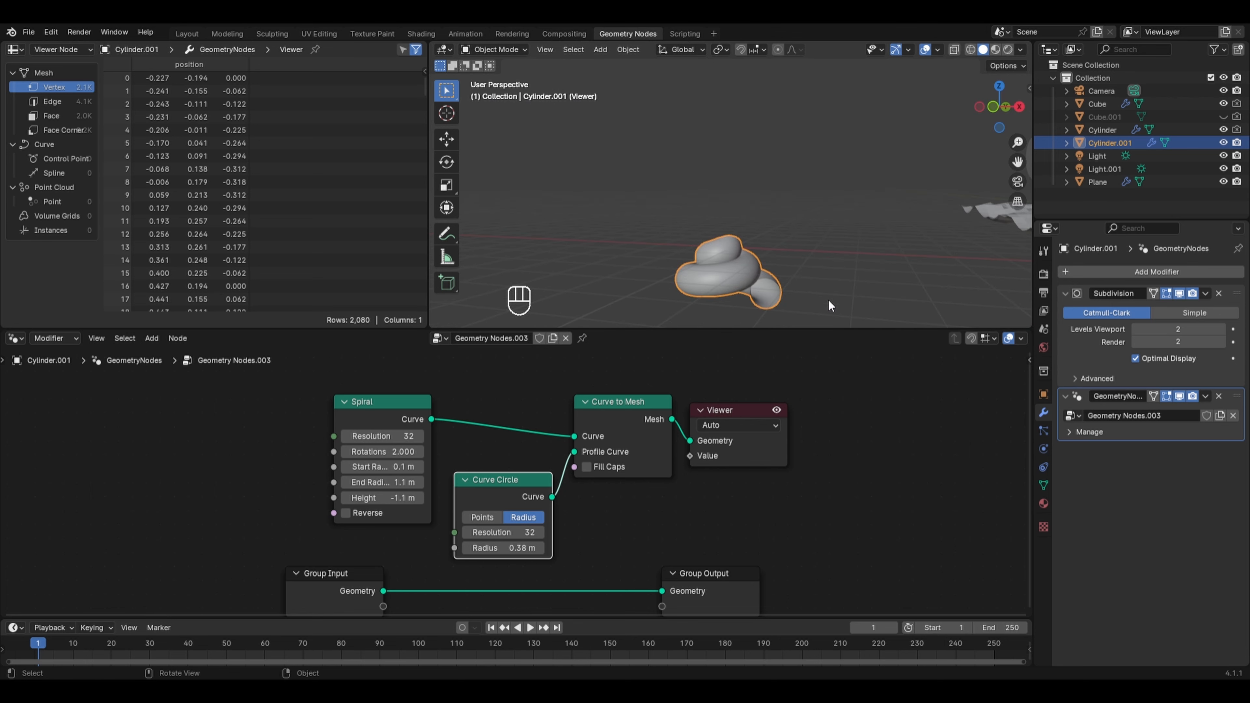
{"action": "left_click", "coordinate": [612, 465]}
{"action": "middle_click_drag", "start_coordinate": [671, 230], "coordinate": [715, 261]}
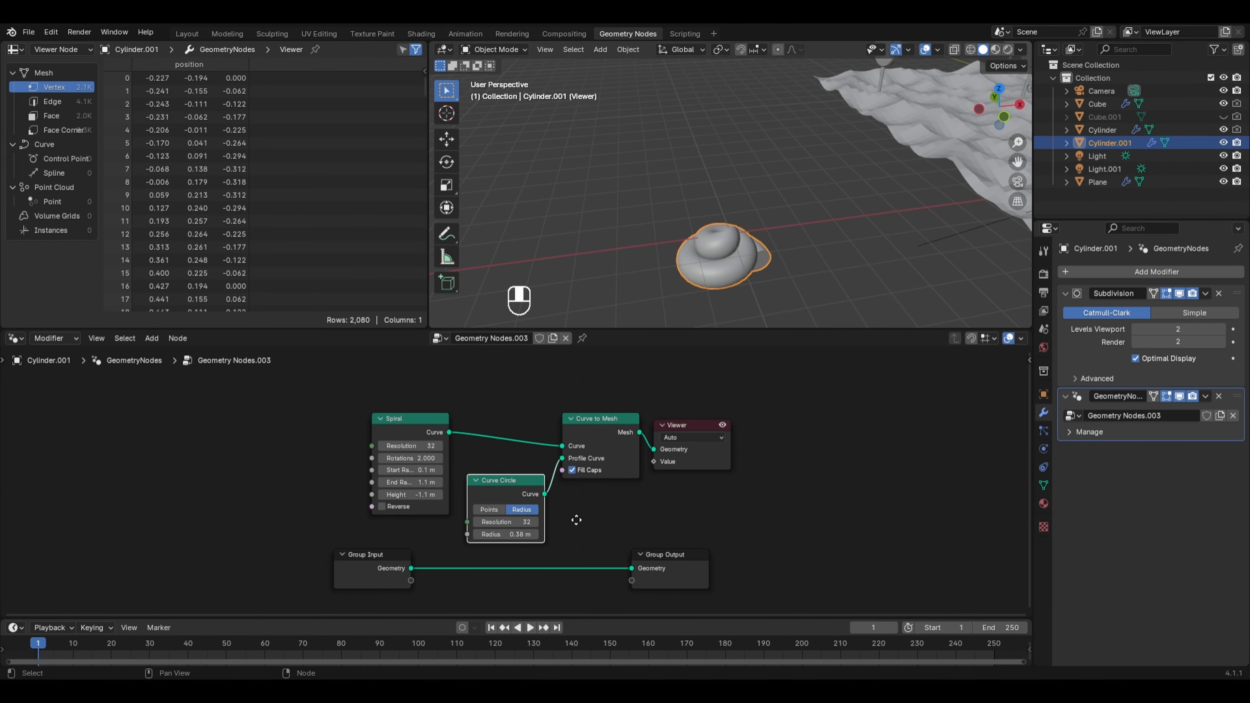
Insert a Sample Index node below the Curve Circle, taking its Geometry from the Group Input
{"action": "middle_click_drag", "start_coordinate": [577, 522], "coordinate": [679, 447]}
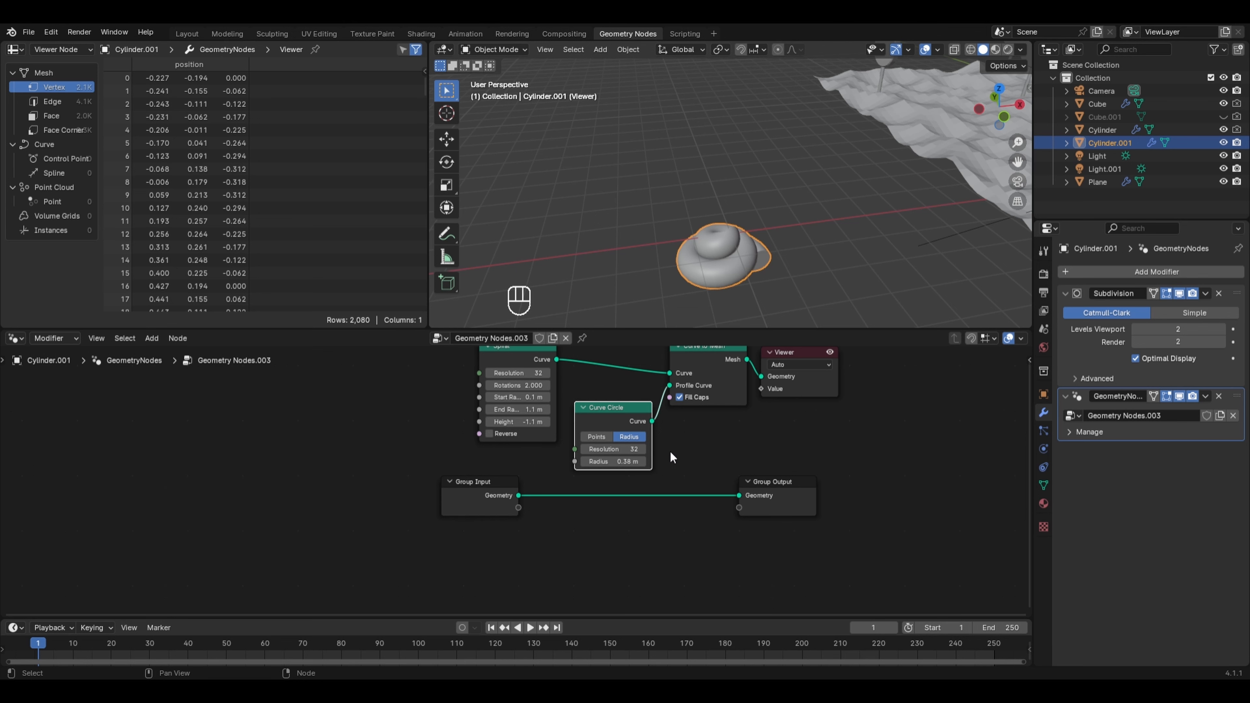
{"action": "key", "text": "shift+a"}
{"action": "mouse_move", "coordinate": [624, 435]}
{"action": "mouse_move", "coordinate": [714, 447]}
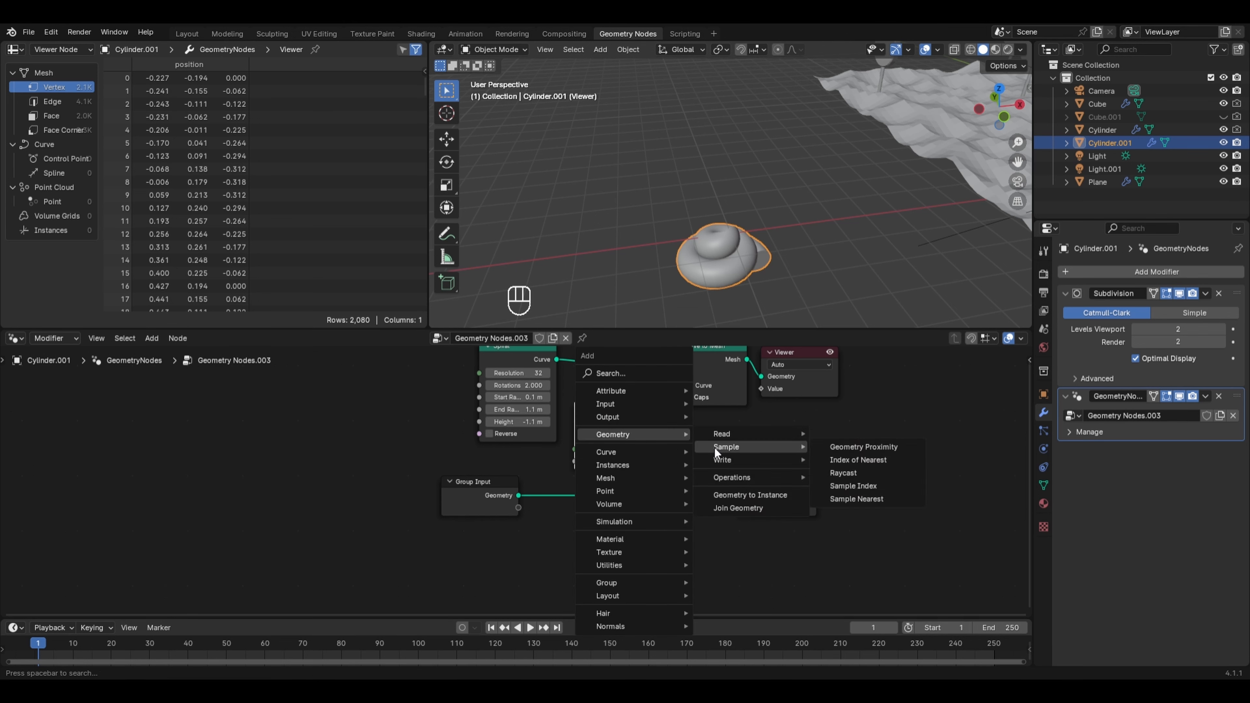
{"action": "left_click", "coordinate": [853, 485]}
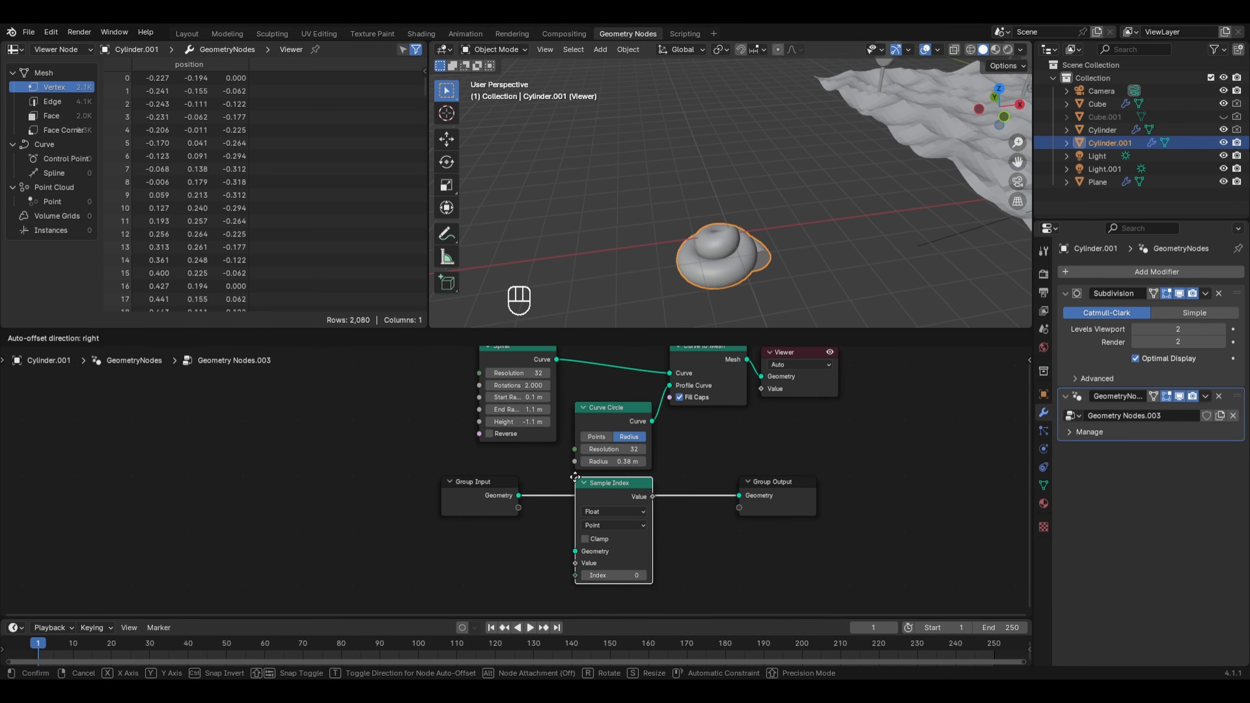
{"action": "left_click", "coordinate": [575, 476]}
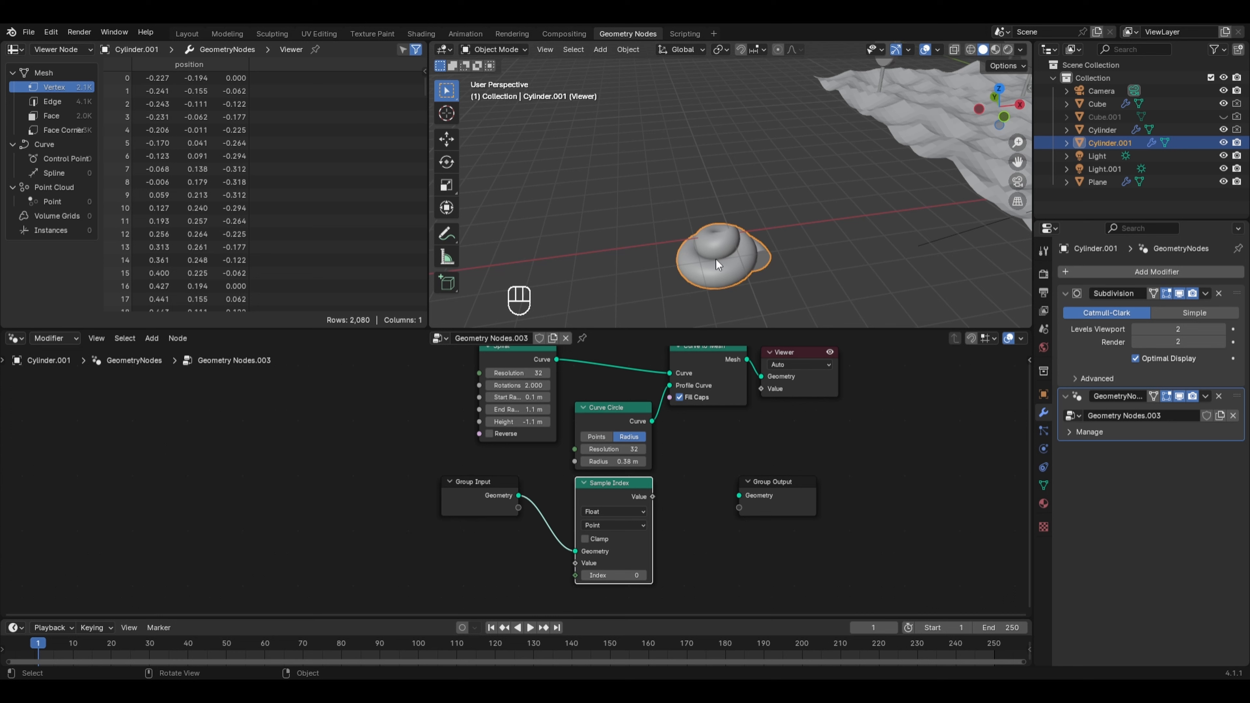
Move the Group Output farther away from the other nodes and place a Join Geometry node before it
{"action": "left_click_drag", "start_coordinate": [815, 495], "coordinate": [990, 483]}
{"action": "key", "text": "shift+a"}
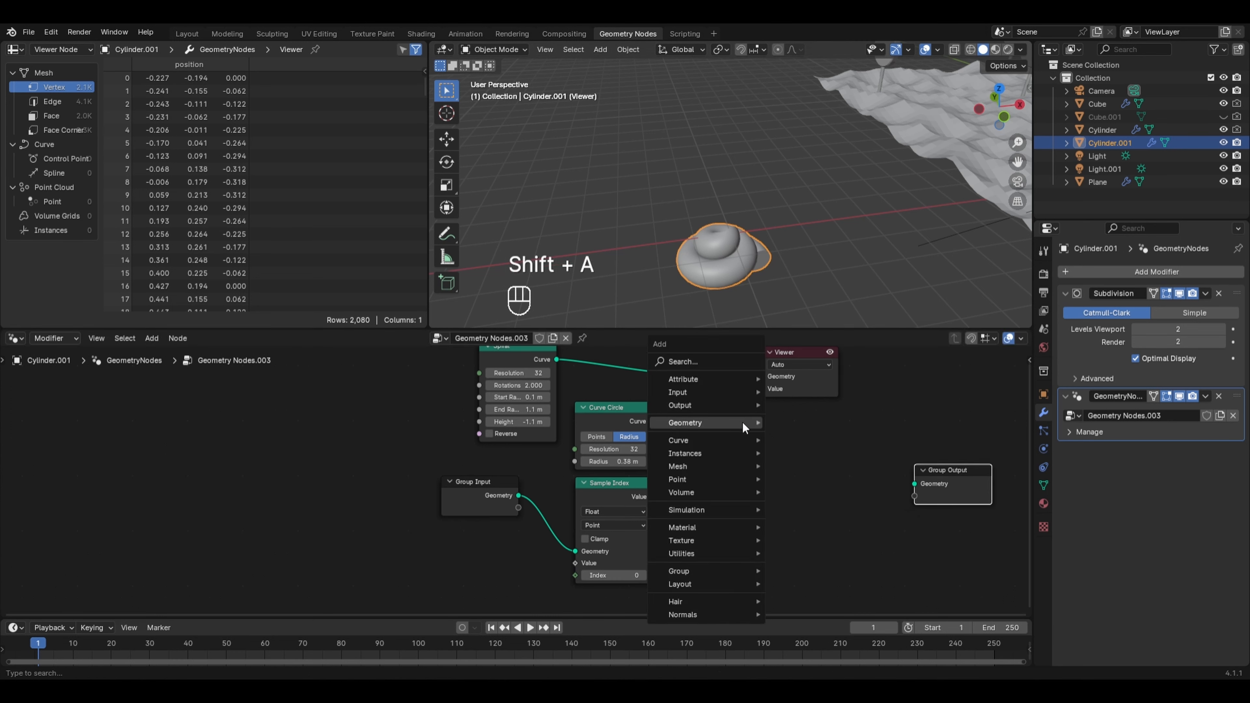
{"action": "mouse_move", "coordinate": [736, 423]}
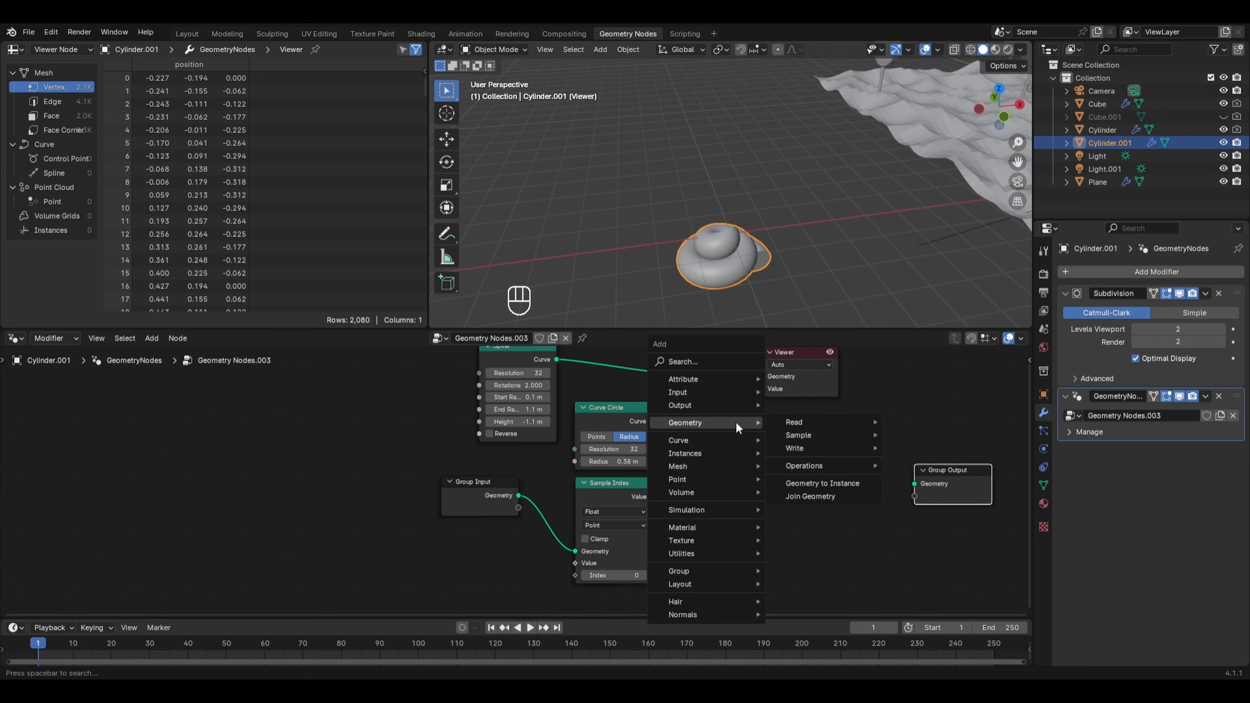
{"action": "left_click", "coordinate": [825, 498]}
{"action": "left_click", "coordinate": [783, 463]}
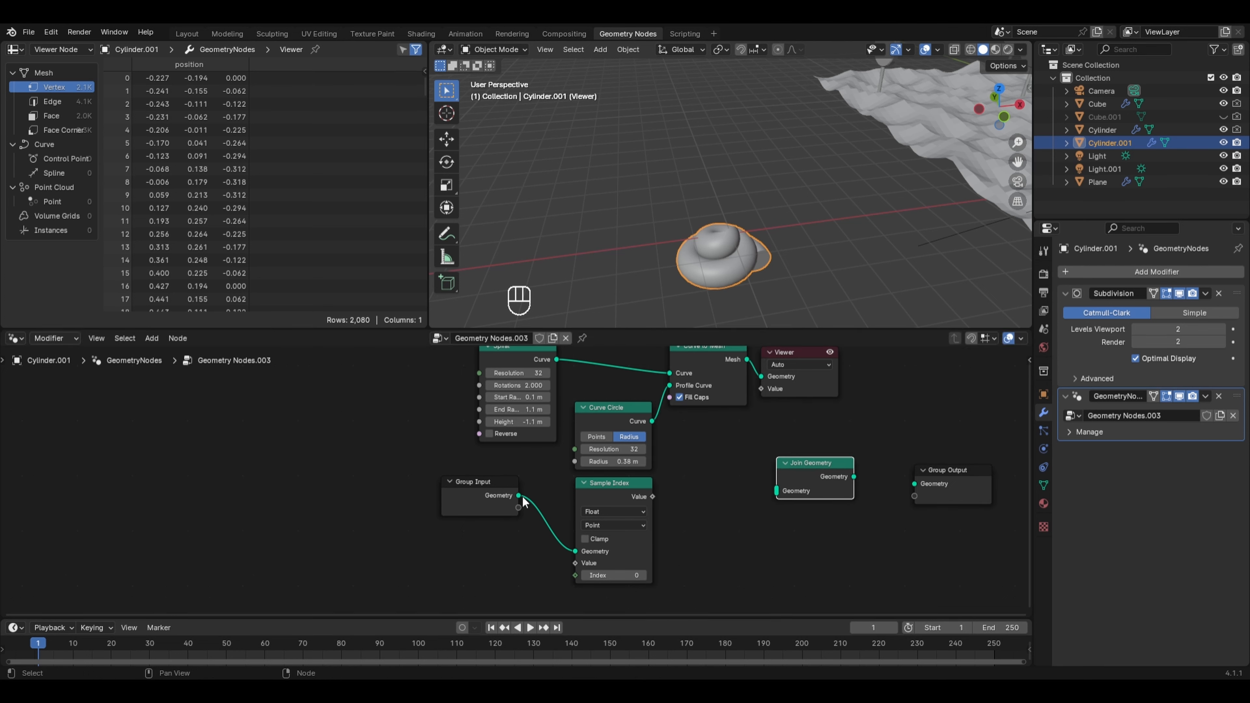
Feed the Group Input geometry and the Curve to Mesh output into Join Geometry, and link its result to the Group Output
{"action": "left_click_drag", "start_coordinate": [520, 495], "coordinate": [763, 496]}
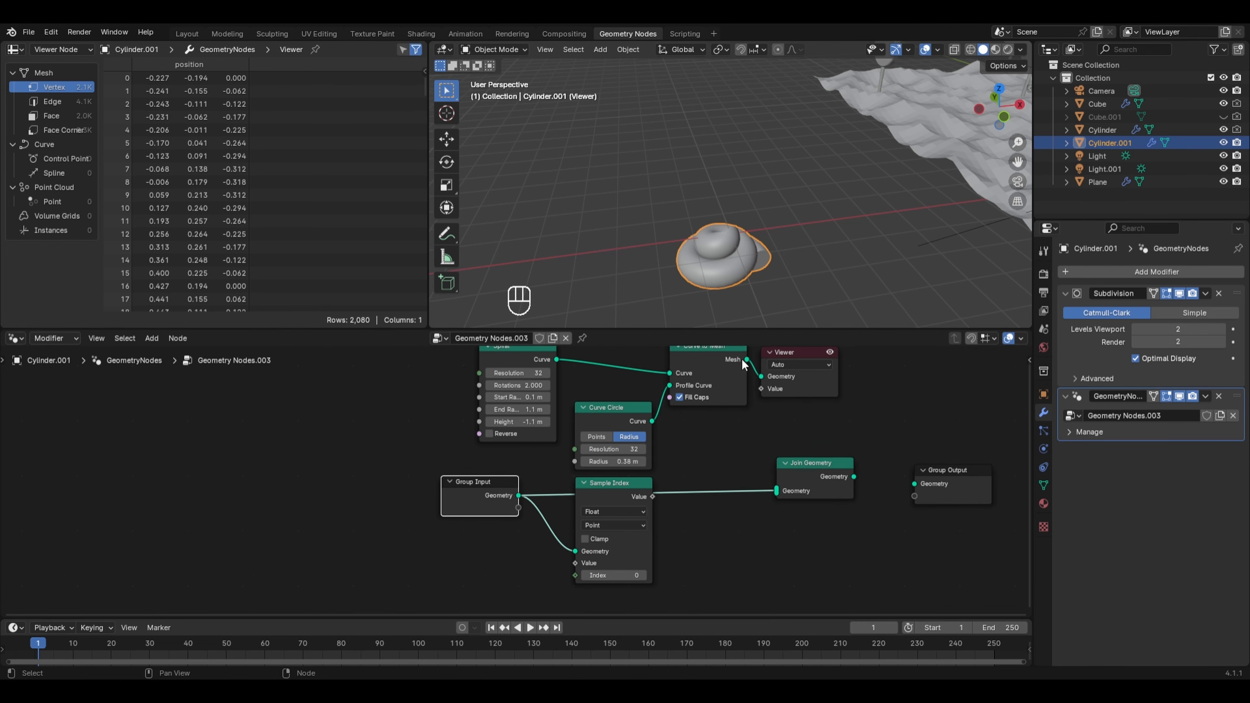
{"action": "scroll", "coordinate": [744, 363], "scroll_direction": "down", "scroll_amount": 1}
{"action": "left_click_drag", "start_coordinate": [730, 368], "coordinate": [755, 486]}
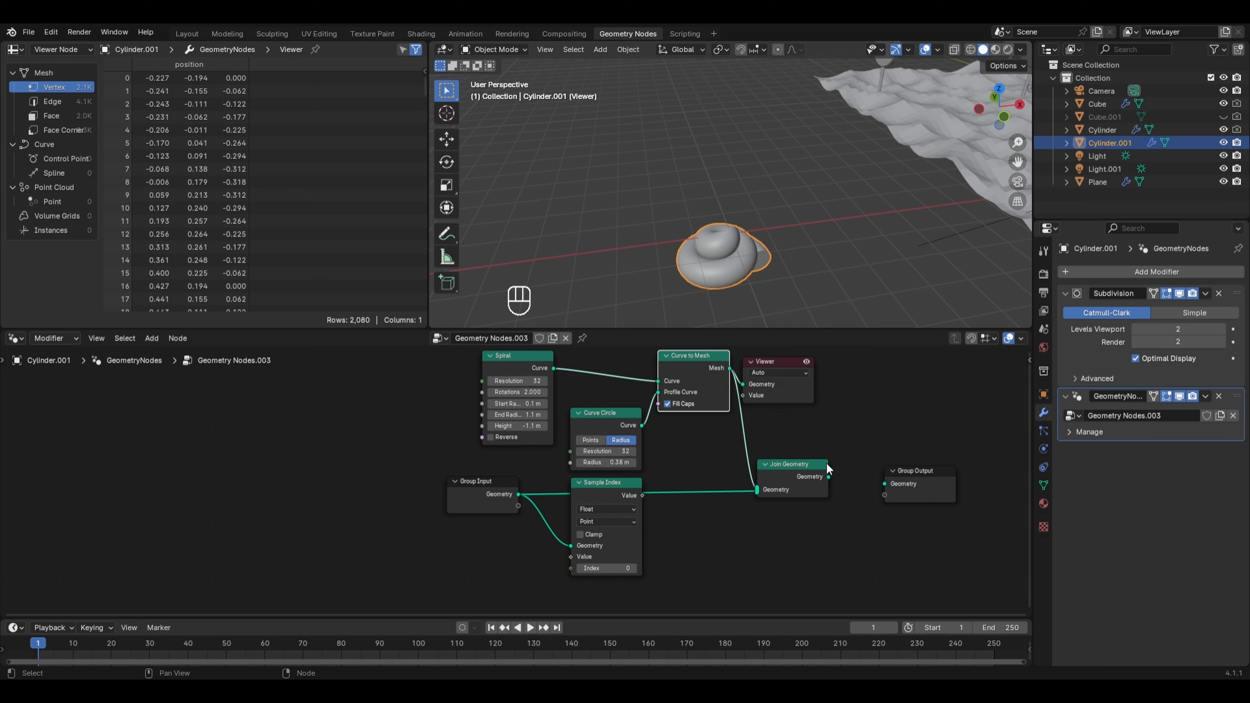
{"action": "left_click_drag", "start_coordinate": [830, 474], "coordinate": [885, 484]}
Delete the Viewer node and inspect the joined geometry in the 3D view
{"action": "left_click", "coordinate": [776, 365]}
{"action": "key", "text": "x"}
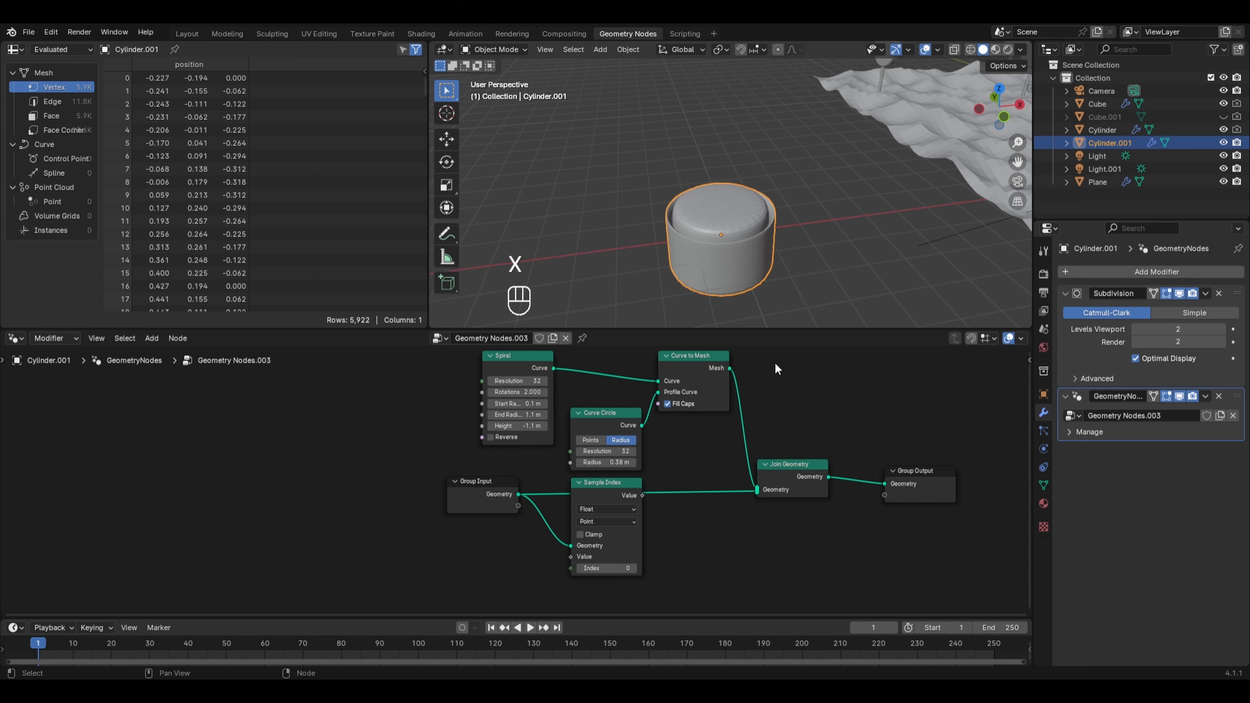
{"action": "middle_click_drag", "start_coordinate": [721, 258], "coordinate": [780, 285]}
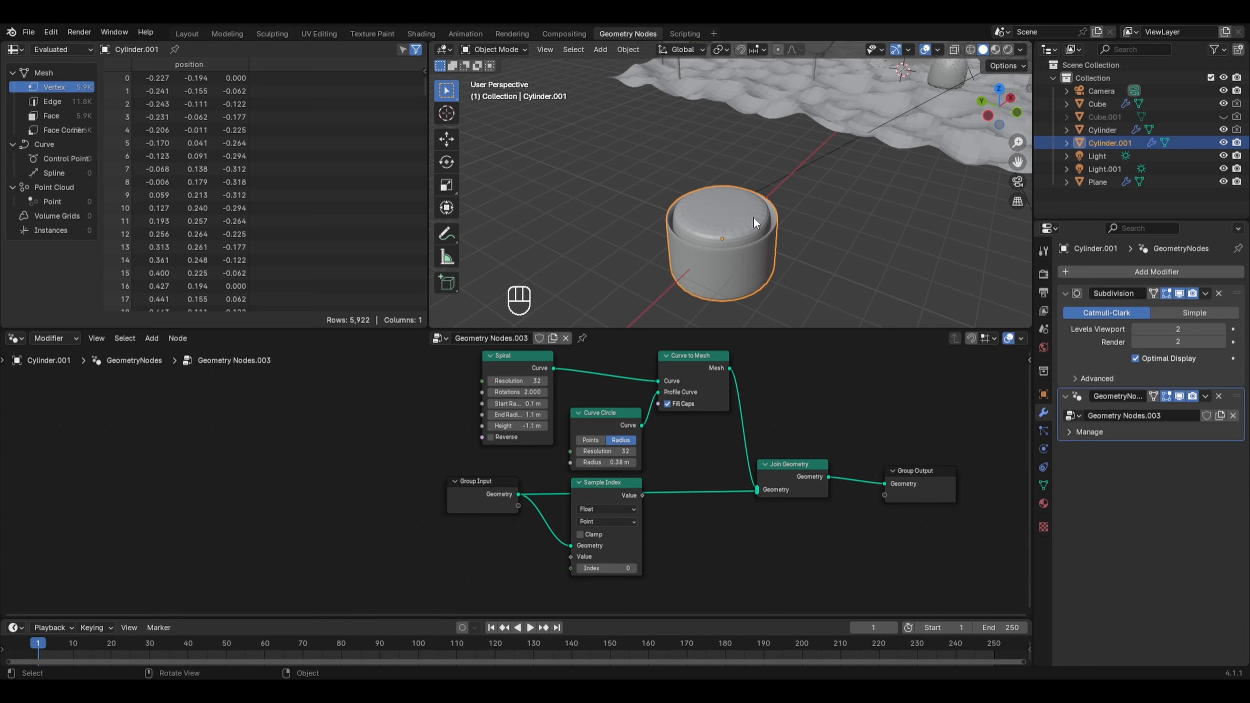
Set the Sample Index node's data type to Vector and its domain to Face
{"action": "scroll", "coordinate": [519, 481], "scroll_direction": "up", "scroll_amount": 2}
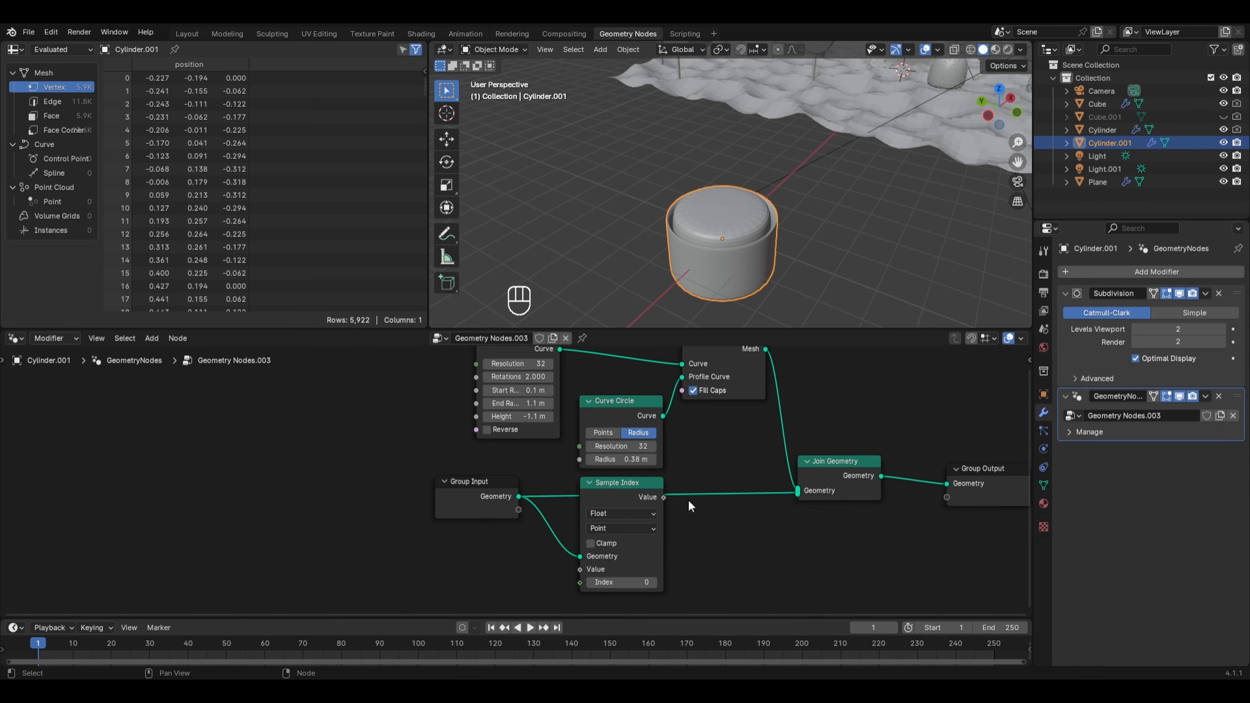
{"action": "left_click", "coordinate": [653, 517]}
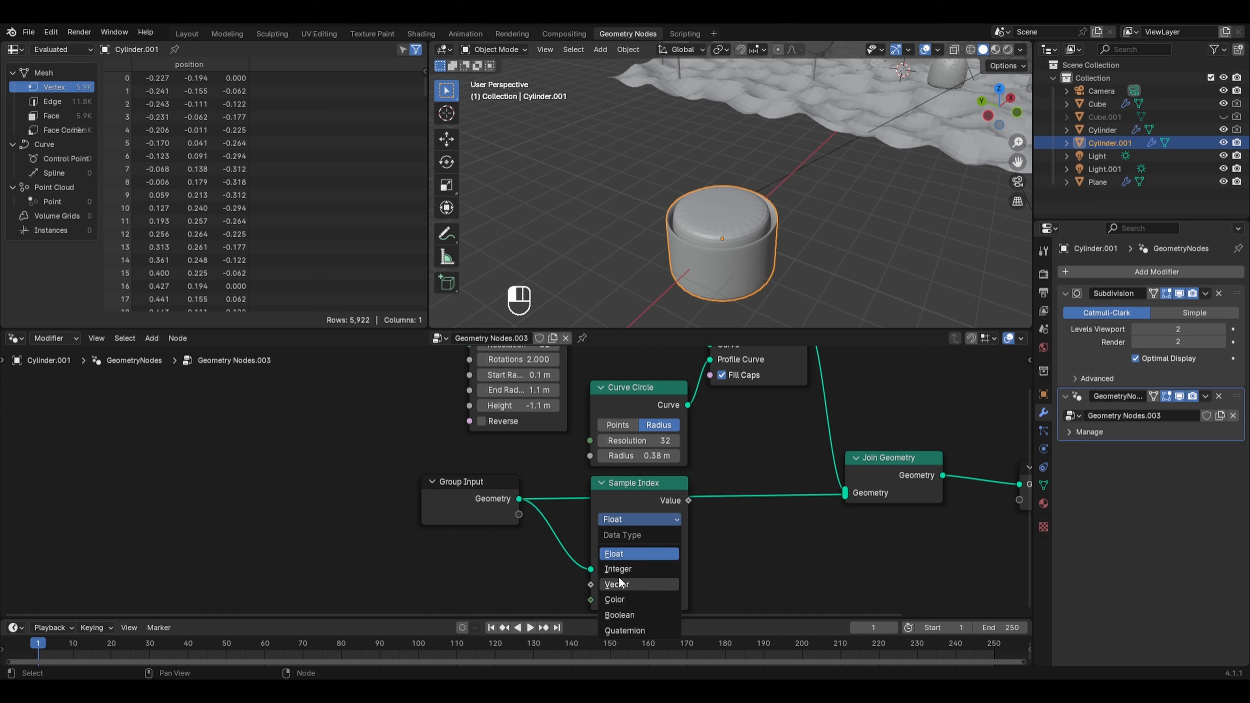
{"action": "left_click", "coordinate": [619, 577]}
{"action": "left_click", "coordinate": [627, 529]}
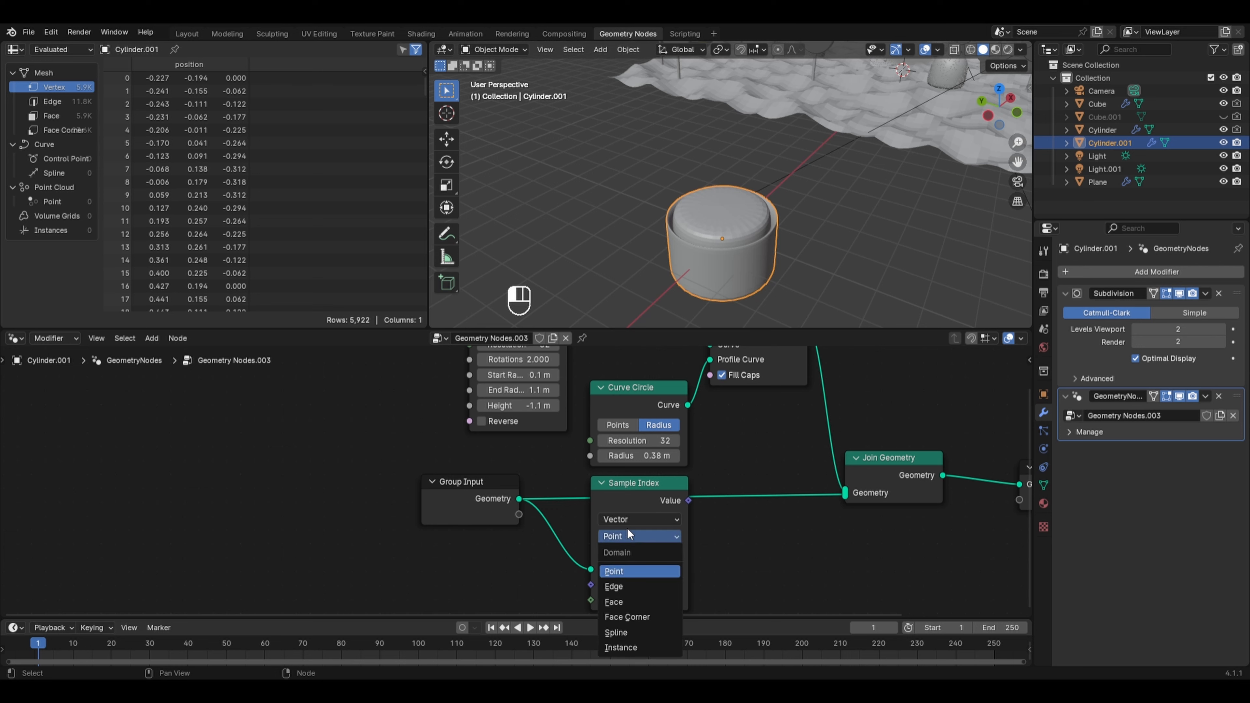
{"action": "left_click", "coordinate": [622, 602]}
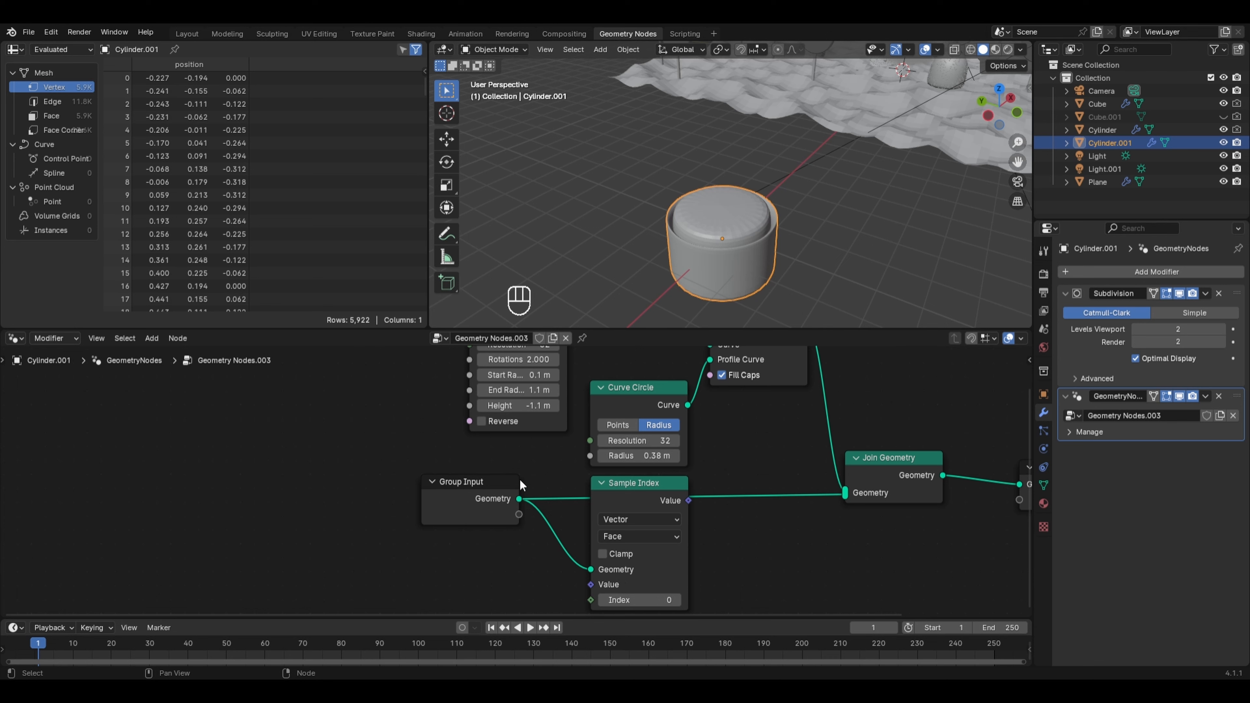
Add a Position node below the Group Input and connect it to the Value input of Sample Index
{"action": "key", "text": "shift+a"}
{"action": "mouse_move", "coordinate": [523, 471]}
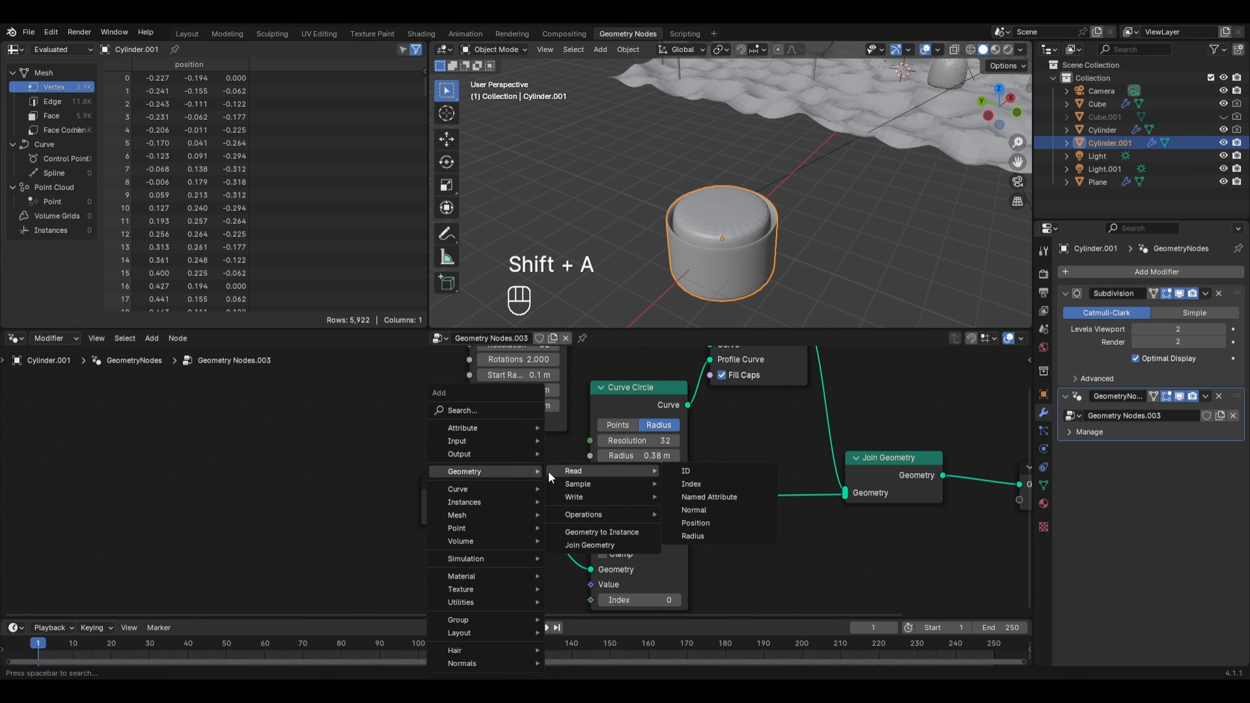
{"action": "left_click", "coordinate": [696, 523]}
{"action": "left_click", "coordinate": [554, 571]}
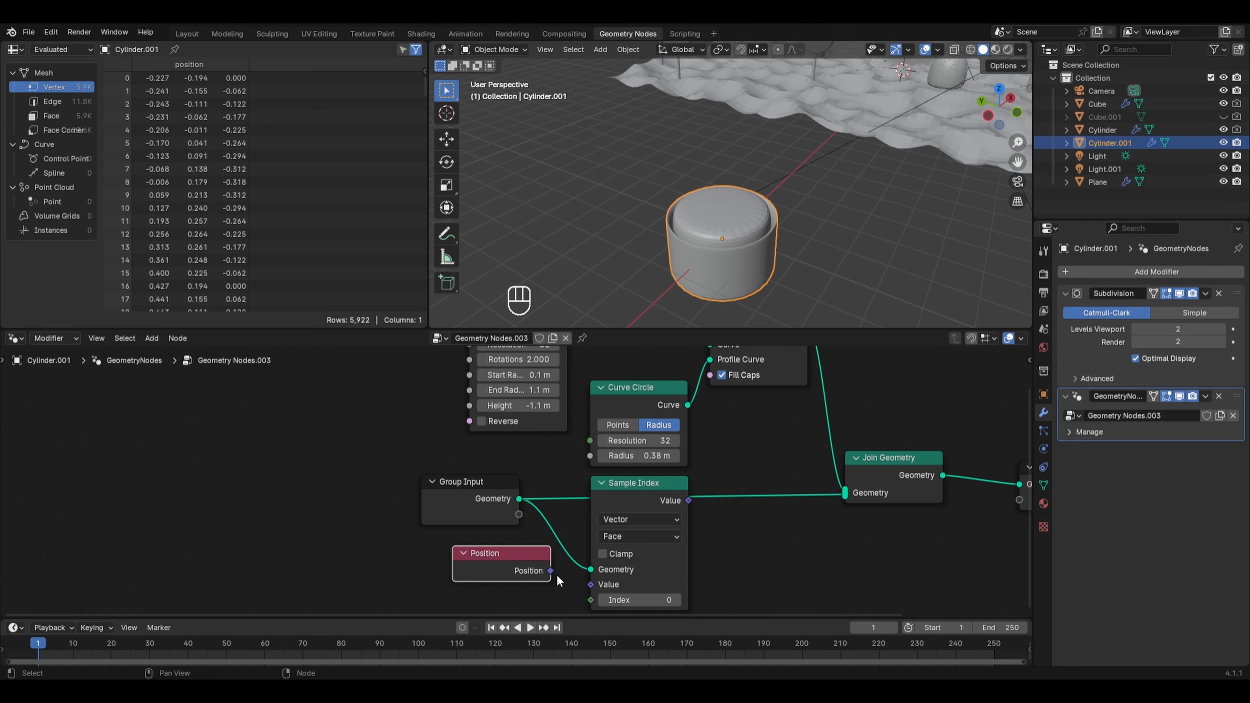
{"action": "left_click_drag", "start_coordinate": [551, 572], "coordinate": [590, 584]}
{"action": "scroll", "coordinate": [740, 449], "scroll_direction": "down", "scroll_amount": 2}
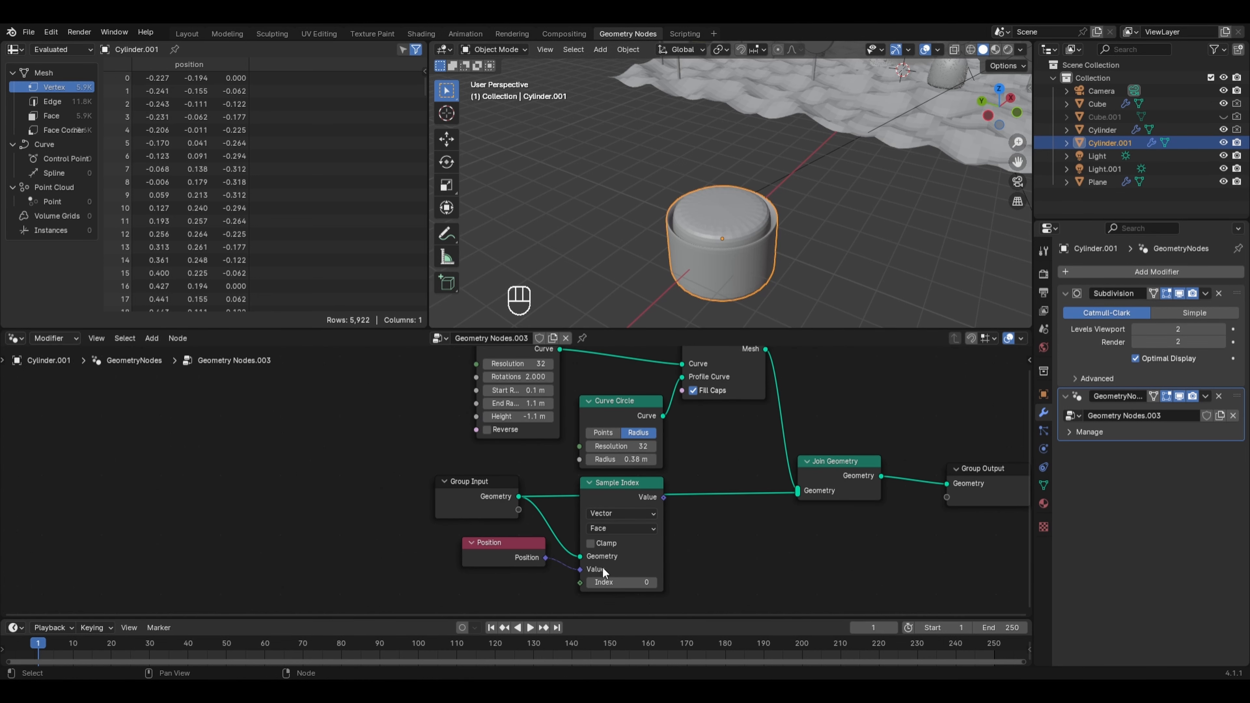
Insert a Set Position node between Curve to Mesh and Join Geometry, with its Offset driven by the Sample Index value
{"action": "middle_click_drag", "start_coordinate": [685, 434], "coordinate": [626, 502]}
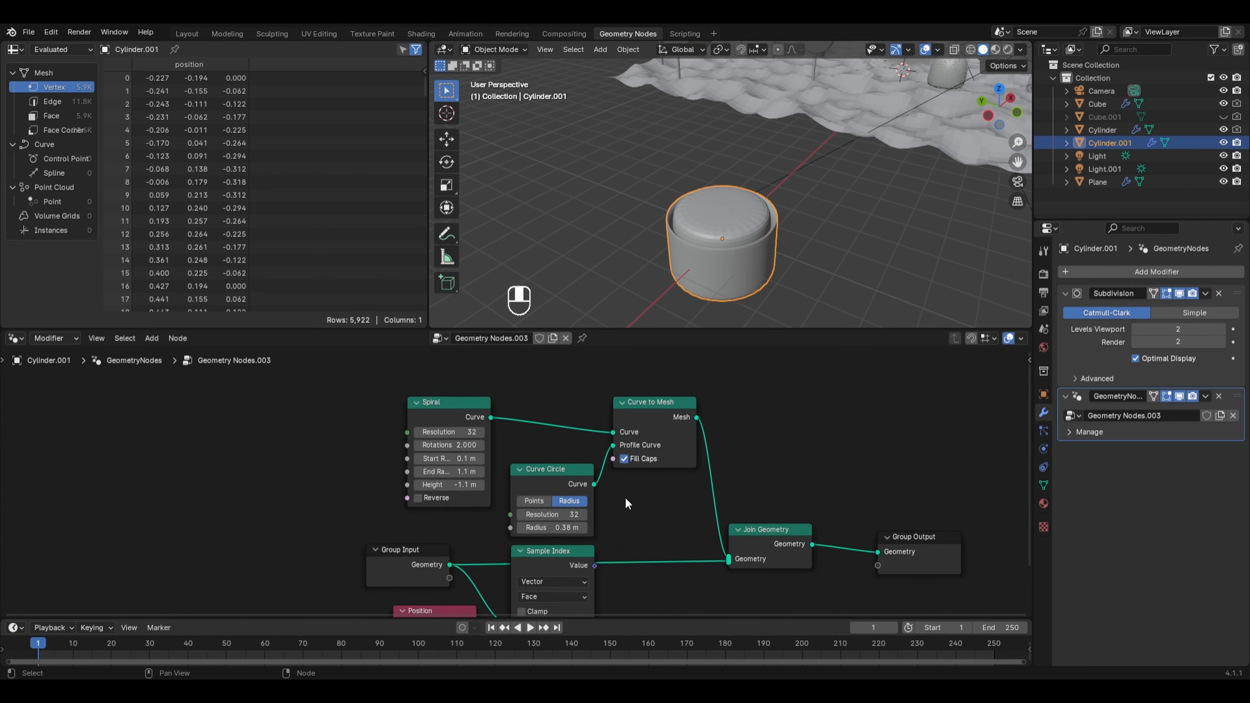
{"action": "left_click_drag", "start_coordinate": [660, 418], "coordinate": [632, 418]}
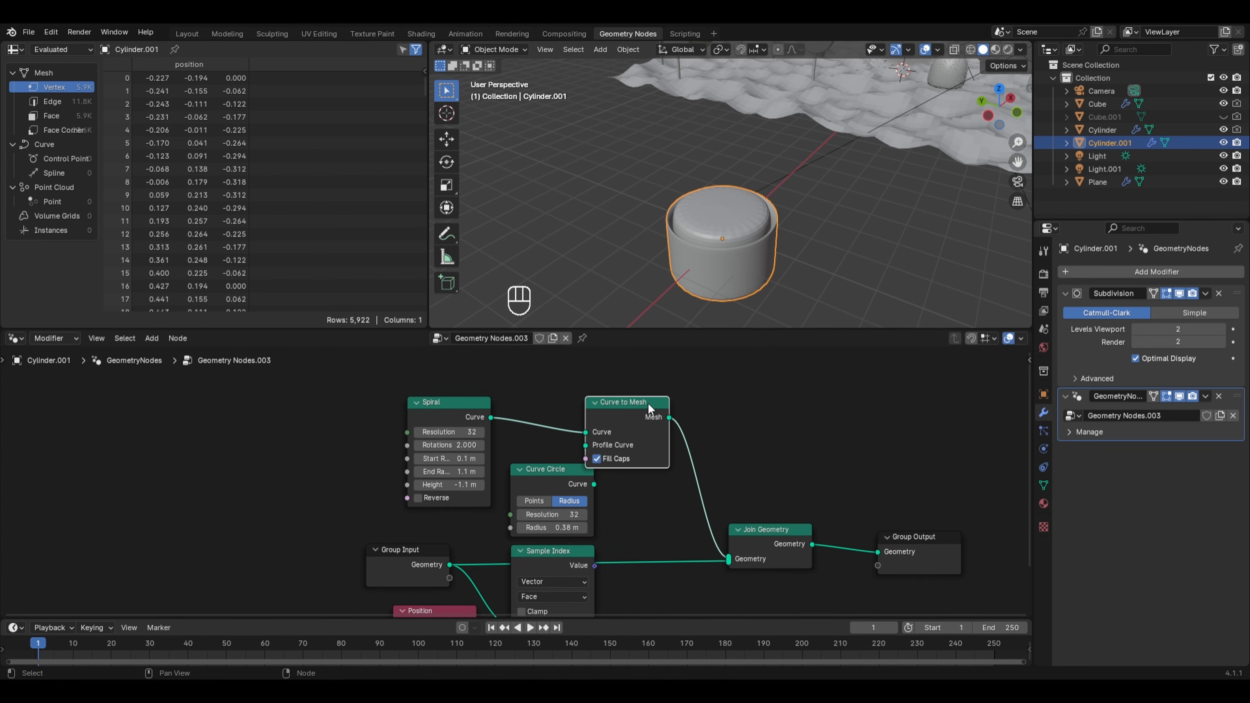
{"action": "key", "text": "shift+a"}
{"action": "mouse_move", "coordinate": [648, 403]}
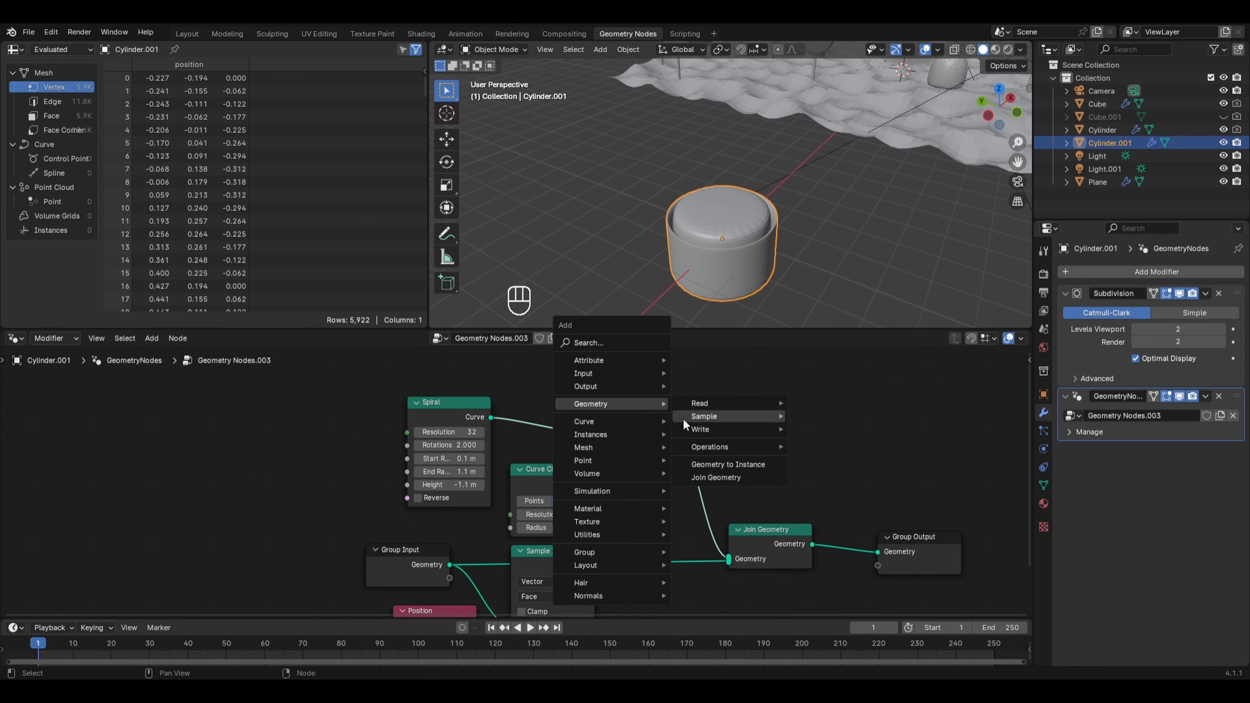
{"action": "mouse_move", "coordinate": [683, 430]}
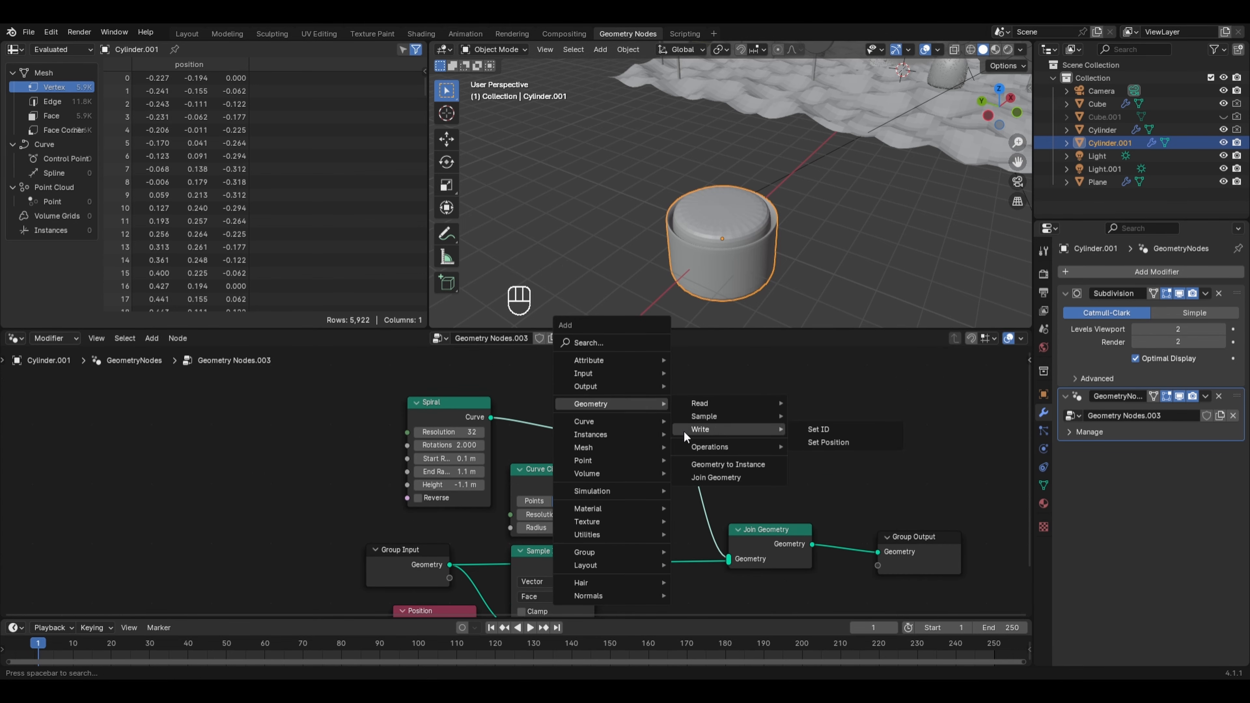
{"action": "left_click", "coordinate": [819, 444]}
{"action": "left_click", "coordinate": [716, 409]}
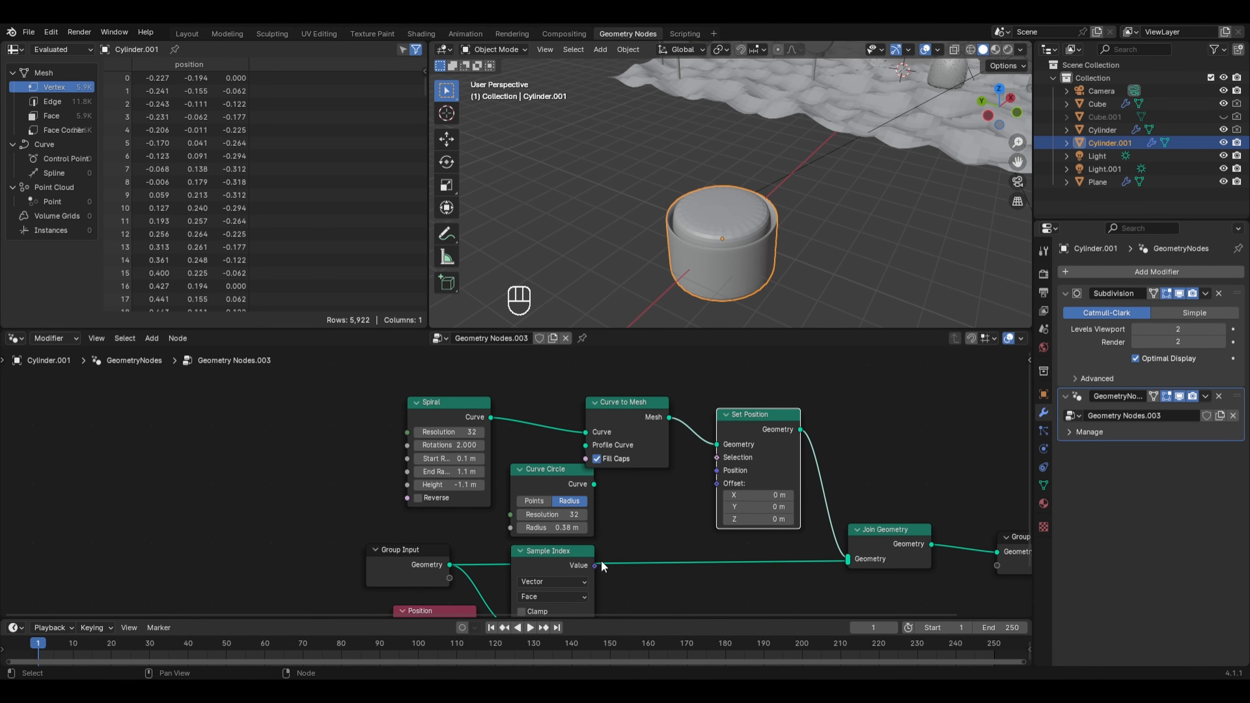
{"action": "left_click_drag", "start_coordinate": [595, 565], "coordinate": [717, 491]}
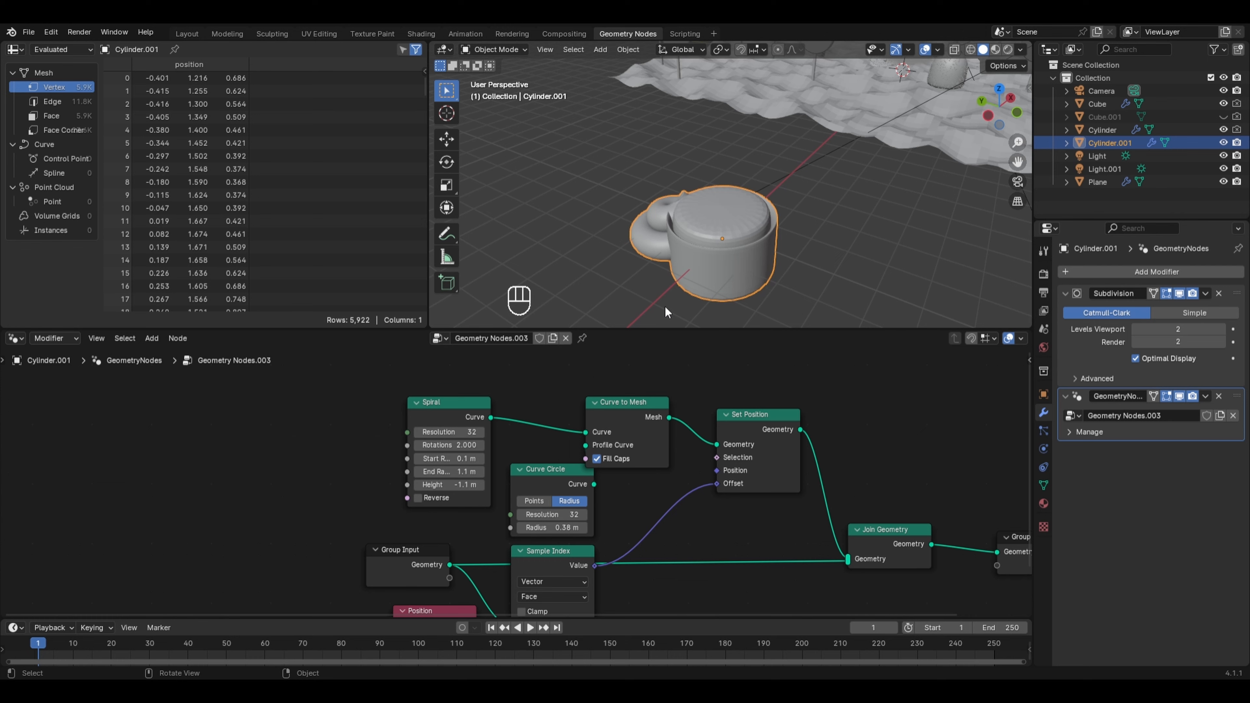
{"action": "middle_click_drag", "start_coordinate": [639, 461], "coordinate": [657, 400]}
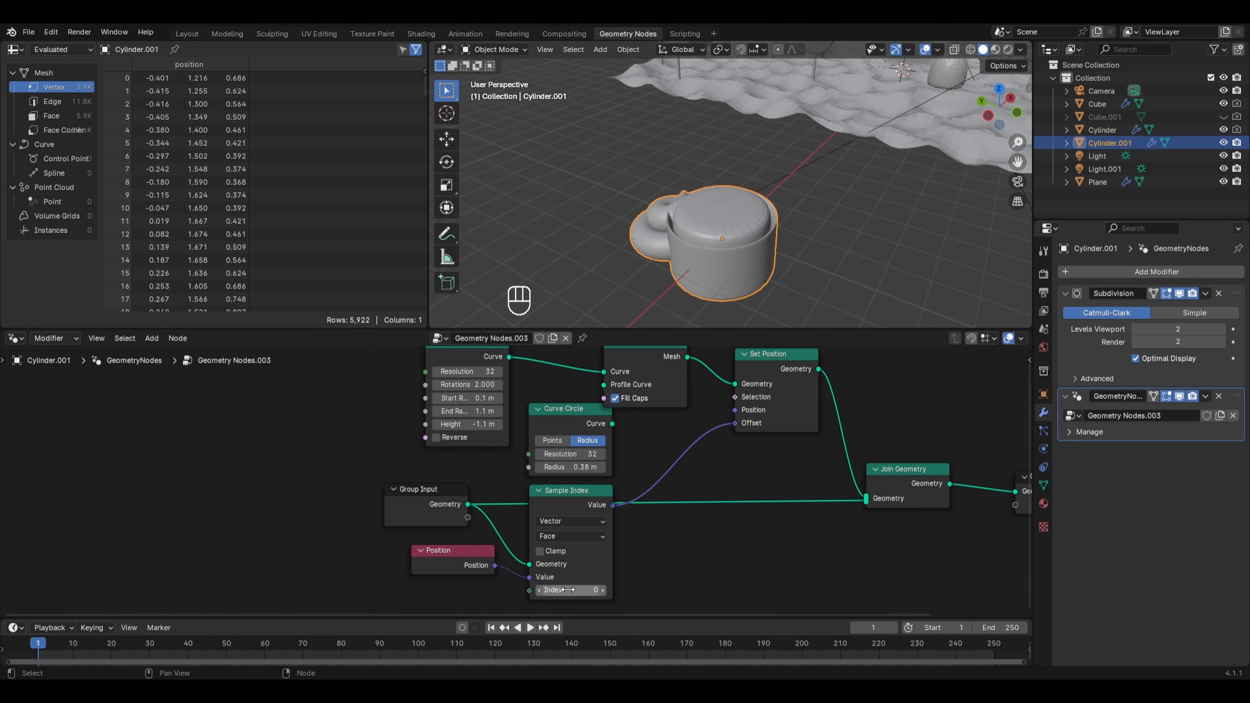
{"action": "mouse_move", "coordinate": [567, 589]}
{"action": "left_mouse_down"}
{"action": "mouse_move", "coordinate": [645, 589]}
{"action": "mouse_move", "coordinate": [572, 591]}
{"action": "left_mouse_up"}
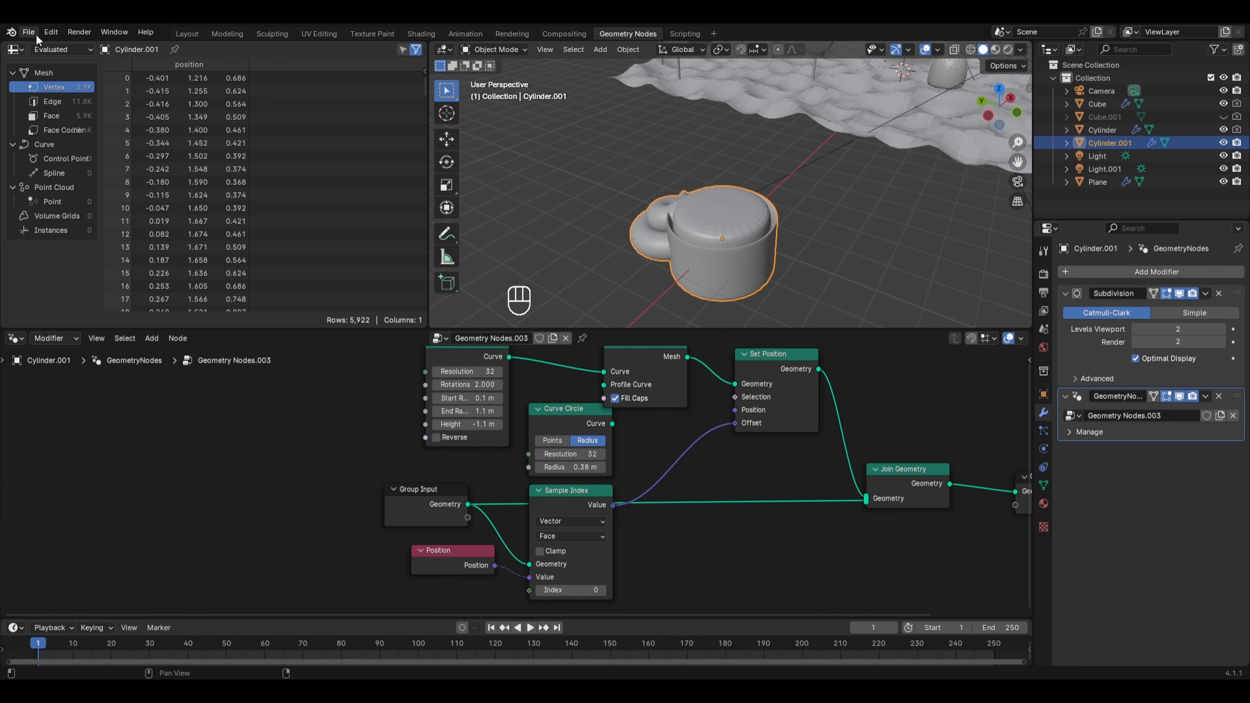
Enable Developer Extras in the Interface preferences and close the preferences window
{"action": "left_click", "coordinate": [53, 31]}
{"action": "left_click", "coordinate": [68, 198]}
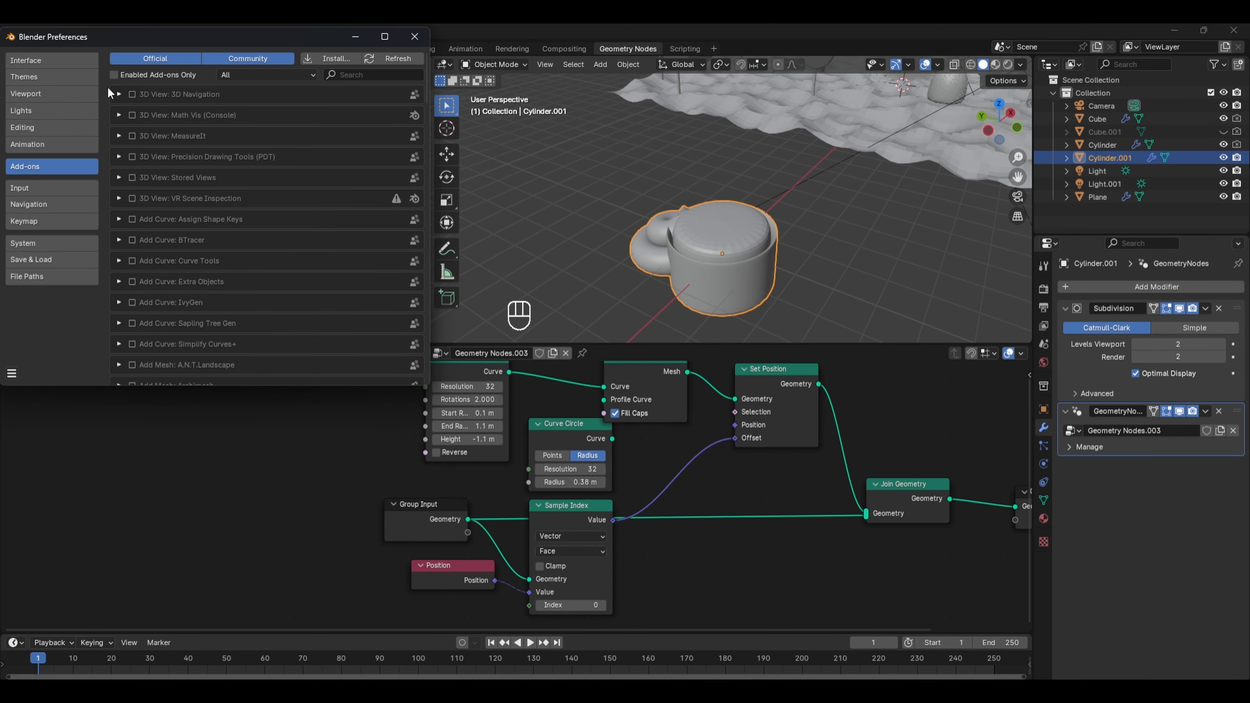
{"action": "left_click", "coordinate": [70, 60]}
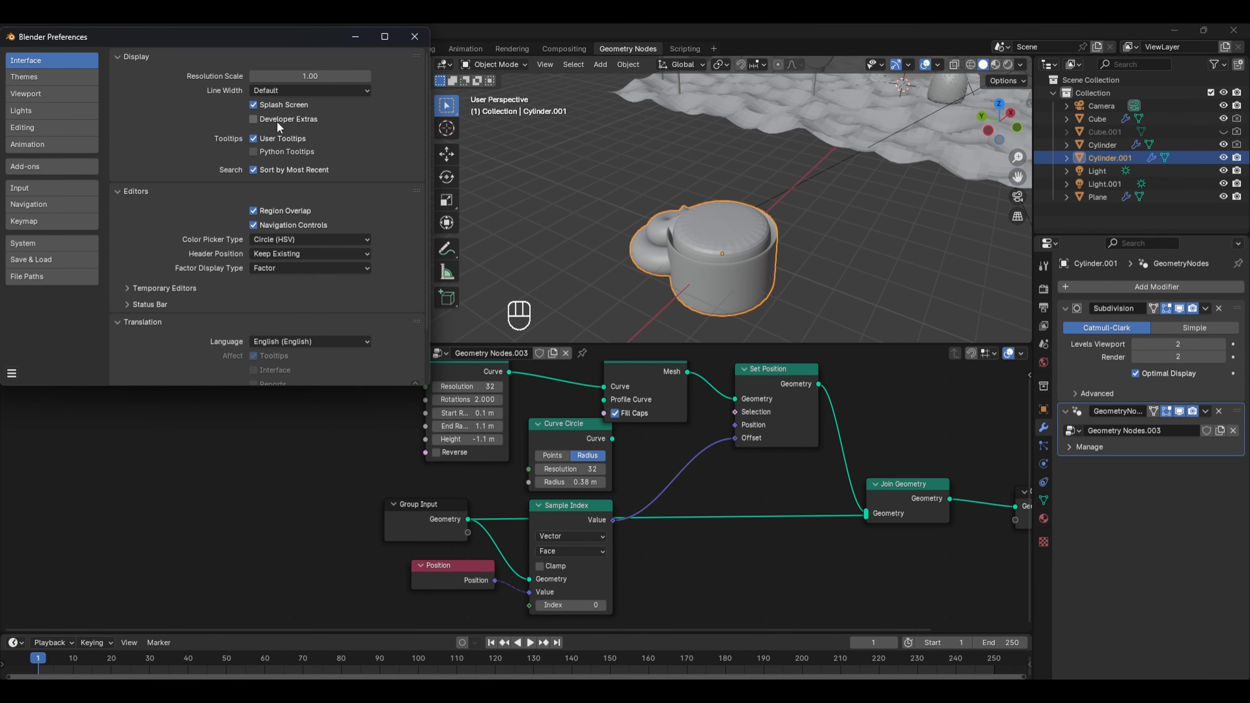
{"action": "left_click", "coordinate": [280, 119]}
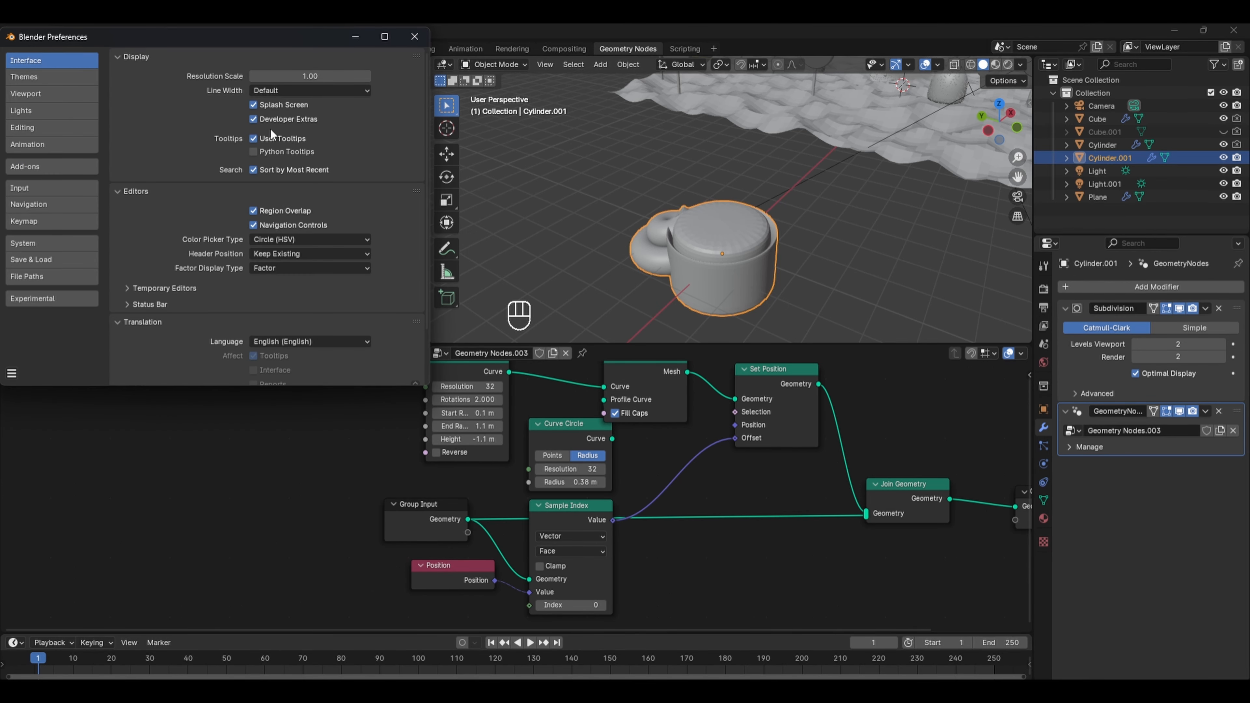
{"action": "left_click", "coordinate": [415, 37]}
Enter Edit Mode on the cup cylinder and turn on the Indices overlay for the selected top face
{"action": "key", "text": "Tab"}
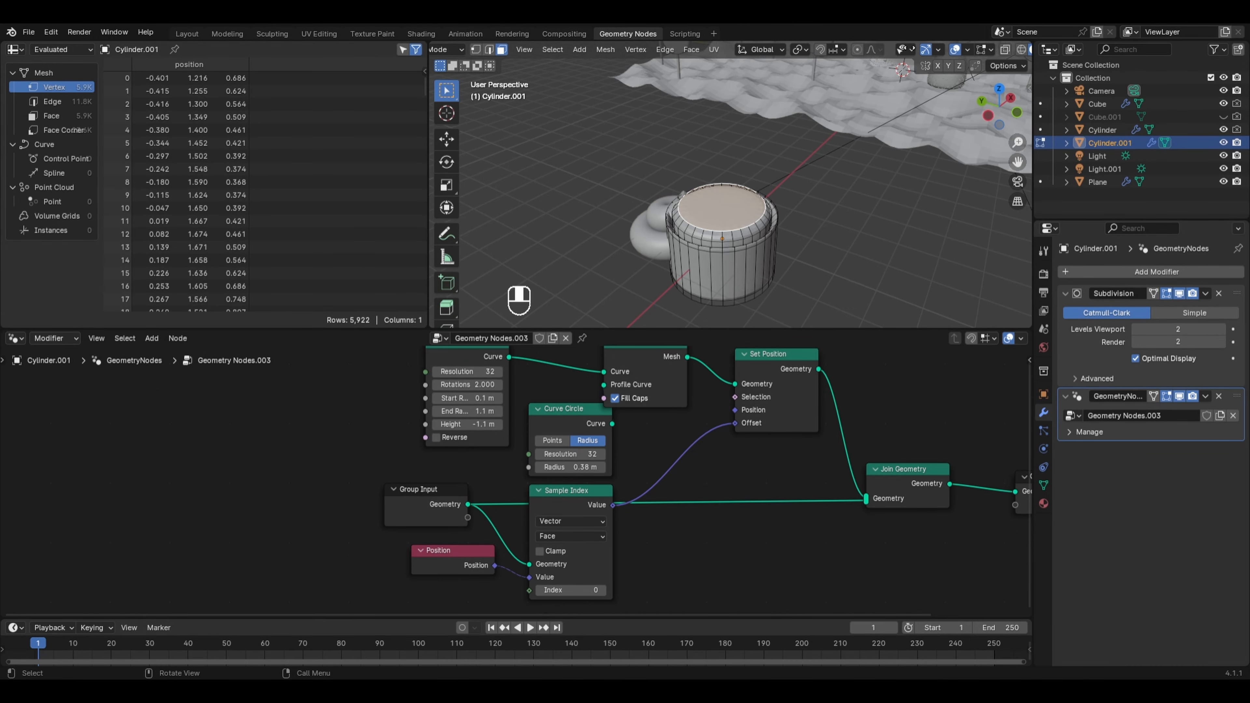
{"action": "scroll", "coordinate": [934, 50], "scroll_direction": "down", "scroll_amount": 2}
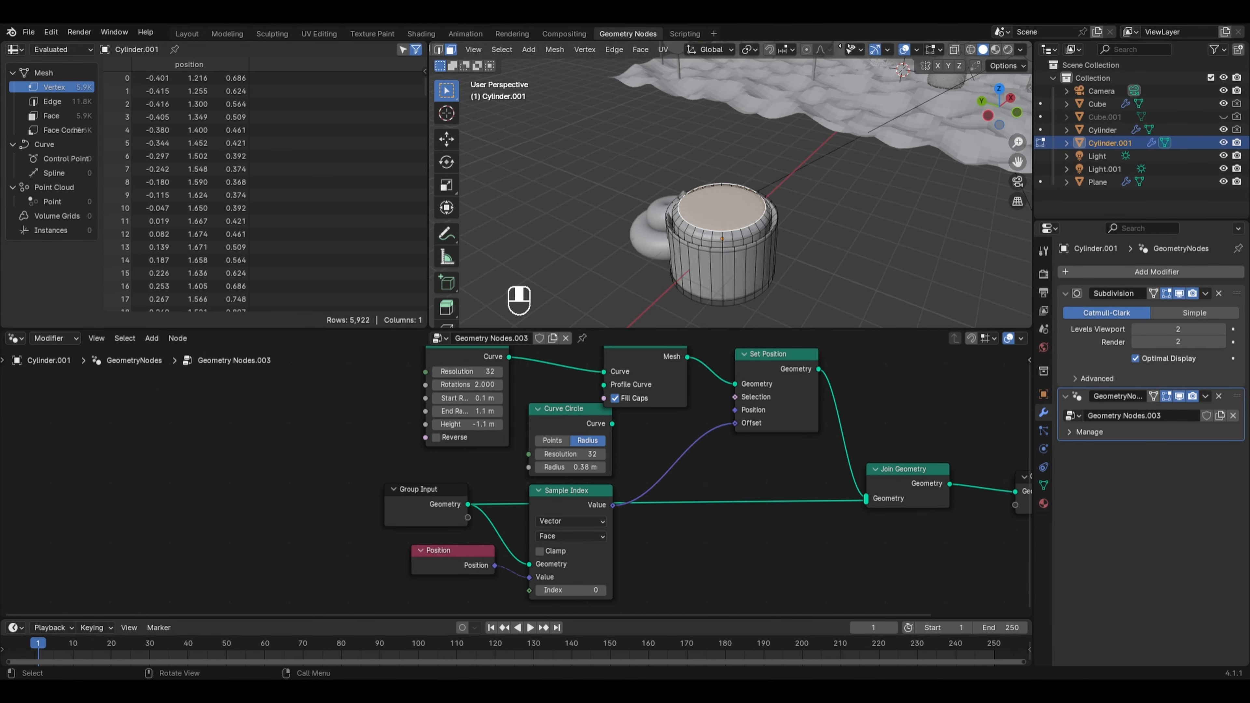
{"action": "left_click", "coordinate": [934, 49]}
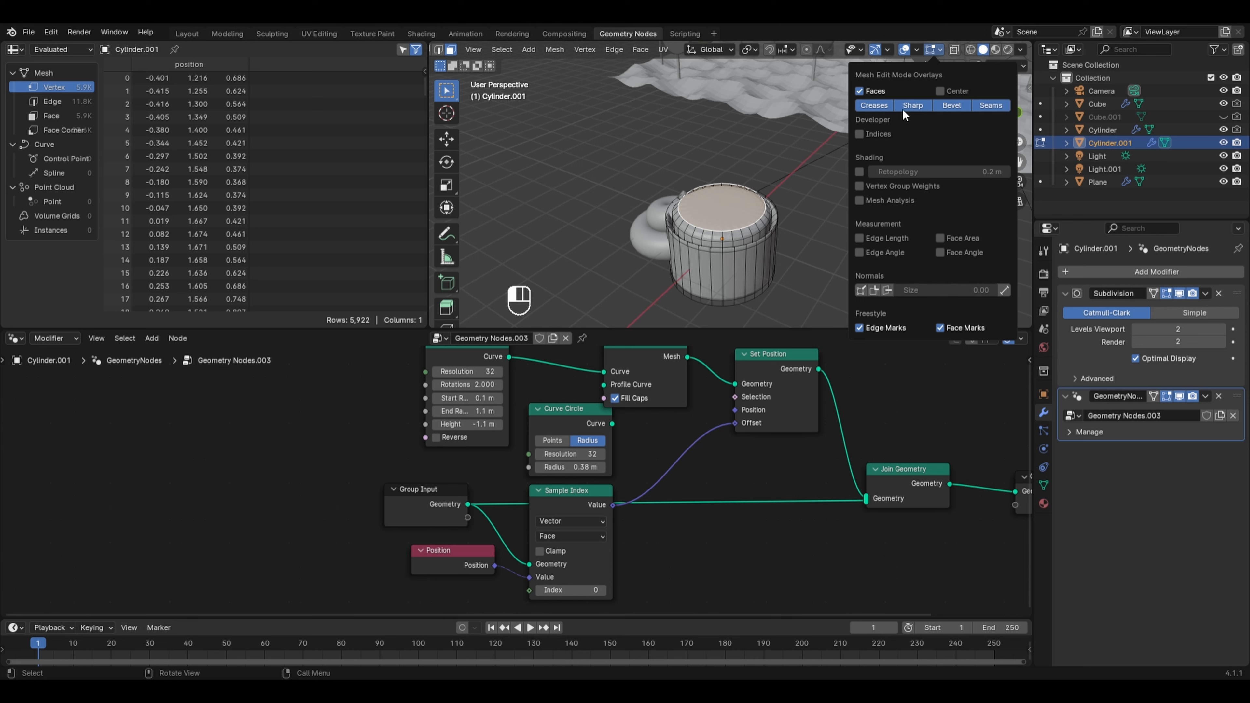
{"action": "left_click", "coordinate": [880, 134]}
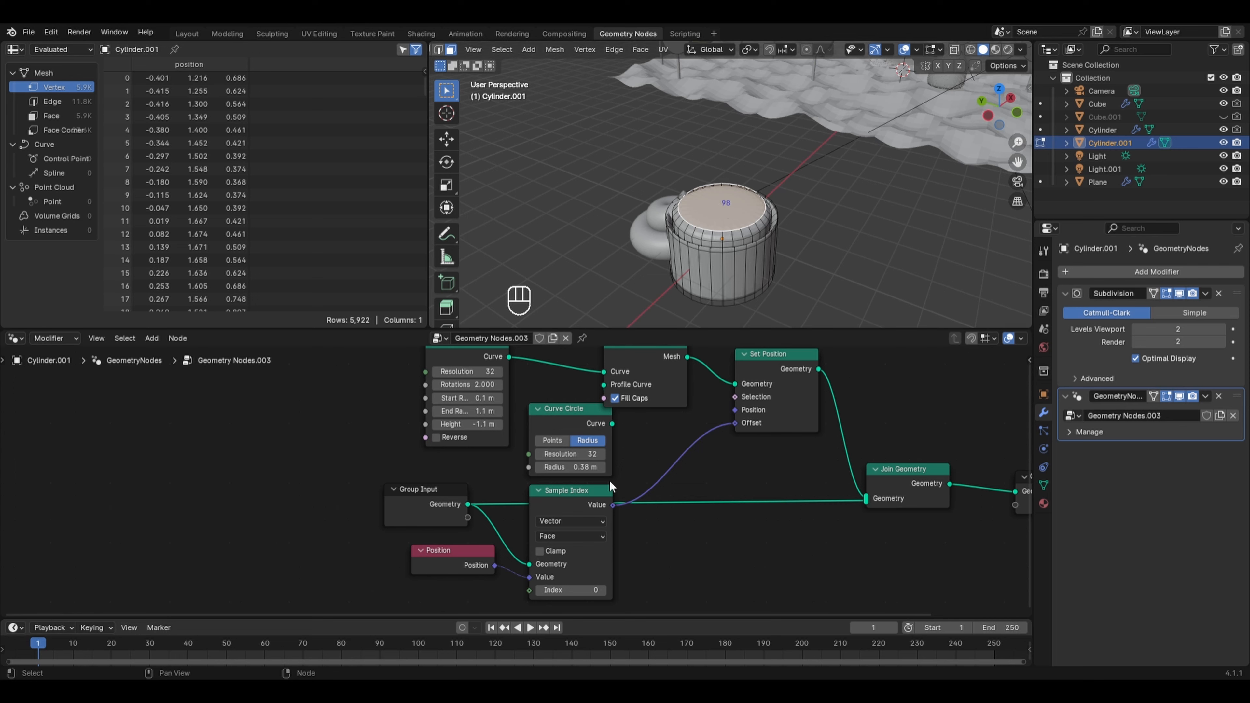
Set the Sample Index node's Index to 98 to target the cup's top face
{"action": "left_click", "coordinate": [567, 591]}
{"action": "type", "text": "98"}
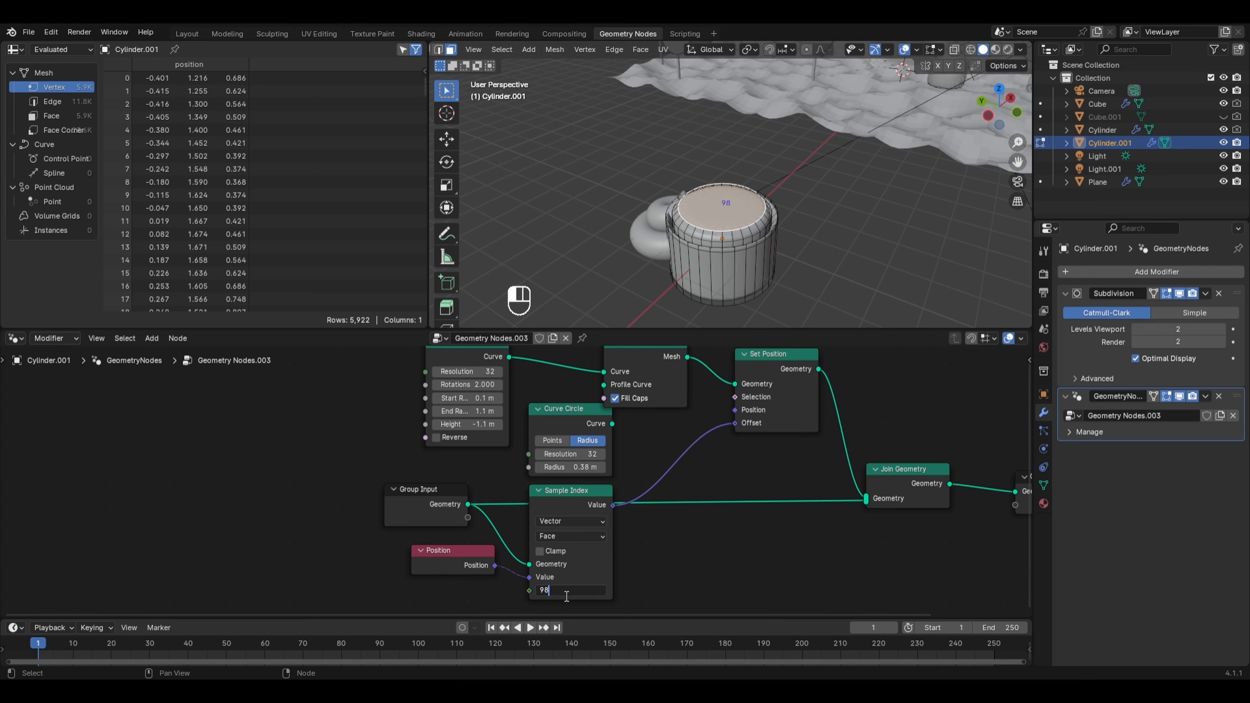
{"action": "key", "text": "Return"}
{"action": "middle_click_drag", "start_coordinate": [787, 239], "coordinate": [886, 235]}
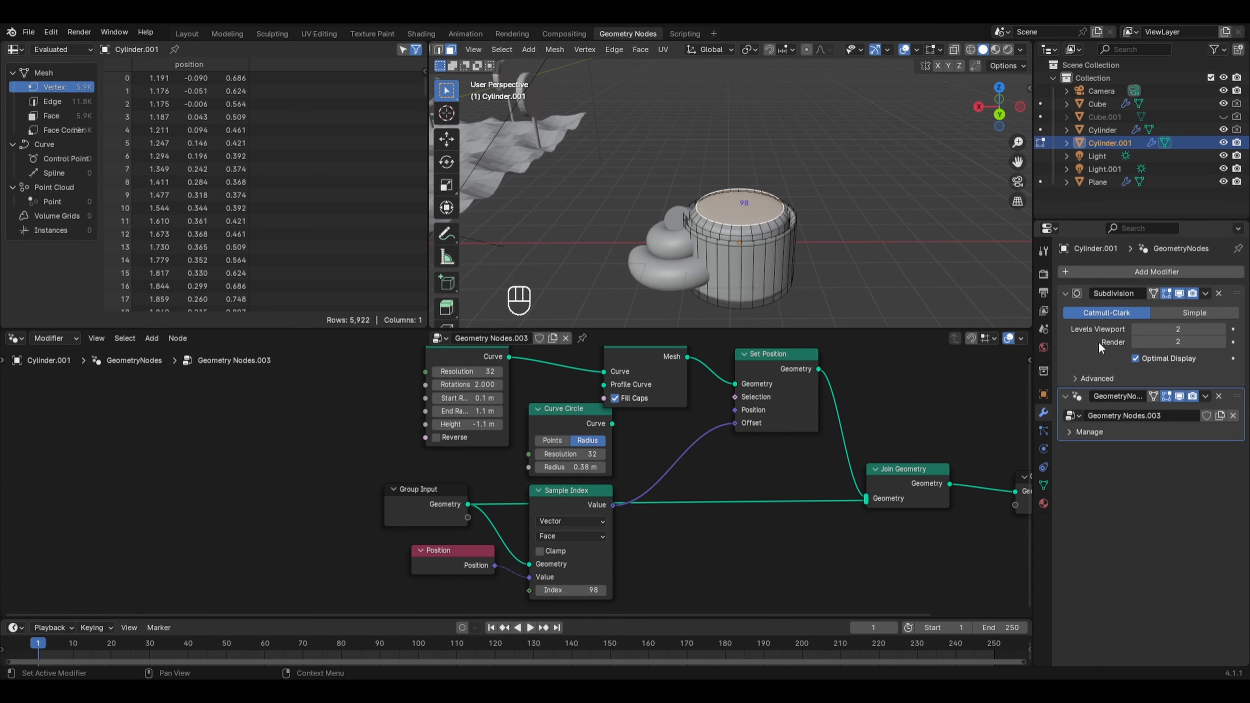
Move the Geometry Nodes modifier above the Subdivision modifier, make it active again and return to Object Mode
{"action": "left_click", "coordinate": [1238, 295]}
{"action": "left_click_drag", "start_coordinate": [1238, 297], "coordinate": [1241, 416]}
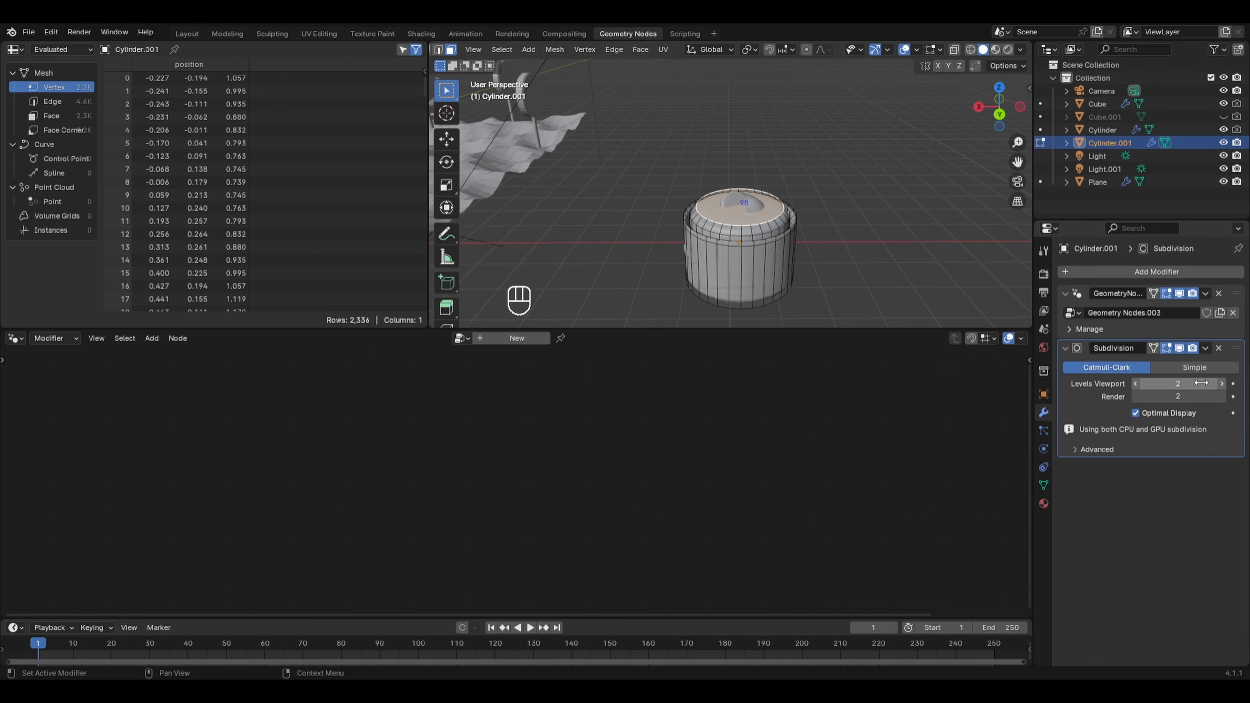
{"action": "middle_click_drag", "start_coordinate": [837, 295], "coordinate": [771, 198]}
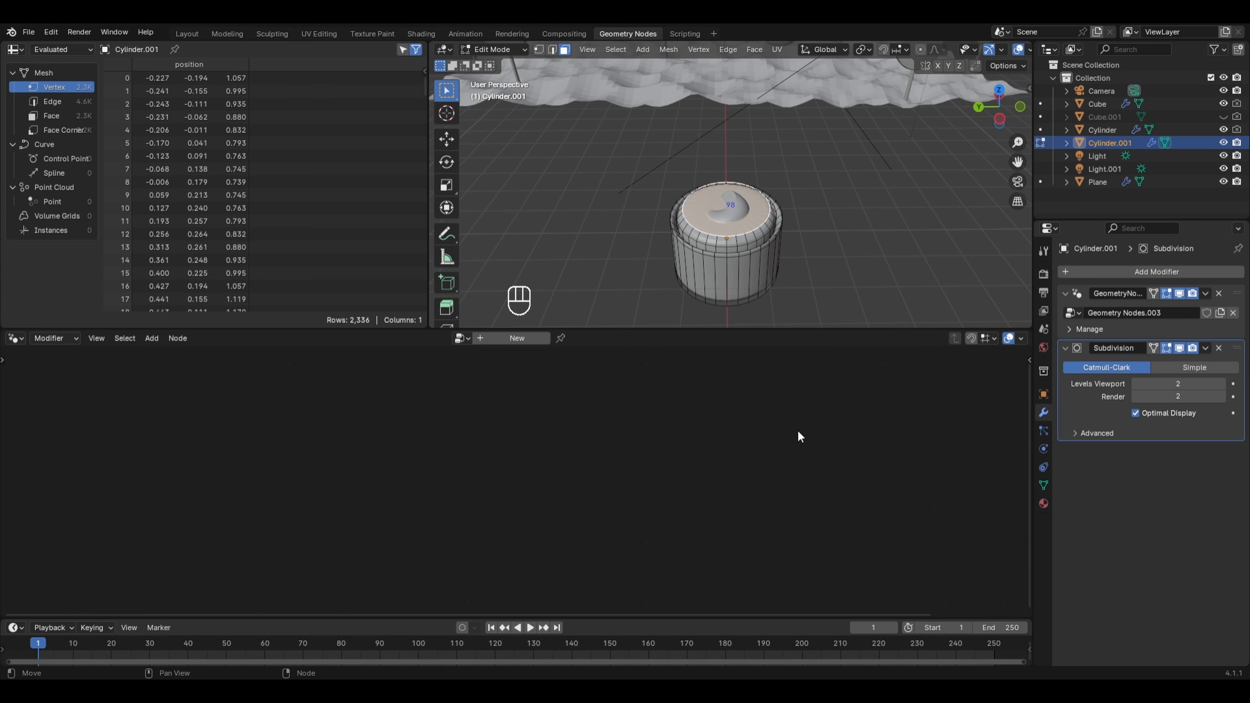
{"action": "left_click", "coordinate": [1238, 295]}
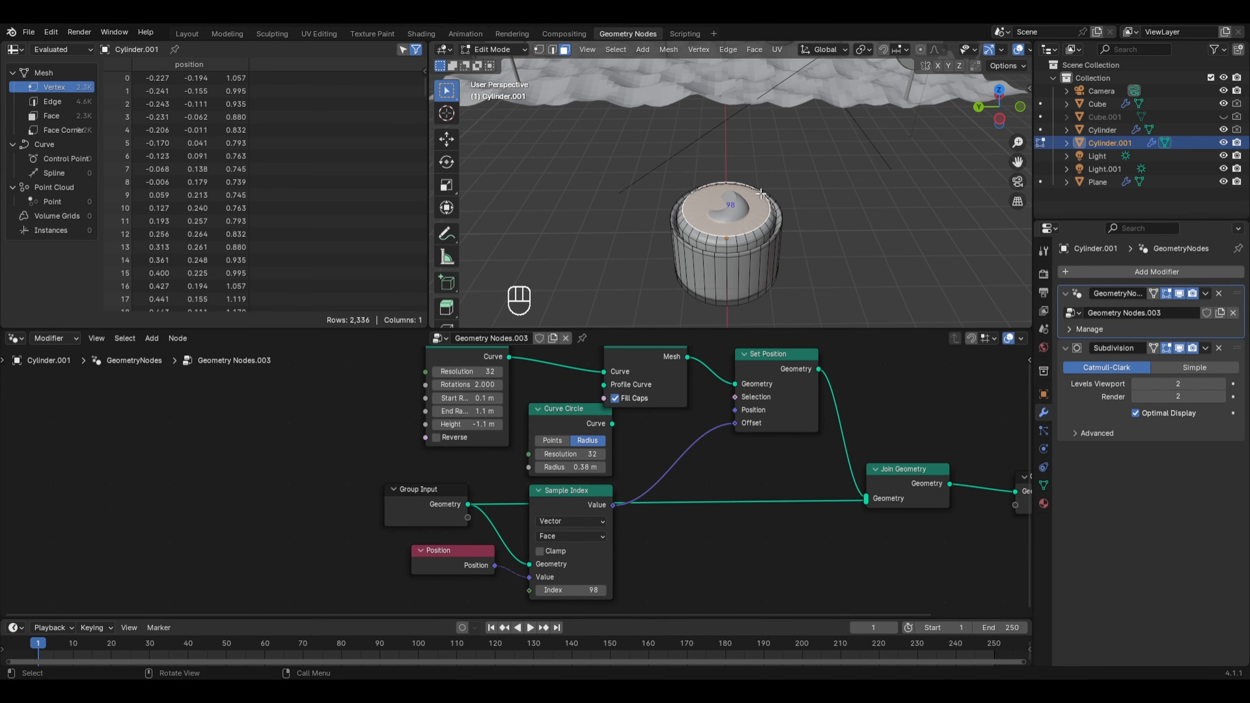
{"action": "key", "text": "Tab"}
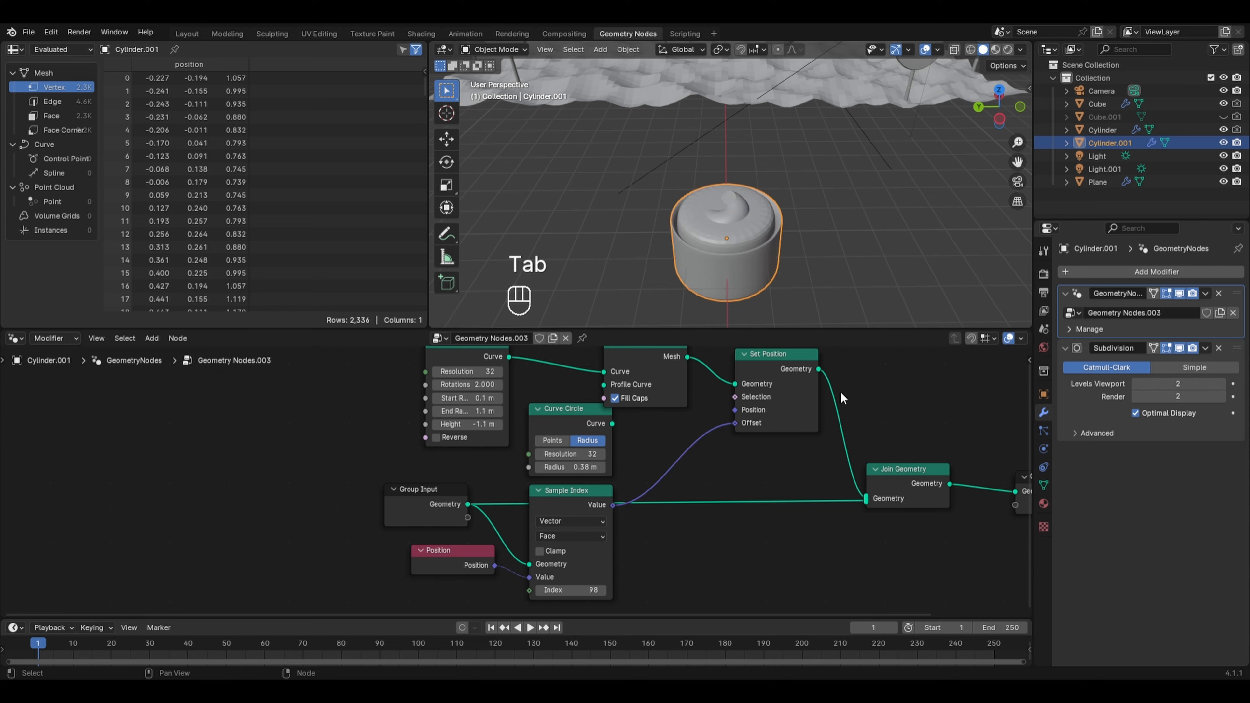
Insert a Transform Geometry node between Set Position and Join Geometry
{"action": "key", "text": "shift+a"}
{"action": "mouse_move", "coordinate": [802, 455]}
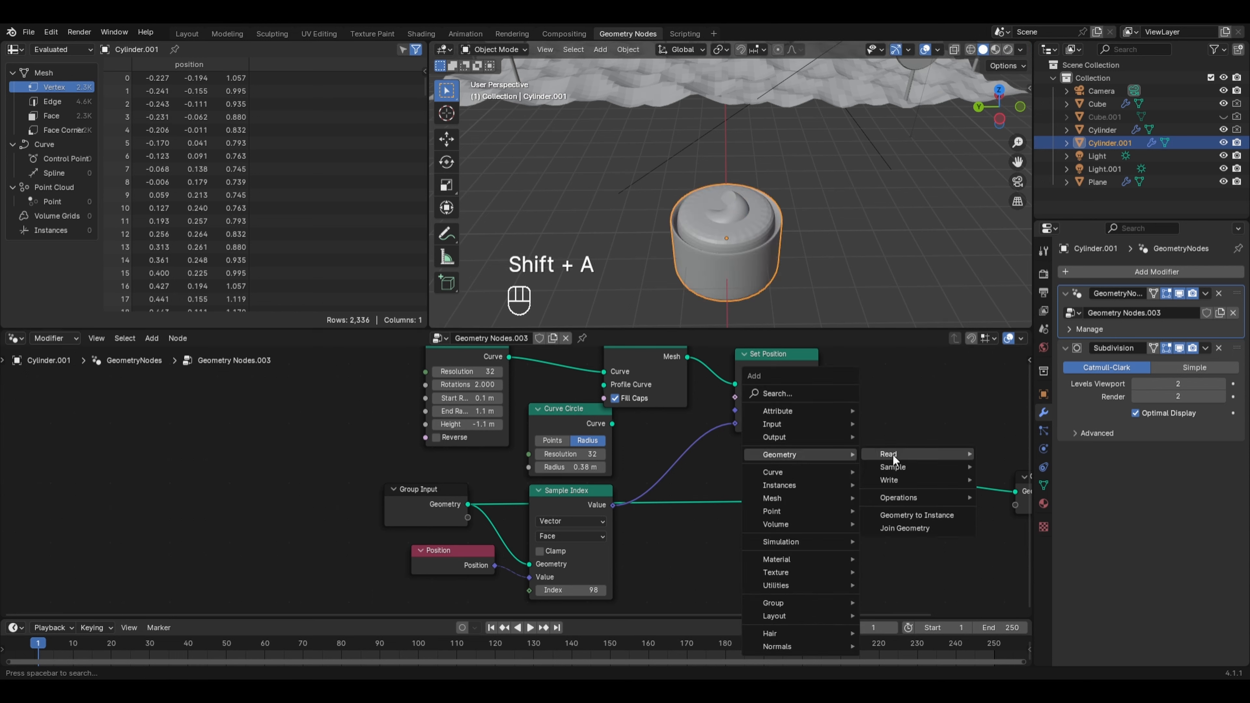
{"action": "mouse_move", "coordinate": [904, 496]}
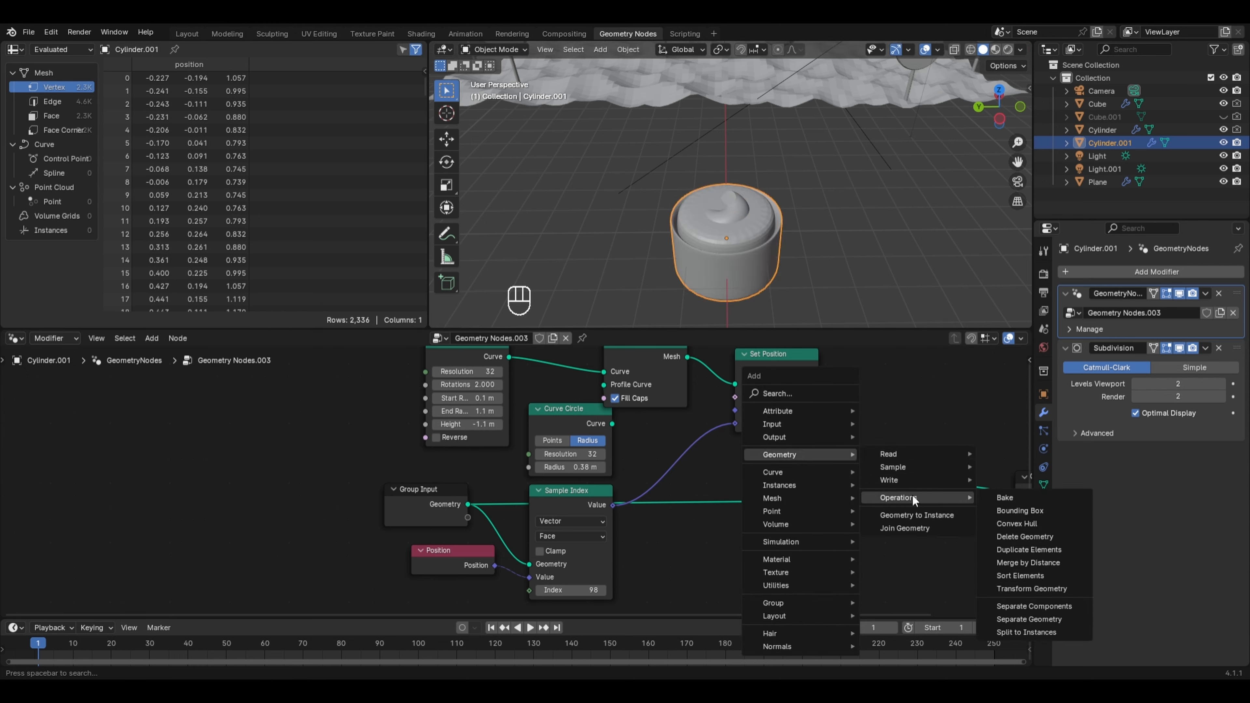
{"action": "left_click", "coordinate": [1024, 591]}
{"action": "left_click", "coordinate": [862, 382]}
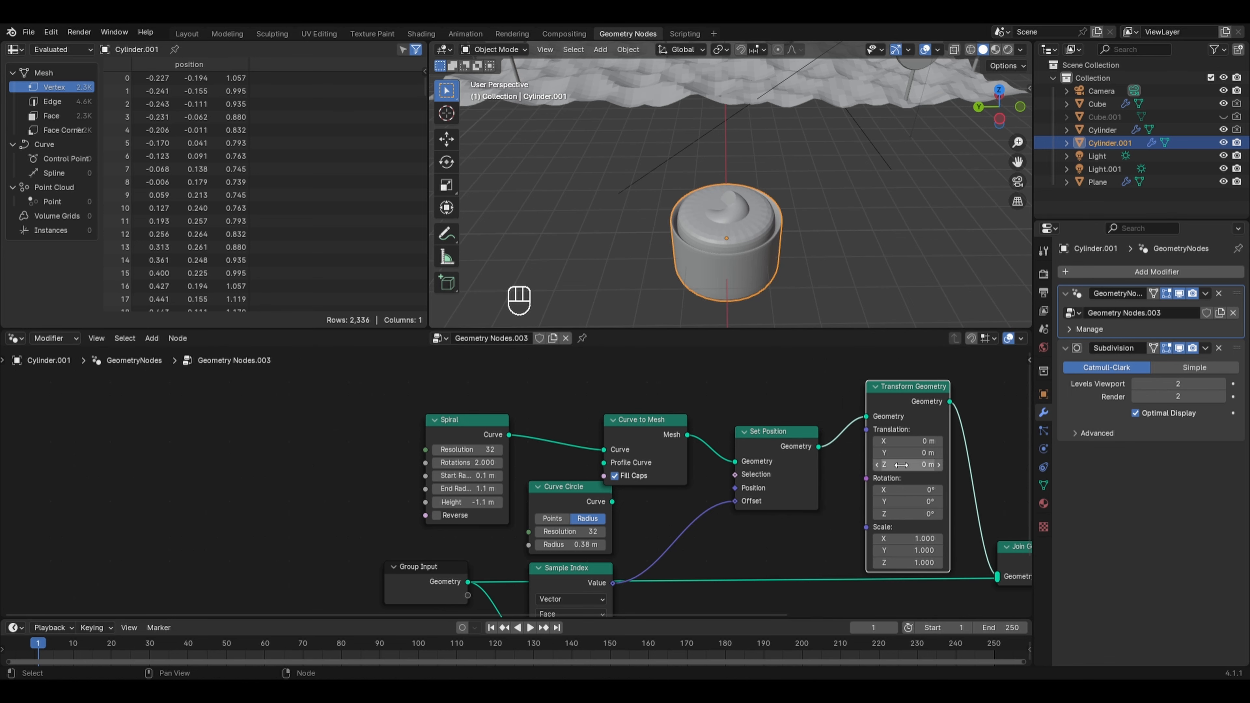
Raise the cream spiral by setting the Transform Geometry node's Z translation to 0.6 m
{"action": "left_click_drag", "start_coordinate": [904, 465], "coordinate": [950, 465]}
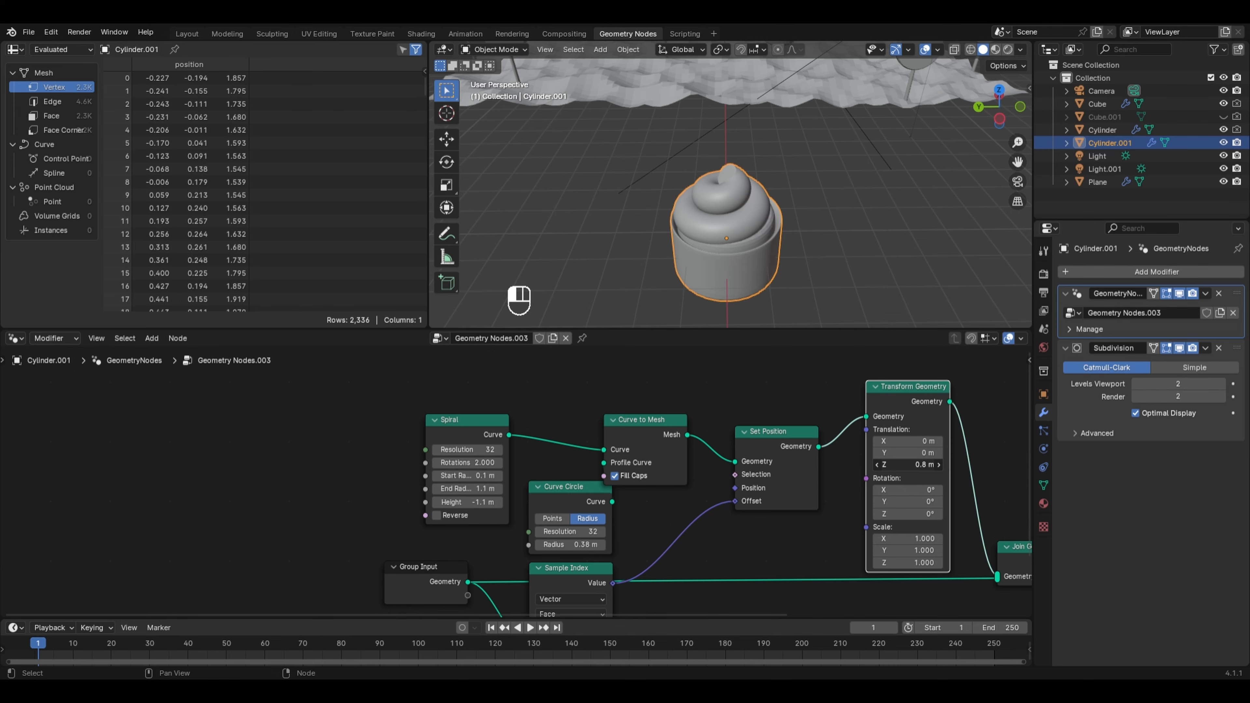
{"action": "mouse_move", "coordinate": [689, 247]}
{"action": "middle_mouse_down"}
{"action": "mouse_move", "coordinate": [622, 255]}
{"action": "mouse_move", "coordinate": [693, 253]}
{"action": "middle_mouse_up"}
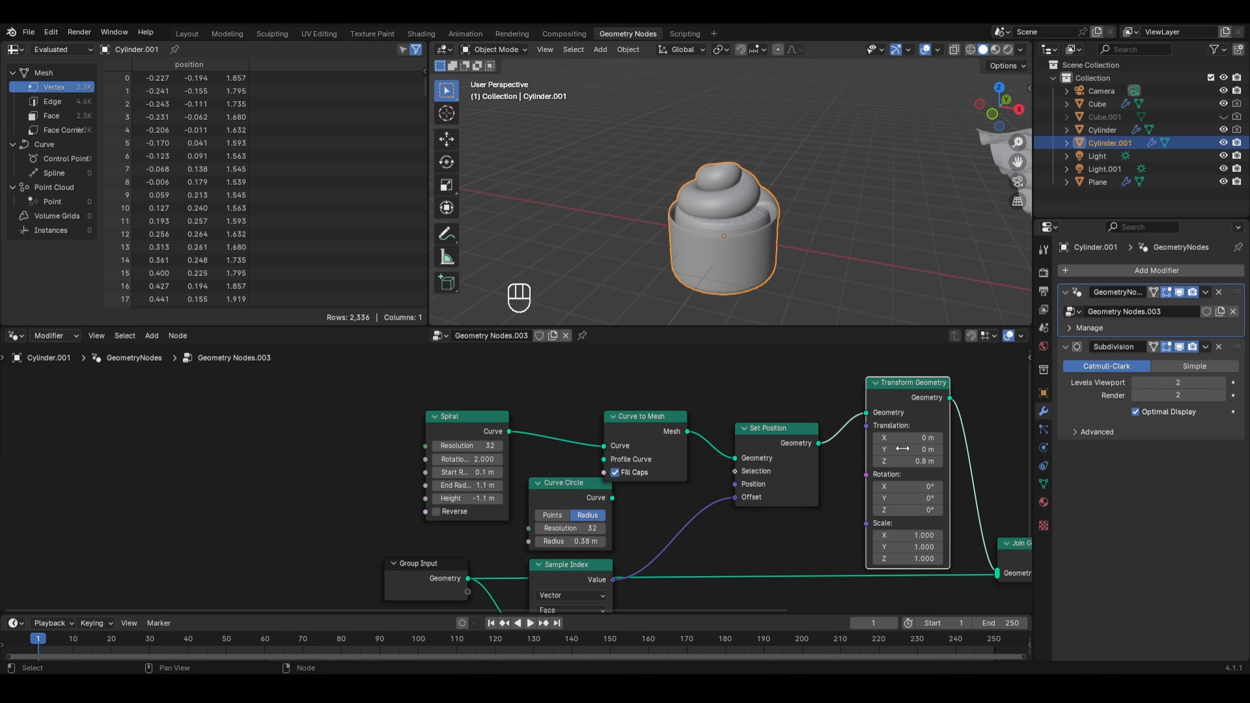
{"action": "middle_click_drag", "start_coordinate": [864, 254], "coordinate": [798, 257]}
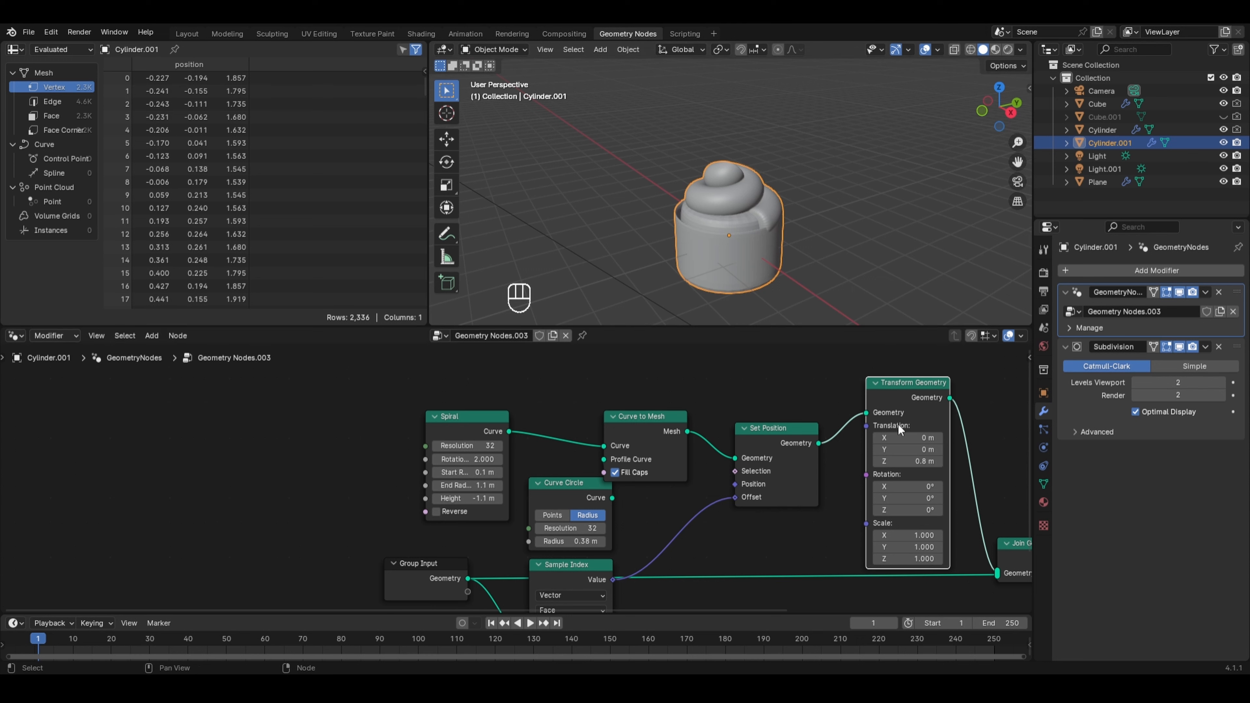
{"action": "left_click_drag", "start_coordinate": [912, 461], "coordinate": [893, 462], "text": "shift"}
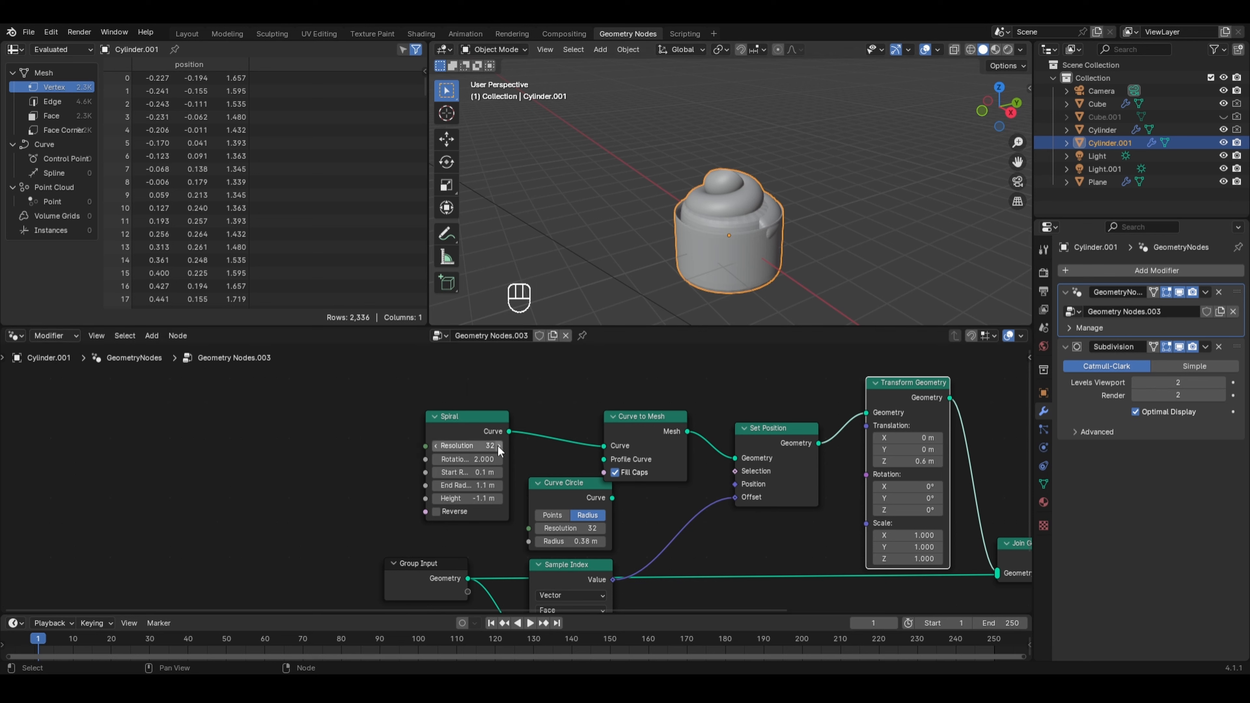
Set the Spiral node's Rotations to 4 and its End Radius to 1.06 m
{"action": "left_click_drag", "start_coordinate": [468, 459], "coordinate": [507, 459]}
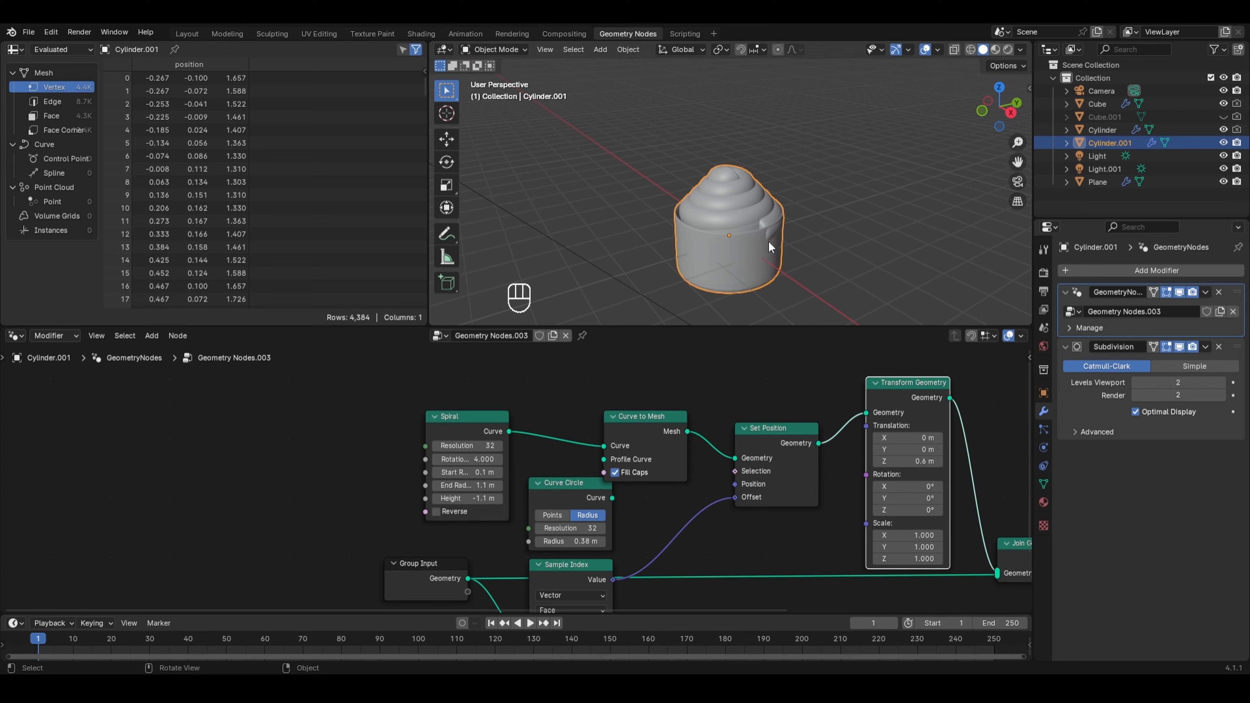
{"action": "scroll", "coordinate": [770, 246], "scroll_direction": "up", "scroll_amount": 2}
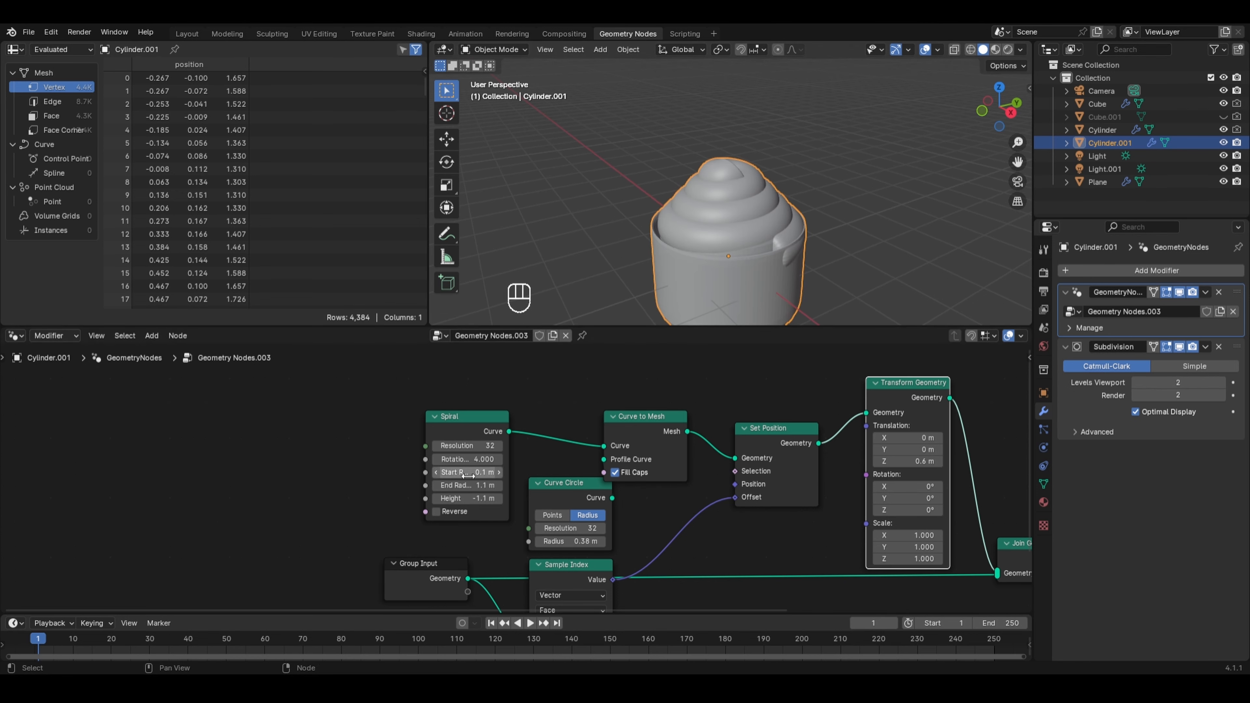
{"action": "left_click_drag", "start_coordinate": [482, 486], "coordinate": [463, 486], "text": "shift"}
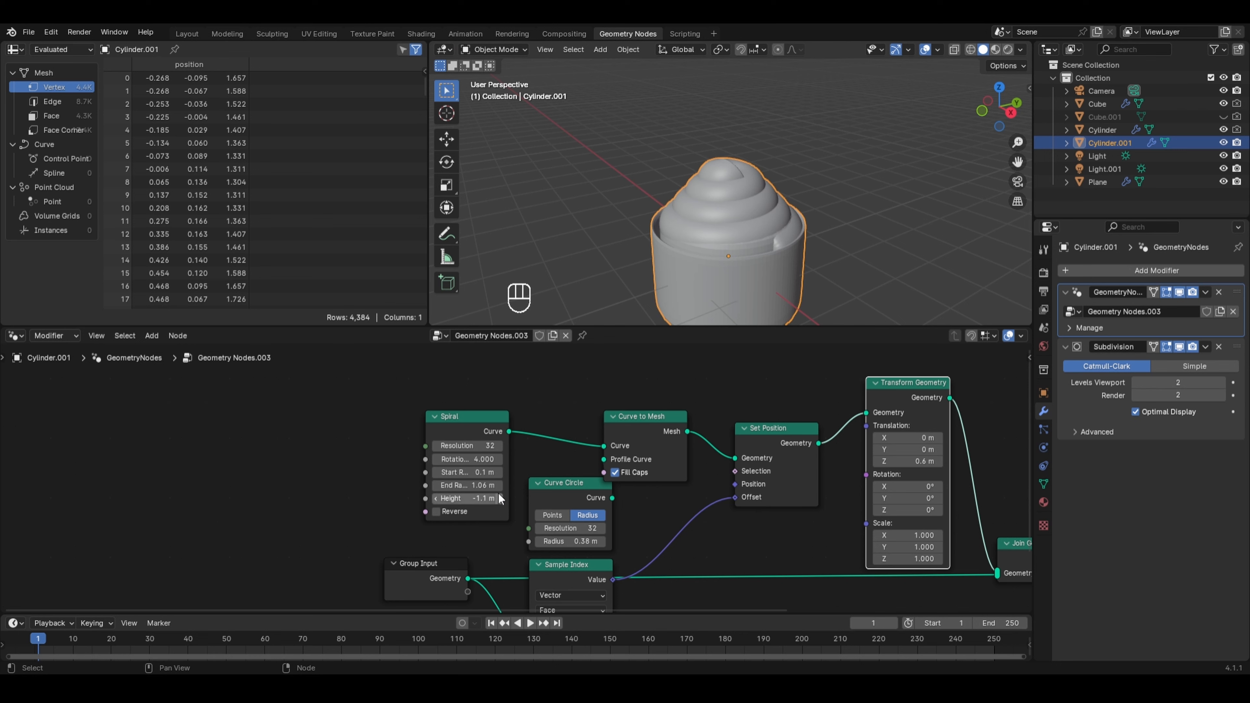
{"action": "middle_click_drag", "start_coordinate": [599, 204], "coordinate": [766, 238]}
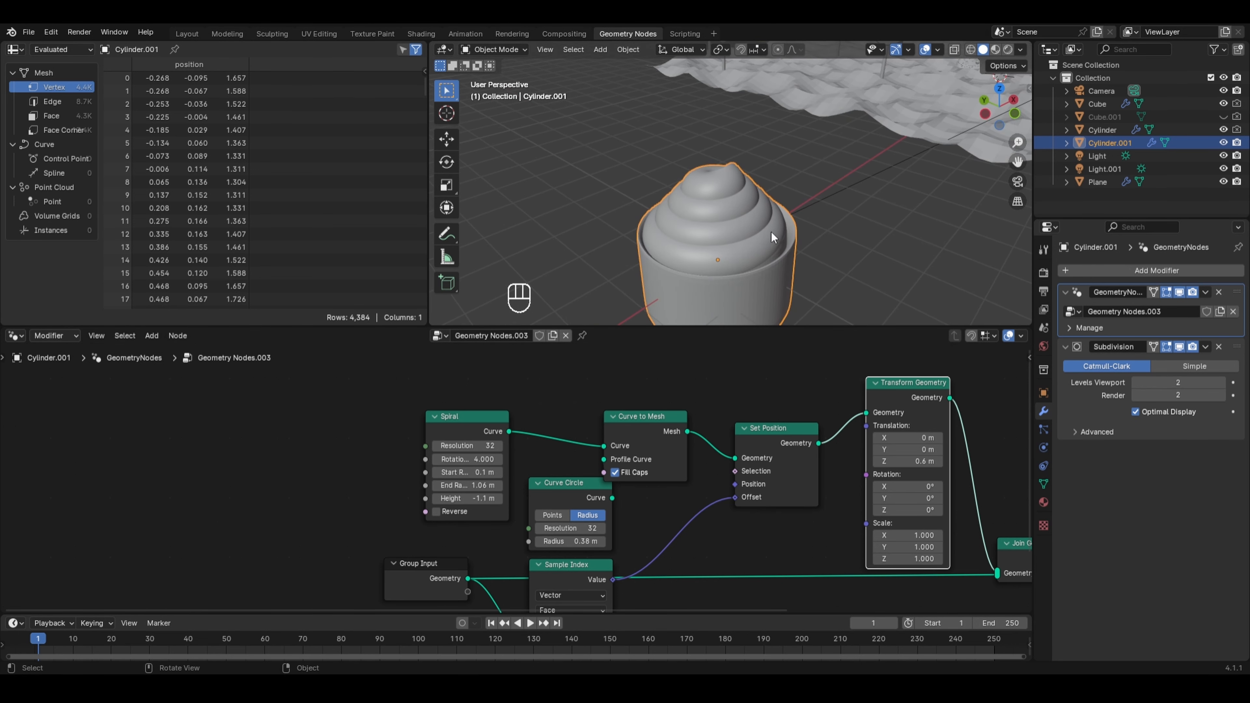
Switch the 3D view to rendered shading and insert a Set Material node between Transform Geometry and Join Geometry
{"action": "left_click", "coordinate": [1008, 49]}
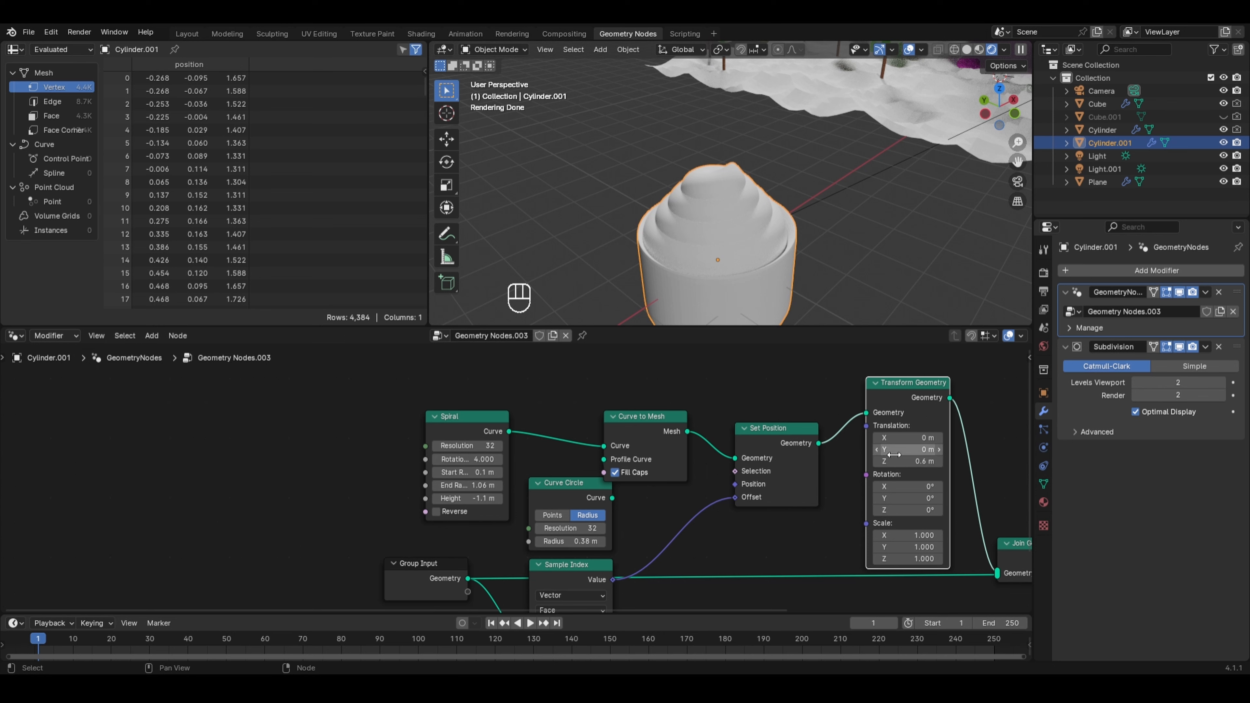
{"action": "scroll", "coordinate": [894, 455], "scroll_direction": "down", "scroll_amount": 2}
{"action": "middle_click_drag", "start_coordinate": [893, 447], "coordinate": [782, 441]}
{"action": "key", "text": "shift+a"}
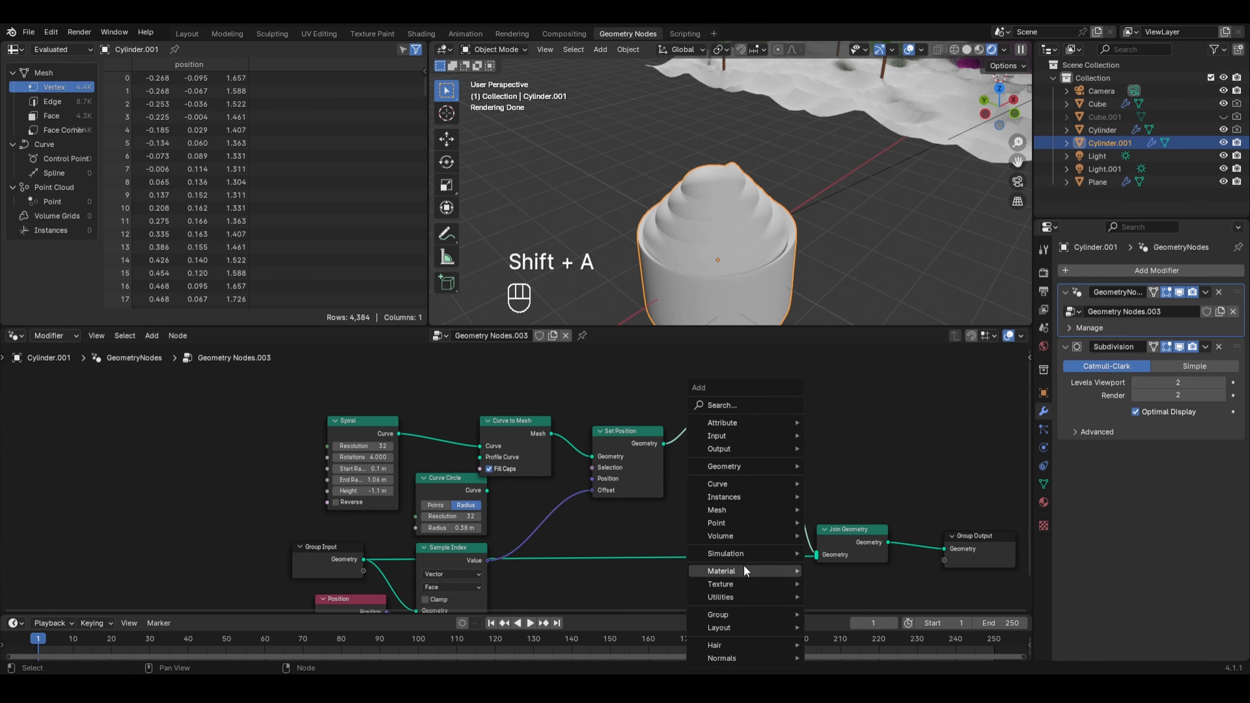
{"action": "mouse_move", "coordinate": [744, 572]}
{"action": "left_click", "coordinate": [845, 616]}
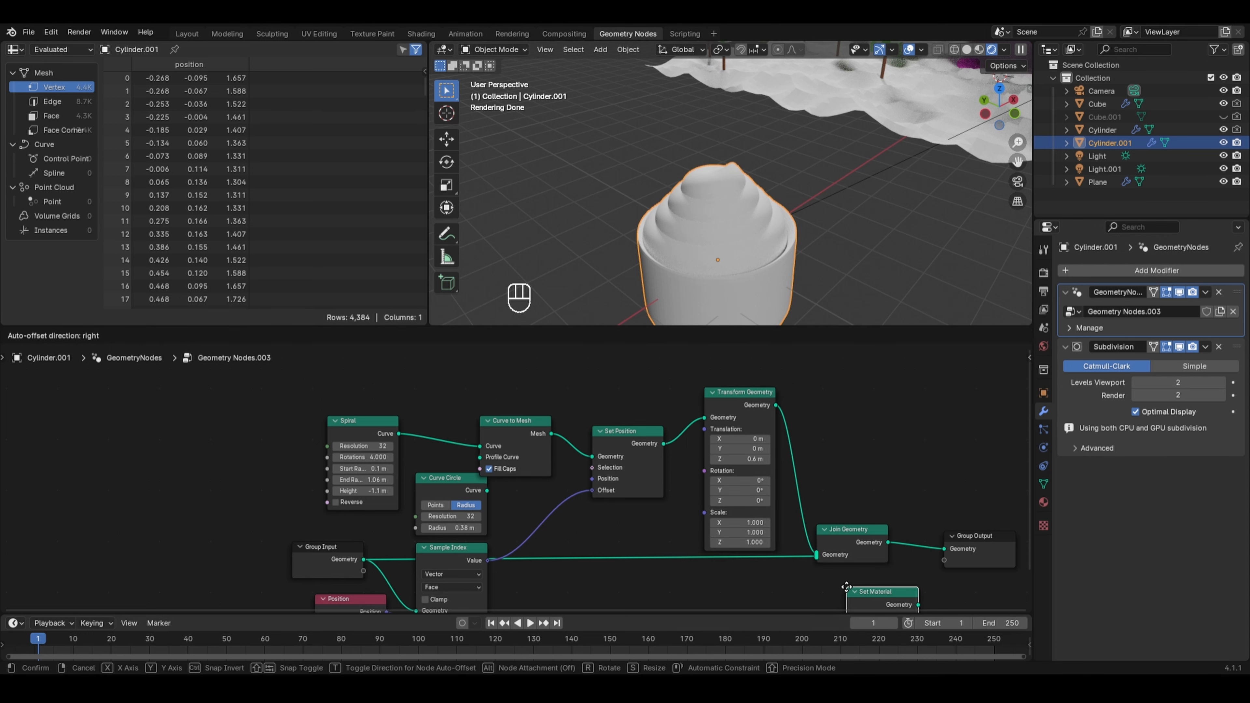
{"action": "left_click", "coordinate": [819, 439]}
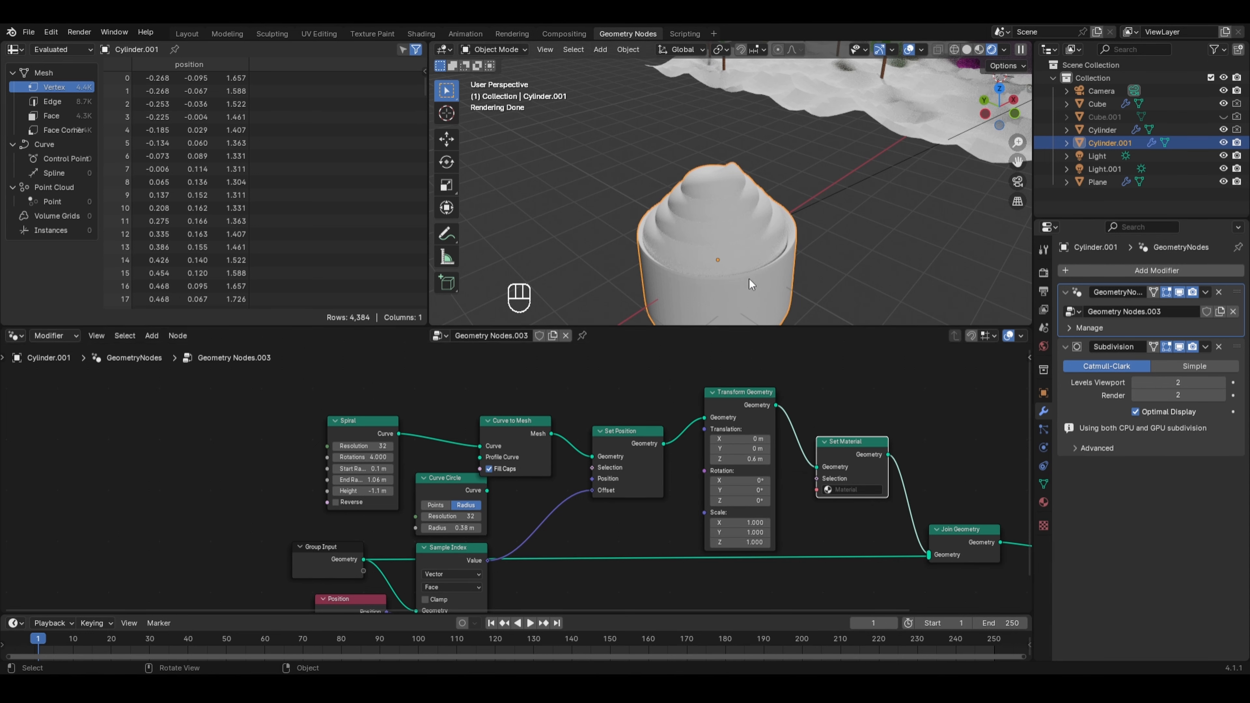
Create a new material for the cup cylinder and give it a bright pink base color
{"action": "left_click", "coordinate": [1044, 507]}
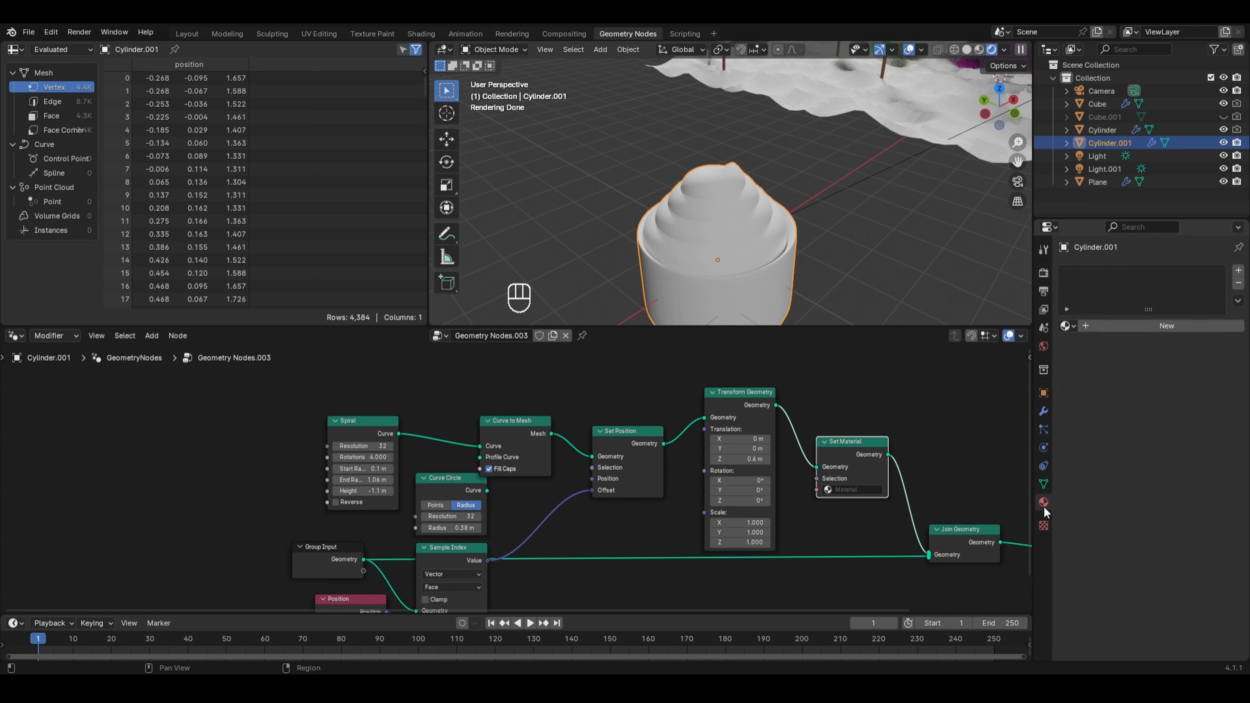
{"action": "left_click", "coordinate": [1152, 326]}
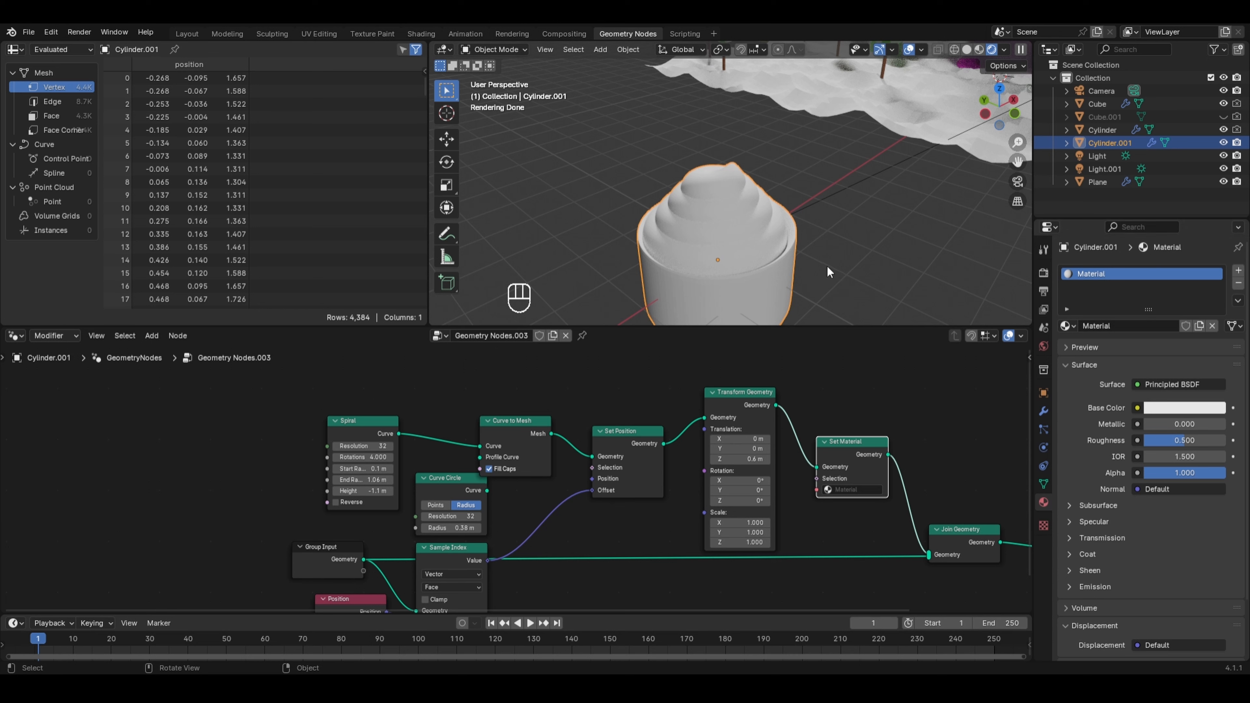
{"action": "left_click", "coordinate": [1171, 408]}
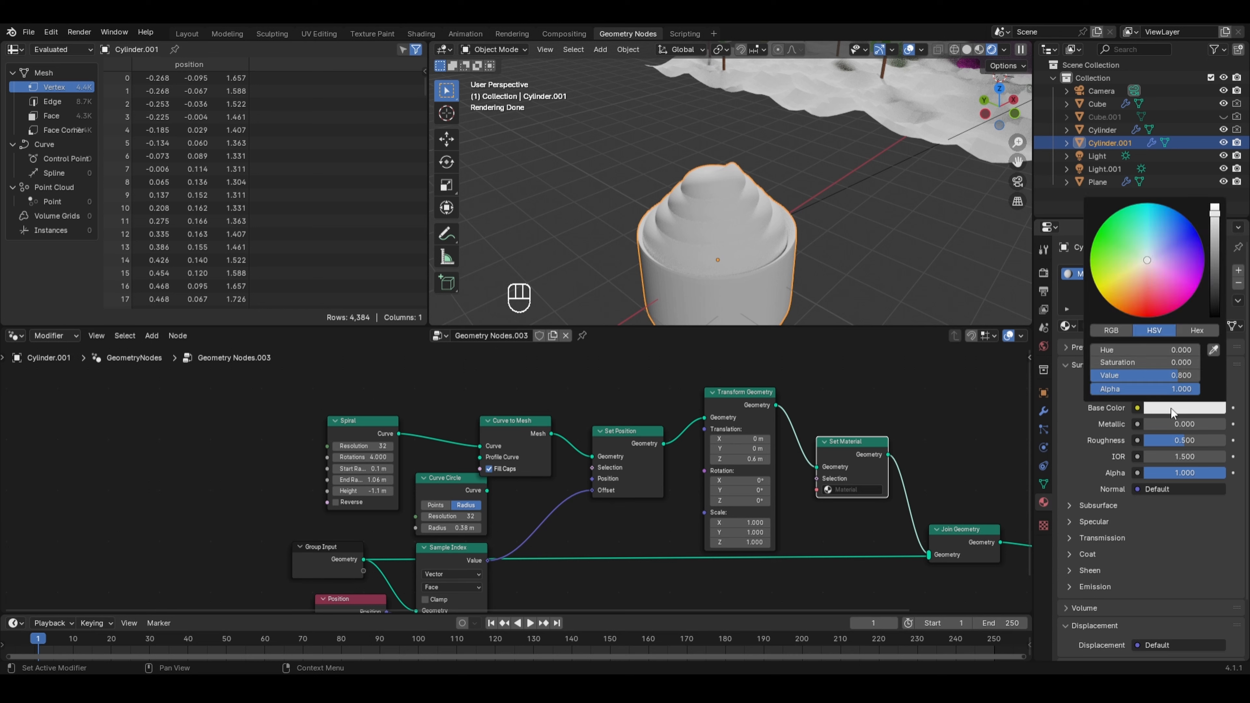
{"action": "left_click", "coordinate": [1151, 256]}
{"action": "left_click", "coordinate": [1173, 304]}
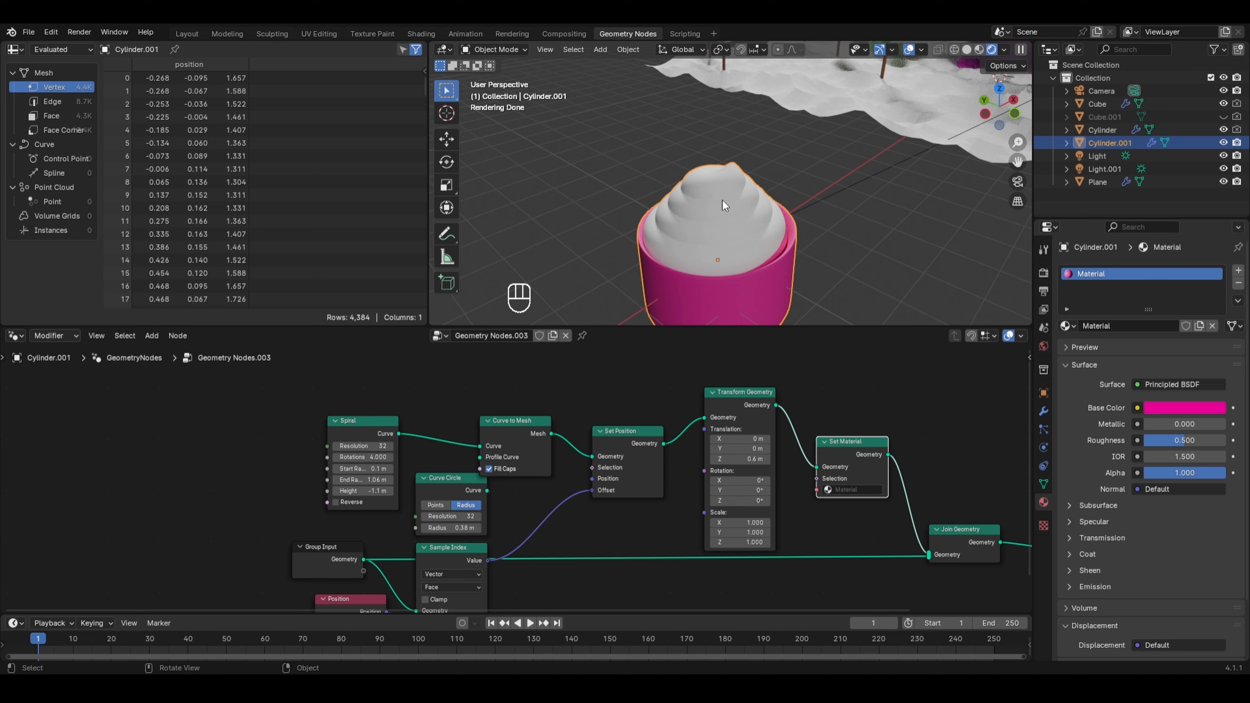
Create a second material with a magenta base color on the cup and assign it to the cream in the Set Material node
{"action": "left_click", "coordinate": [1239, 269]}
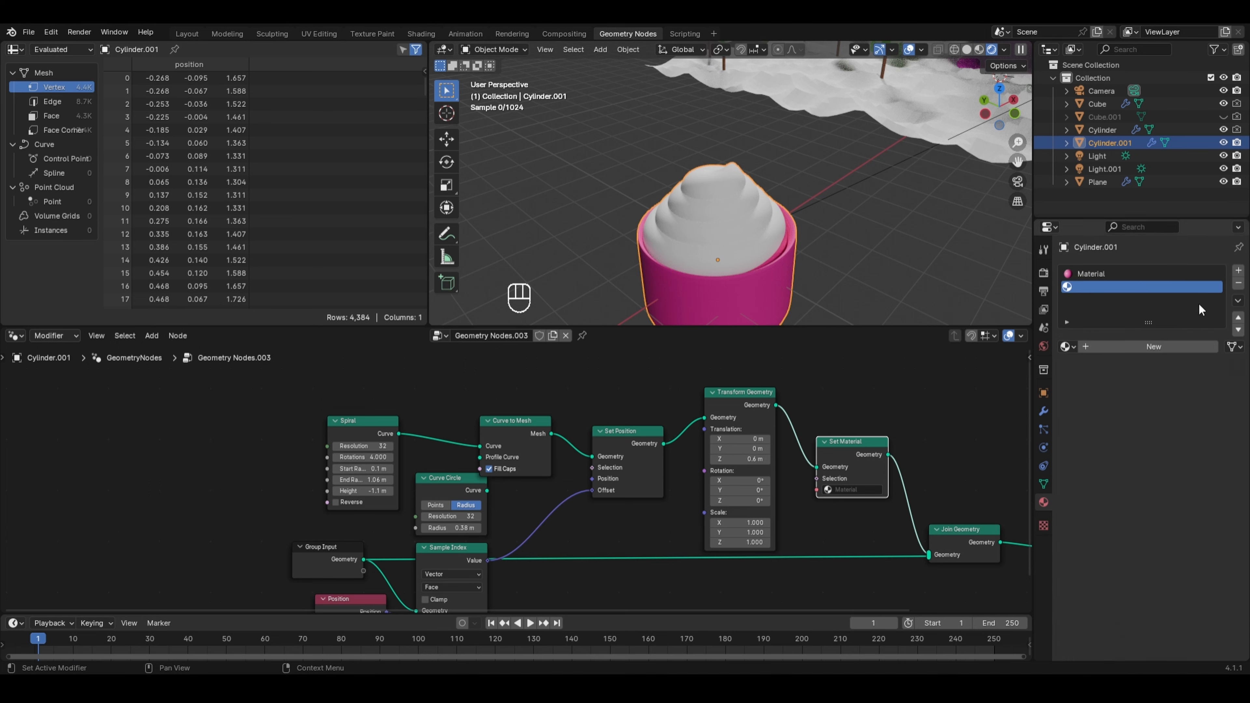
{"action": "left_click", "coordinate": [1150, 346]}
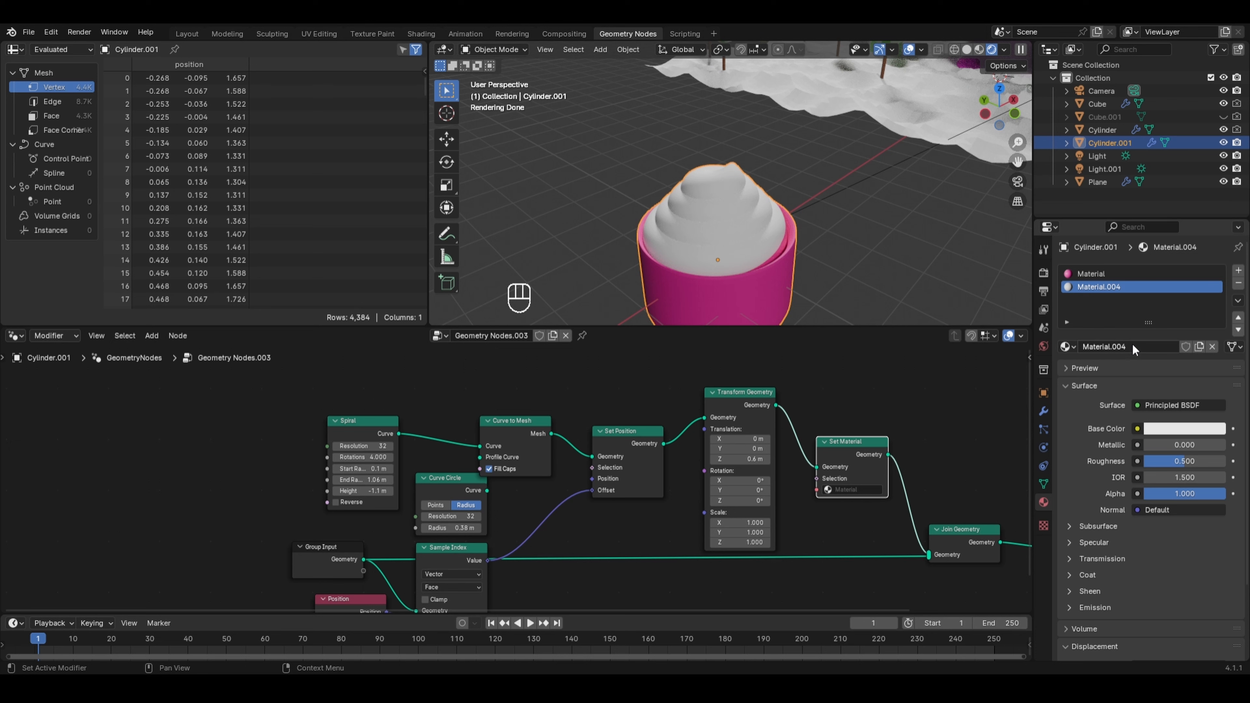
{"action": "left_click", "coordinate": [848, 494]}
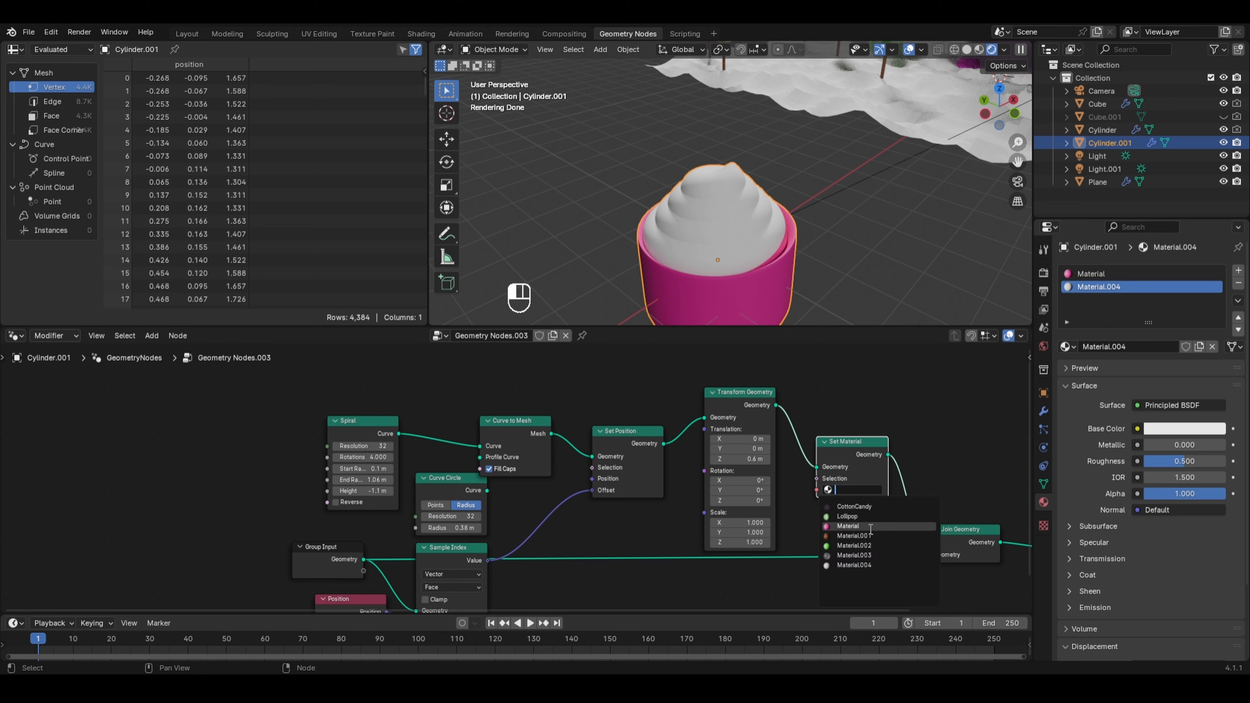
{"action": "left_click", "coordinate": [859, 564]}
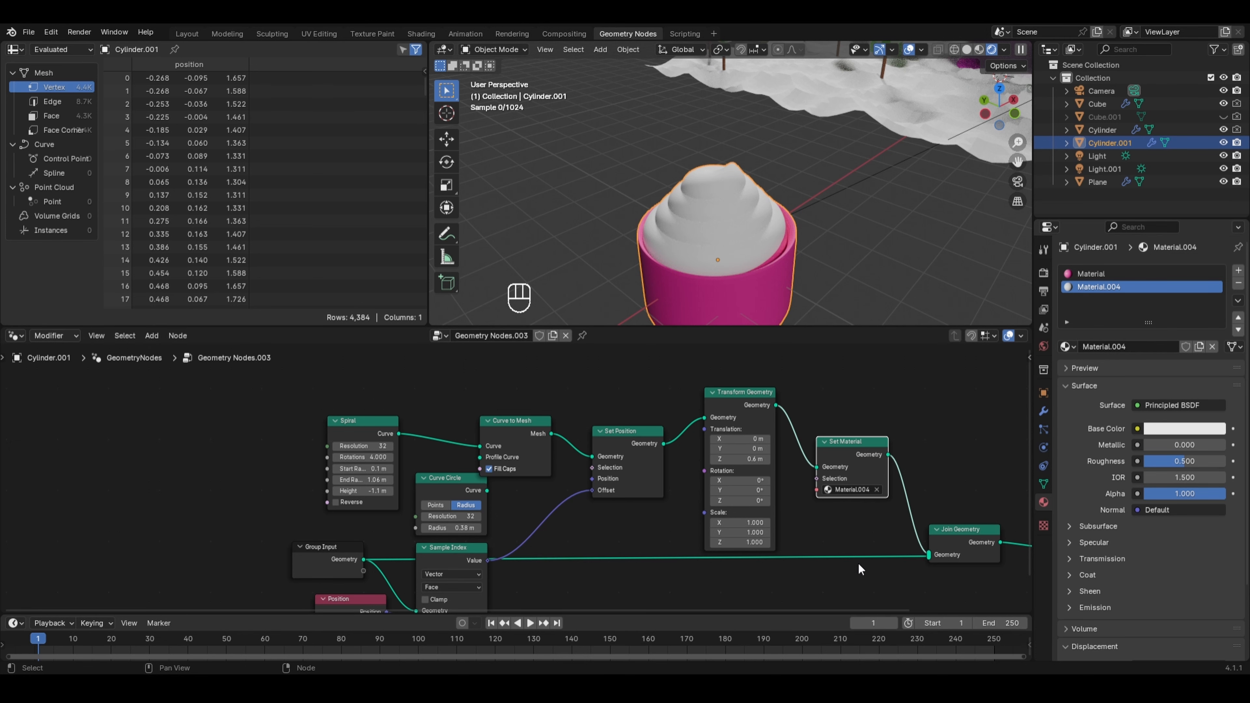
{"action": "left_click", "coordinate": [1180, 430]}
{"action": "left_click", "coordinate": [1175, 287]}
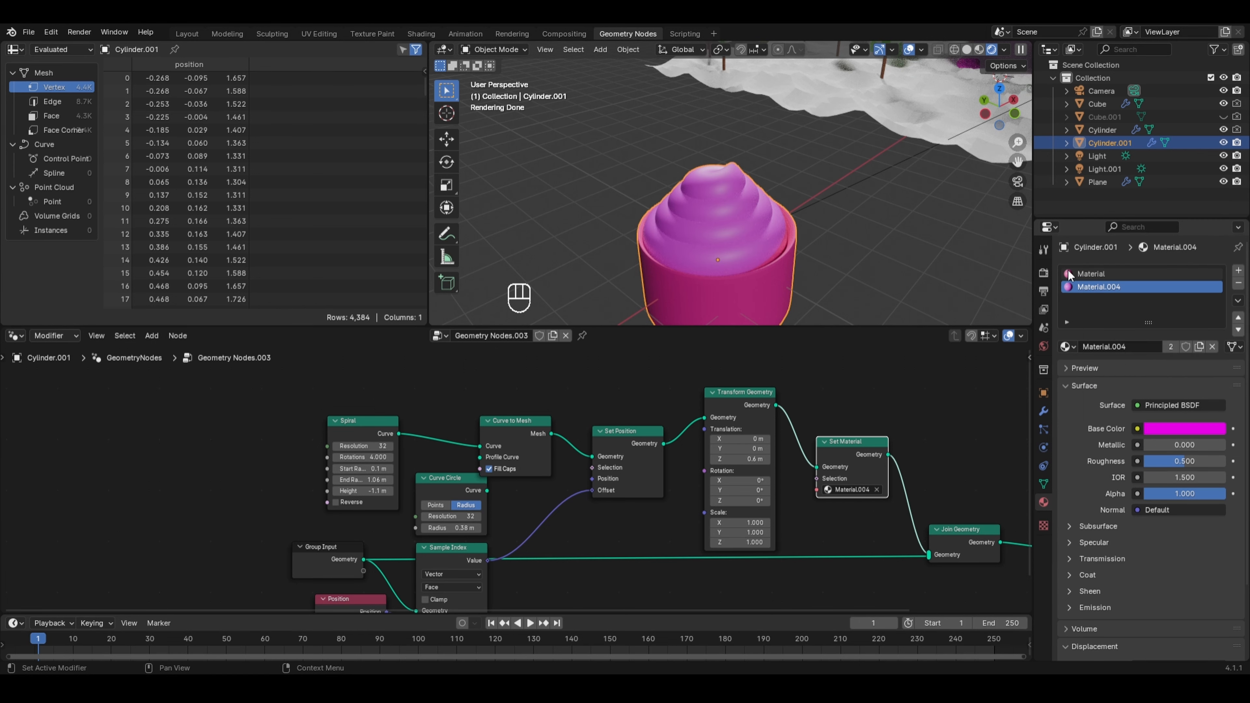
In the shader nodes of the cup's pink material, connect a Magic Texture with Depth 3 to the Base Color
{"action": "left_click", "coordinate": [1087, 276]}
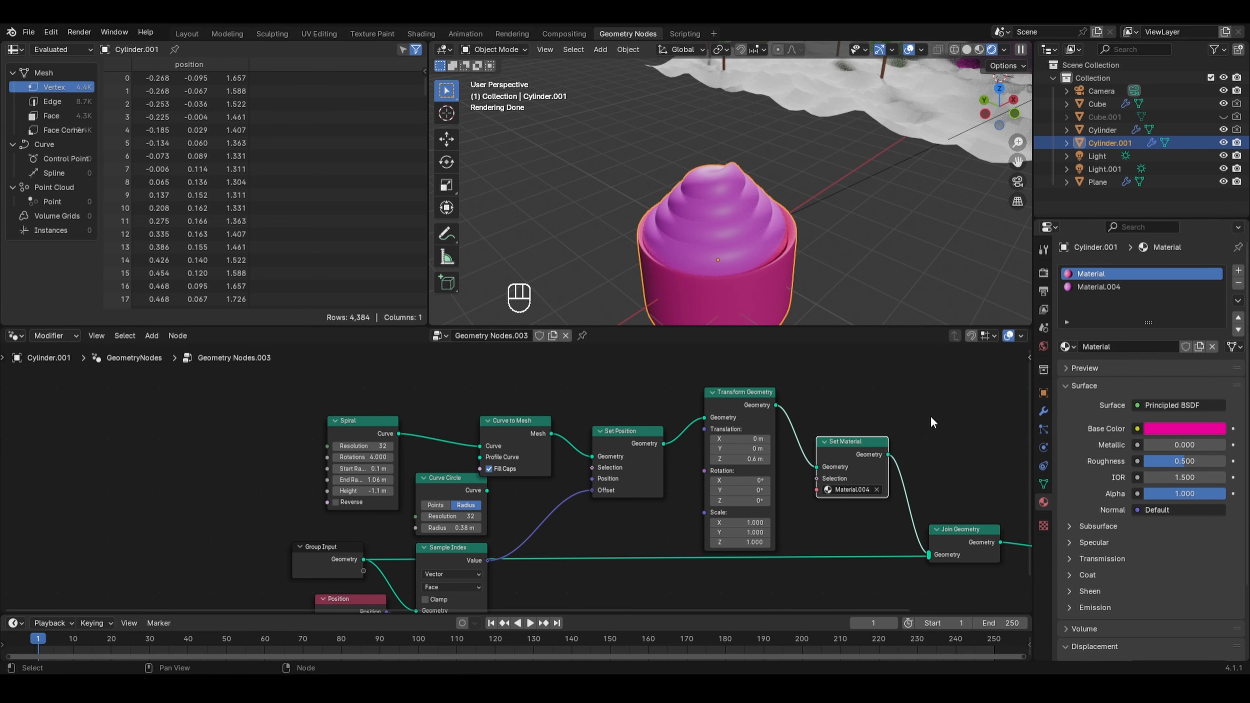
{"action": "left_click", "coordinate": [11, 337]}
{"action": "left_click", "coordinate": [57, 457]}
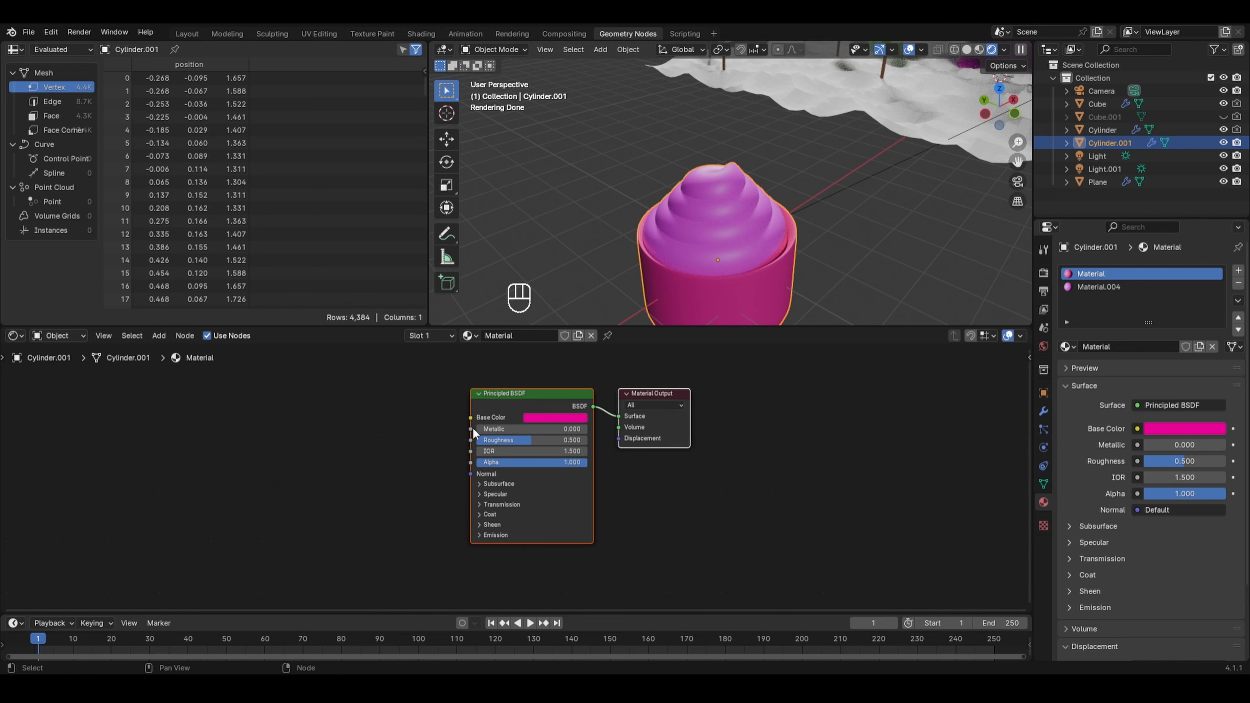
{"action": "key", "text": "shift+a"}
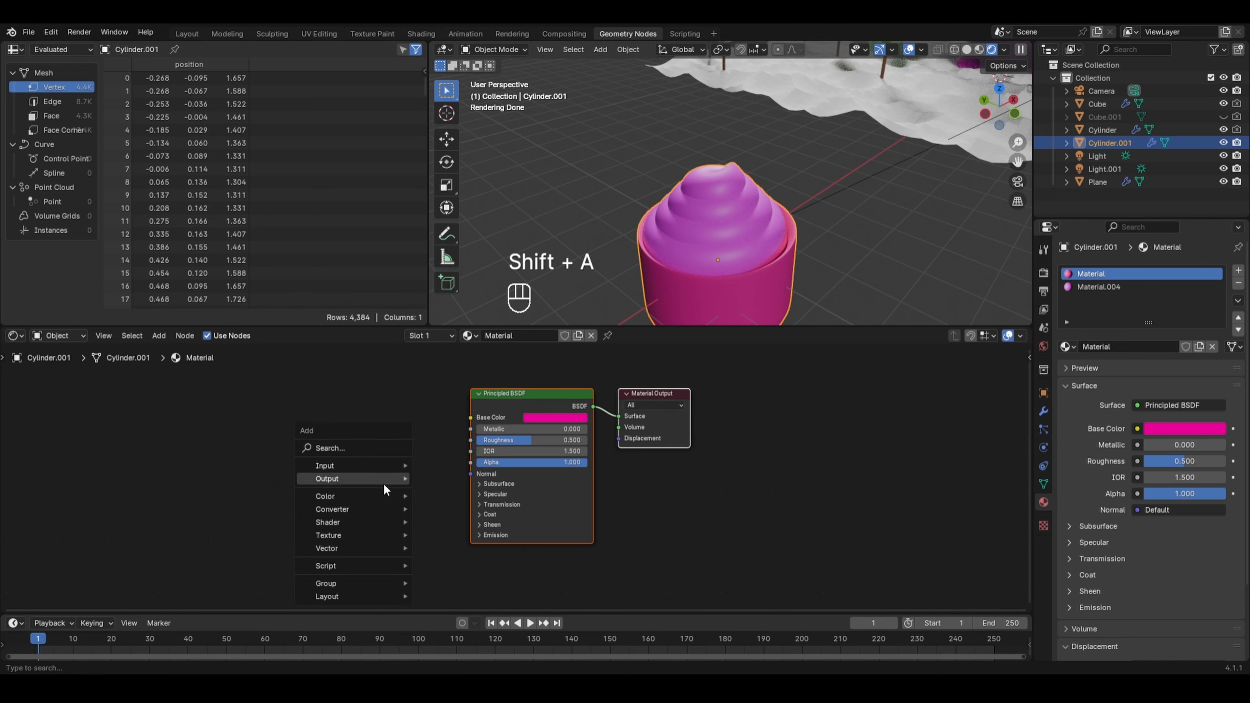
{"action": "mouse_move", "coordinate": [371, 537]}
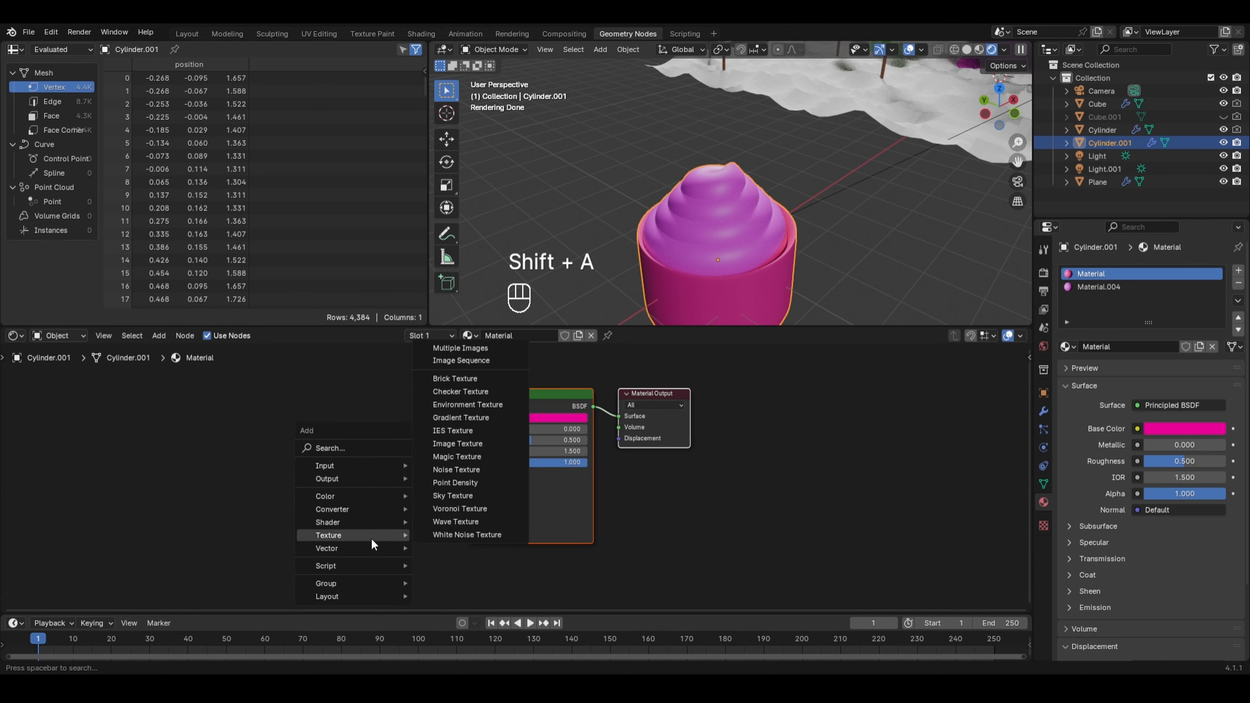
{"action": "left_click", "coordinate": [457, 457]}
{"action": "left_click", "coordinate": [358, 432]}
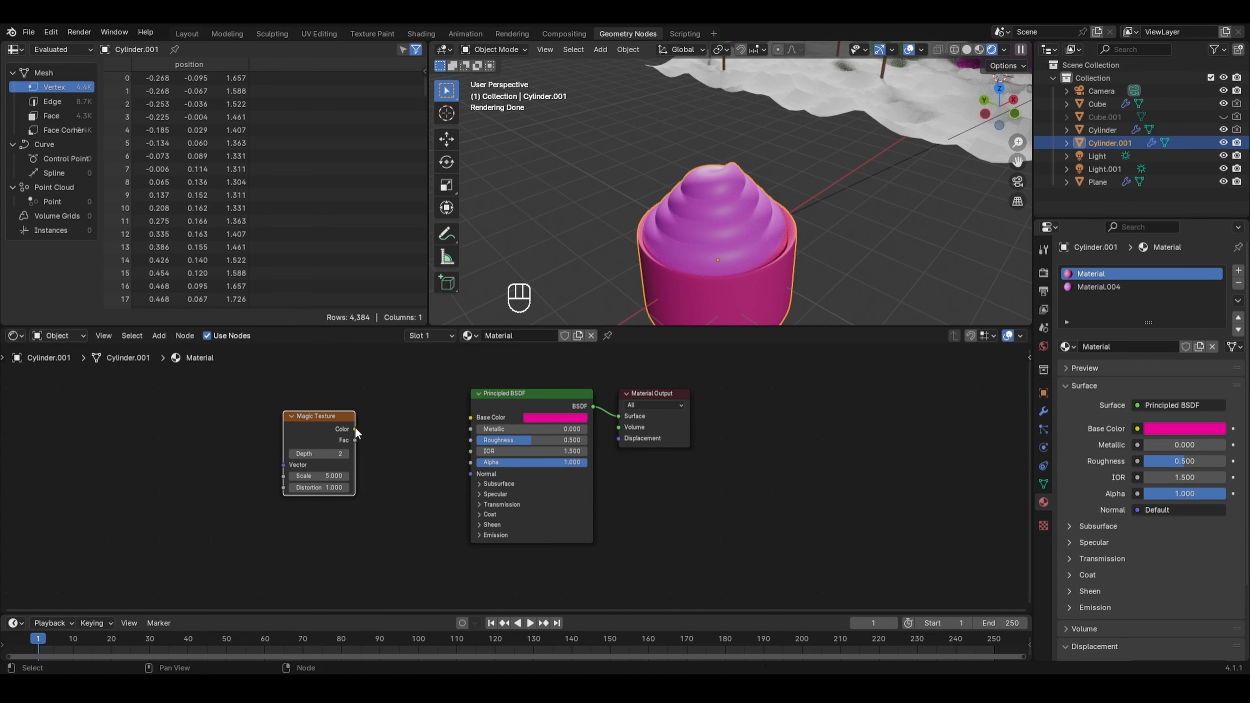
{"action": "left_click_drag", "start_coordinate": [355, 429], "coordinate": [470, 417]}
{"action": "scroll", "coordinate": [651, 244], "scroll_direction": "down", "scroll_amount": 1}
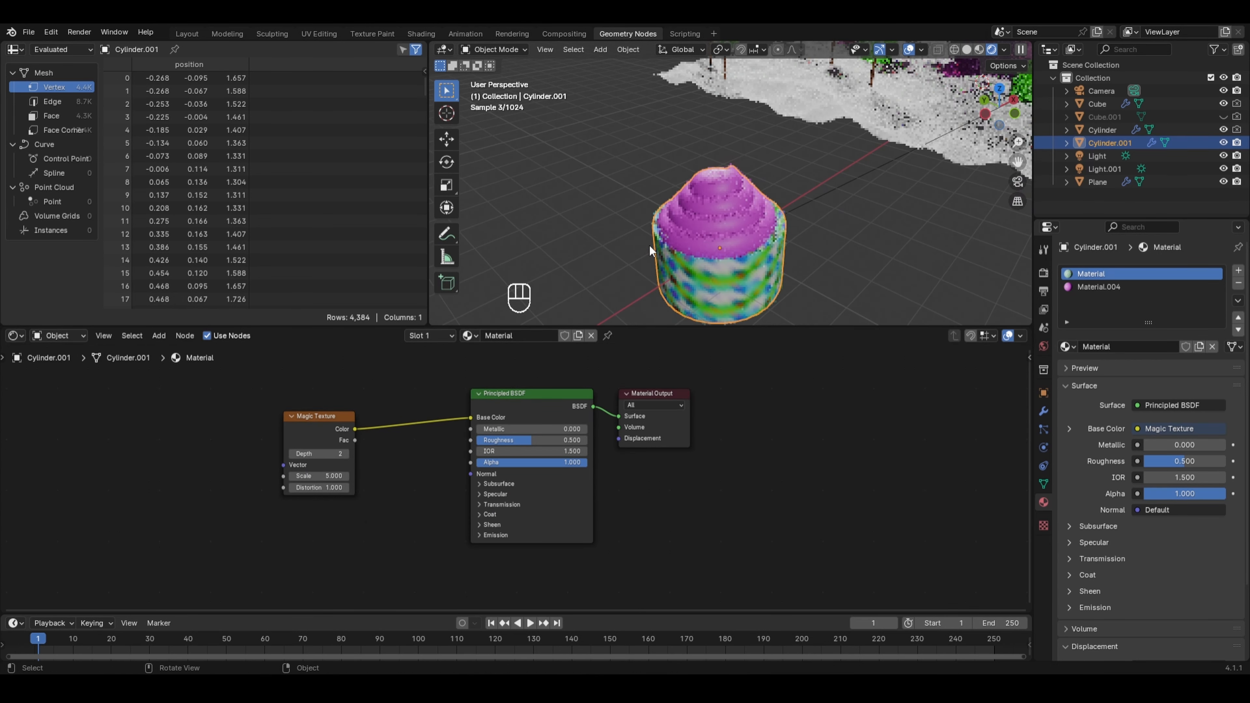
{"action": "left_click", "coordinate": [346, 453]}
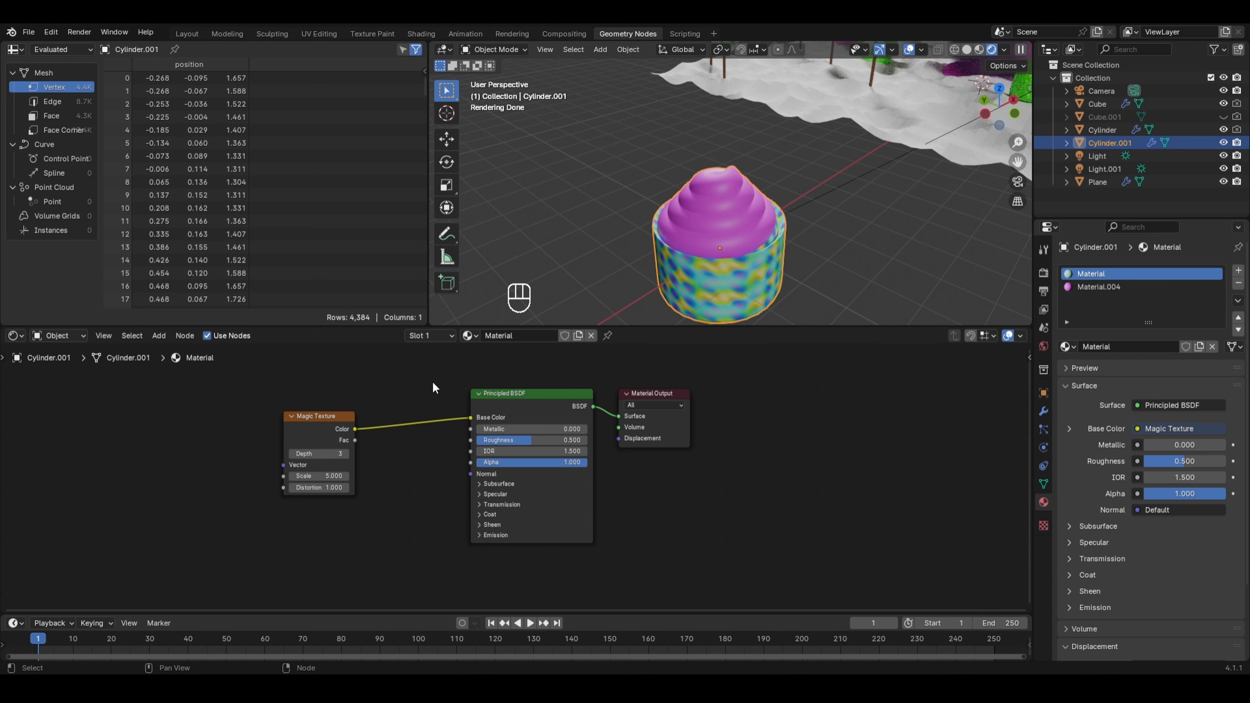
Insert a Color Ramp between the Magic Texture and the Principled BSDF and set its interpolation to Constant
{"action": "key", "text": "shift+a"}
{"action": "mouse_move", "coordinate": [437, 400]}
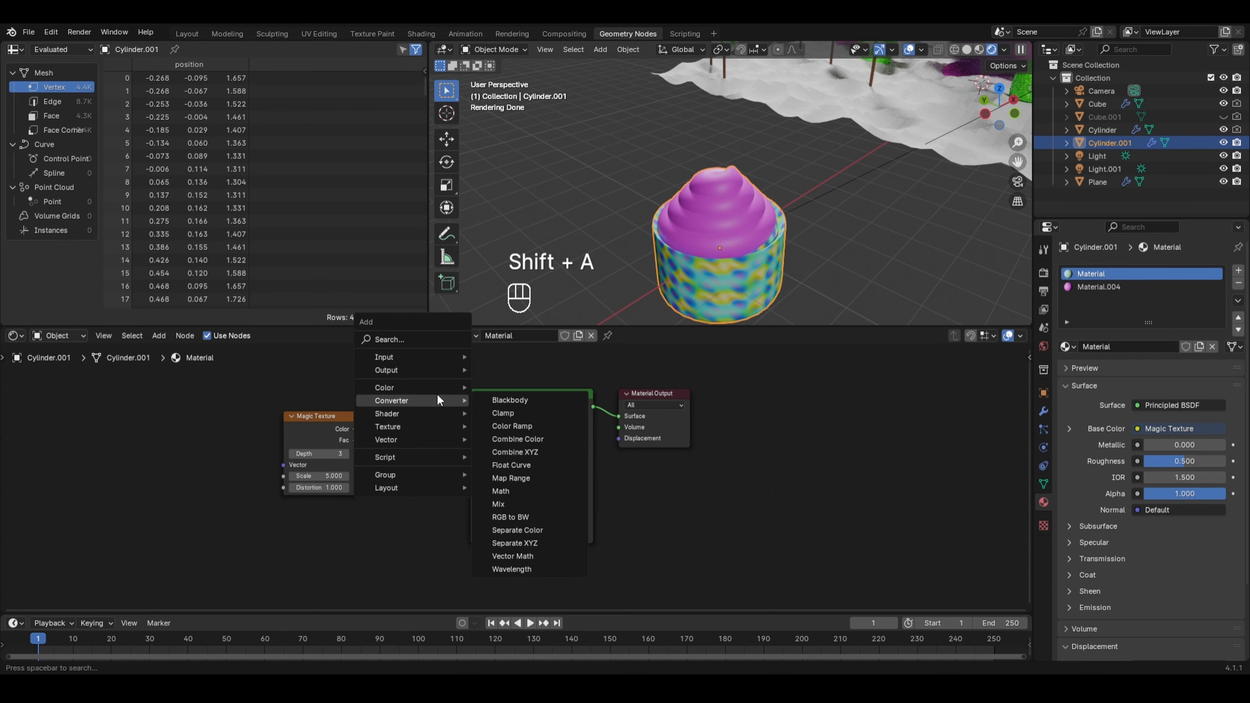
{"action": "left_click", "coordinate": [512, 426]}
{"action": "left_click", "coordinate": [380, 397]}
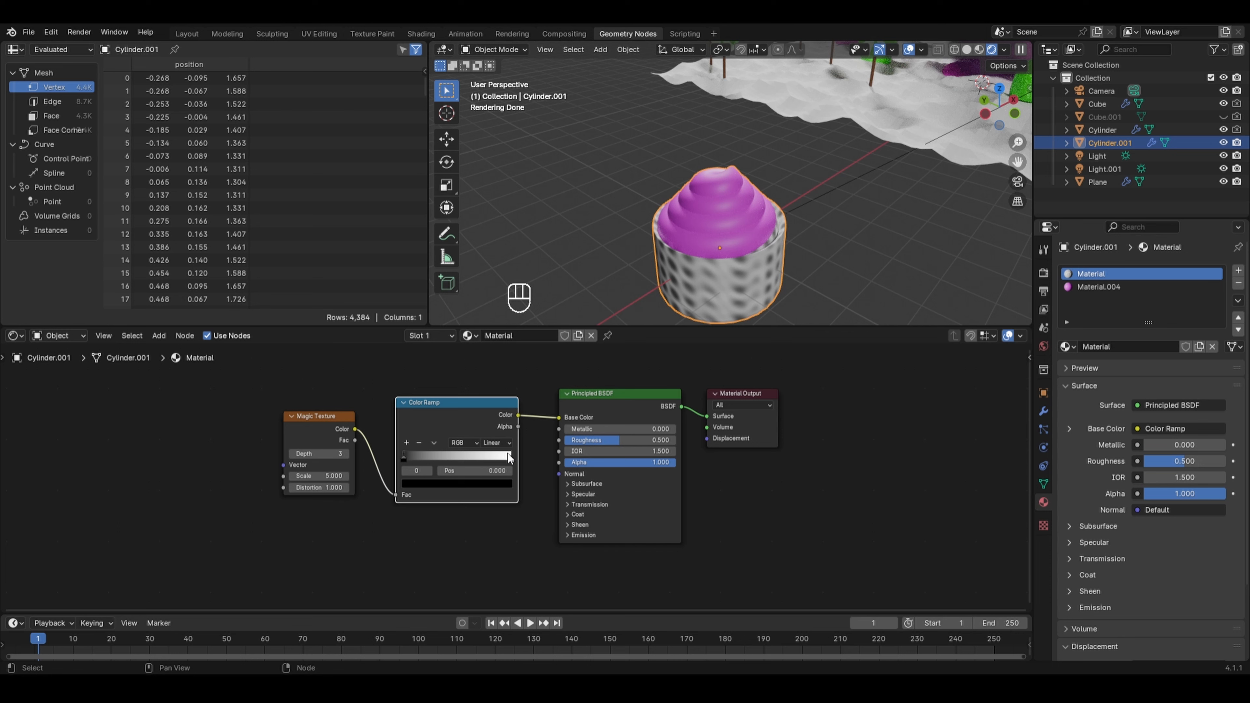
{"action": "left_click", "coordinate": [495, 440]}
{"action": "left_click", "coordinate": [509, 507]}
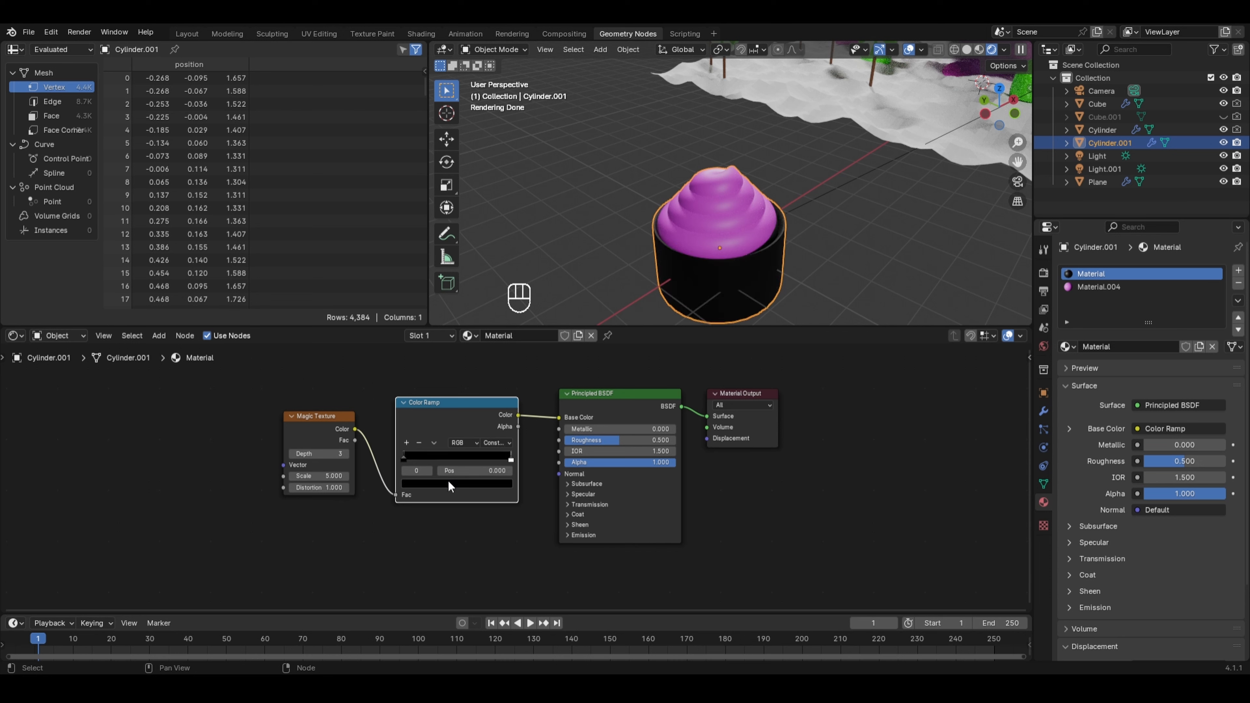
Color the ramp's first stop light cyan and its second stop yellow, placing the second stop at position 0.523
{"action": "left_click", "coordinate": [451, 484]}
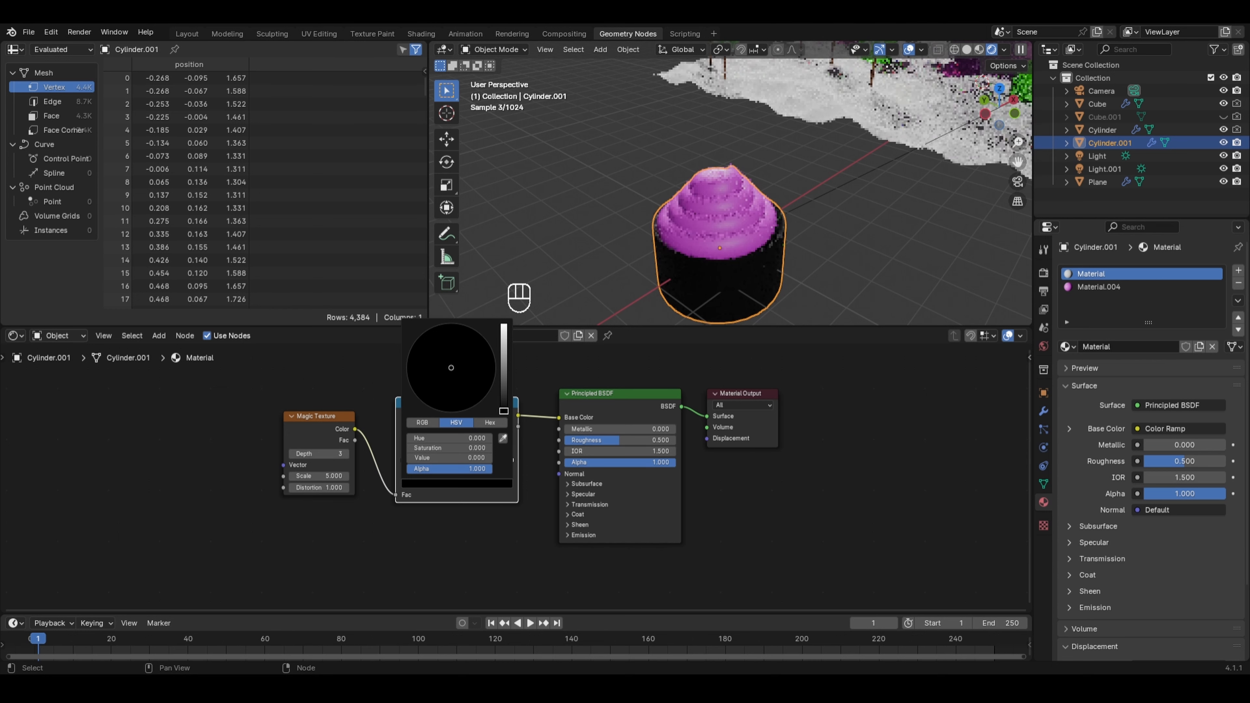
{"action": "left_click_drag", "start_coordinate": [504, 409], "coordinate": [504, 325]}
{"action": "left_click_drag", "start_coordinate": [451, 368], "coordinate": [453, 348]}
{"action": "left_click_drag", "start_coordinate": [510, 460], "coordinate": [459, 458]}
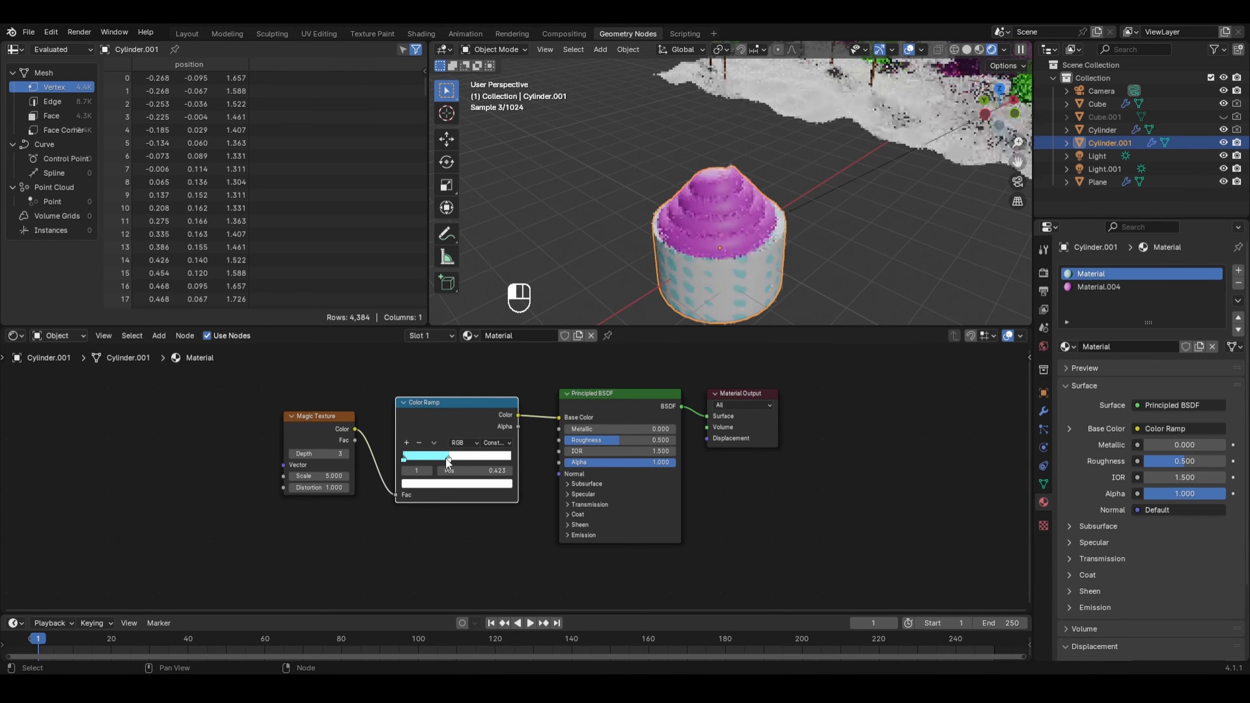
{"action": "left_click", "coordinate": [468, 485]}
{"action": "left_click_drag", "start_coordinate": [438, 381], "coordinate": [408, 387]}
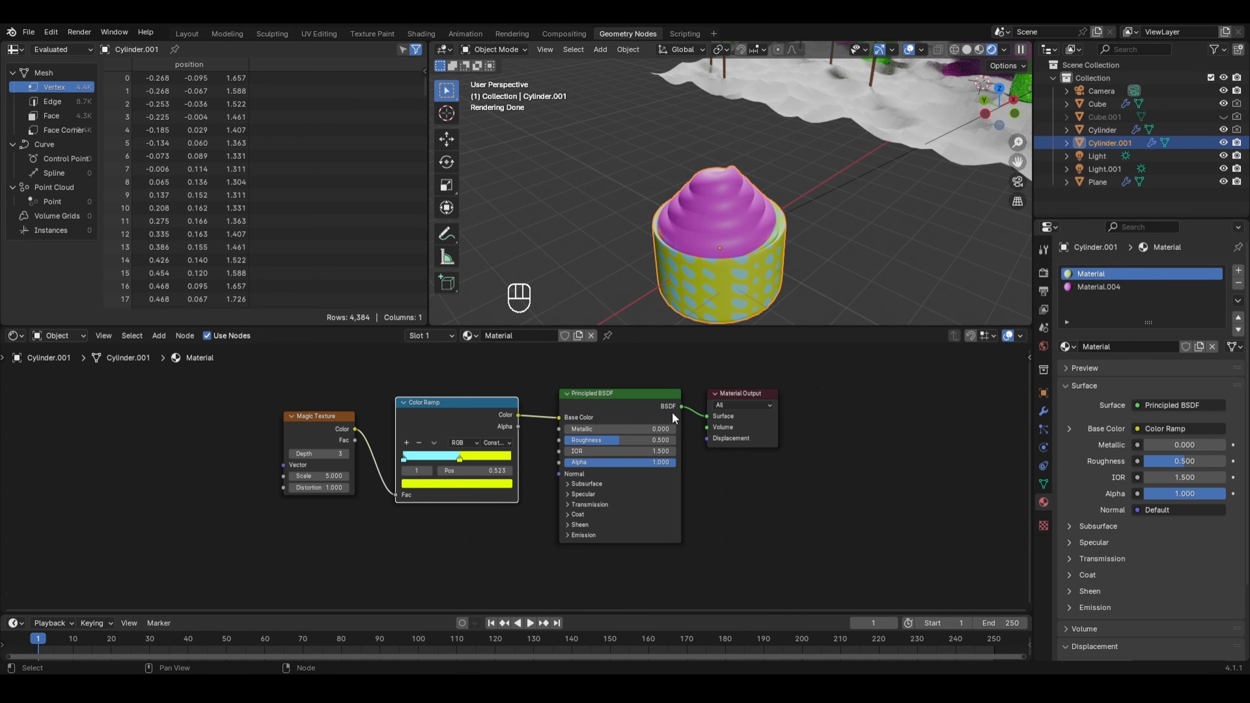
Map the Magic Texture with Object coordinates through Texture Coordinate and Mapping nodes, and set its Scale to 1
{"action": "left_click", "coordinate": [320, 429]}
{"action": "key", "text": "ctrl+t"}
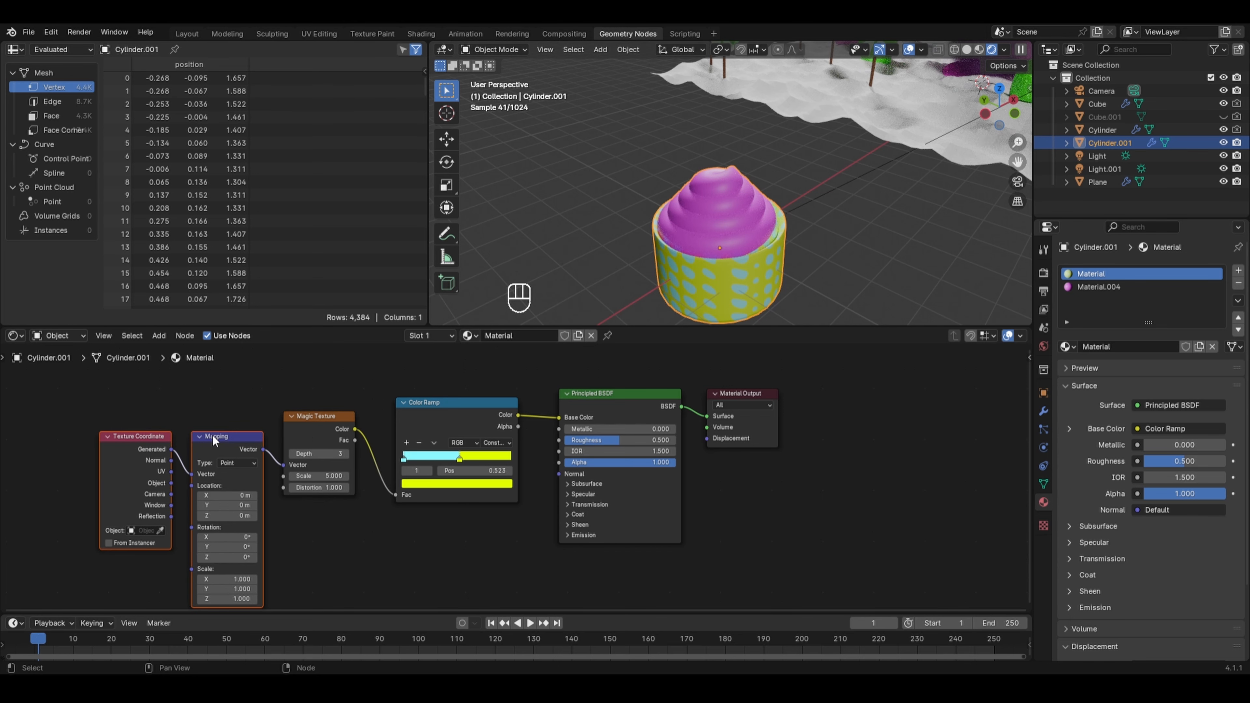
{"action": "left_click_drag", "start_coordinate": [171, 483], "coordinate": [181, 478]}
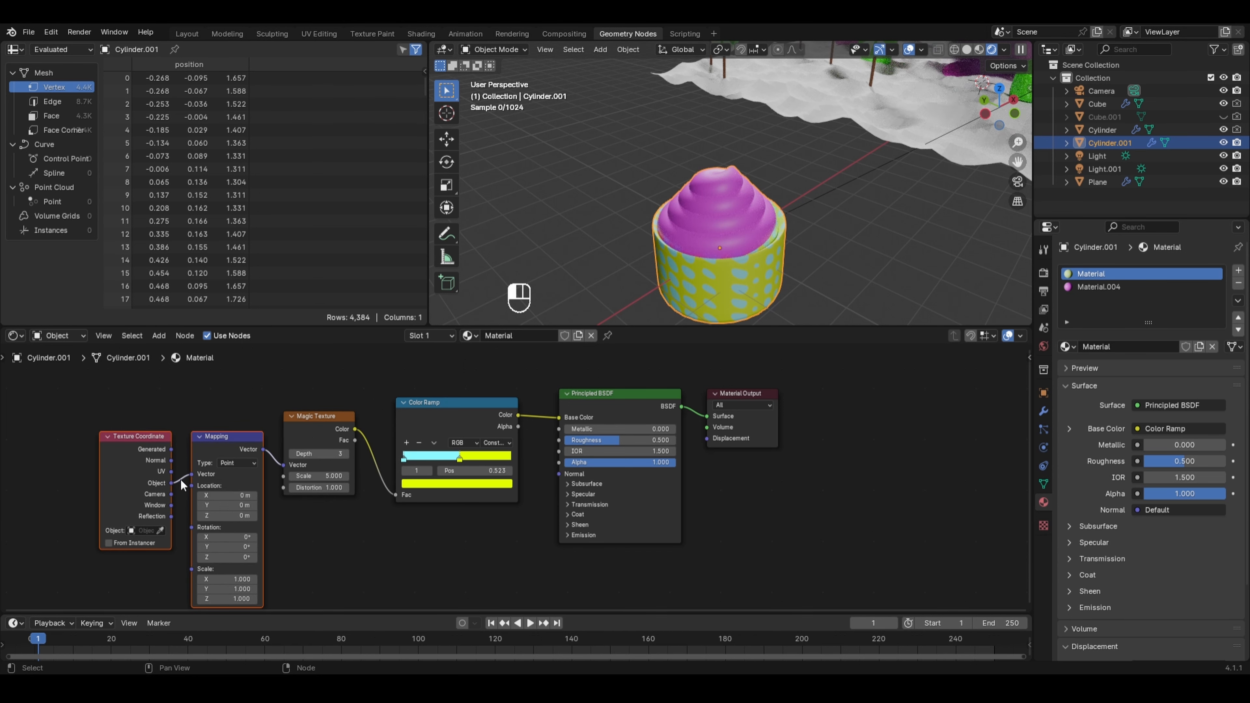
{"action": "left_click", "coordinate": [309, 477]}
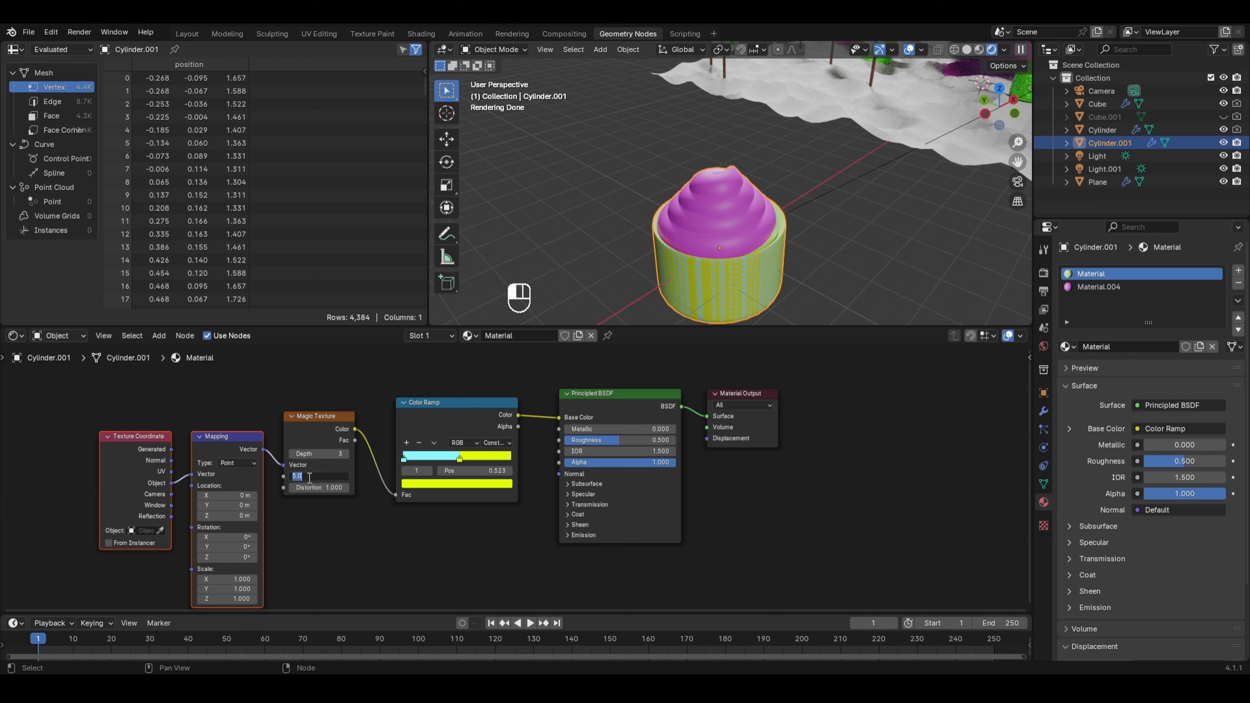
{"action": "type", "text": "1"}
{"action": "key", "text": "Return"}
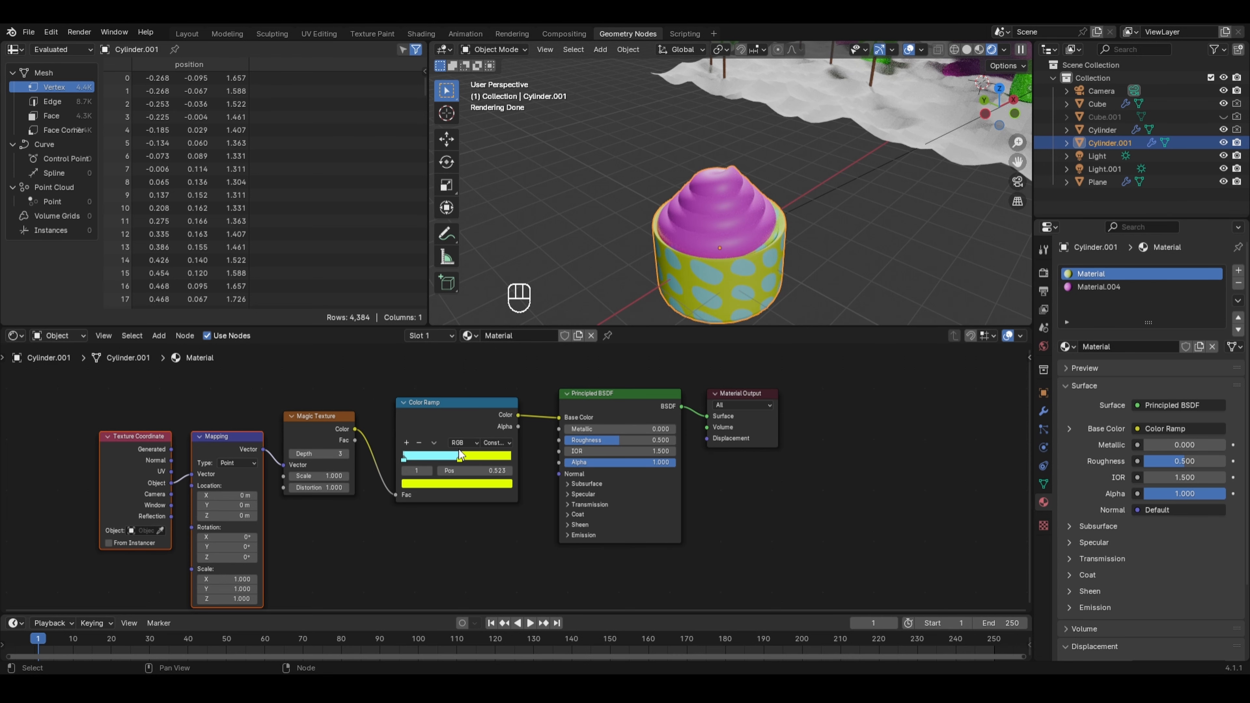
Shift the ramp's yellow stop slightly toward the first stop and recolor the first stop deep blue
{"action": "left_click_drag", "start_coordinate": [460, 456], "coordinate": [454, 457]}
{"action": "left_click", "coordinate": [405, 459]}
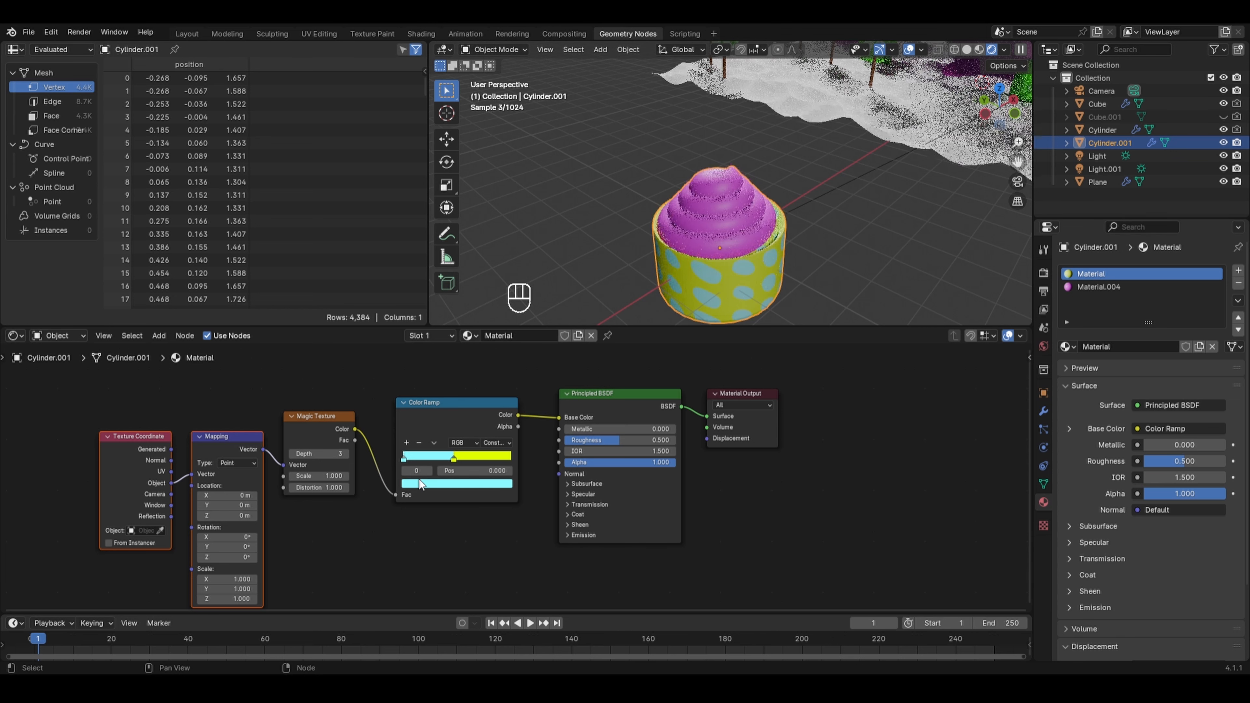
{"action": "left_click", "coordinate": [421, 482]}
{"action": "left_click_drag", "start_coordinate": [453, 348], "coordinate": [492, 353]}
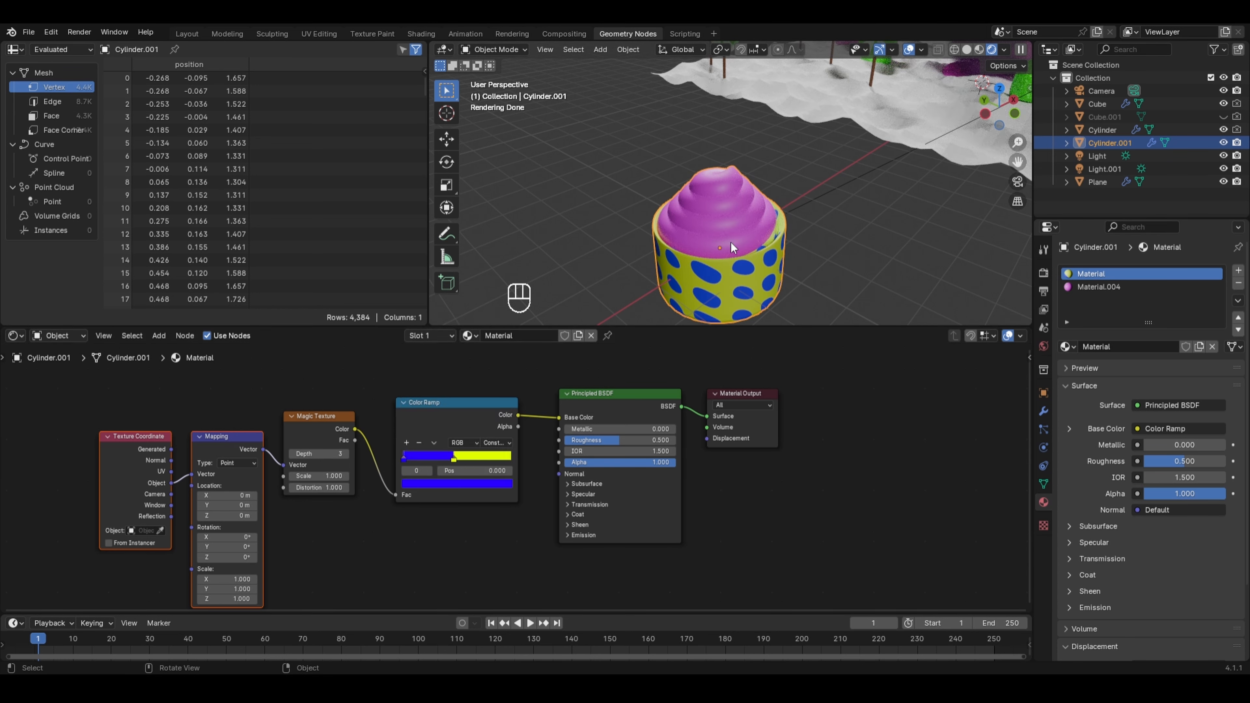
In Edit Mode, grow the selection of the cup's top faces twice and assign the magenta cream material to them
{"action": "middle_click_drag", "start_coordinate": [694, 237], "coordinate": [732, 288]}
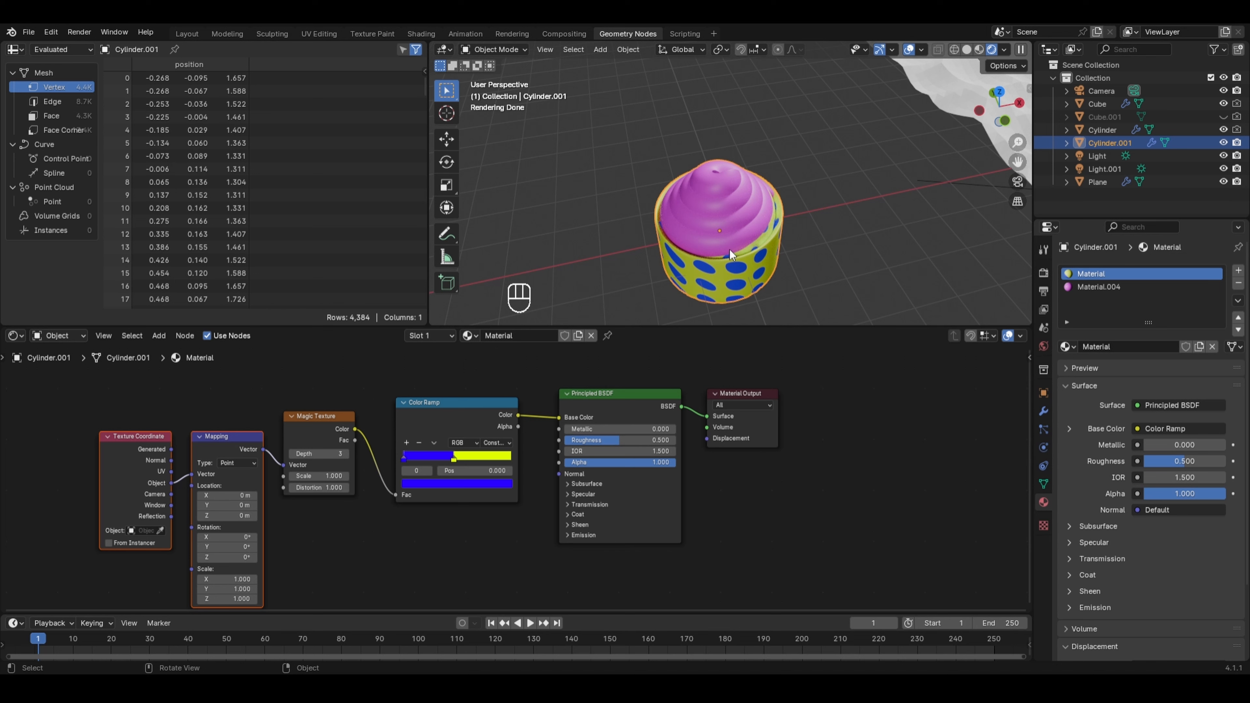
{"action": "key", "text": "Tab"}
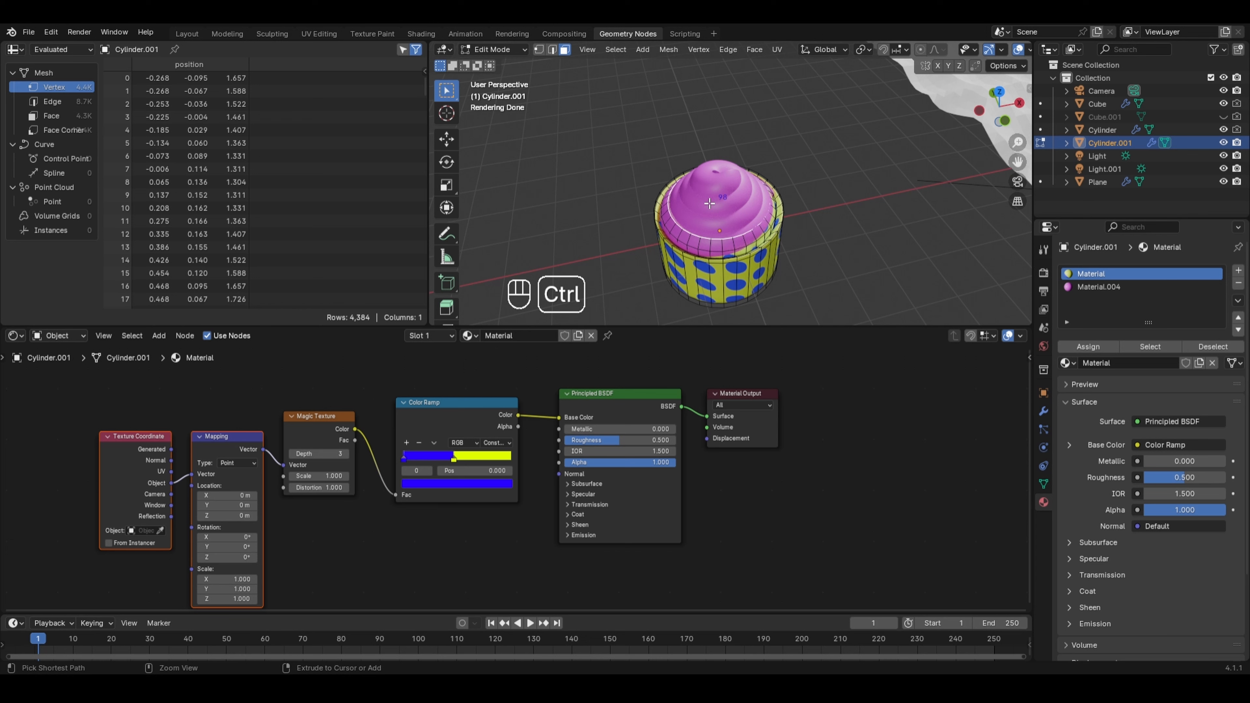
{"action": "key", "text": "ctrl+KP_Add"}
{"action": "key", "text": "ctrl+KP_Add"}
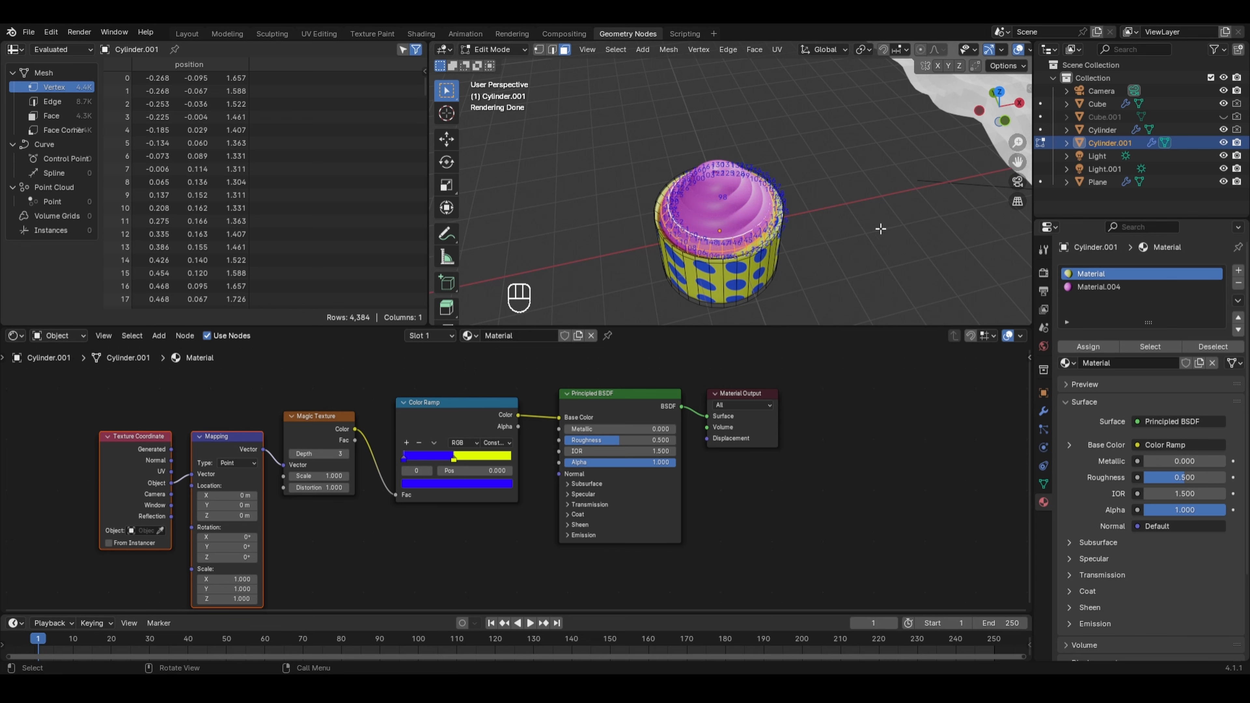
{"action": "left_click", "coordinate": [1110, 287]}
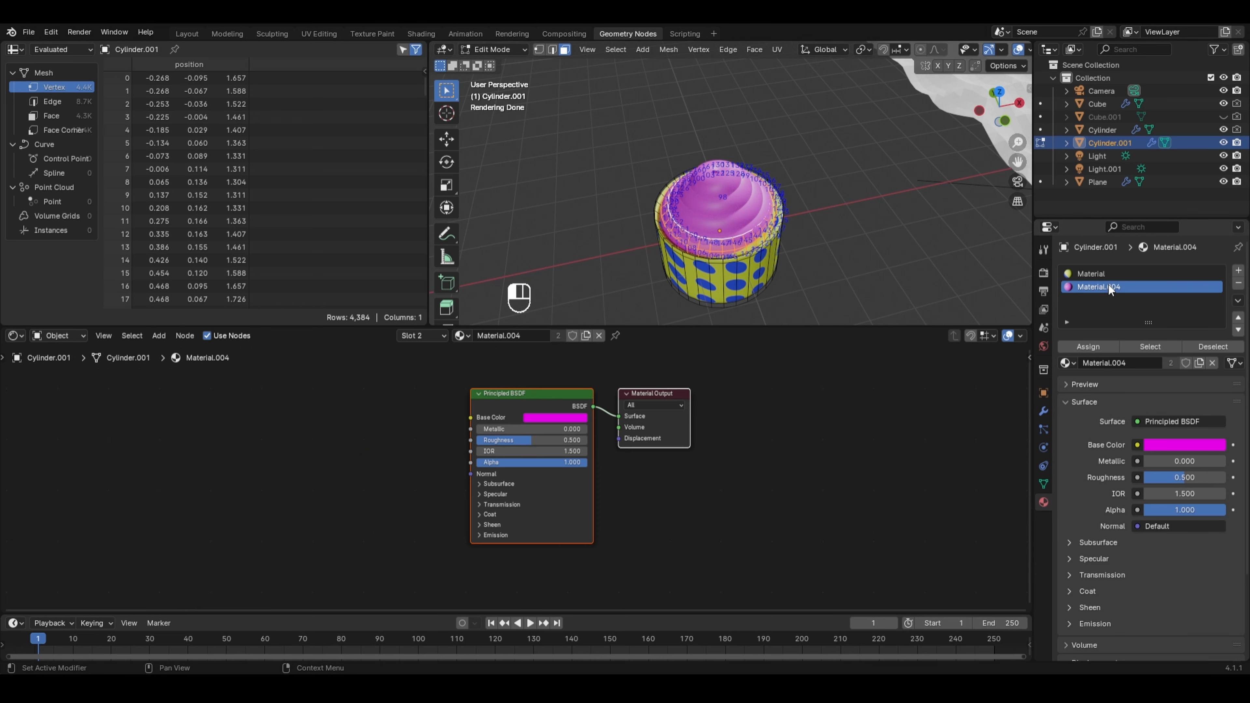
{"action": "left_click", "coordinate": [1078, 346]}
{"action": "key", "text": "Tab"}
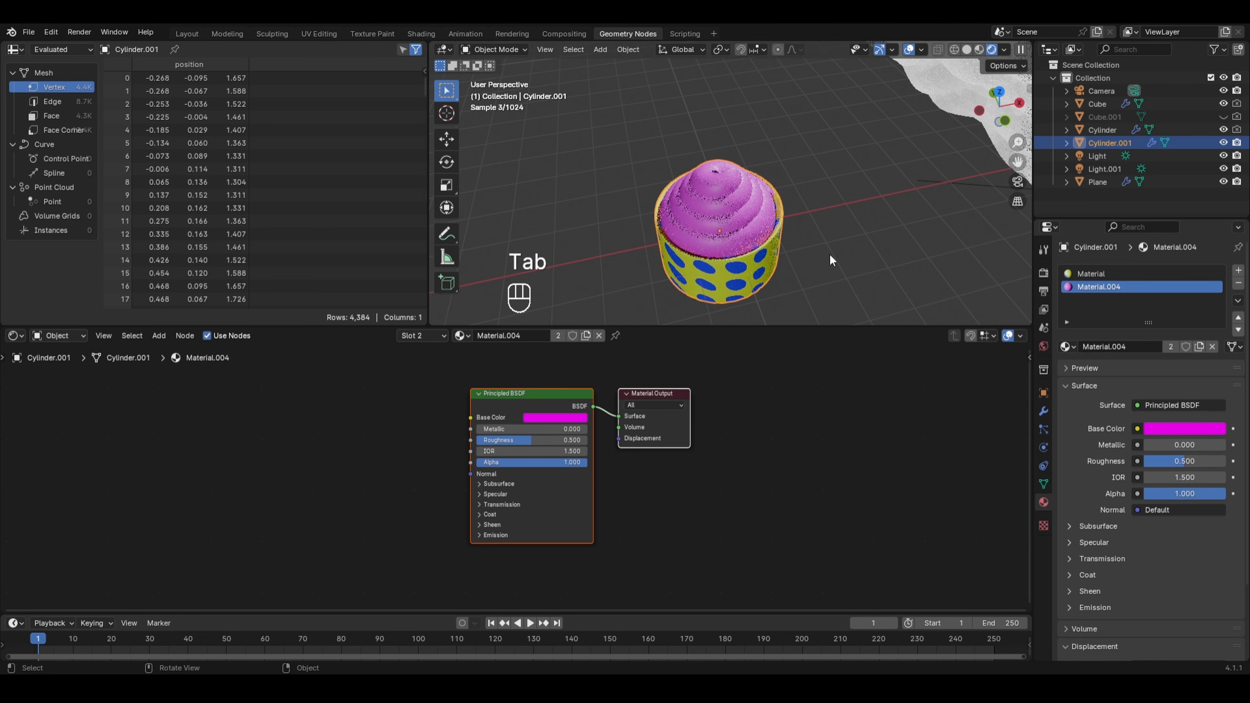
Switch to solid shading and, in top view, move the cup onto the snowy terrain near its upper-left corner
{"action": "middle_click_drag", "start_coordinate": [634, 244], "coordinate": [718, 230]}
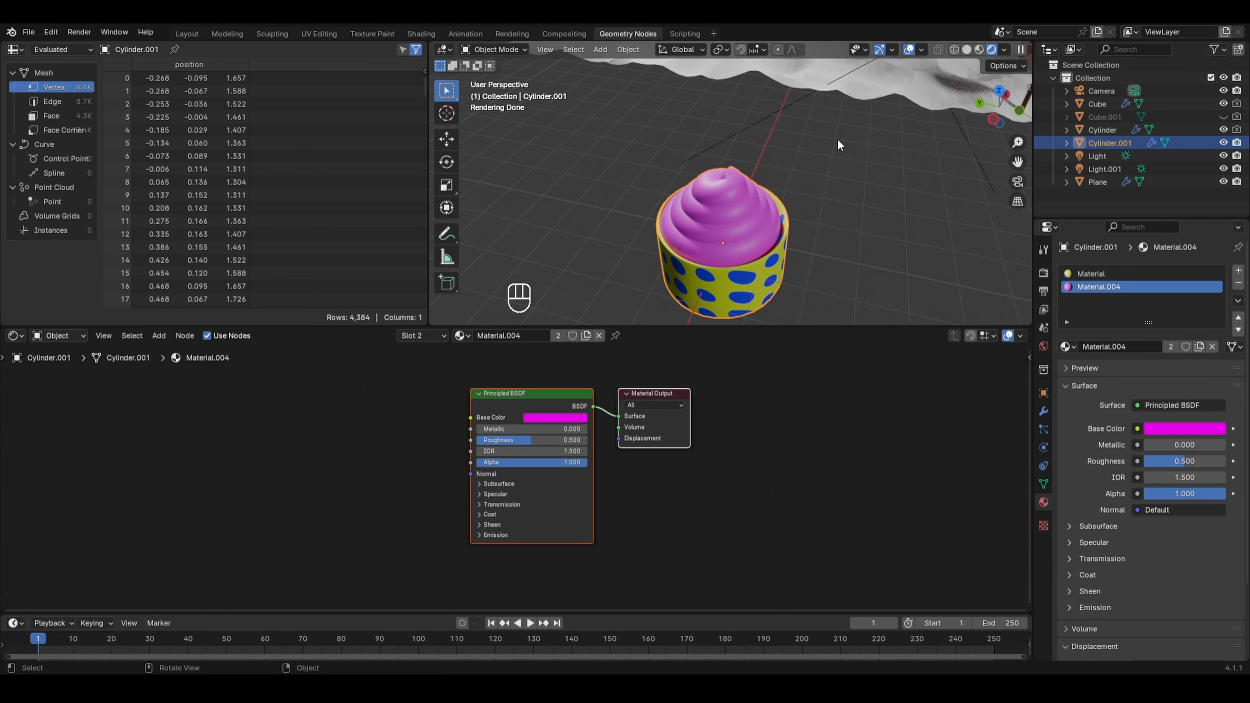
{"action": "left_click", "coordinate": [967, 51]}
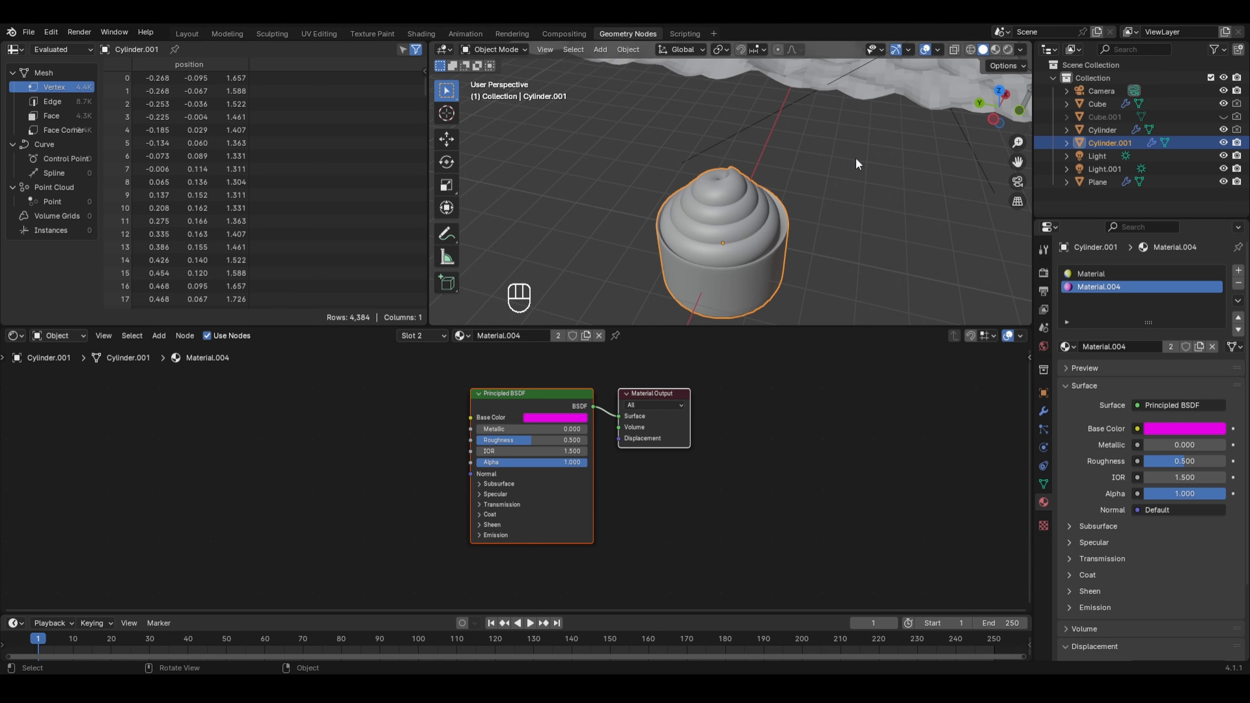
{"action": "key", "text": "KP_7"}
{"action": "scroll", "coordinate": [851, 148], "scroll_direction": "down", "scroll_amount": 4}
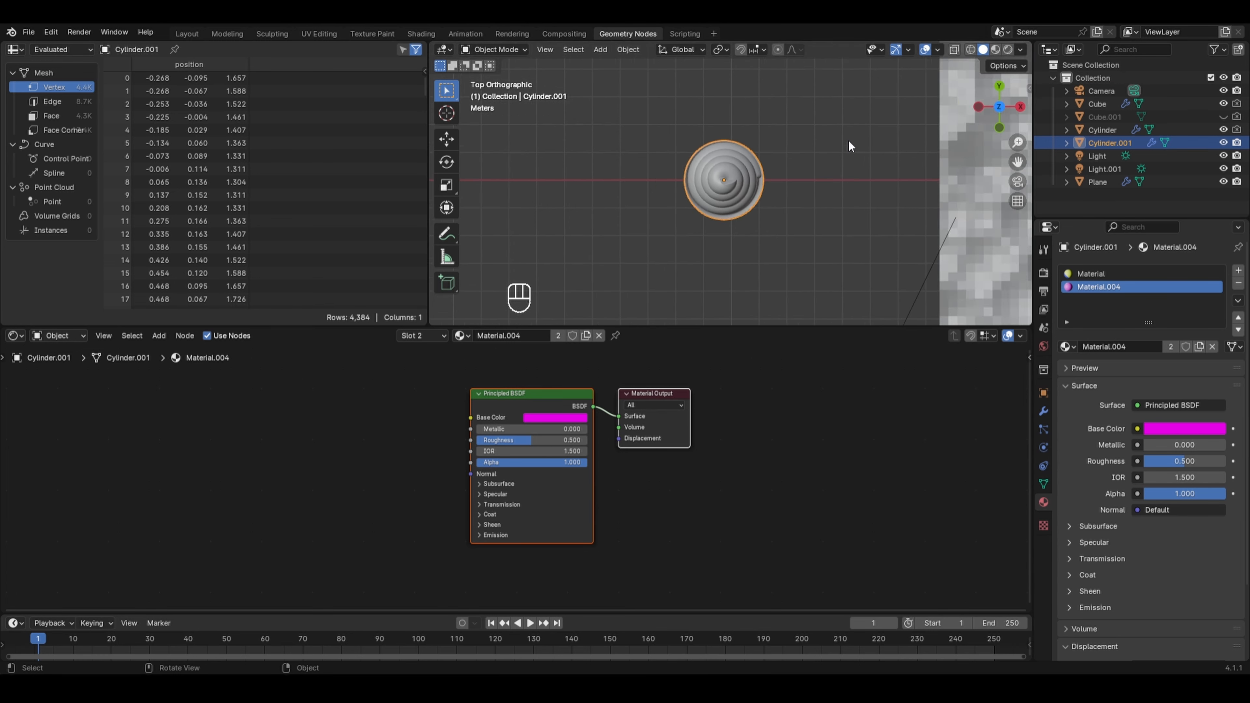
{"action": "scroll", "coordinate": [848, 140], "scroll_direction": "down", "scroll_amount": 4}
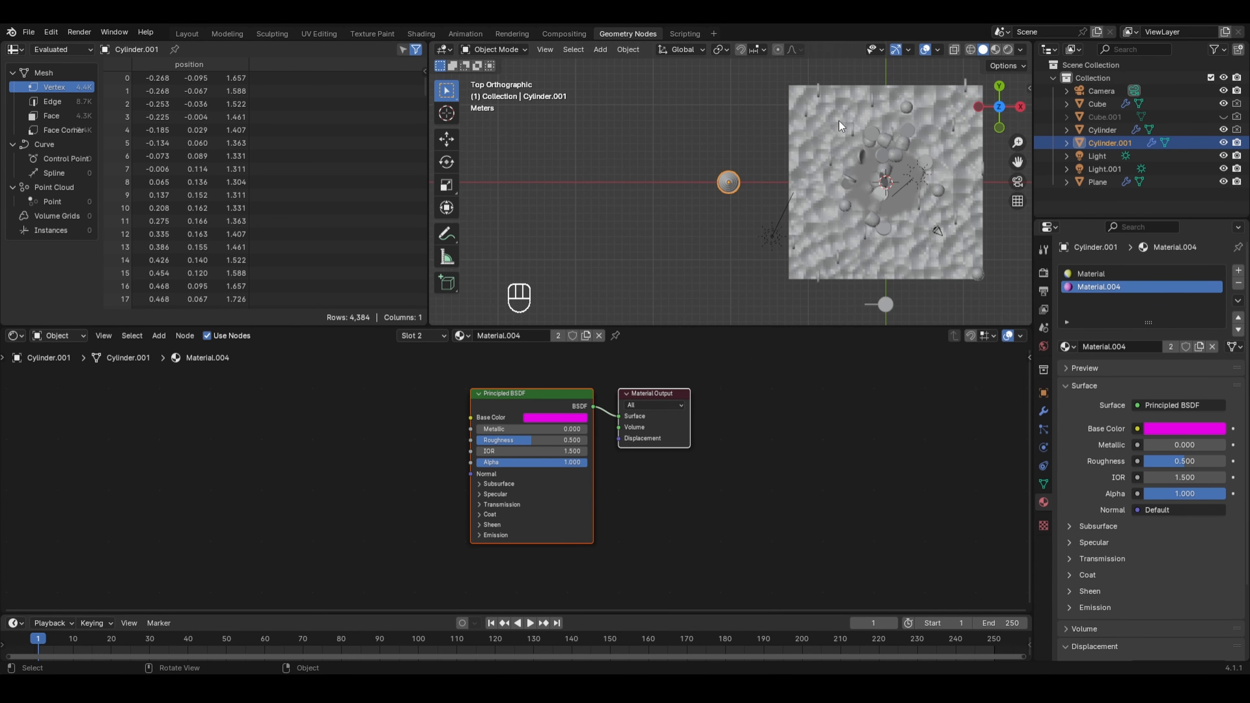
{"action": "key", "text": "g"}
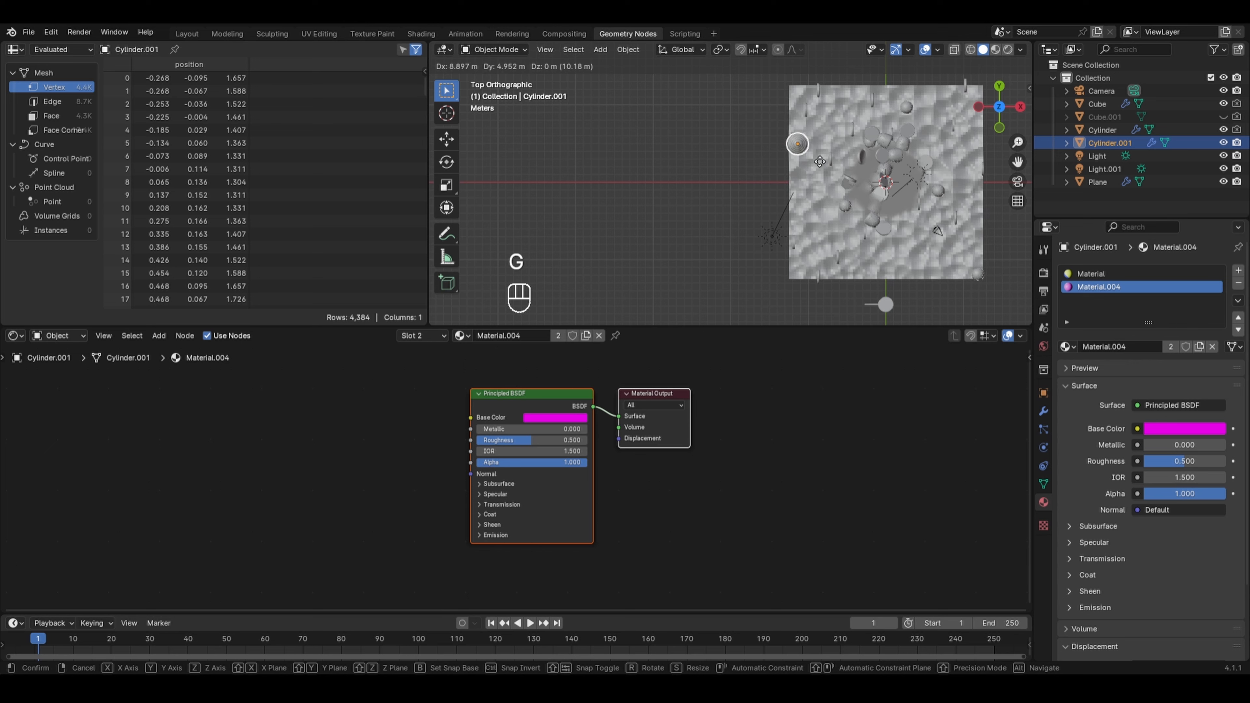
{"action": "left_click", "coordinate": [817, 140]}
Duplicate the cup three times in top view, placing the copies near the terrain's lower-left, lower-right and upper-right parts
{"action": "key", "text": "shift+d"}
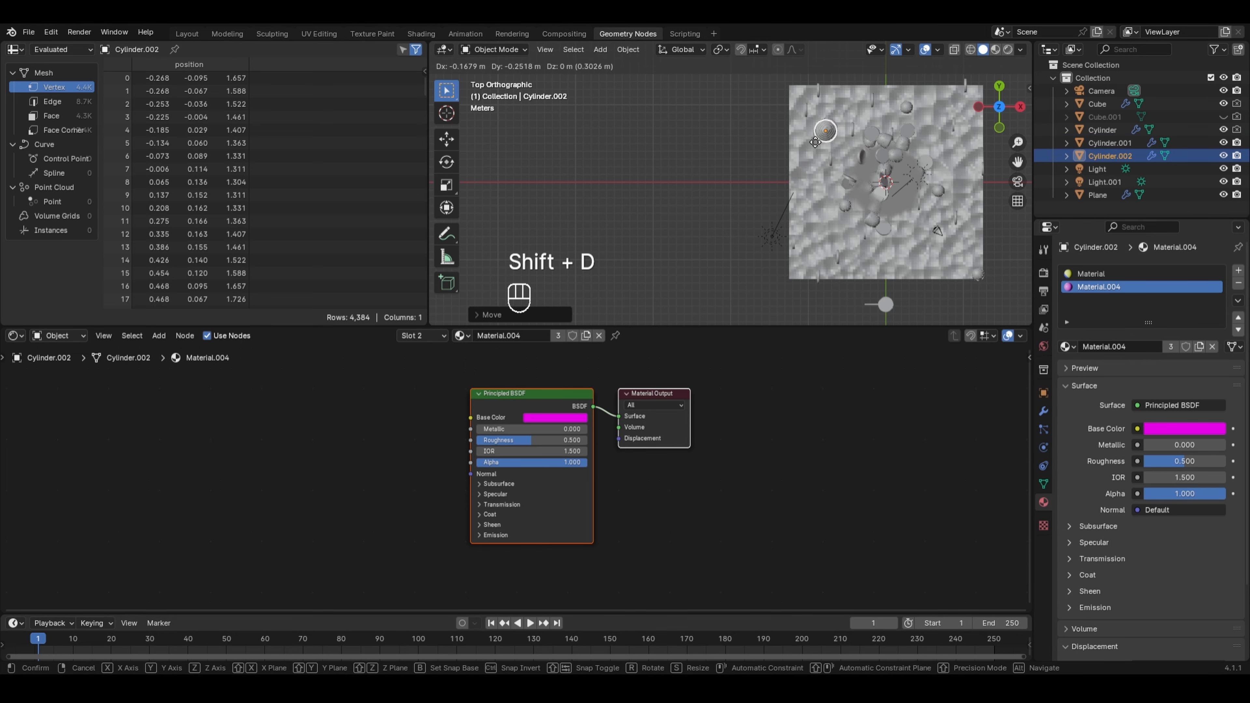
{"action": "left_click", "coordinate": [809, 246]}
{"action": "key", "text": "shift+d"}
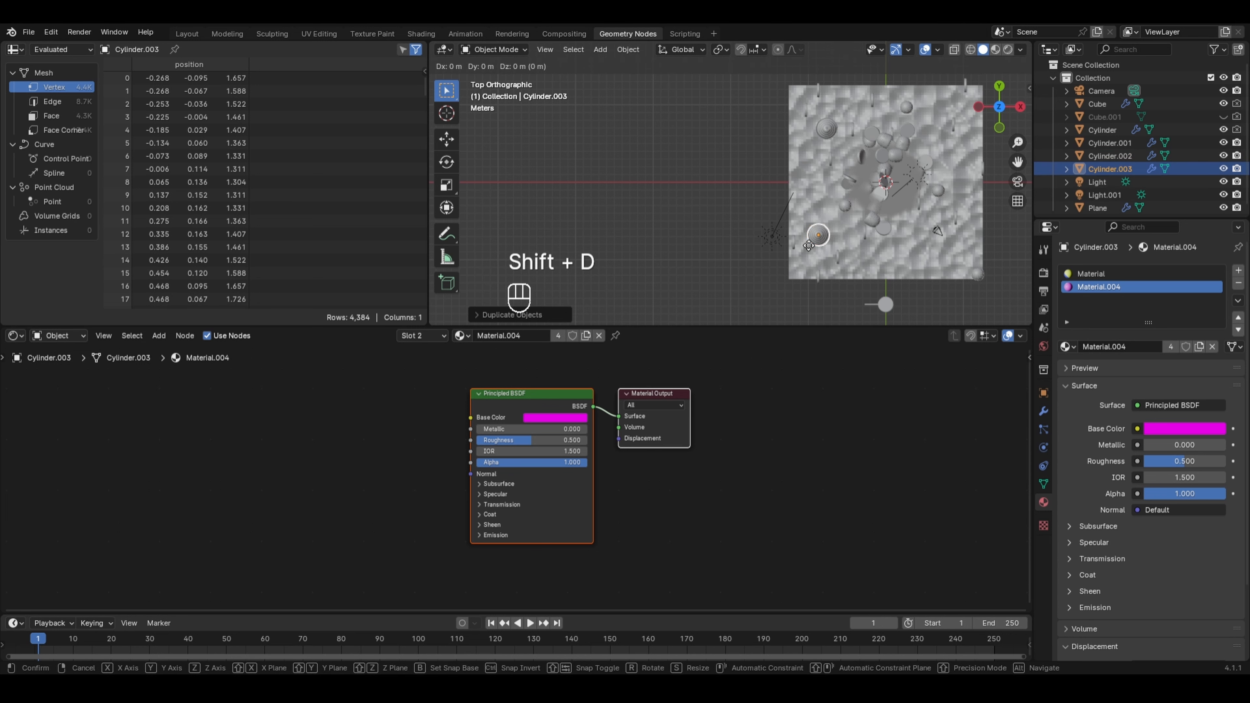
{"action": "left_click", "coordinate": [905, 227]}
{"action": "key", "text": "shift+d"}
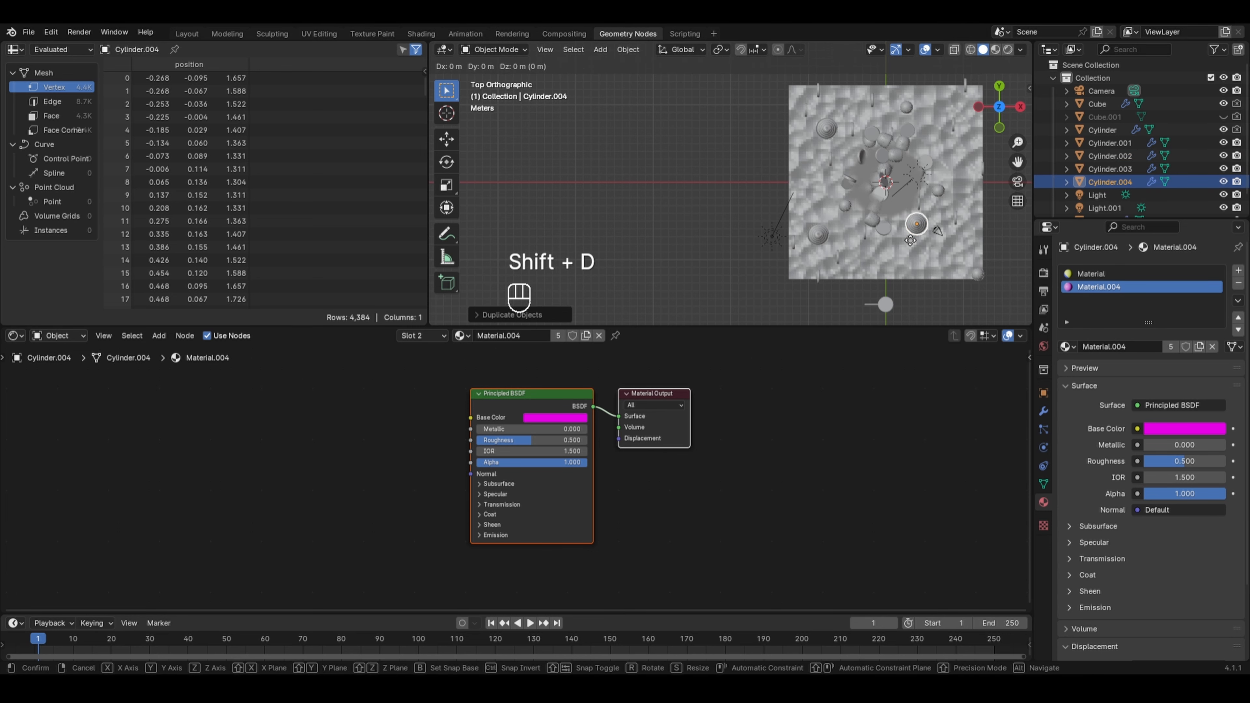
{"action": "left_click", "coordinate": [937, 140]}
Raise the cup copy on the terrain's upper-right part about 0.7 m along Z out of the snow
{"action": "middle_click_drag", "start_coordinate": [937, 140], "coordinate": [693, 186]}
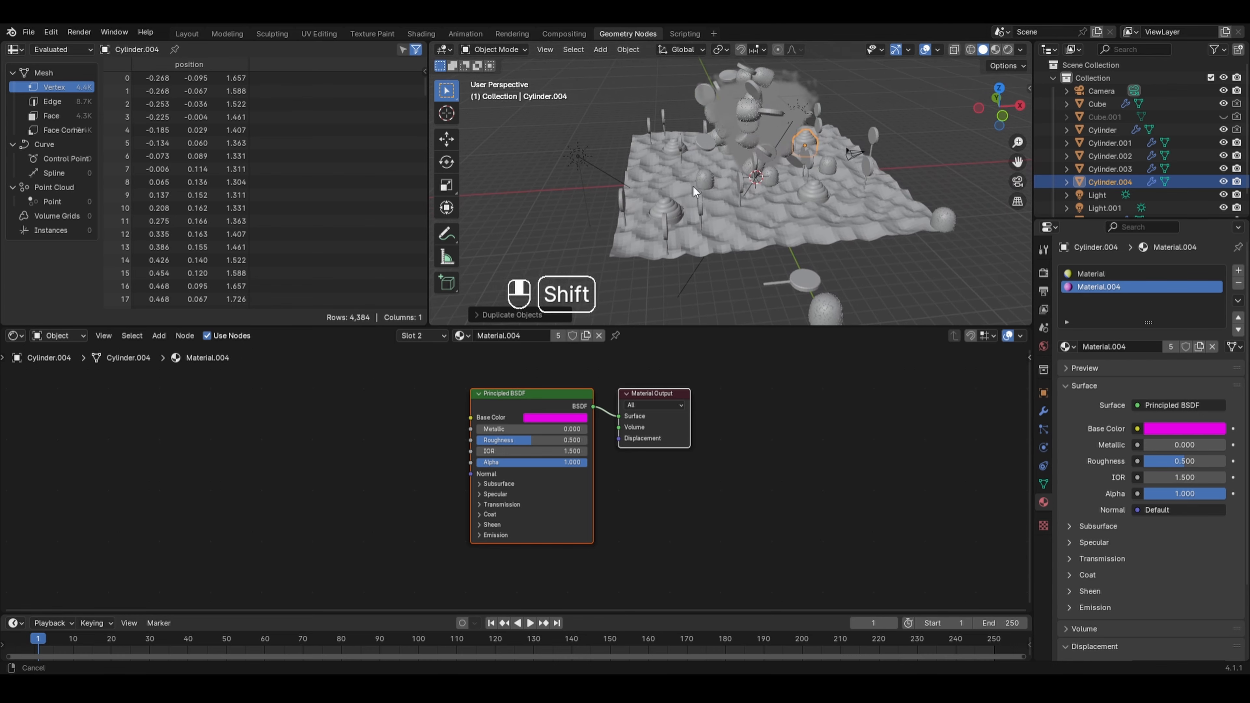
{"action": "middle_click_drag", "start_coordinate": [857, 182], "coordinate": [746, 193]}
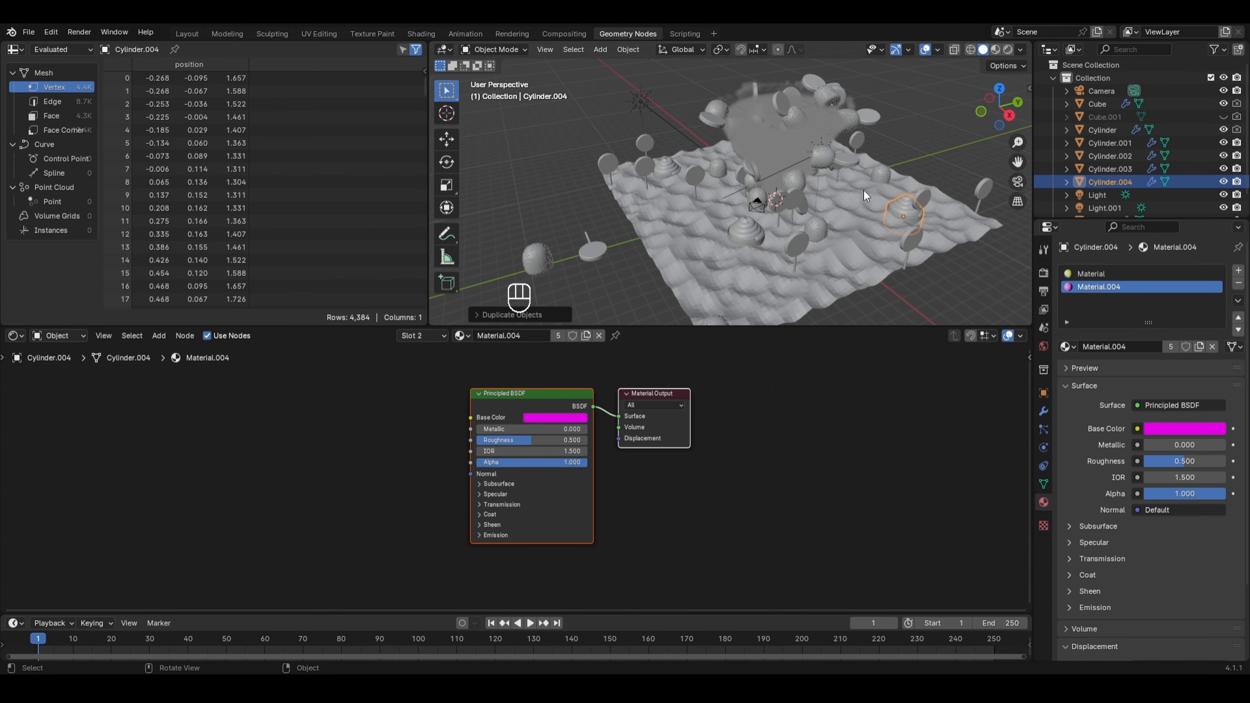
{"action": "key", "text": "g"}
{"action": "key", "text": "z"}
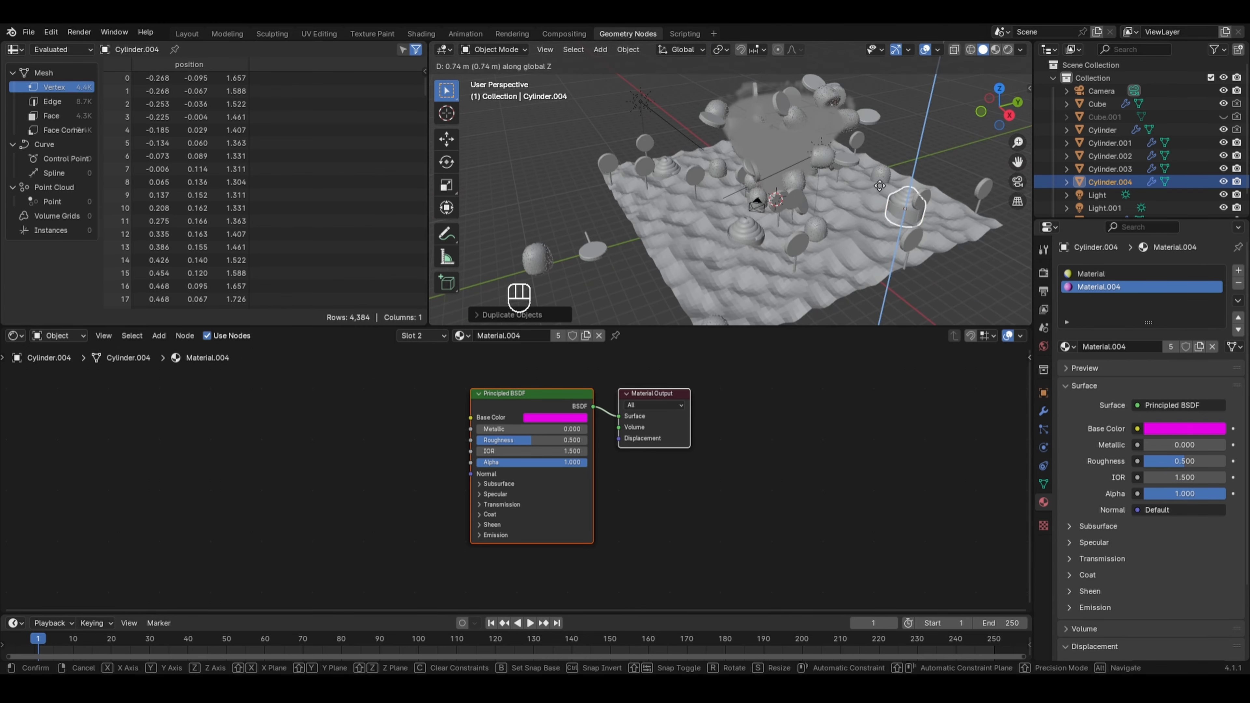
{"action": "left_click", "coordinate": [865, 187]}
Raise the cup copy on the terrain's lower-right part along Z out of the snow
{"action": "middle_click_drag", "start_coordinate": [866, 187], "coordinate": [805, 228]}
{"action": "left_click", "coordinate": [805, 212]}
{"action": "key", "text": "g"}
{"action": "key", "text": "z"}
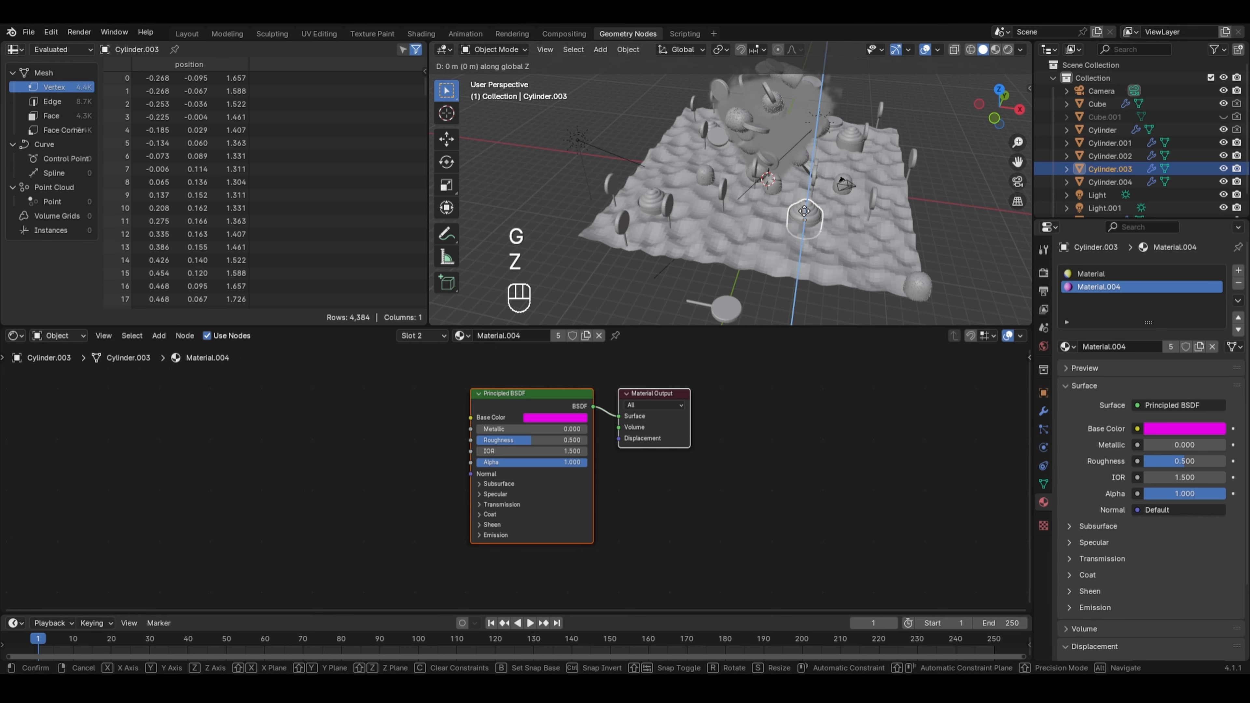
{"action": "left_click", "coordinate": [810, 204]}
Raise the cup copy on the terrain's lower-left part about 1.28 m along Z
{"action": "middle_click_drag", "start_coordinate": [810, 204], "coordinate": [830, 251]}
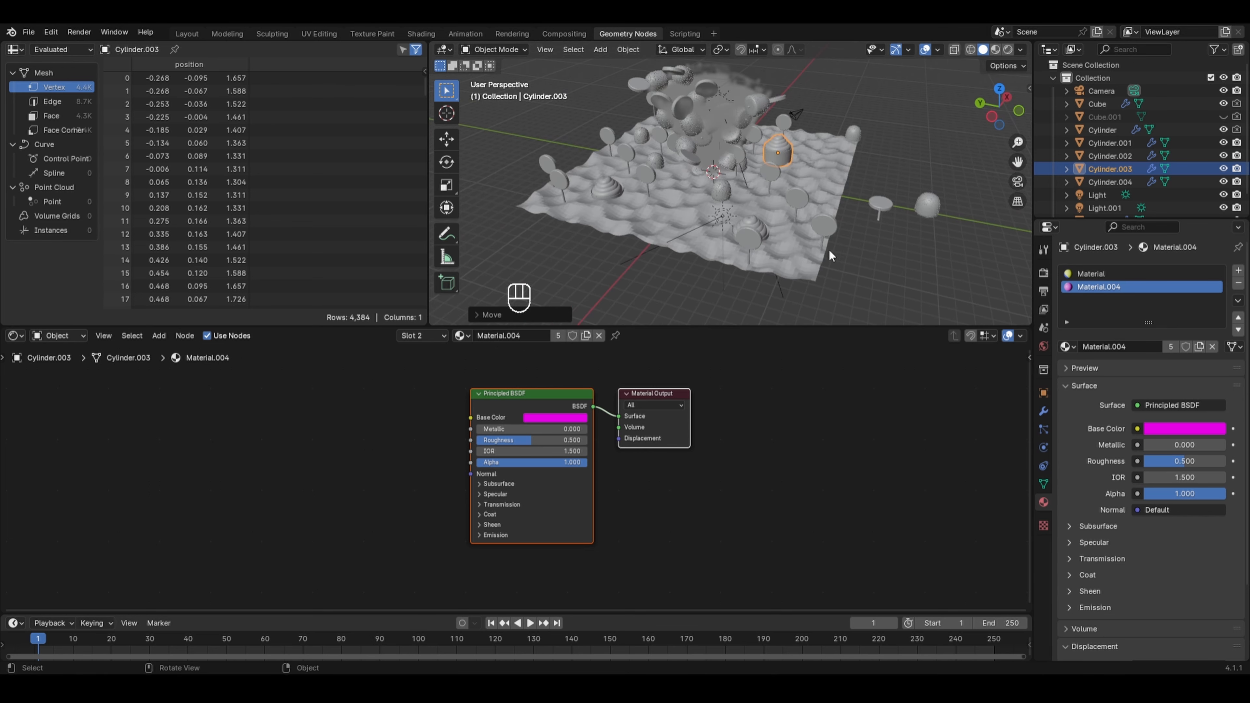
{"action": "left_click", "coordinate": [765, 219]}
{"action": "key", "text": "g"}
{"action": "key", "text": "z"}
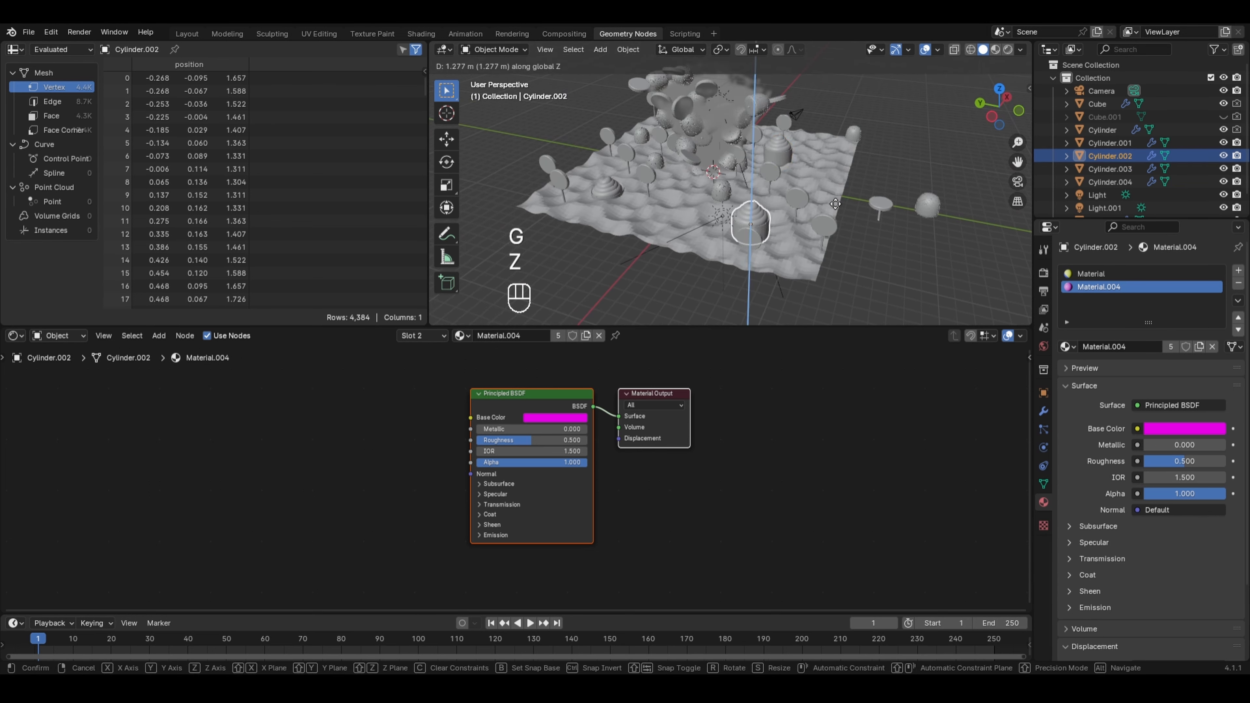
{"action": "left_click", "coordinate": [835, 203]}
Raise the first cup, near the terrain's upper-left corner, about 1.15 m along Z
{"action": "middle_click_drag", "start_coordinate": [835, 203], "coordinate": [729, 230]}
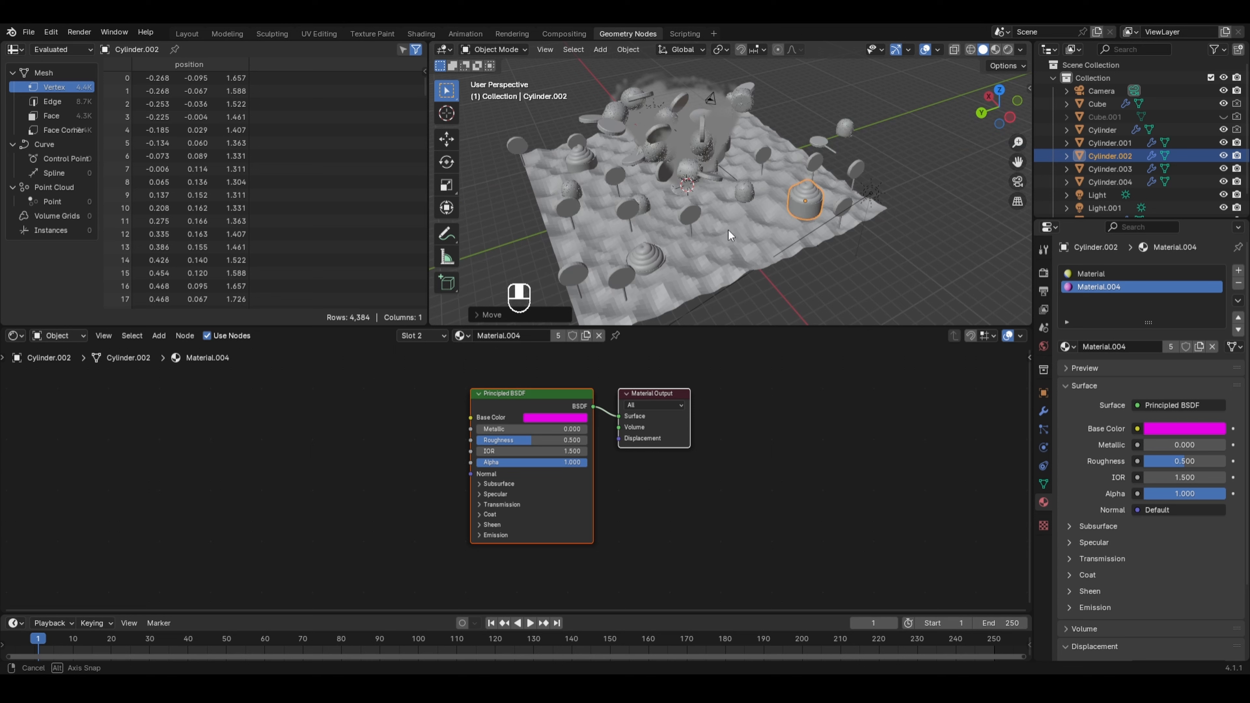
{"action": "left_click", "coordinate": [655, 259]}
{"action": "key", "text": "g"}
{"action": "key", "text": "z"}
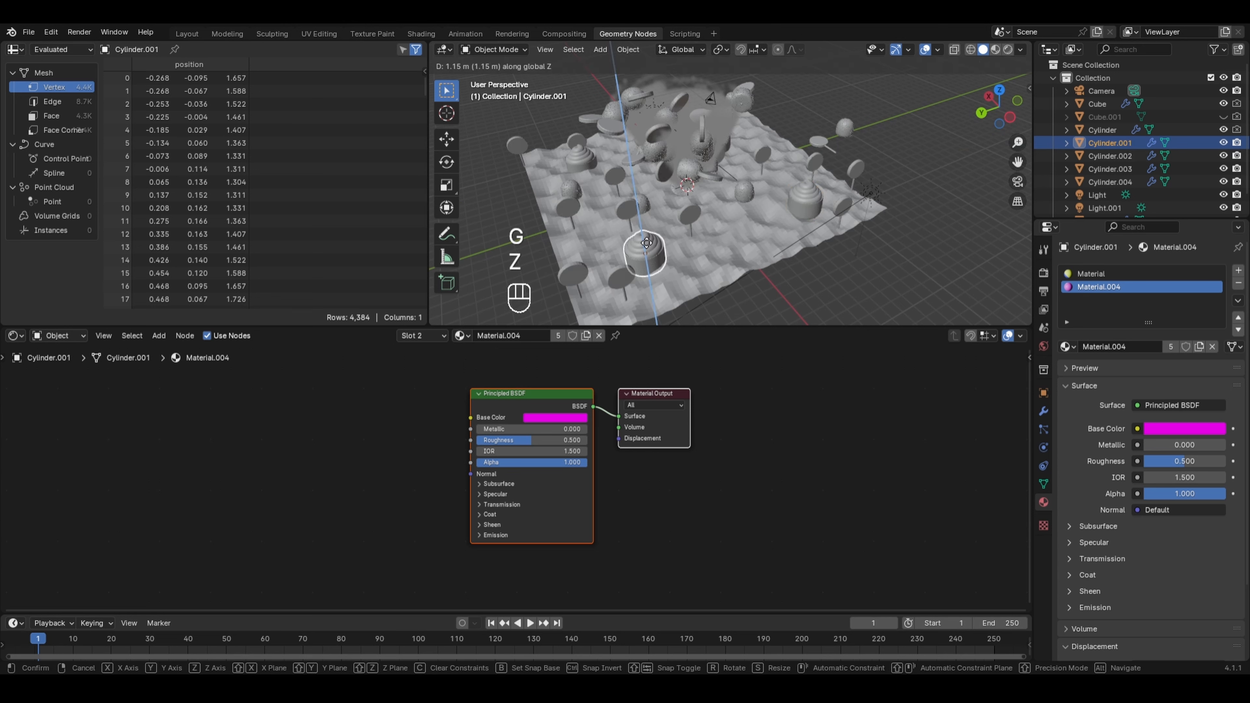
{"action": "left_click", "coordinate": [646, 243]}
Switch the viewport to rendered shading and open the terrain plane's geometry node tree
{"action": "middle_click_drag", "start_coordinate": [646, 242], "coordinate": [770, 238]}
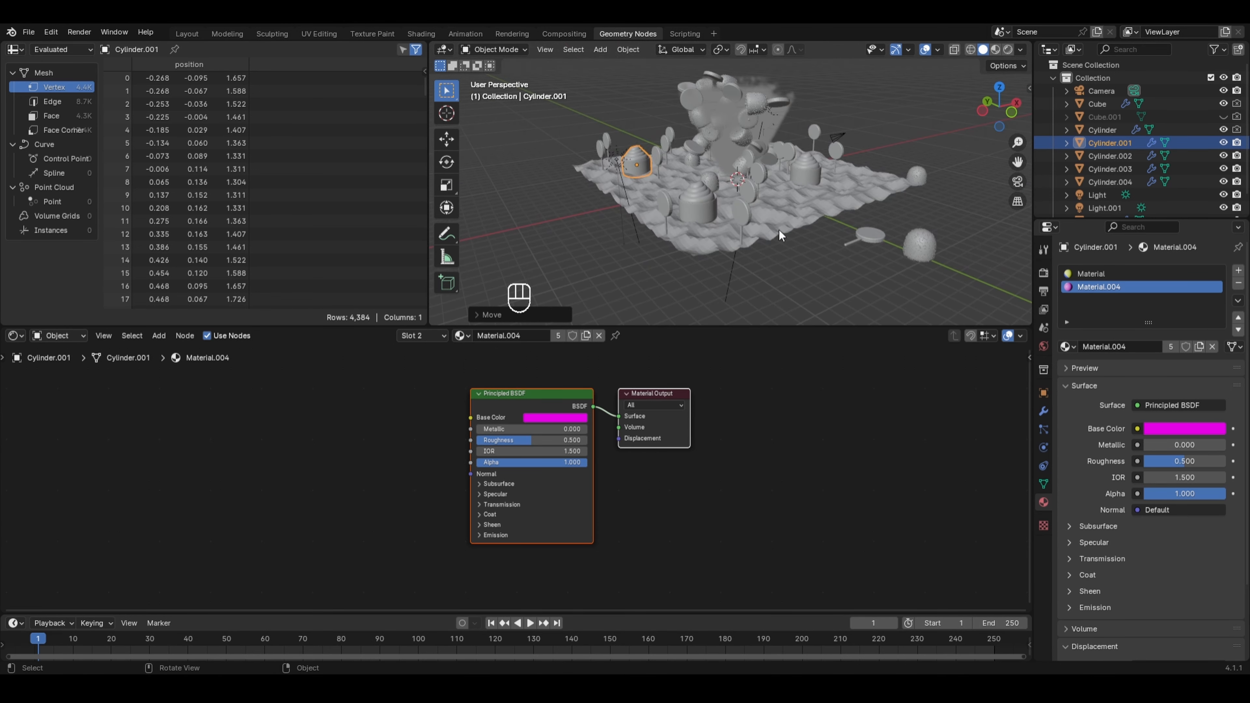
{"action": "left_click", "coordinate": [1008, 50]}
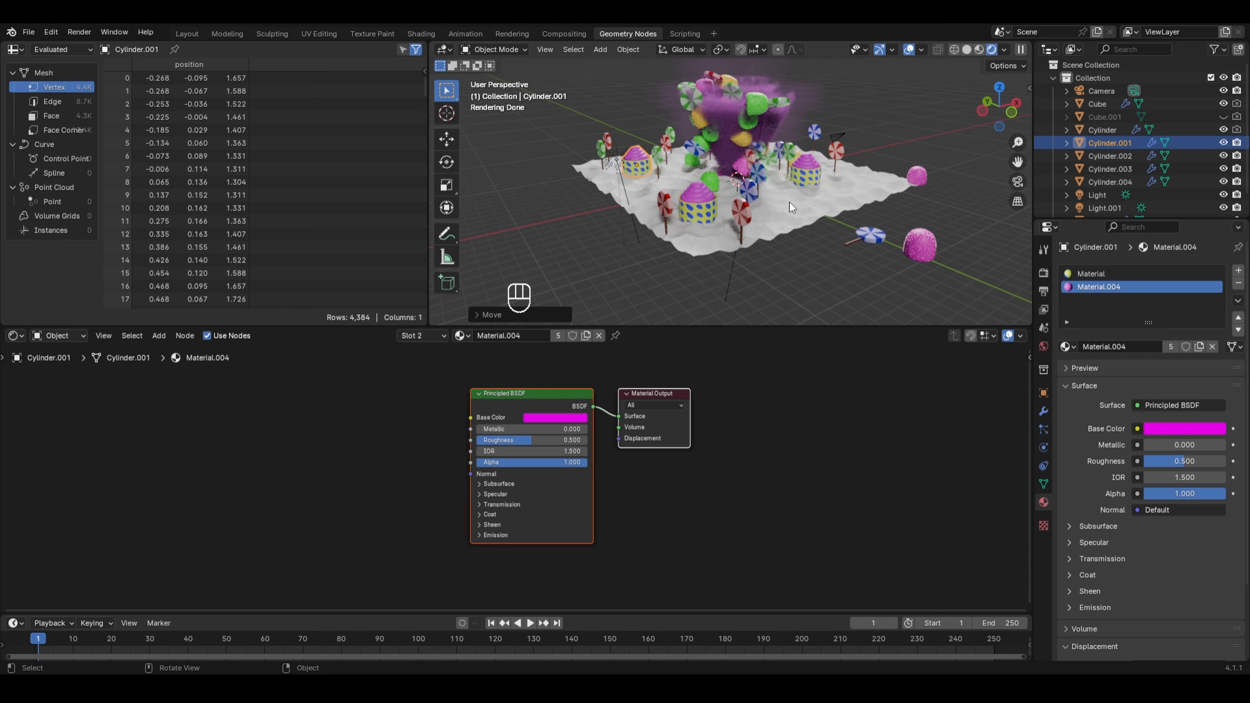
{"action": "left_click", "coordinate": [789, 203]}
{"action": "left_click", "coordinate": [15, 336]}
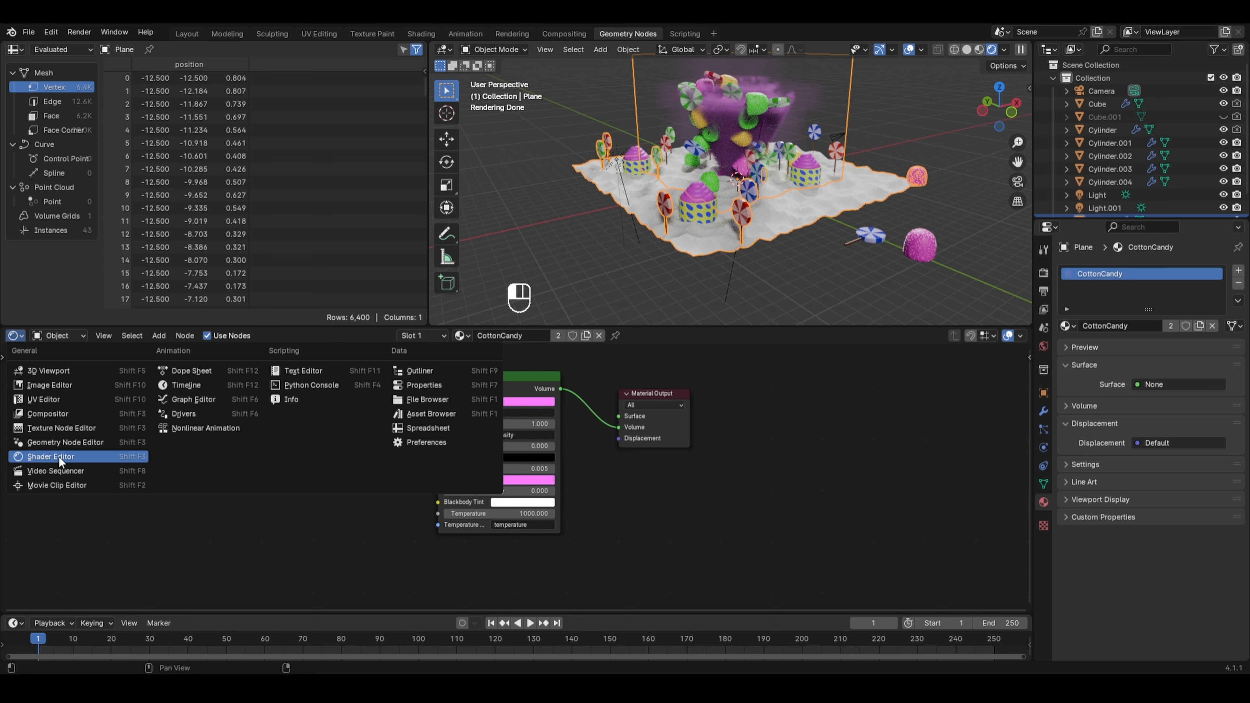
{"action": "left_click", "coordinate": [57, 443]}
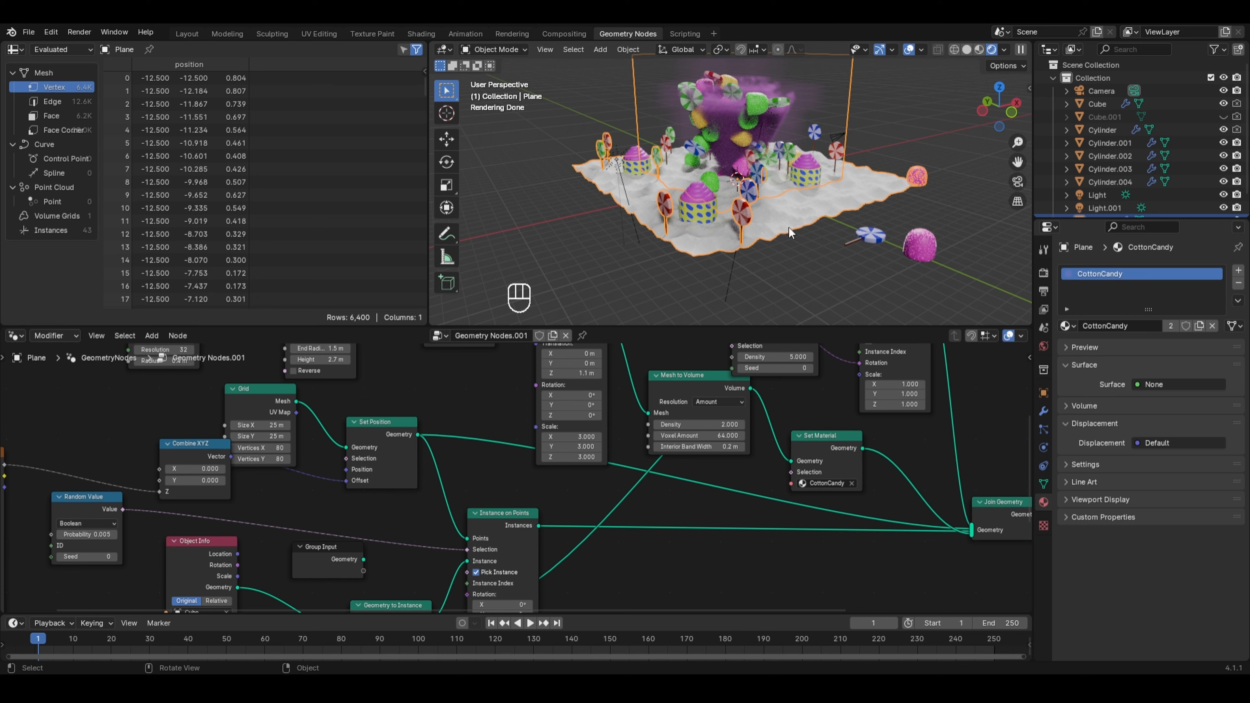
Duplicate the CottonCandy Set Material node and insert the copy between the grid's Set Position and Join Geometry
{"action": "left_click", "coordinate": [830, 436]}
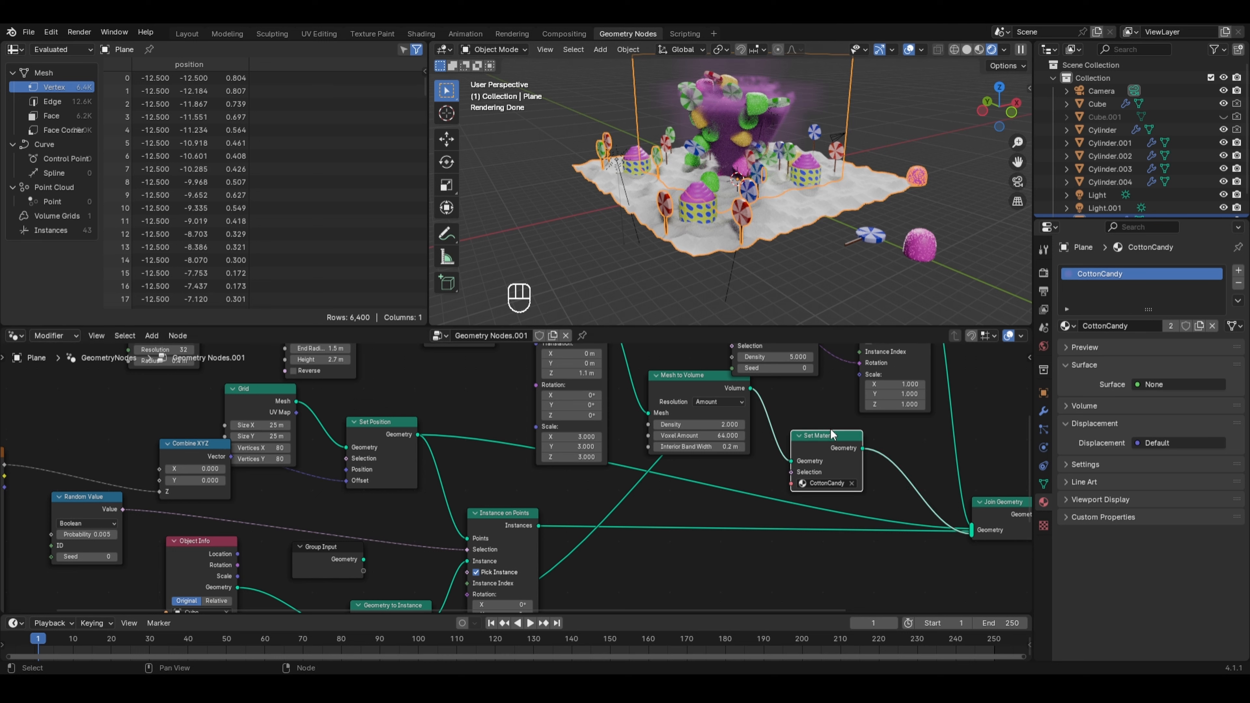
{"action": "key", "text": "shift+d"}
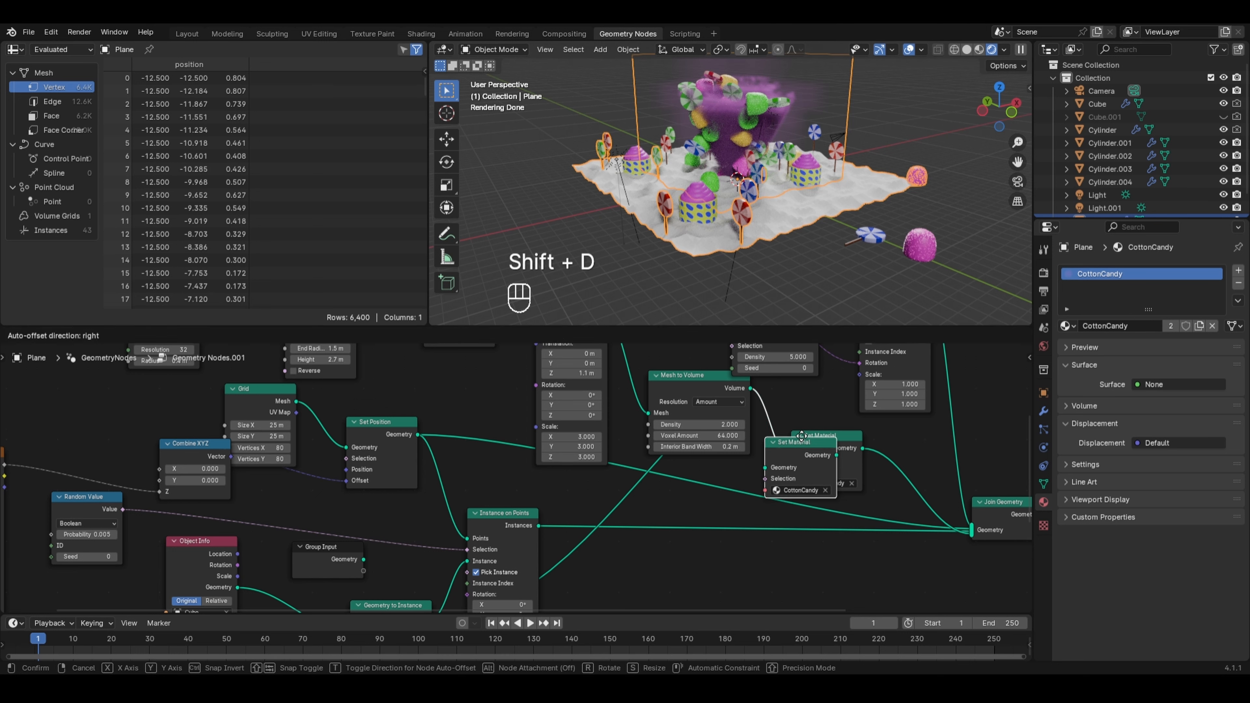
{"action": "left_click", "coordinate": [753, 450]}
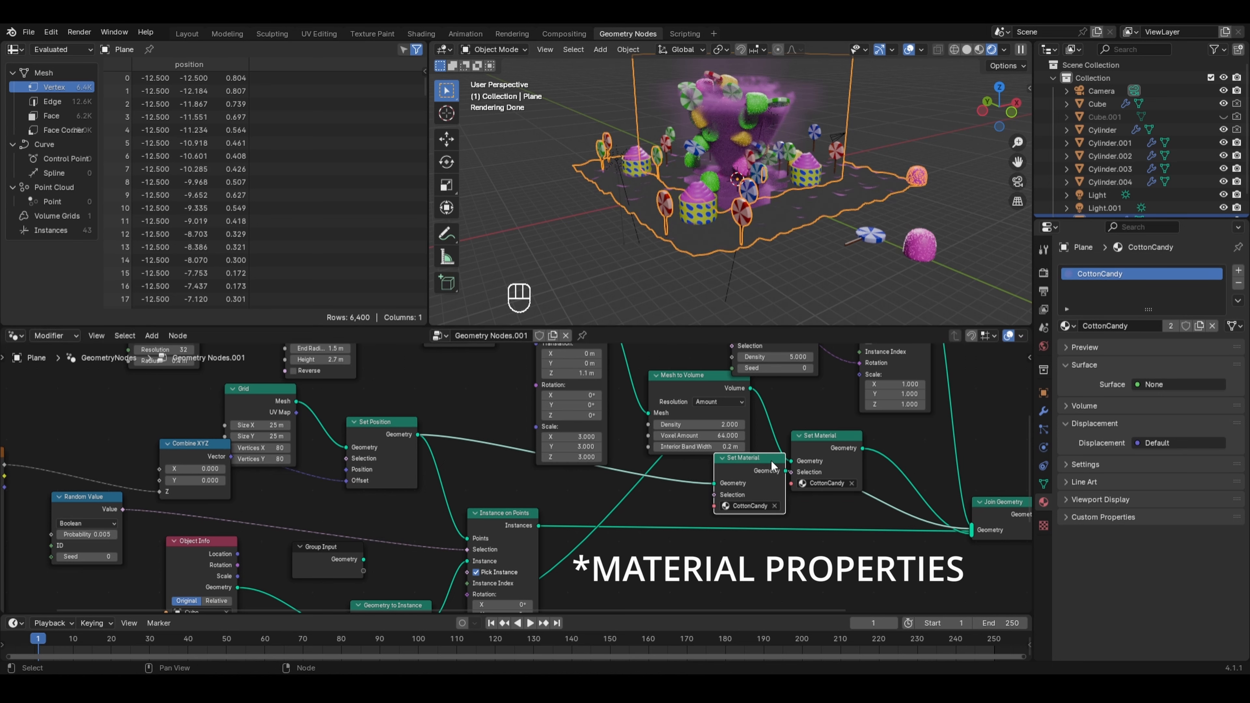
Create a new material in a second slot on the plane and assign it in the duplicated Set Material node
{"action": "left_click", "coordinate": [1239, 270]}
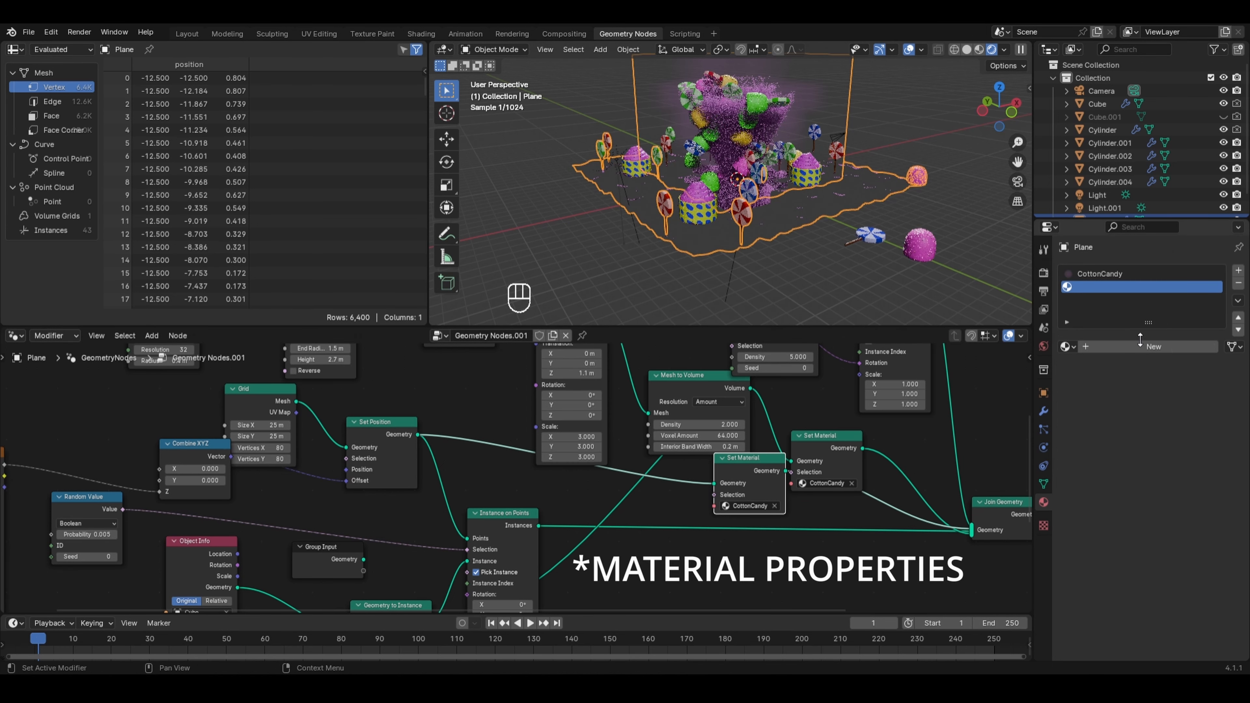
{"action": "left_click", "coordinate": [1127, 350]}
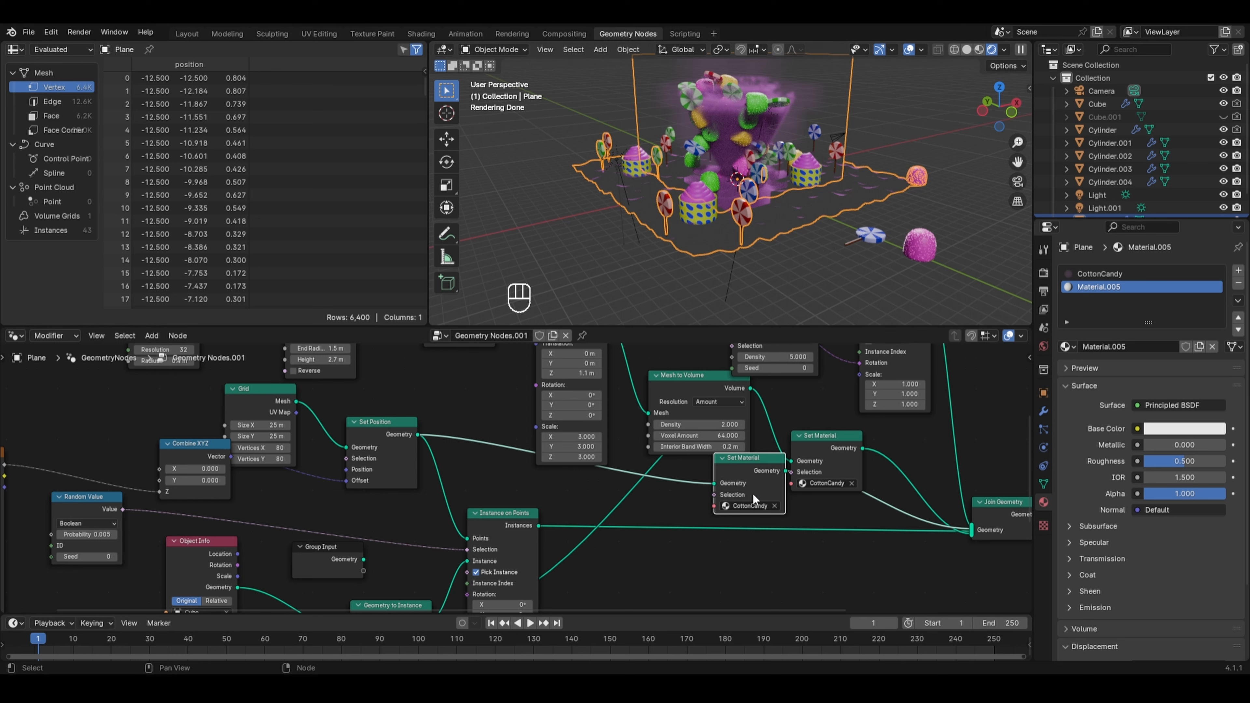
{"action": "left_click", "coordinate": [745, 503]}
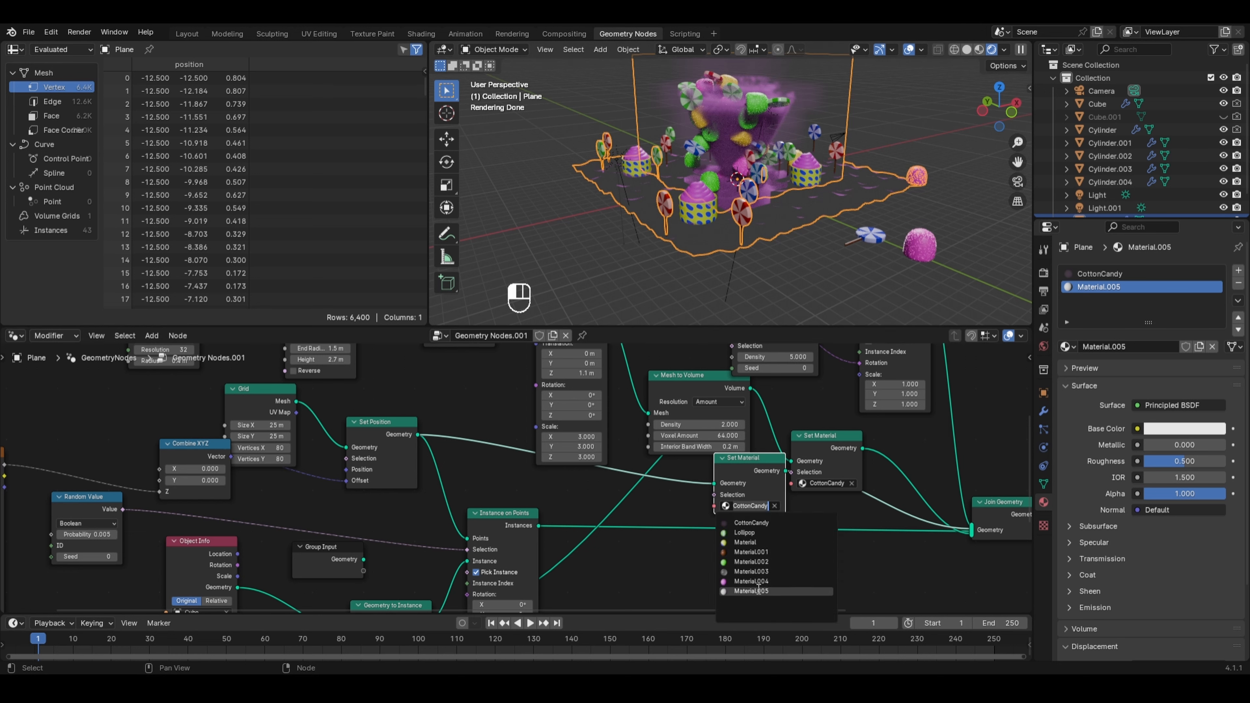
{"action": "left_click", "coordinate": [751, 591]}
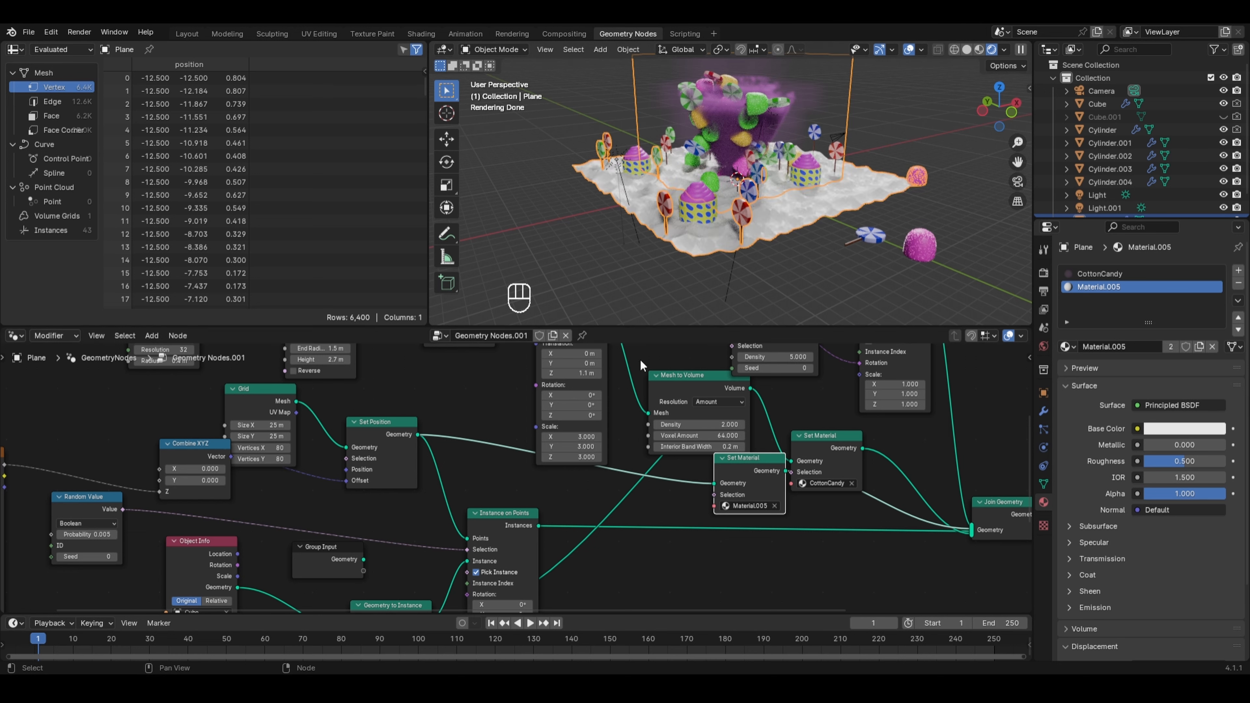
Open the new terrain material's shader nodes and add a Noise Texture before the Principled BSDF
{"action": "left_click", "coordinate": [15, 336]}
{"action": "left_click", "coordinate": [49, 457]}
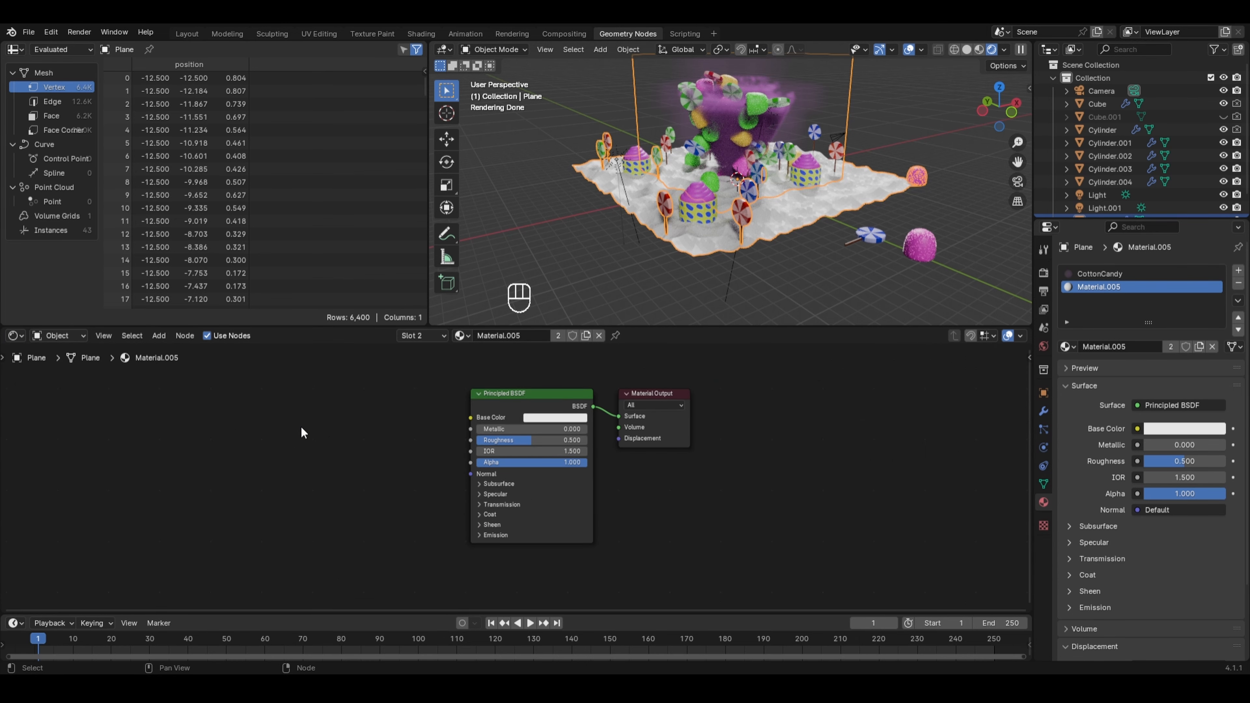
{"action": "key", "text": "shift+a"}
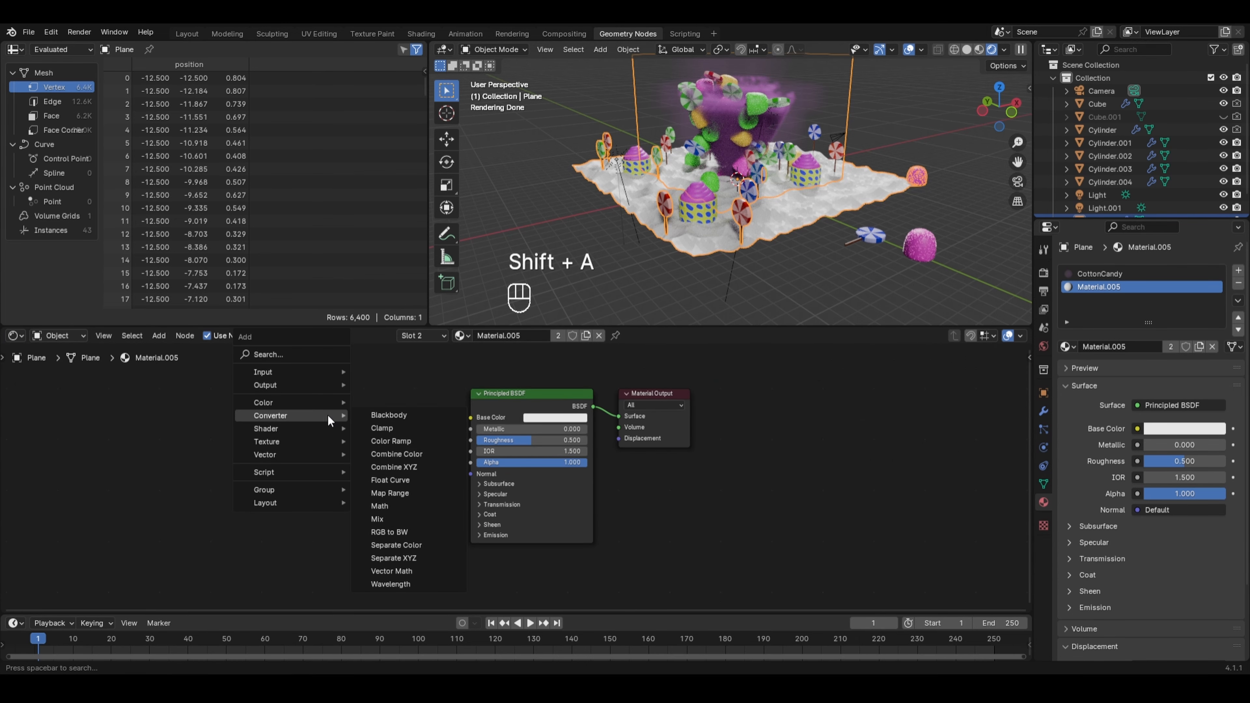
{"action": "mouse_move", "coordinate": [309, 439]}
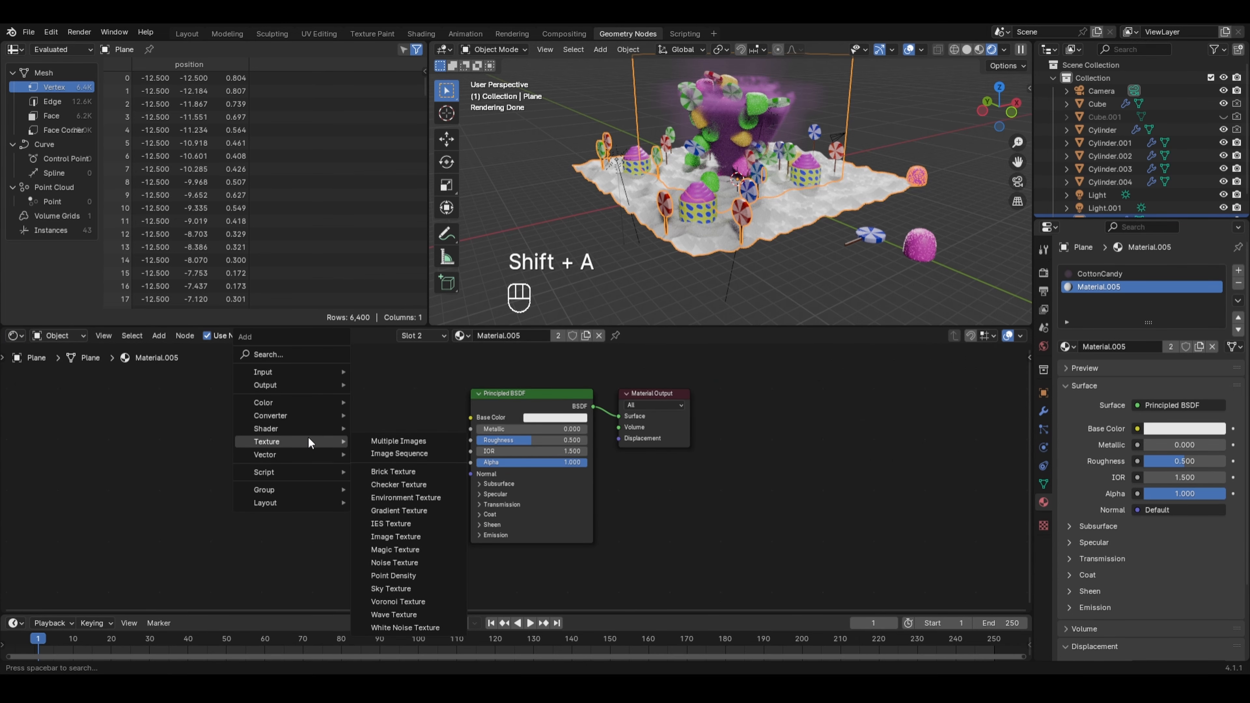
{"action": "left_click", "coordinate": [397, 563]}
{"action": "left_click", "coordinate": [295, 410]}
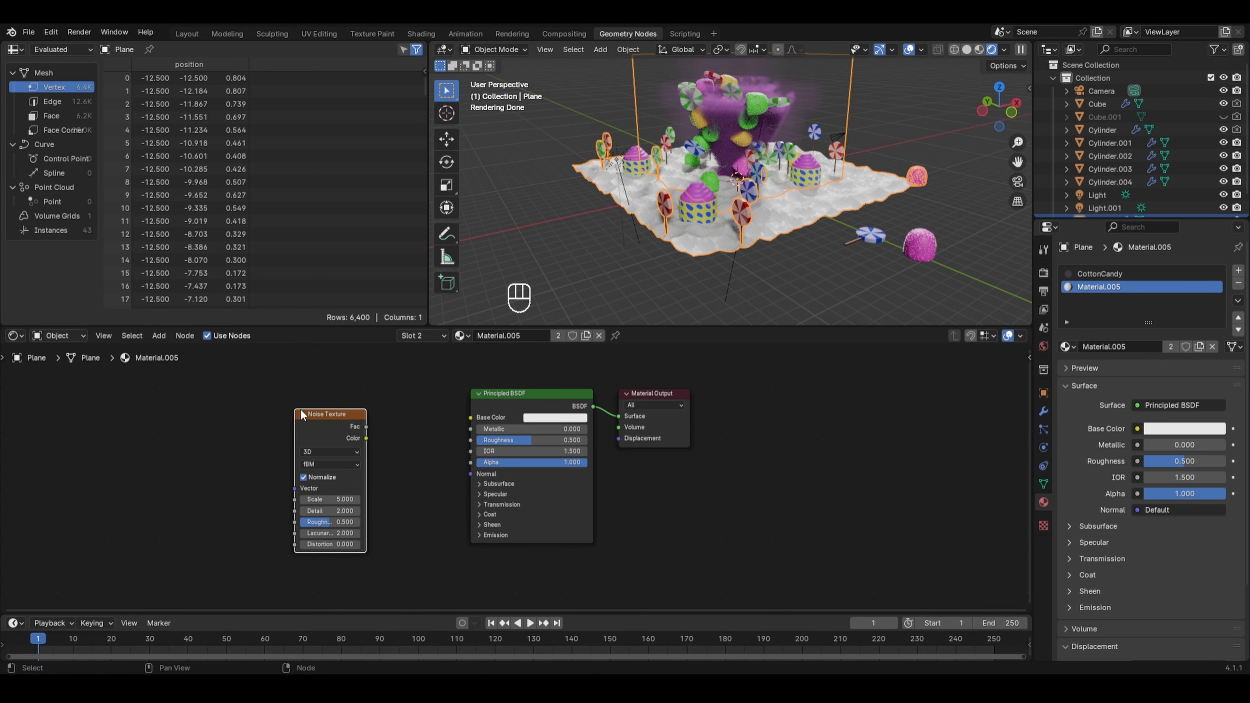
Map the Noise Texture with Object coordinates through a Mapping node and connect its Fac output to Base Color
{"action": "key", "text": "ctrl+t"}
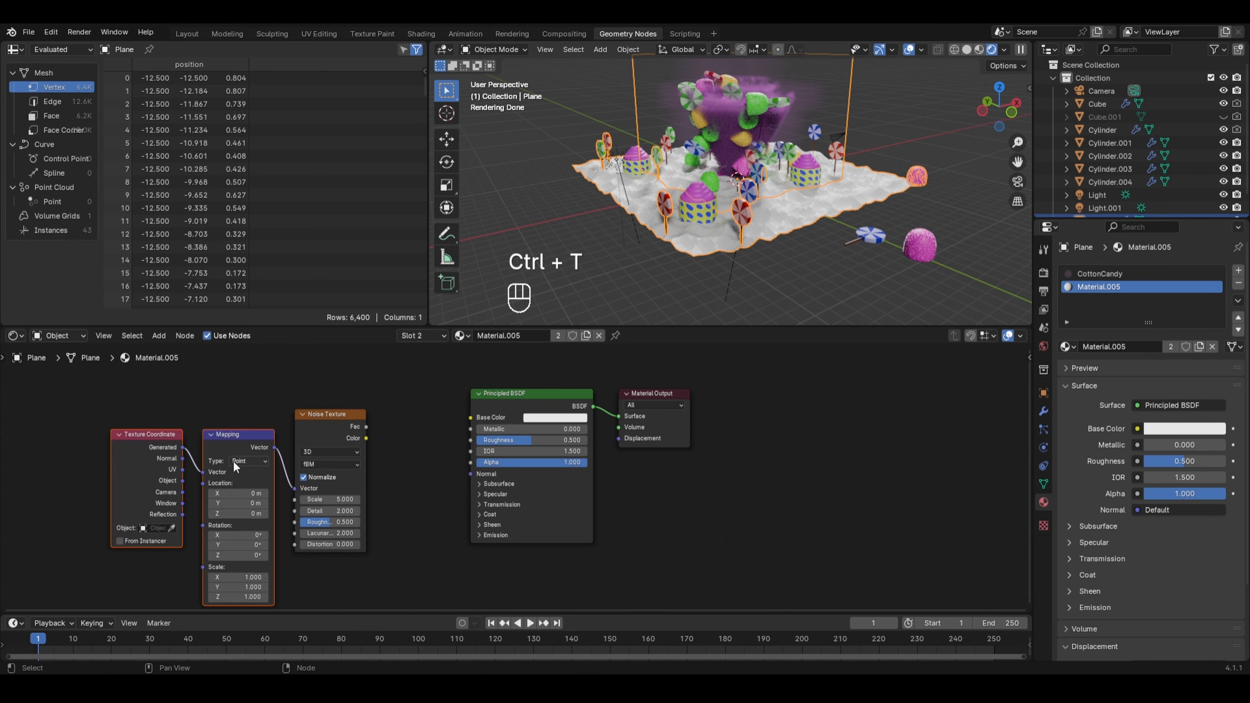
{"action": "left_click_drag", "start_coordinate": [366, 427], "coordinate": [471, 417]}
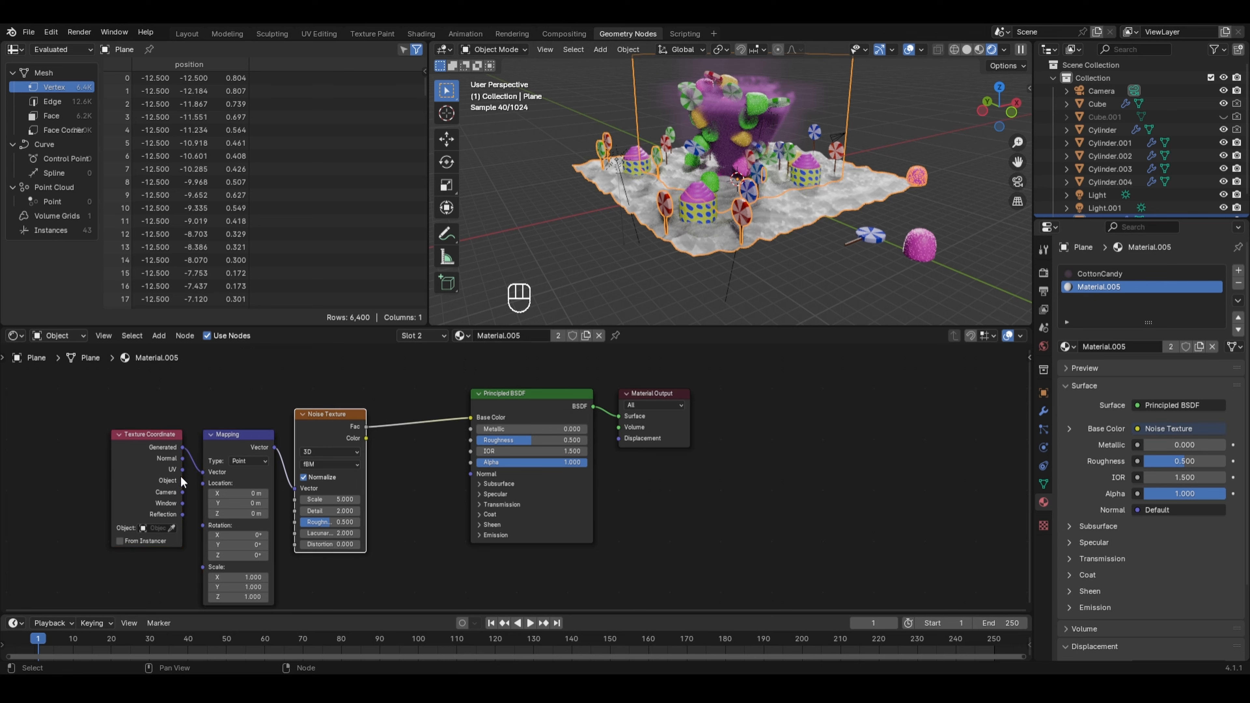
{"action": "left_click_drag", "start_coordinate": [181, 475], "coordinate": [199, 473]}
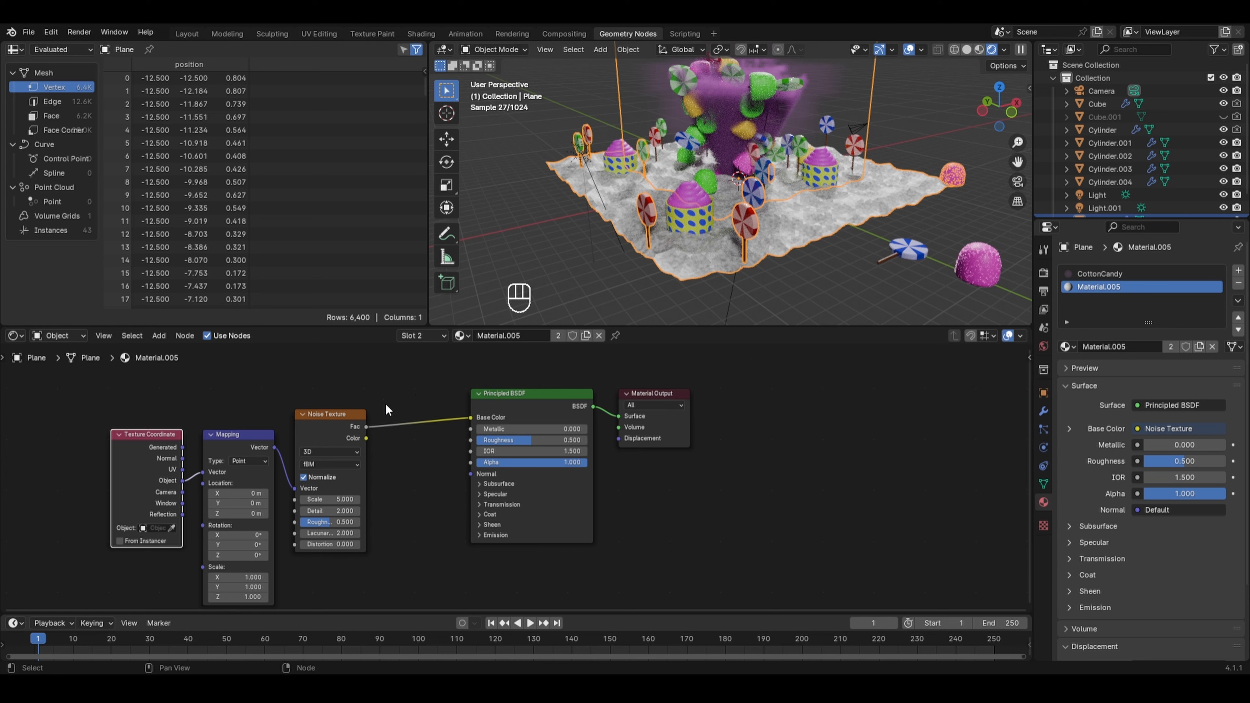
Insert a Color Ramp between the Noise Texture and the Principled BSDF's Base Color
{"action": "mouse_move", "coordinate": [417, 362]}
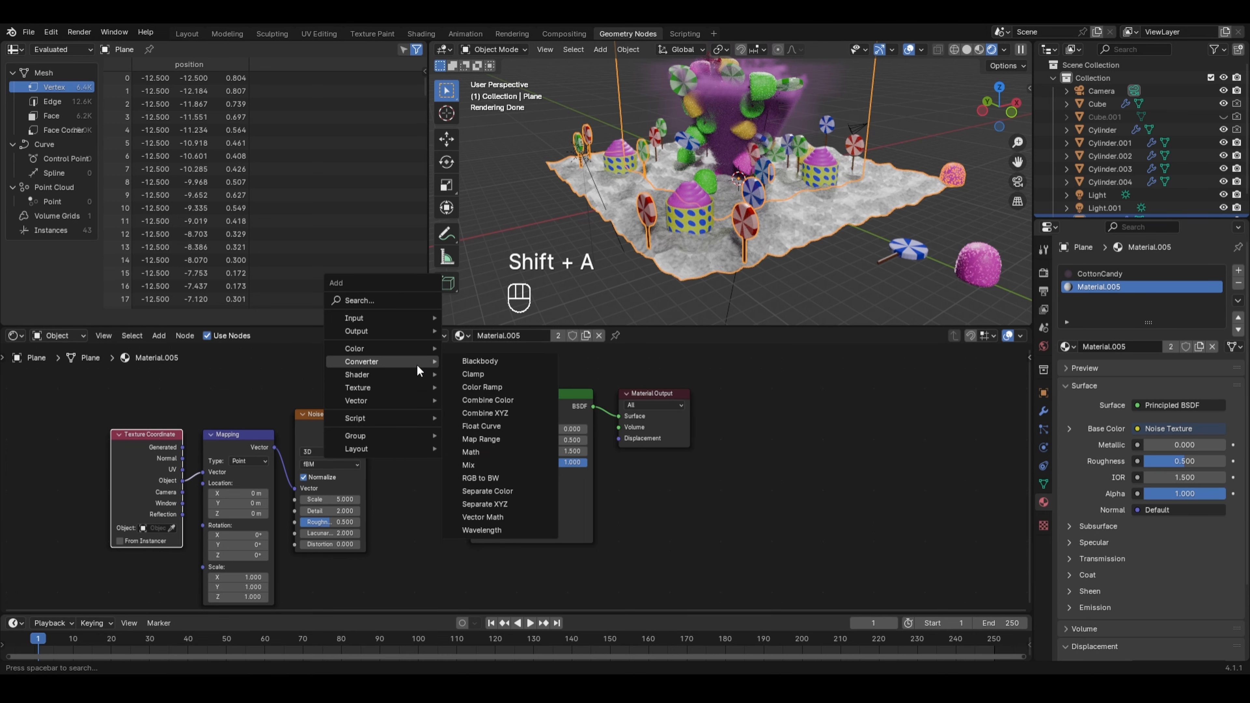
{"action": "left_click", "coordinate": [473, 380]}
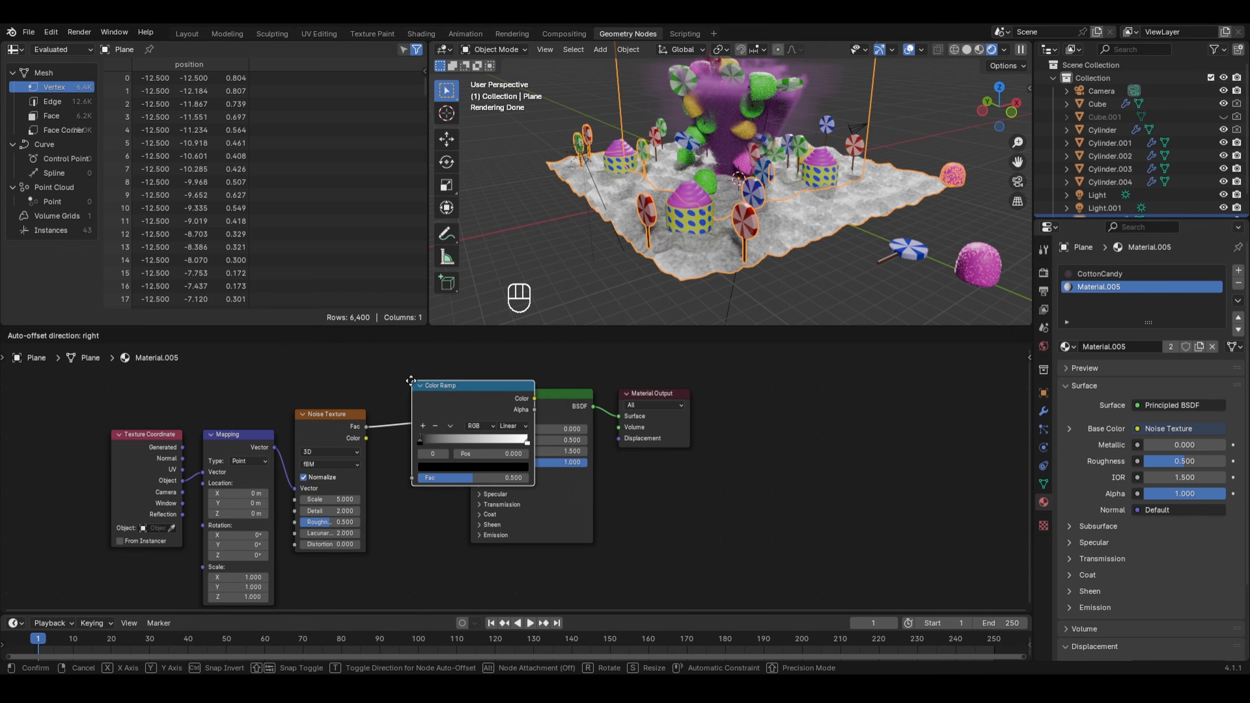
{"action": "left_click", "coordinate": [404, 382]}
Set the Color Ramp's interpolation to Constant and move its white stop to position 0.491
{"action": "left_click", "coordinate": [507, 427]}
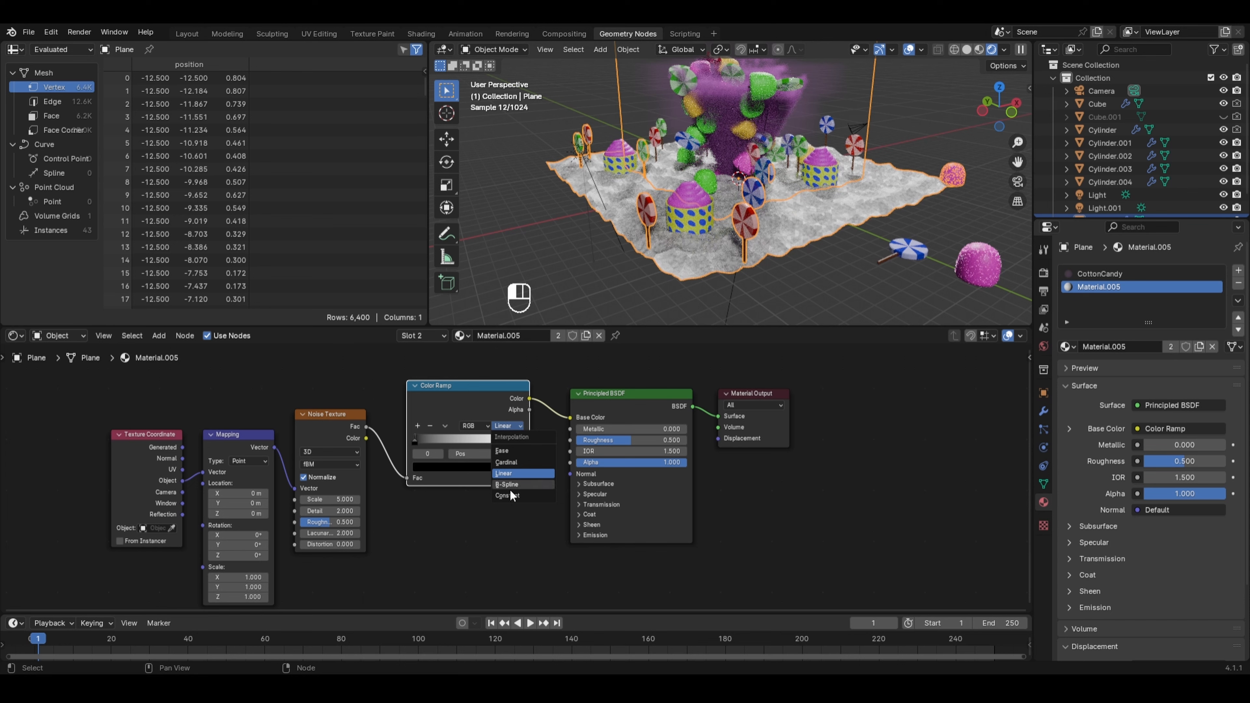
{"action": "left_click", "coordinate": [507, 495]}
{"action": "left_click_drag", "start_coordinate": [521, 439], "coordinate": [463, 439]}
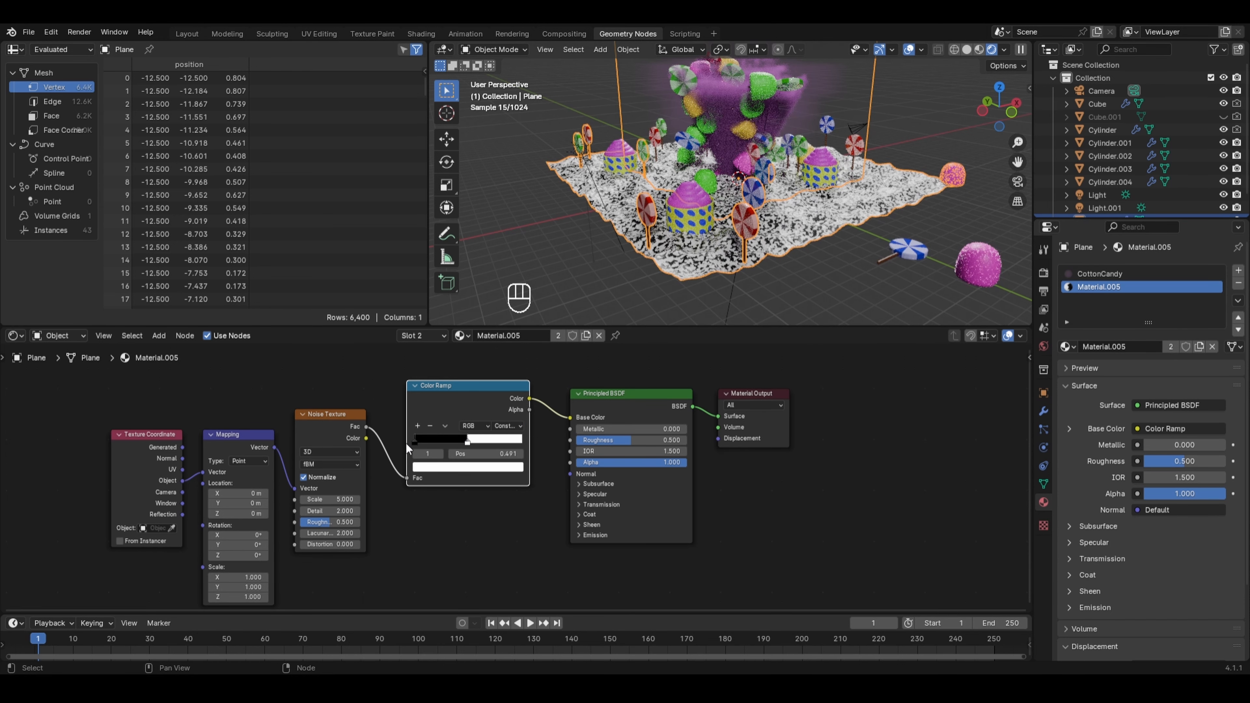
Recolor the Color Ramp's first stop white
{"action": "left_click", "coordinate": [415, 443]}
{"action": "left_click", "coordinate": [444, 468]}
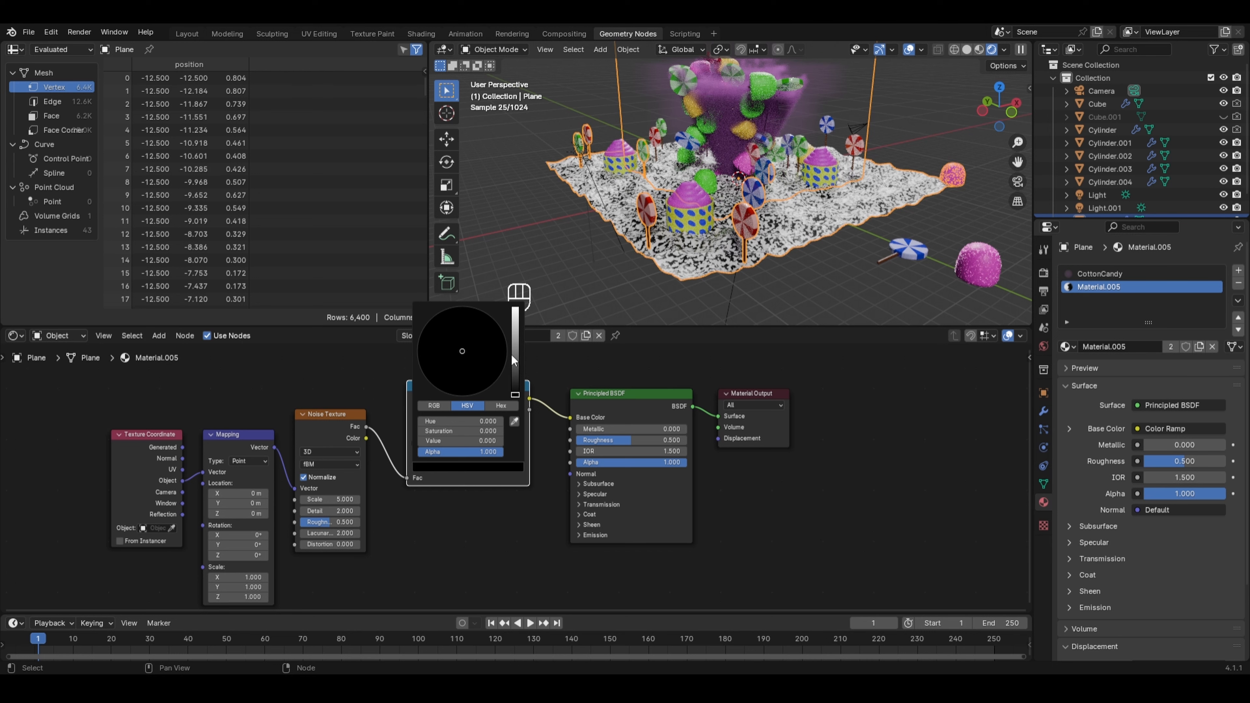
{"action": "left_click_drag", "start_coordinate": [511, 353], "coordinate": [514, 311]}
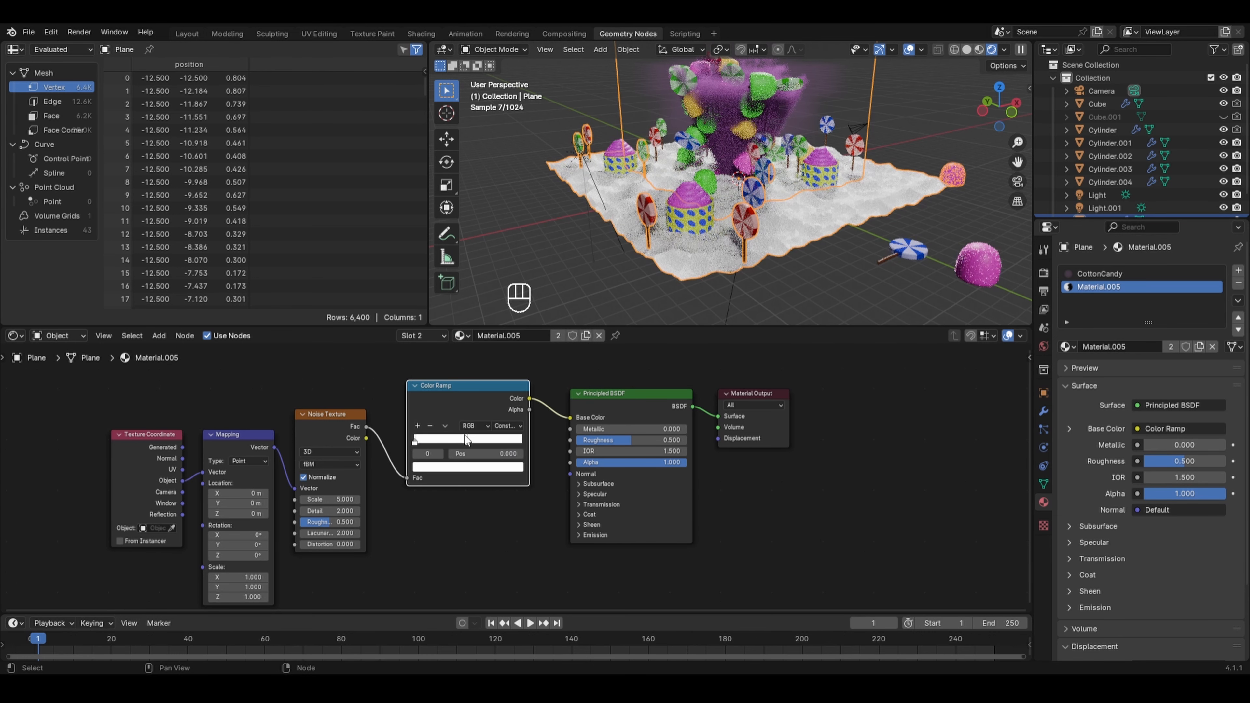
Recolor the Color Ramp's second stop dark brown and move it to position 0.418
{"action": "left_click", "coordinate": [468, 441]}
{"action": "left_click", "coordinate": [466, 470]}
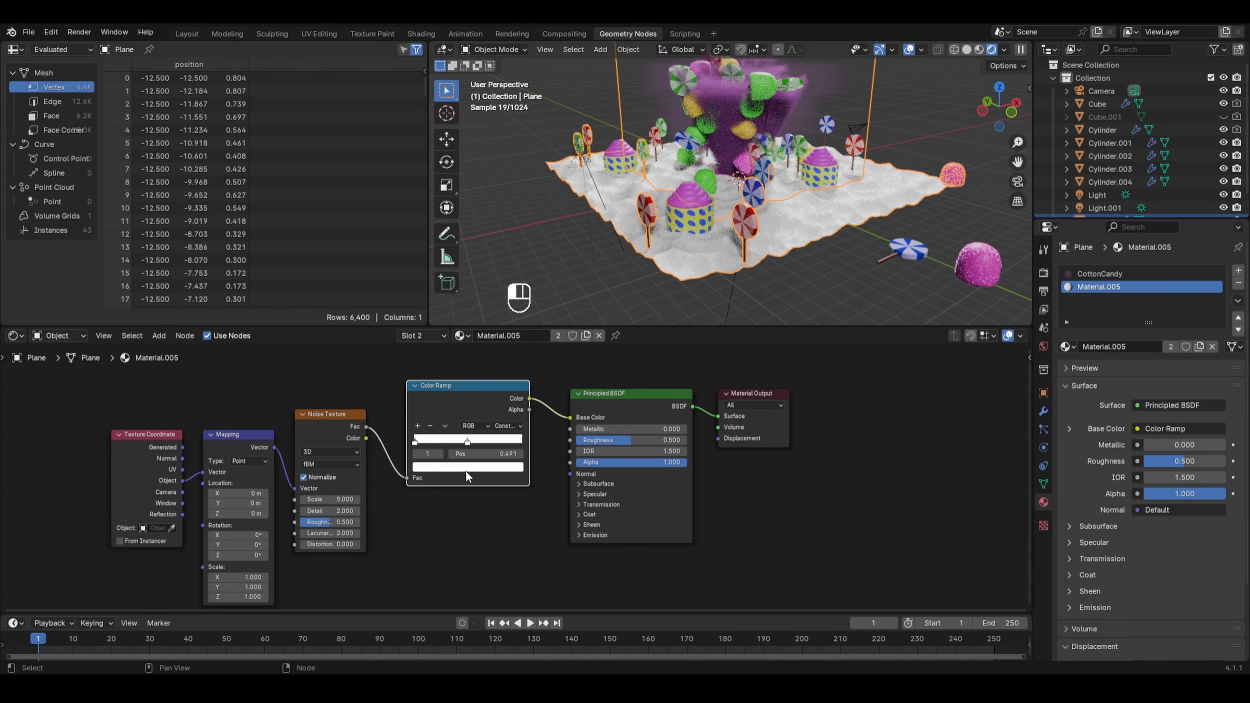
{"action": "left_click_drag", "start_coordinate": [461, 353], "coordinate": [448, 394]}
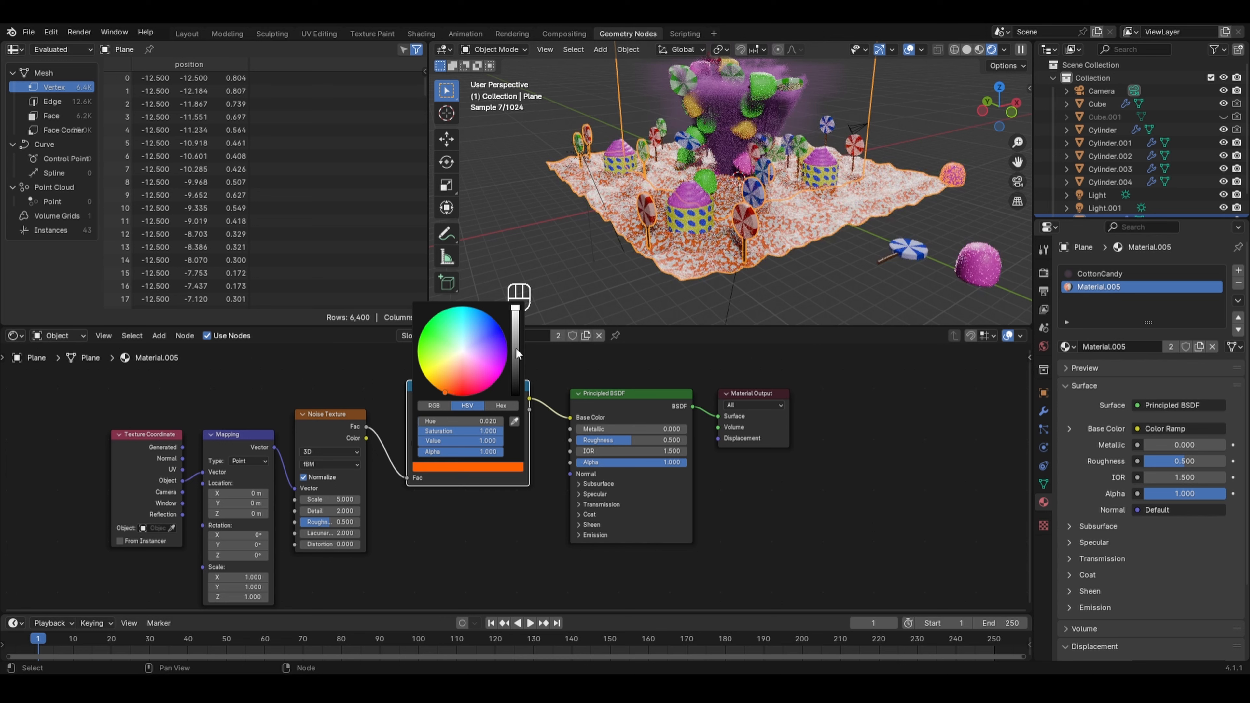
{"action": "left_click_drag", "start_coordinate": [516, 348], "coordinate": [515, 356]}
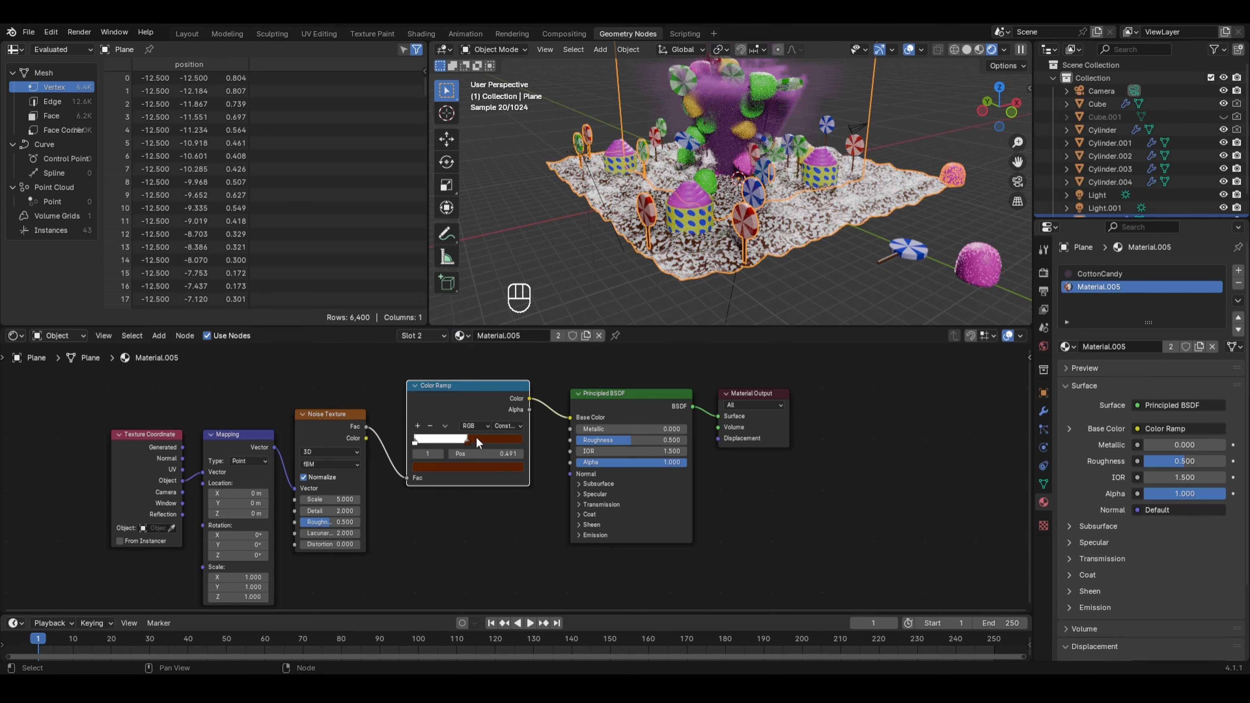
{"action": "left_click_drag", "start_coordinate": [473, 437], "coordinate": [459, 439]}
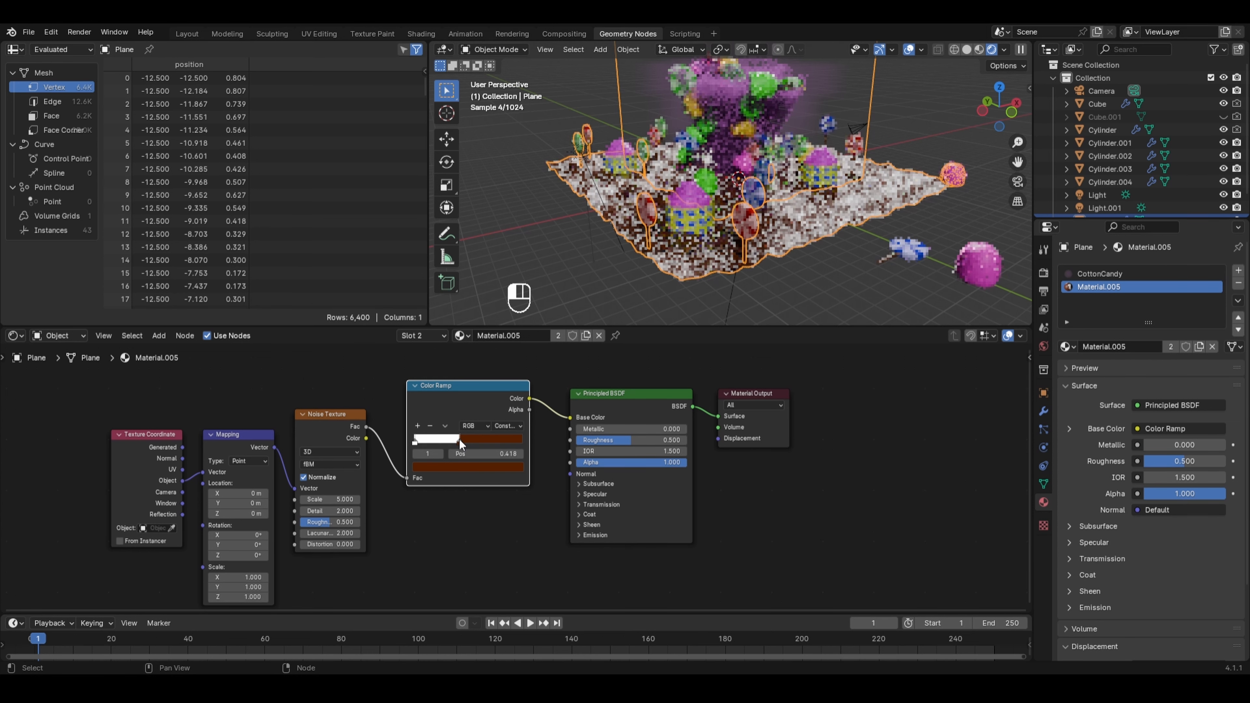
Set the Noise Texture's scale to 1 and move the Color Ramp's brown stop to position 0.350
{"action": "left_click", "coordinate": [339, 500]}
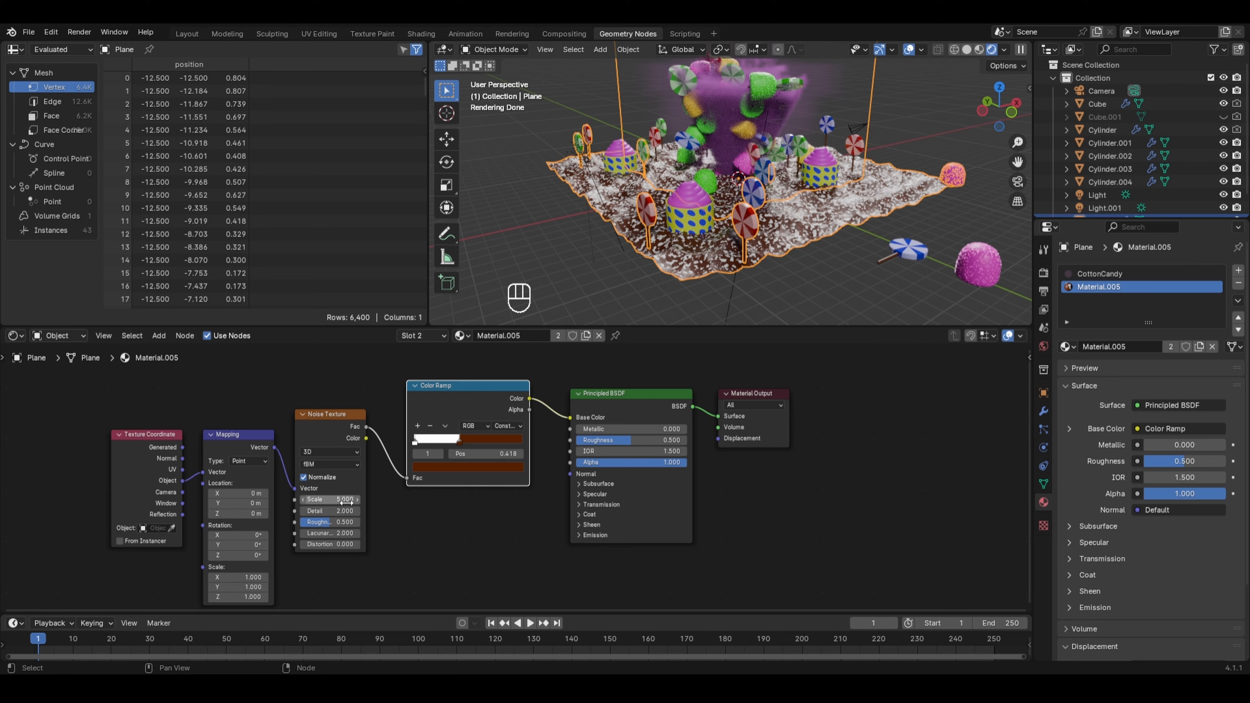
{"action": "type", "text": "1"}
{"action": "key", "text": "Return"}
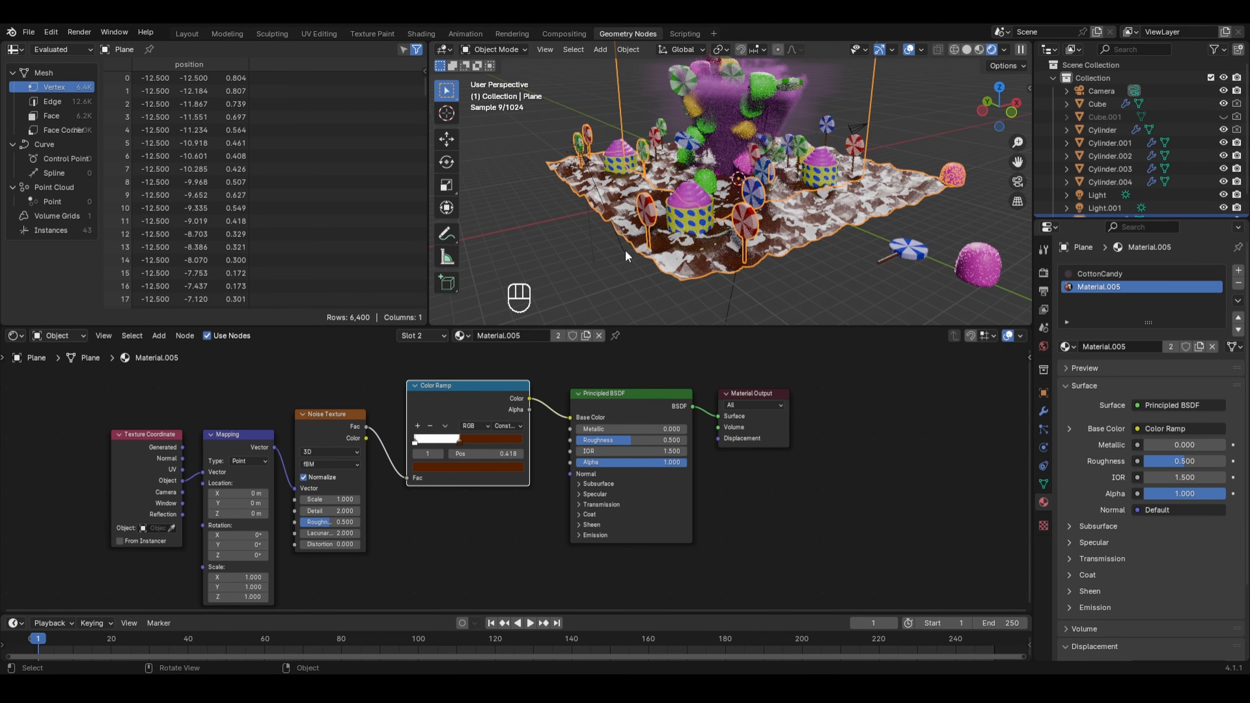
{"action": "left_click_drag", "start_coordinate": [462, 441], "coordinate": [454, 443]}
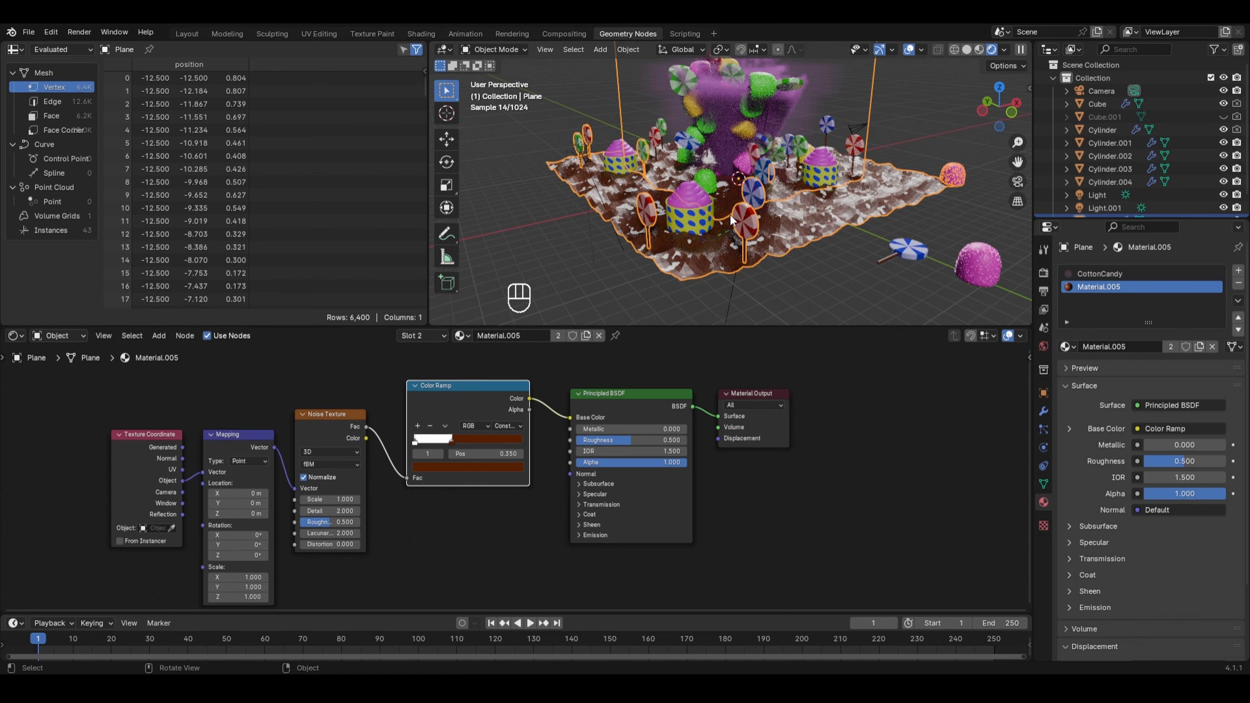
Align the camera to a view of the whole terrain, lock it to the view, and reframe the candy scene more closely
{"action": "scroll", "coordinate": [730, 214], "scroll_direction": "down", "scroll_amount": 2}
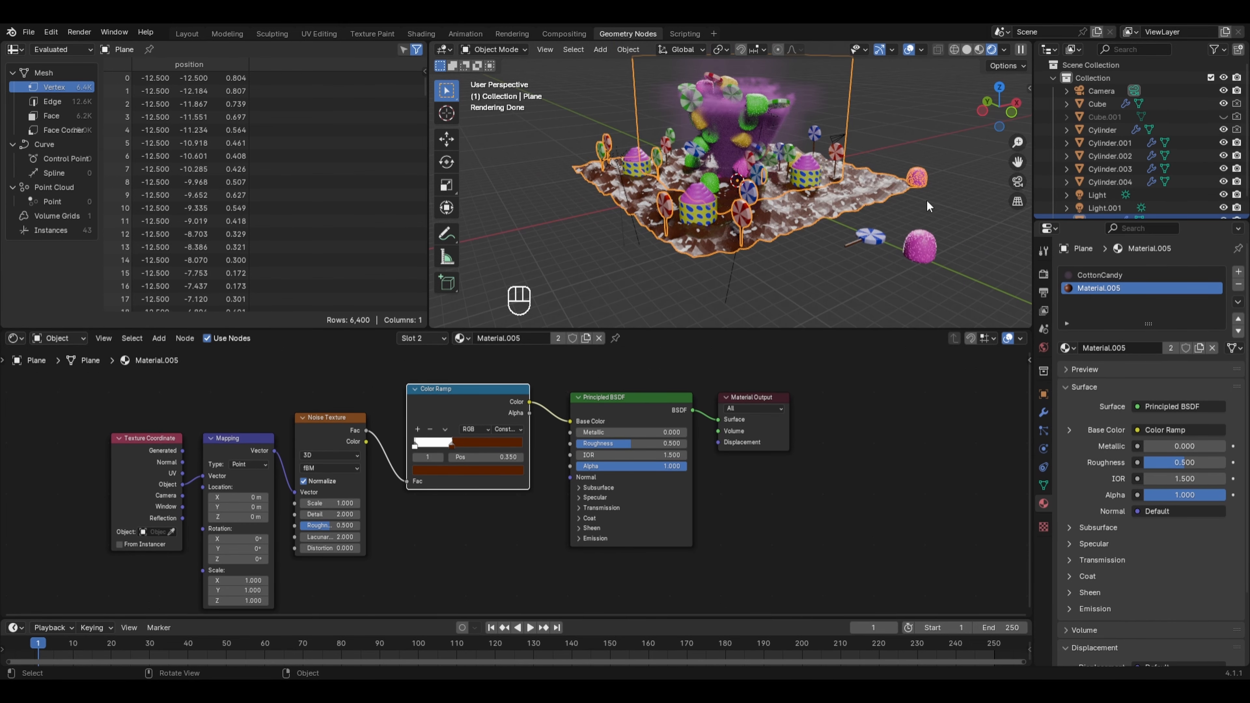
{"action": "key", "text": "ctrl+alt"}
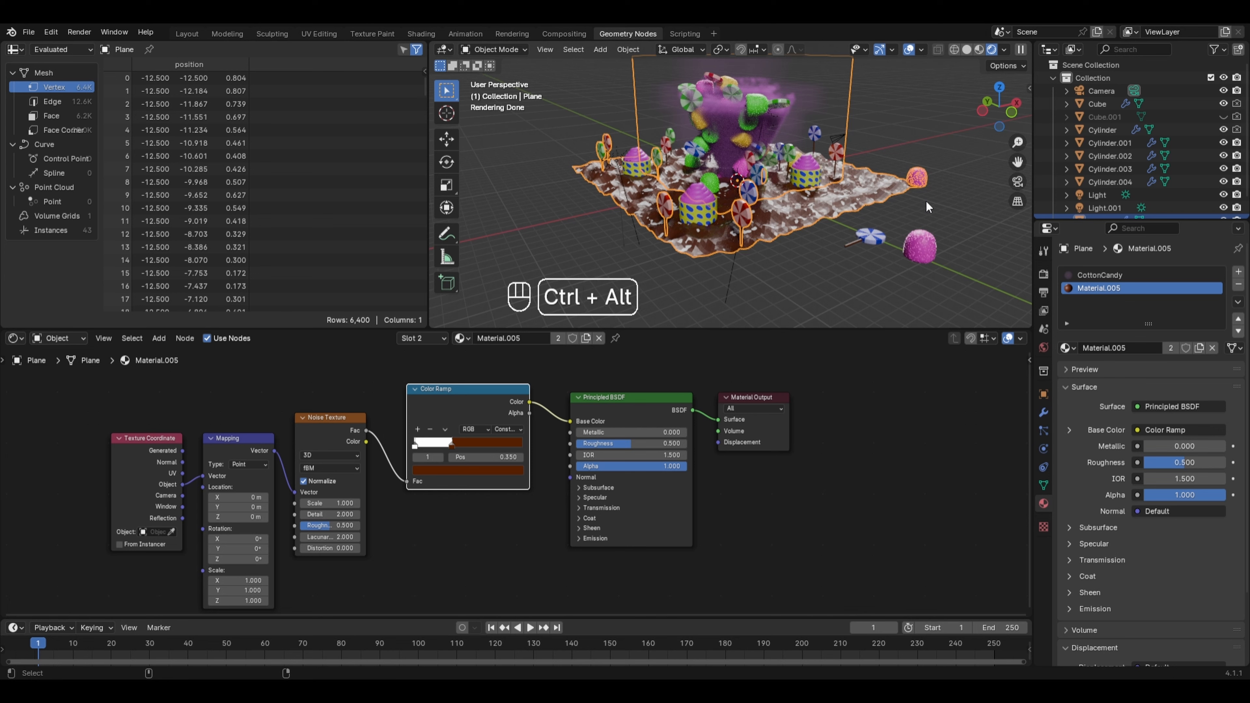
{"action": "key", "text": "ctrl+alt+KP_0"}
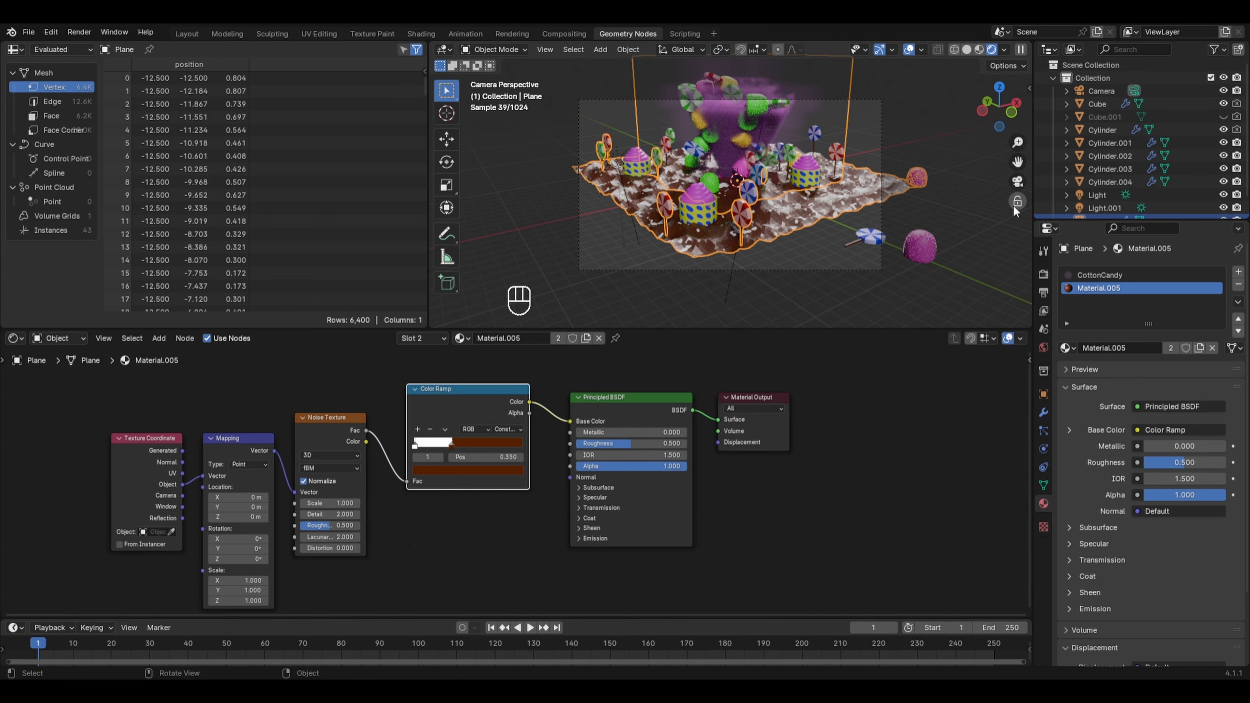
{"action": "mouse_move", "coordinate": [804, 149]}
{"action": "middle_mouse_down", "text": "shift"}
{"action": "mouse_move", "coordinate": [803, 172]}
{"action": "mouse_move", "coordinate": [788, 135]}
{"action": "middle_mouse_up", "text": "shift"}
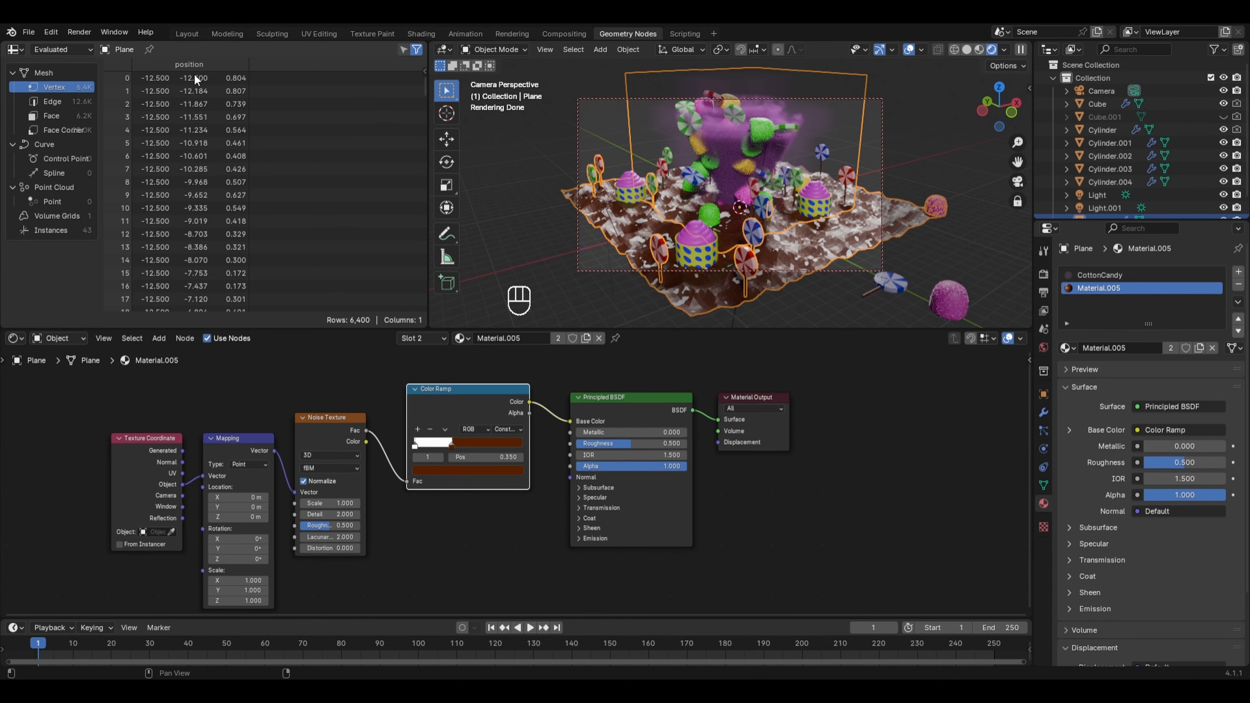
Render a still image of the candy-land scene from the camera
{"action": "left_click", "coordinate": [85, 31]}
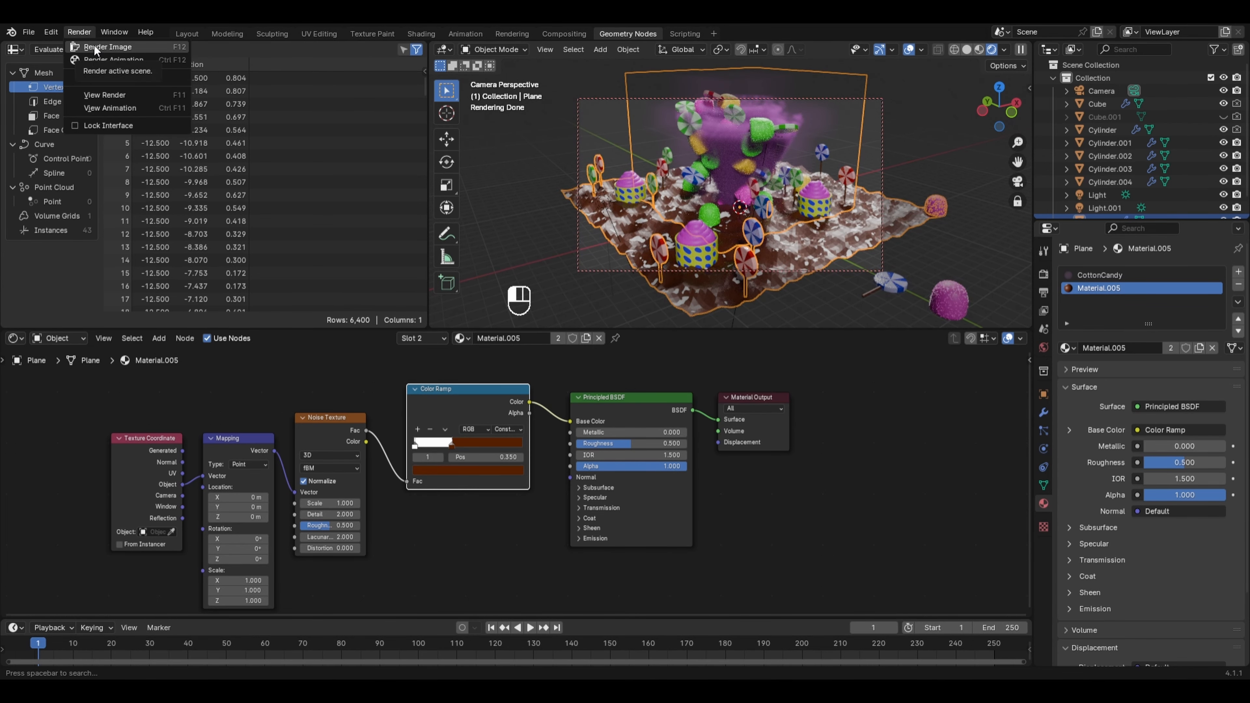
{"action": "left_click", "coordinate": [93, 45]}
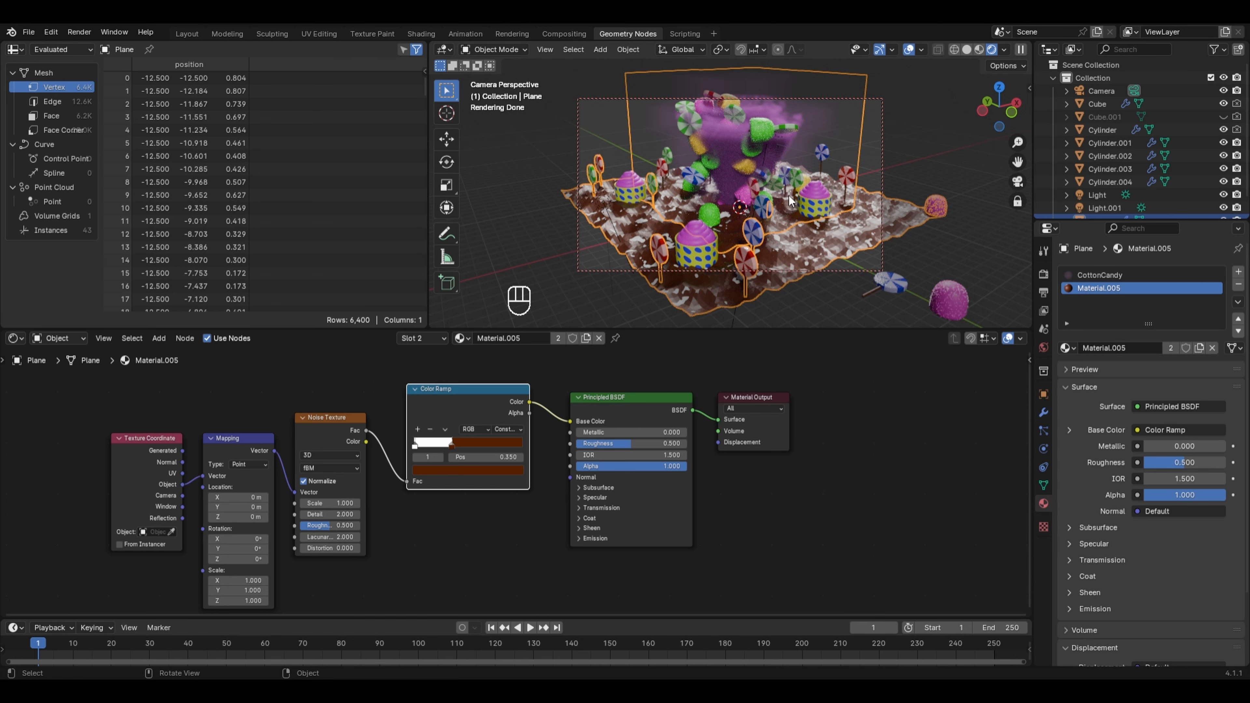
{"action": "scroll", "coordinate": [784, 192], "scroll_direction": "up", "scroll_amount": 2}
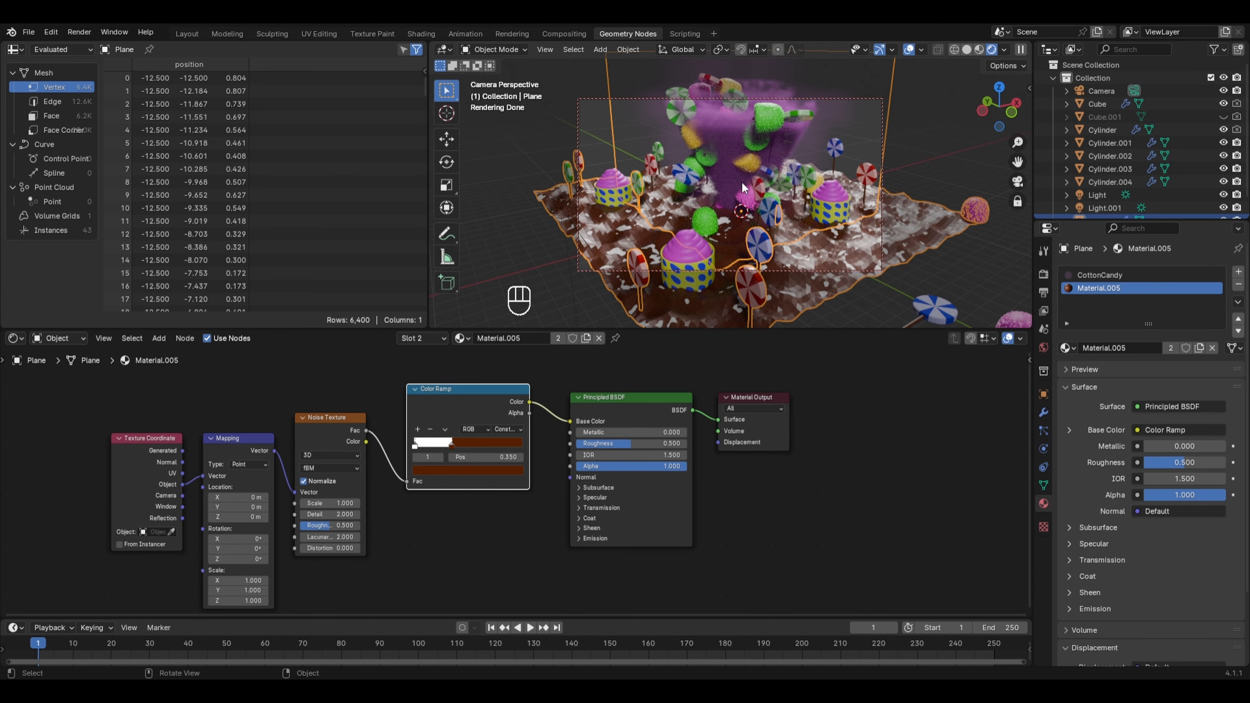